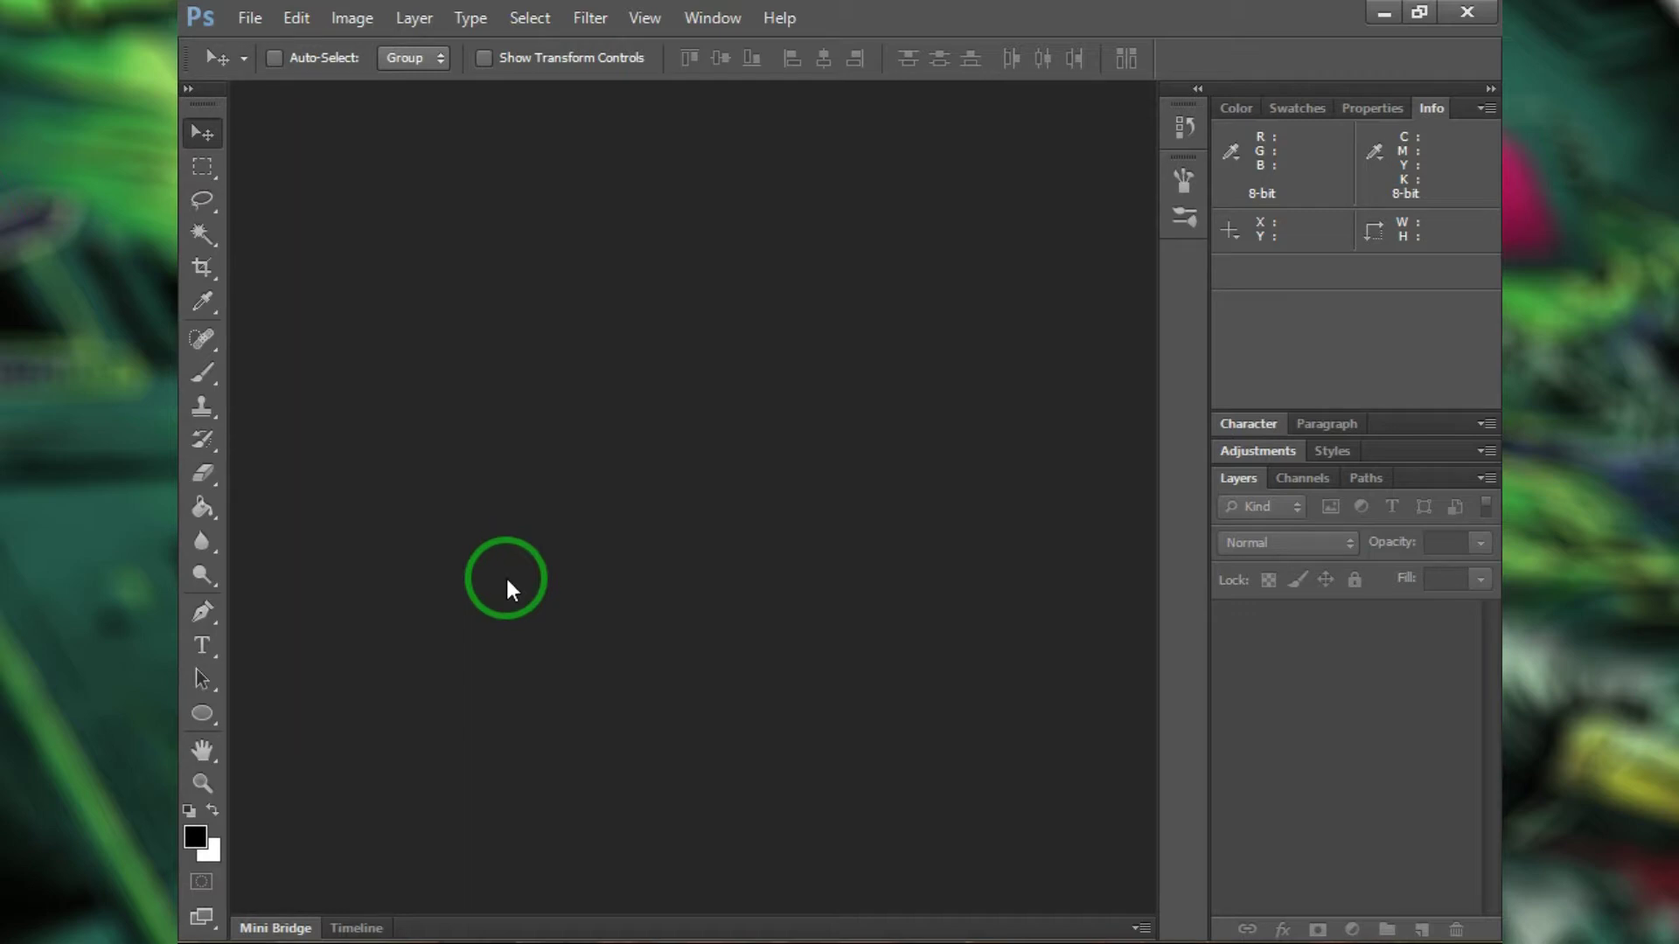
Step: Set up a new document with the A3+ preset, 13 x 19 inches at 300 pixels/inch, in CMYK Color mode
click(238, 26)
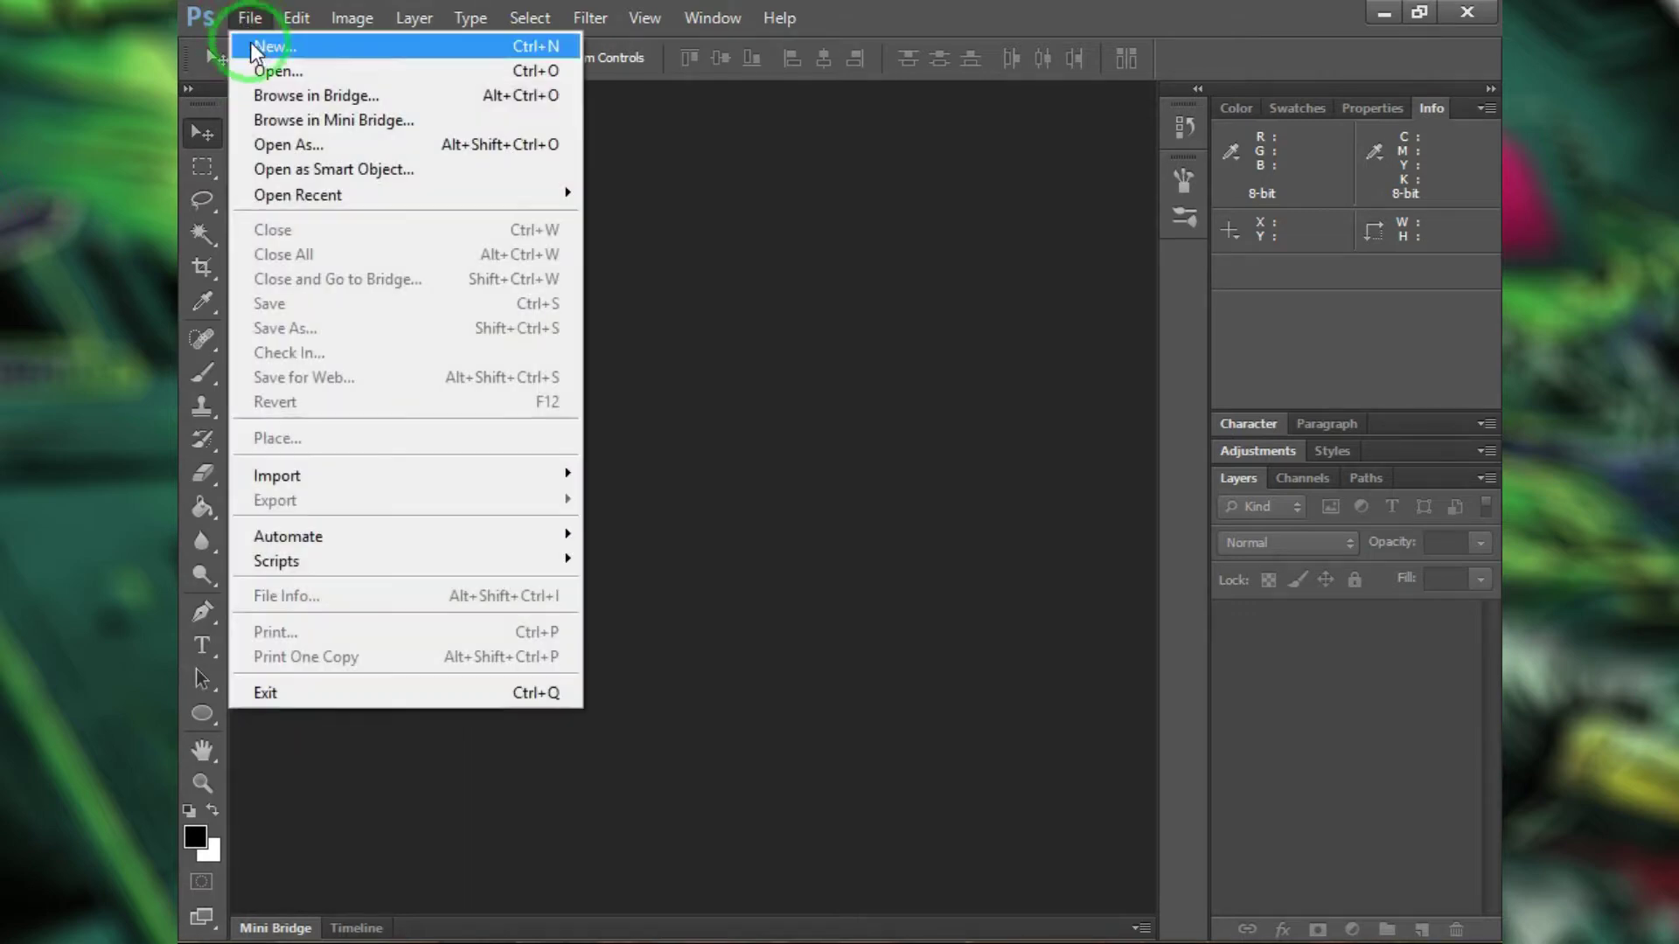
click(250, 44)
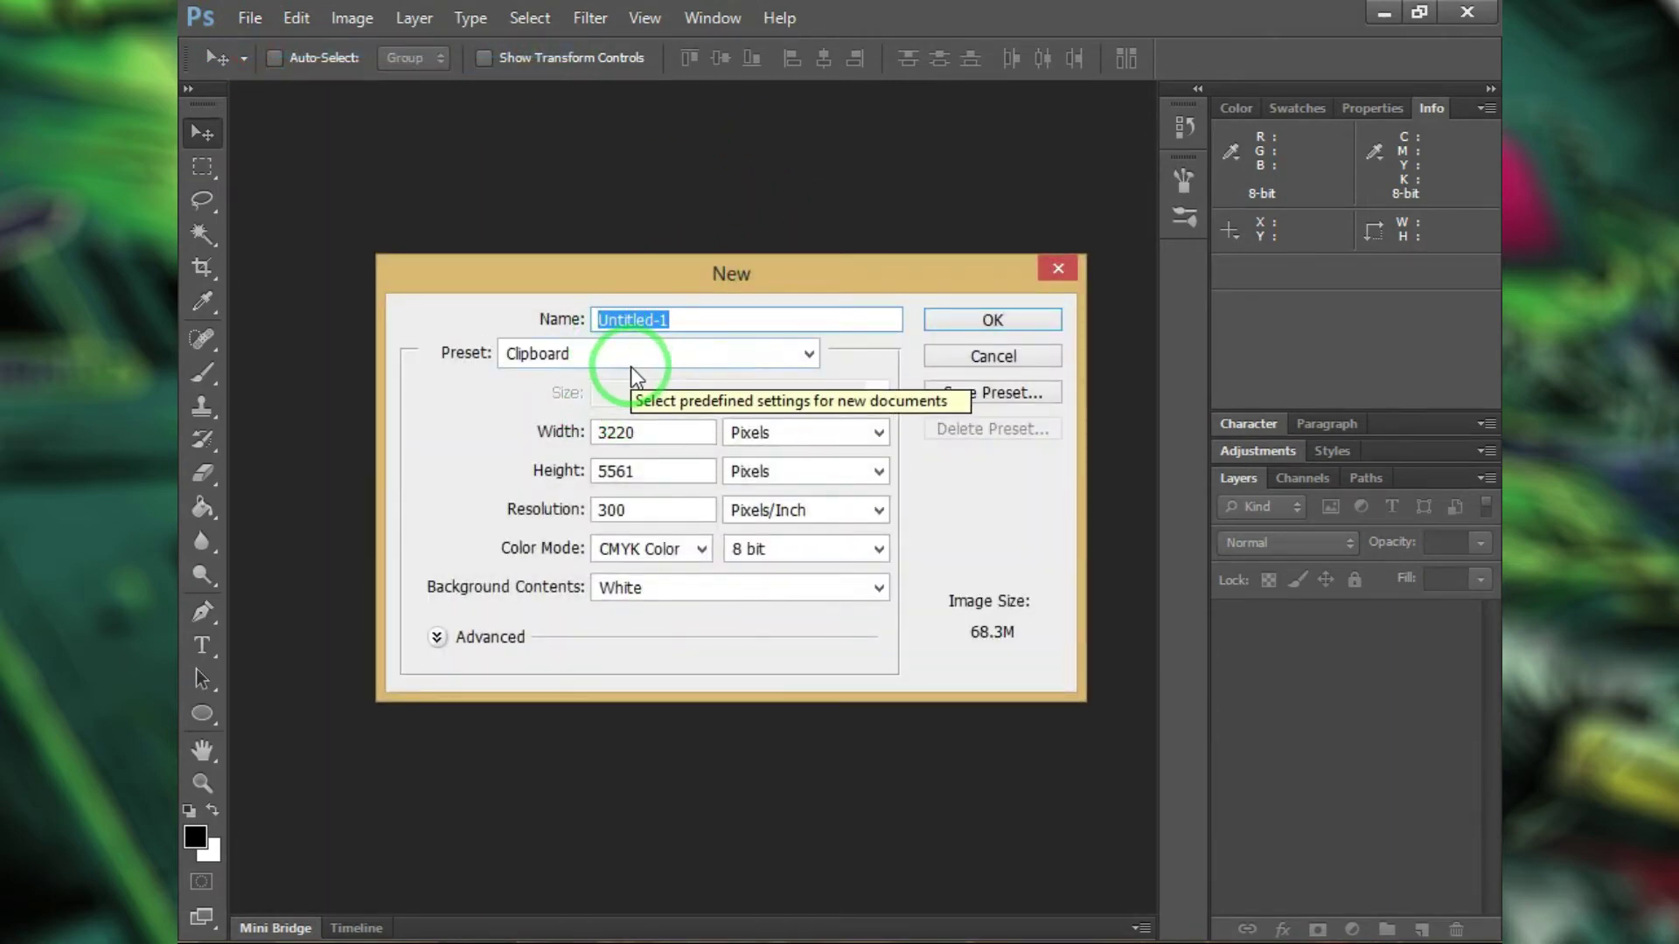
scroll(679, 354, down, 2)
click(679, 353)
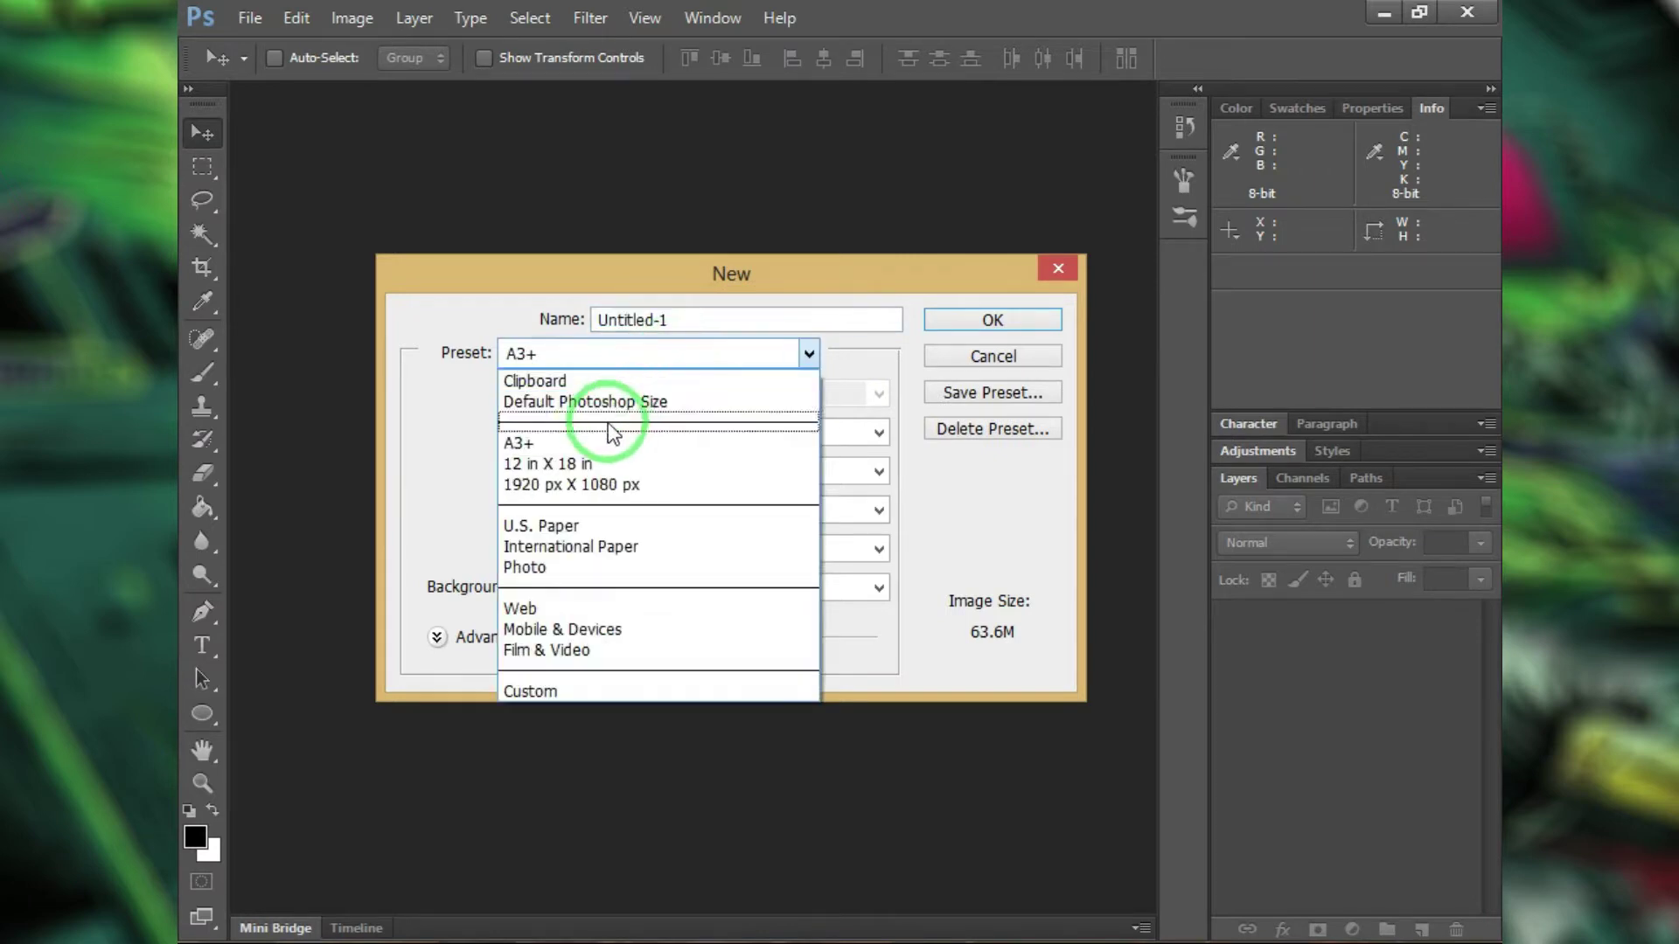
click(593, 442)
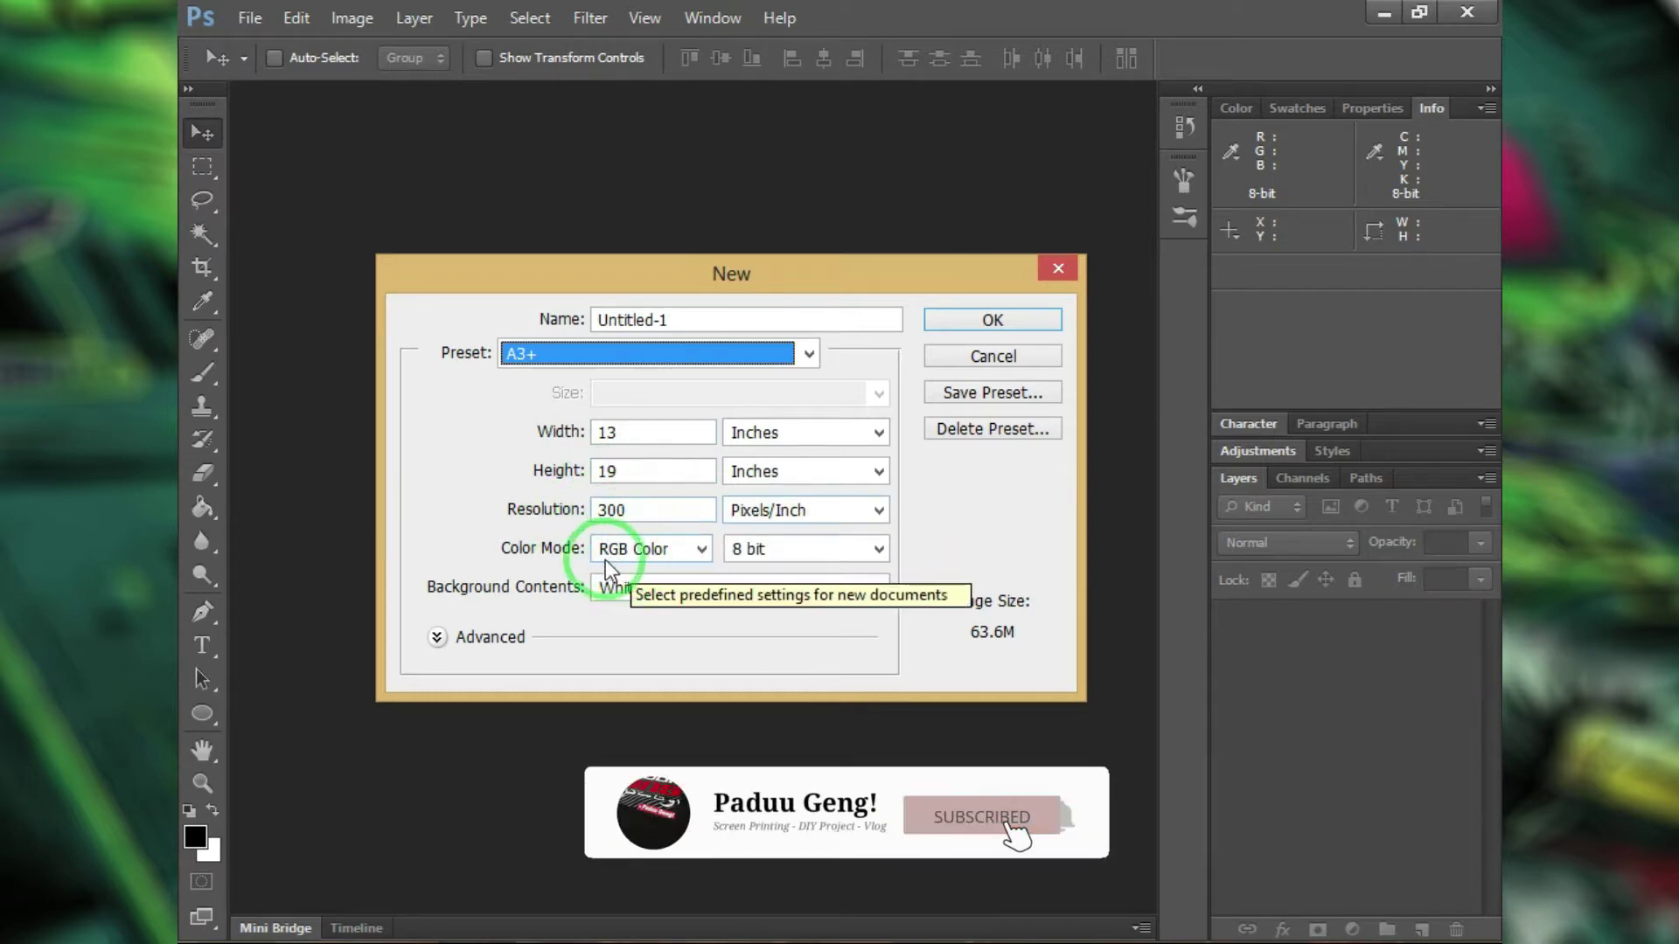
click(675, 560)
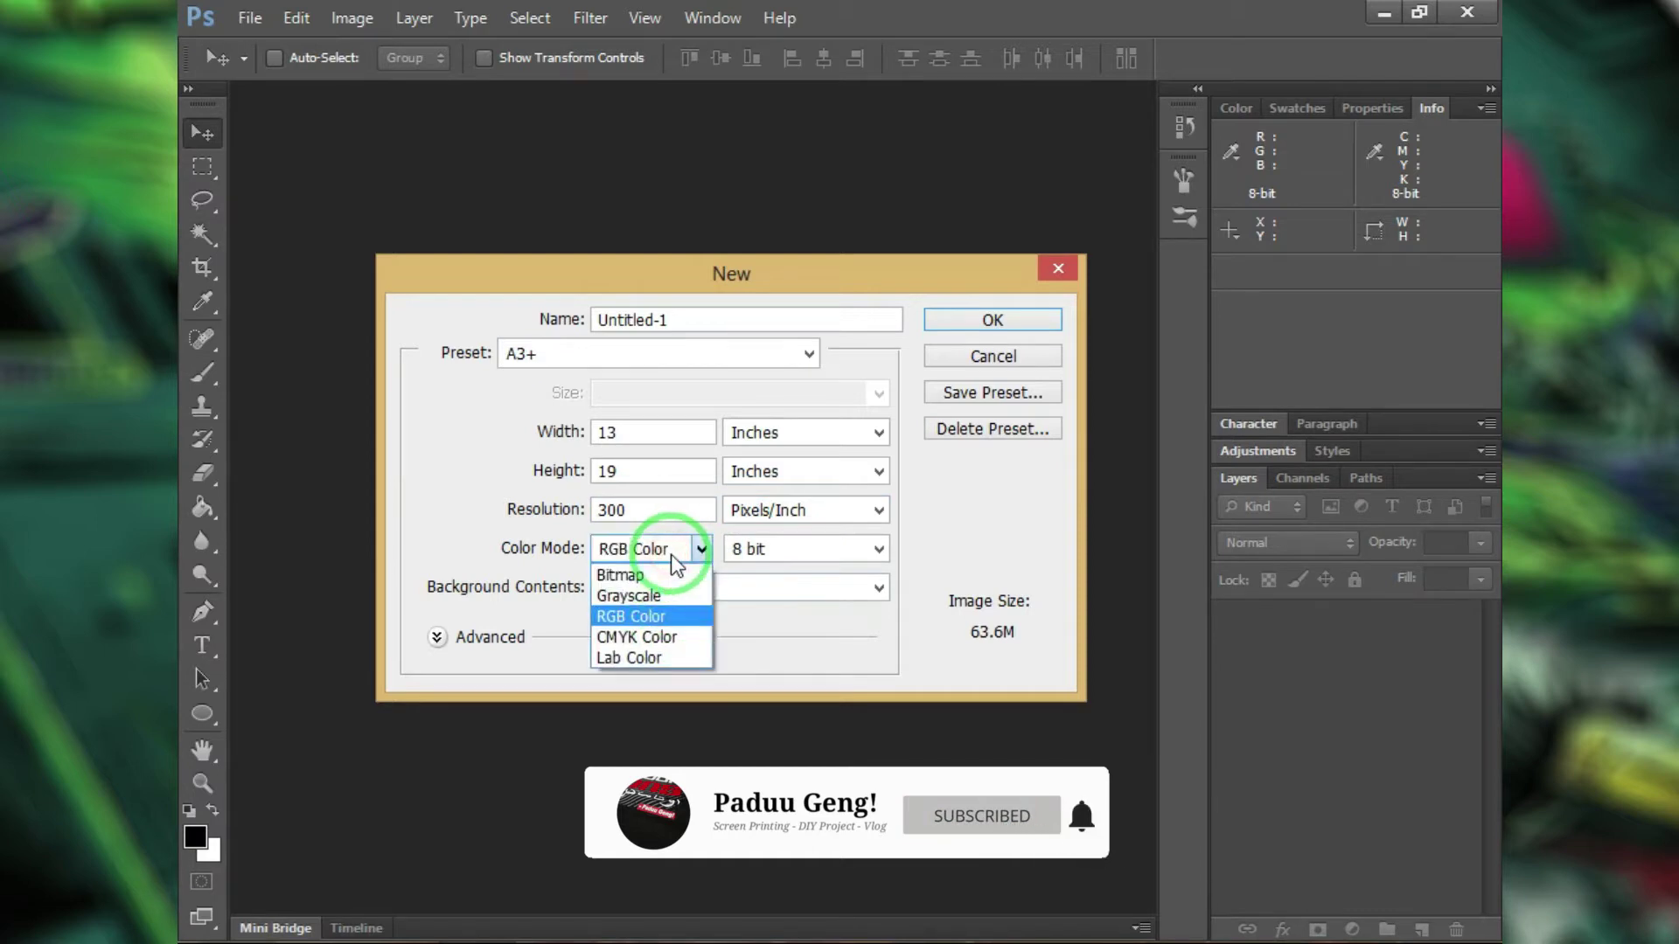
click(649, 638)
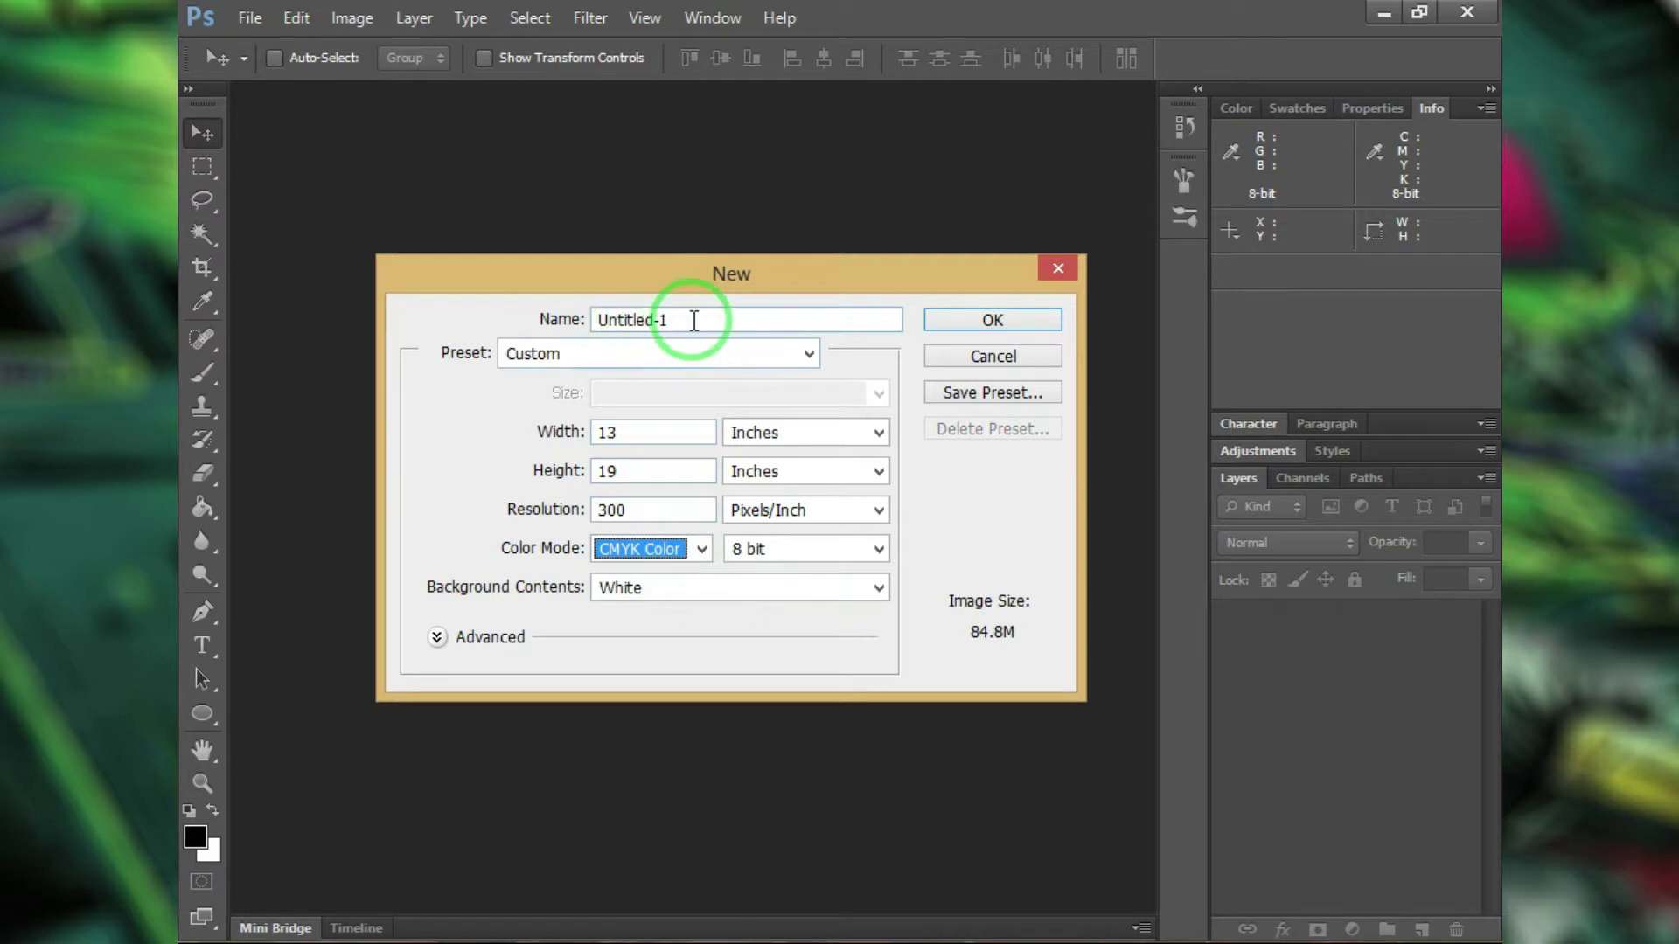
Step: Name the new document SCREEN PRINTER UNITE and create it
click(473, 286)
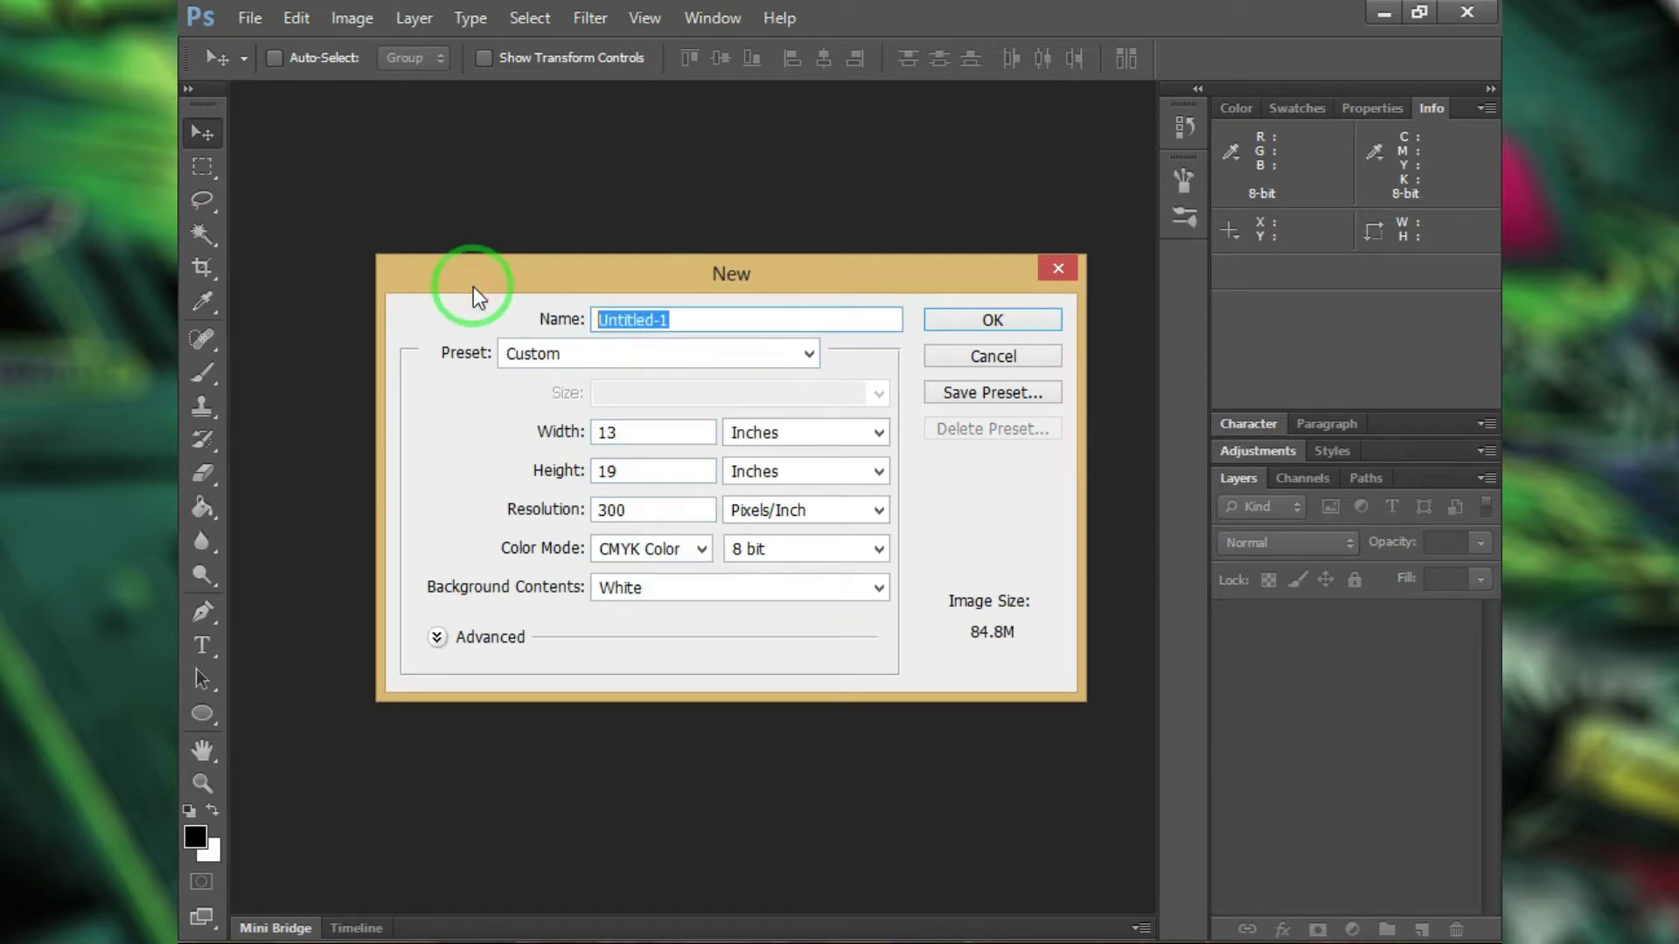
text(SCREEN PRINTER UNITE)
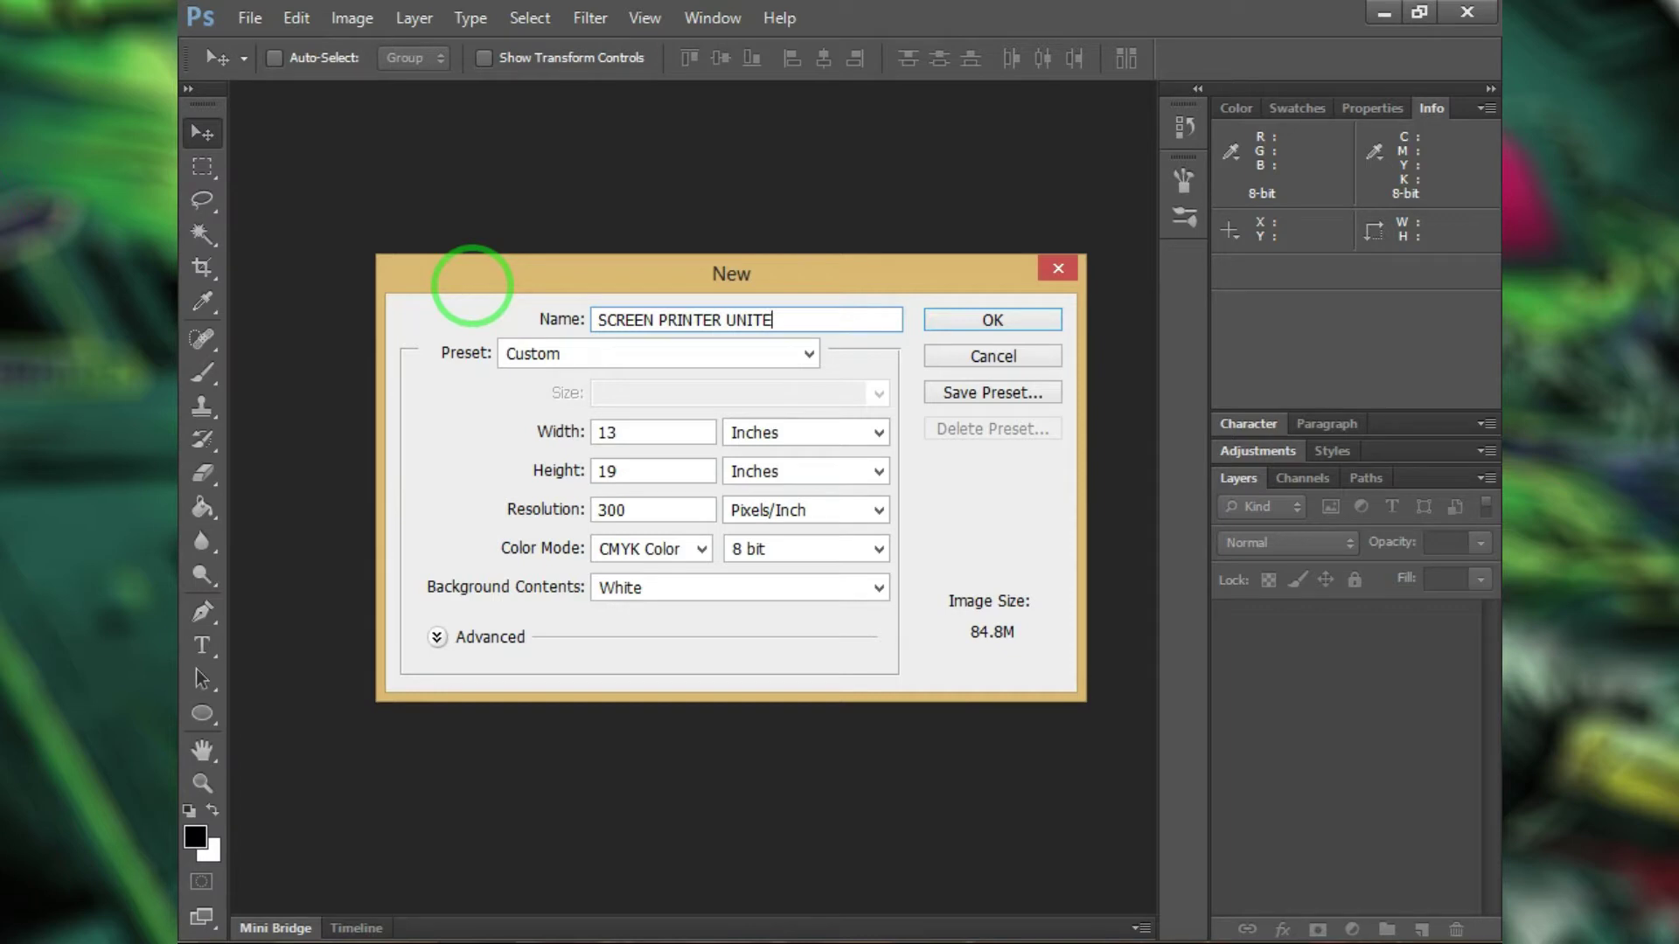
click(1029, 319)
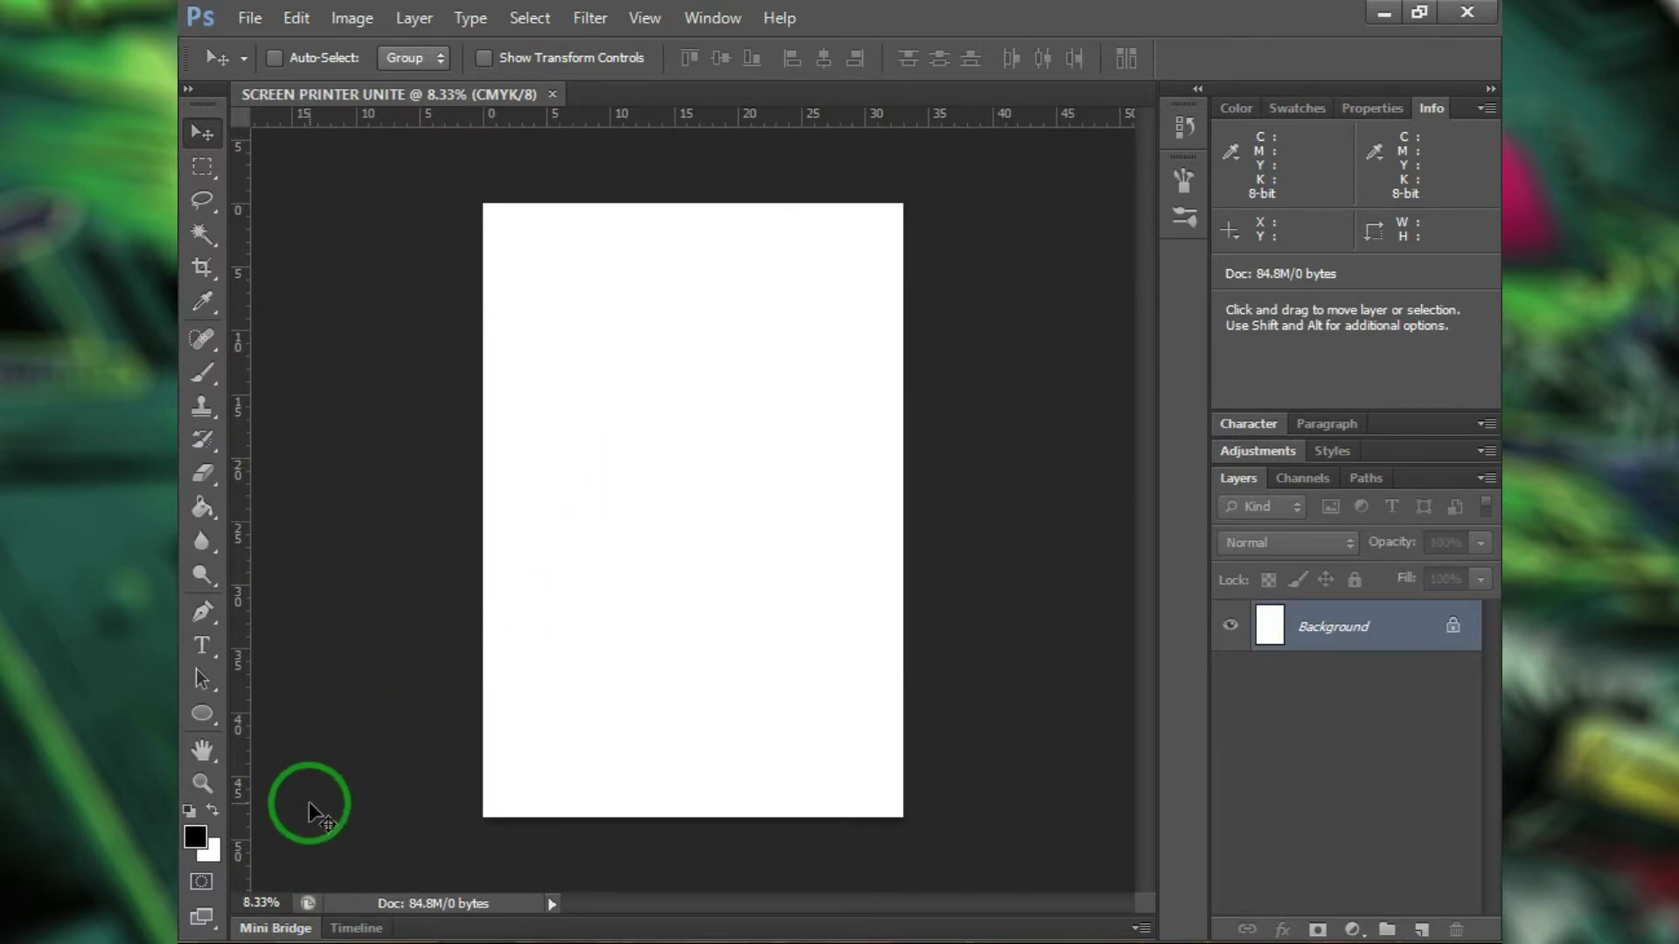
Step: Place the SCREEN PRINTER UNITE artwork from the F:\TUTORIAL CMYK folder into the document at its original size
mouse_move(292, 900)
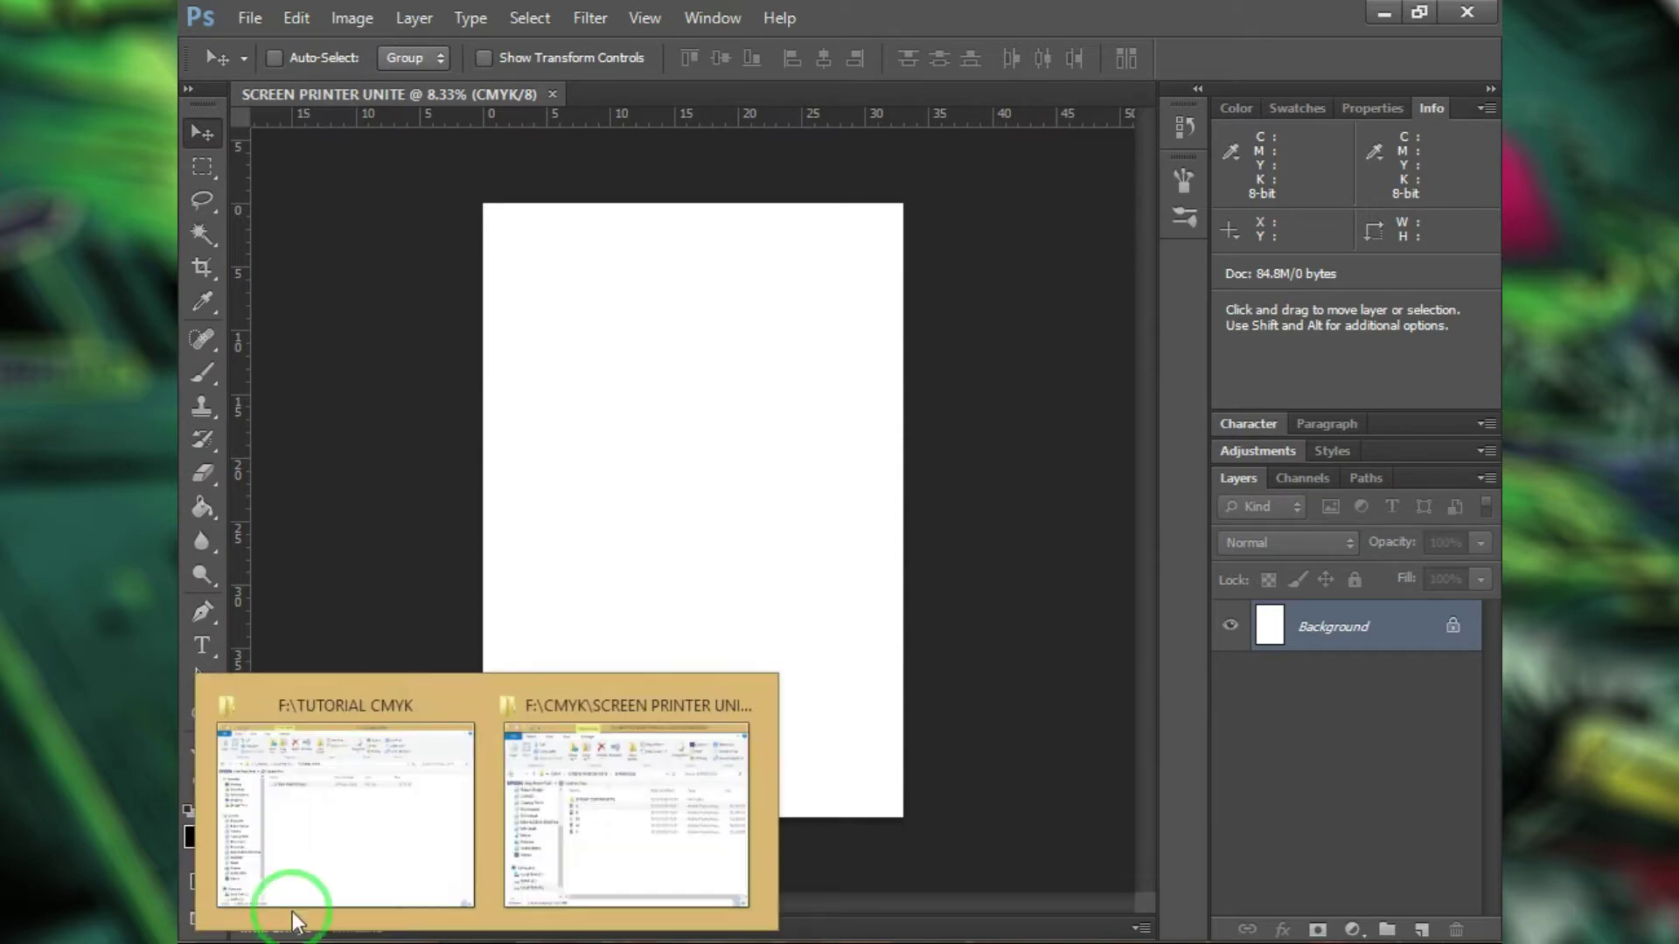
click(420, 794)
drag(577, 326, 760, 525)
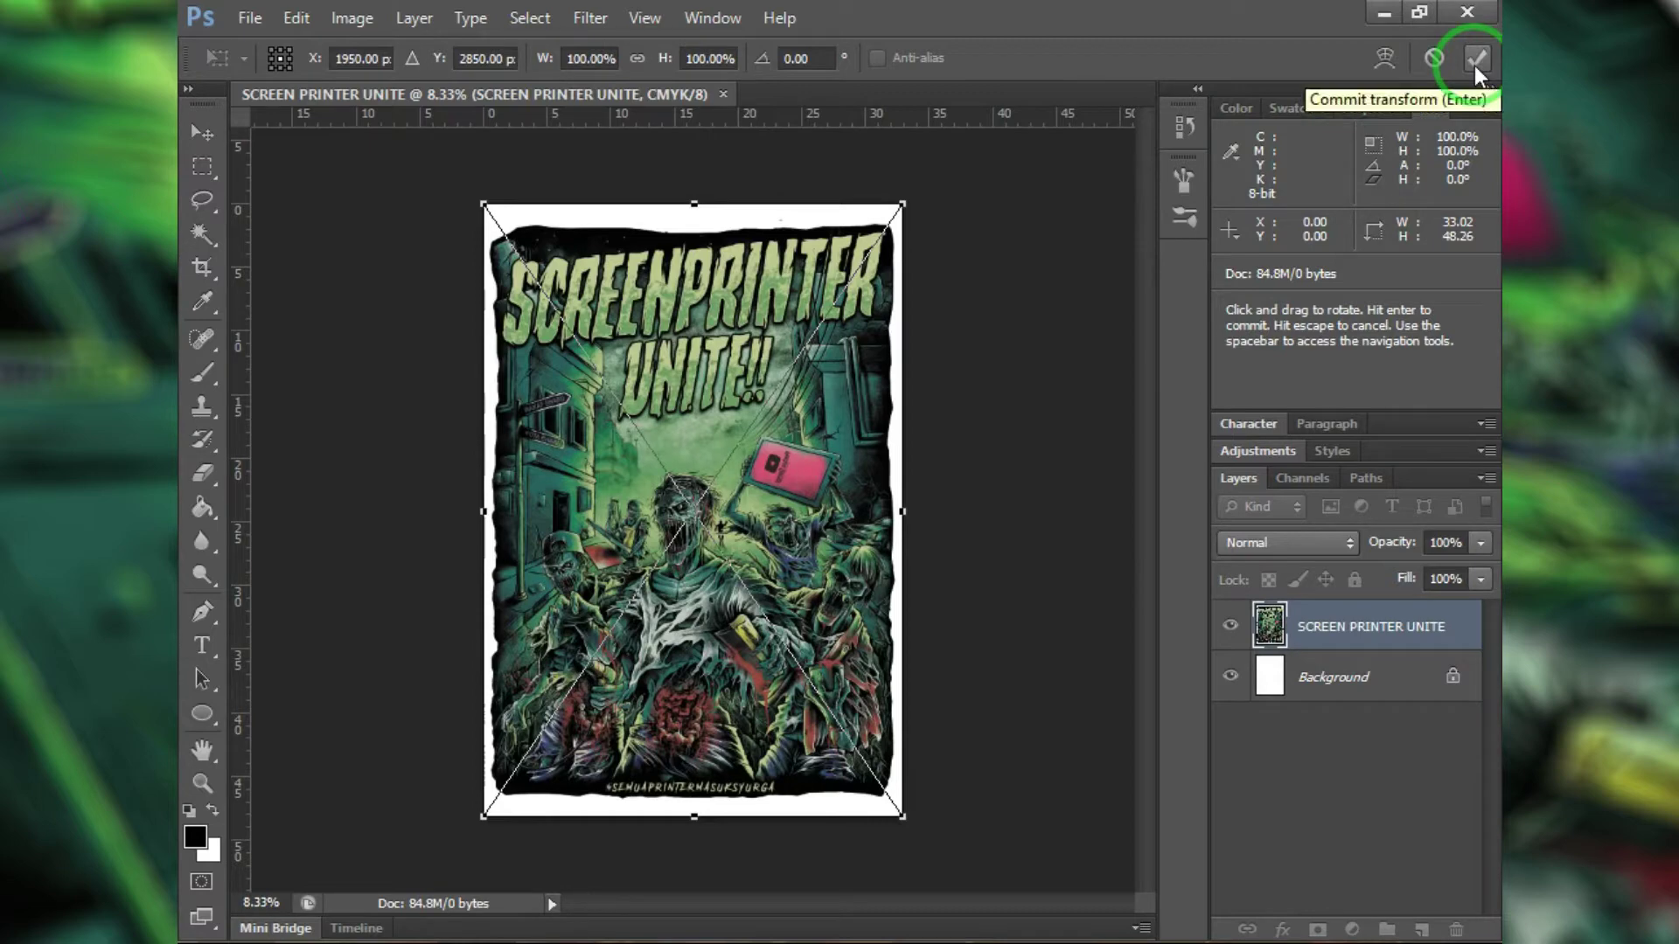
click(1475, 61)
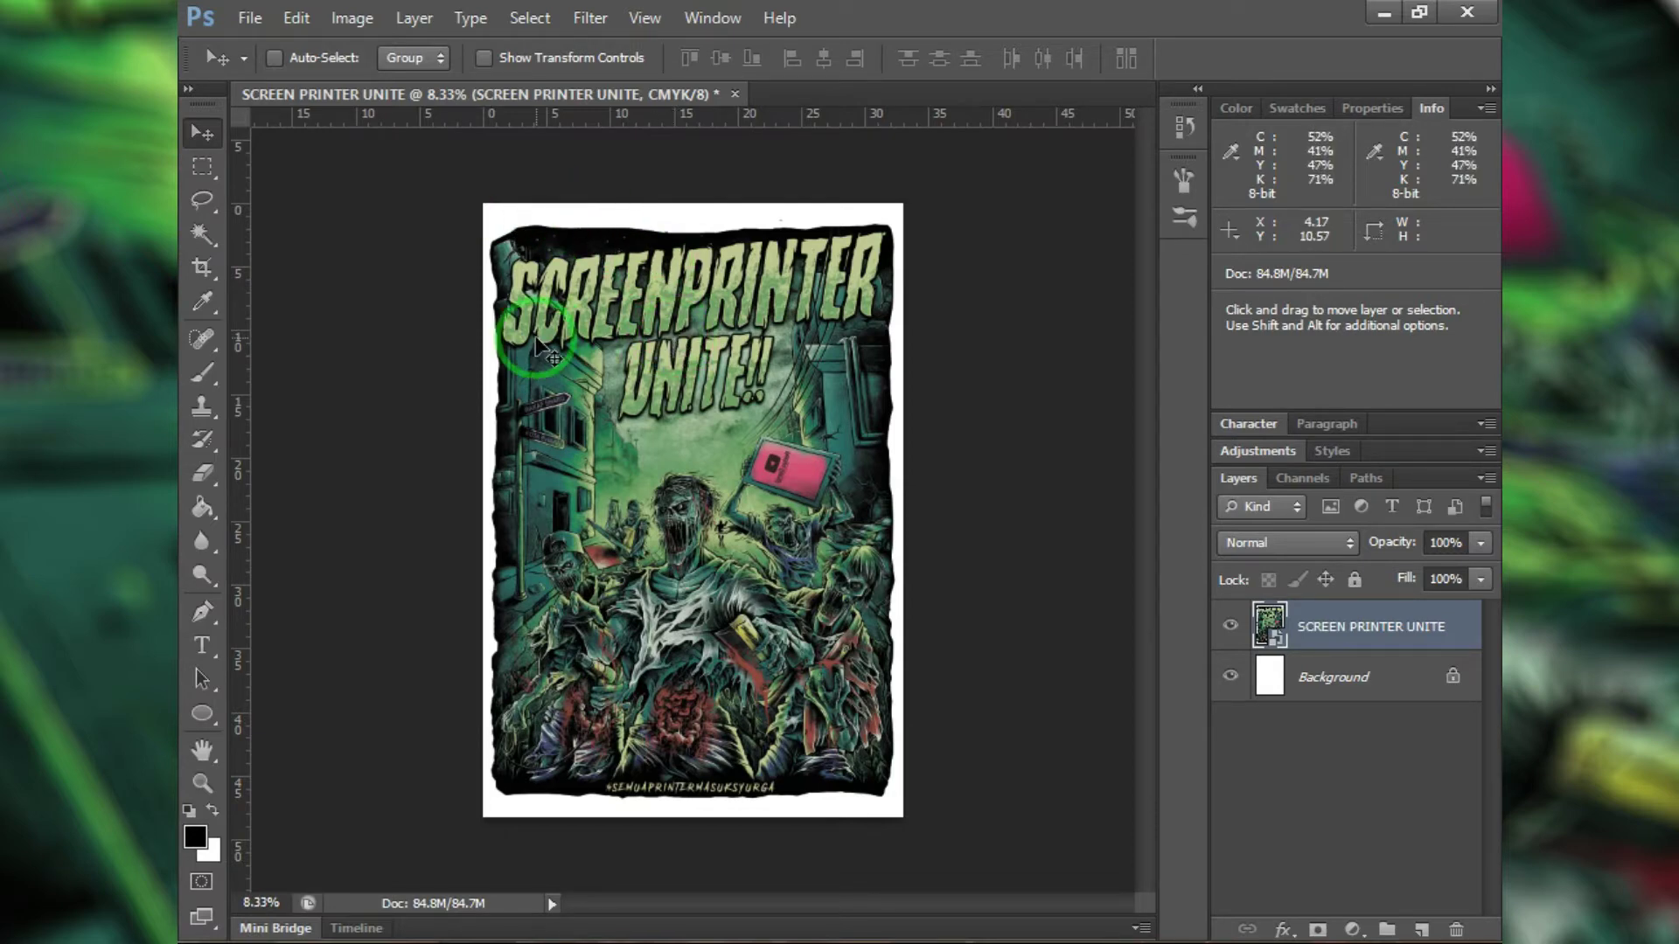
Step: Merge the SCREEN PRINTER UNITE artwork layer with the Background layer
shift+click(1312, 669)
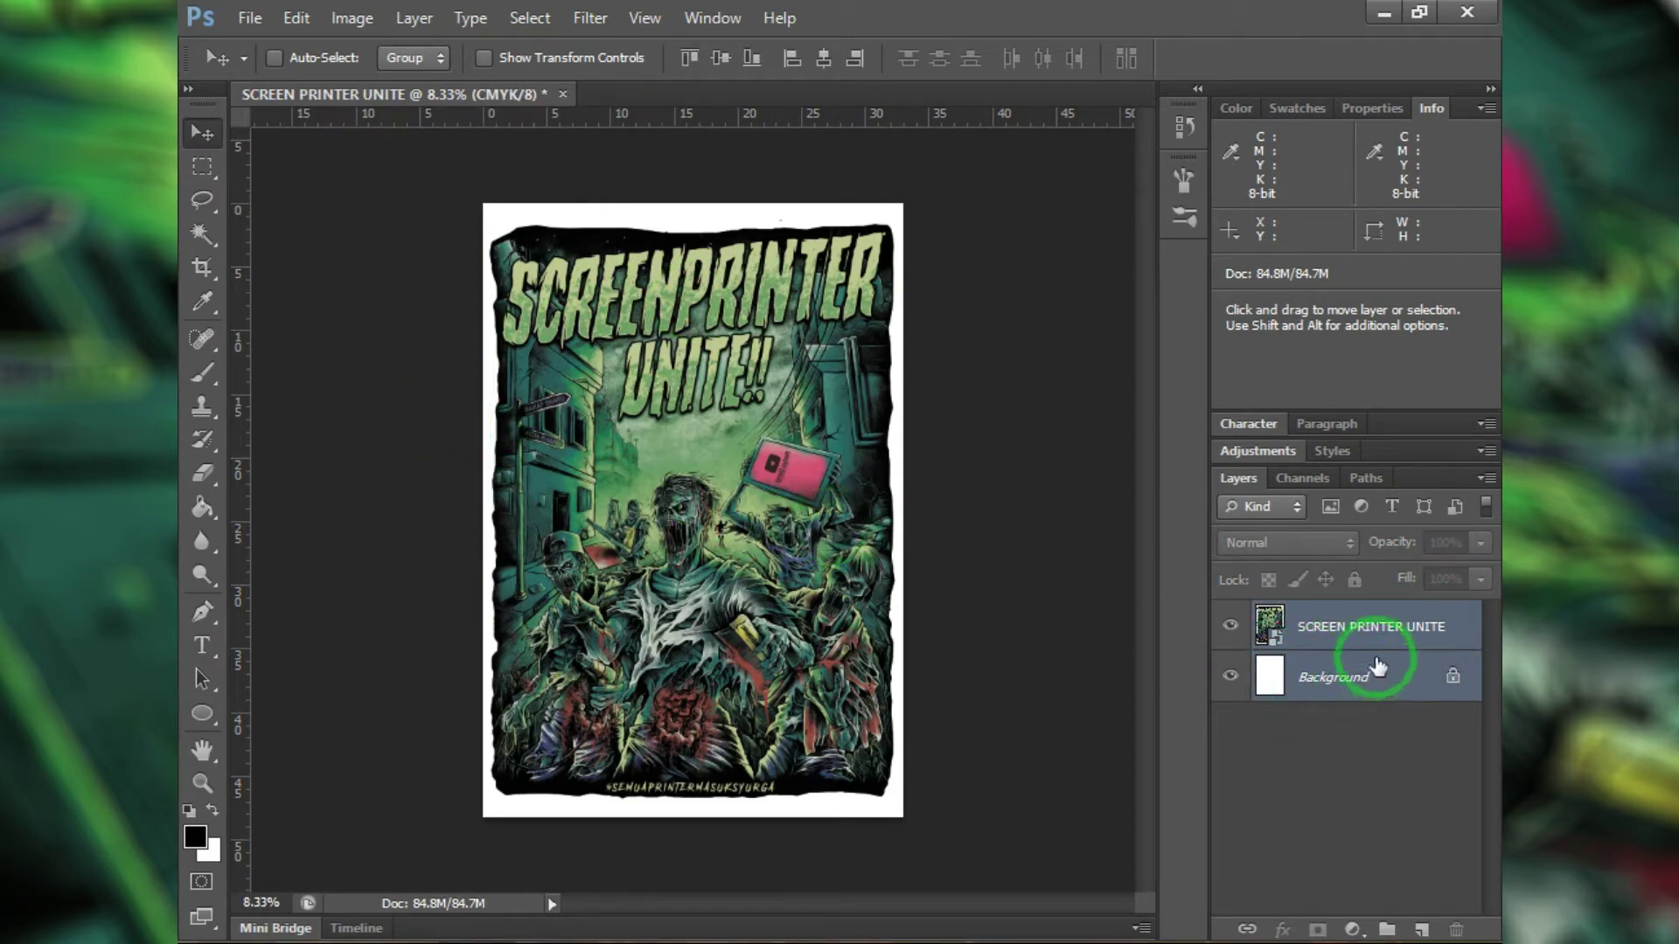
drag(1377, 666, 1270, 643)
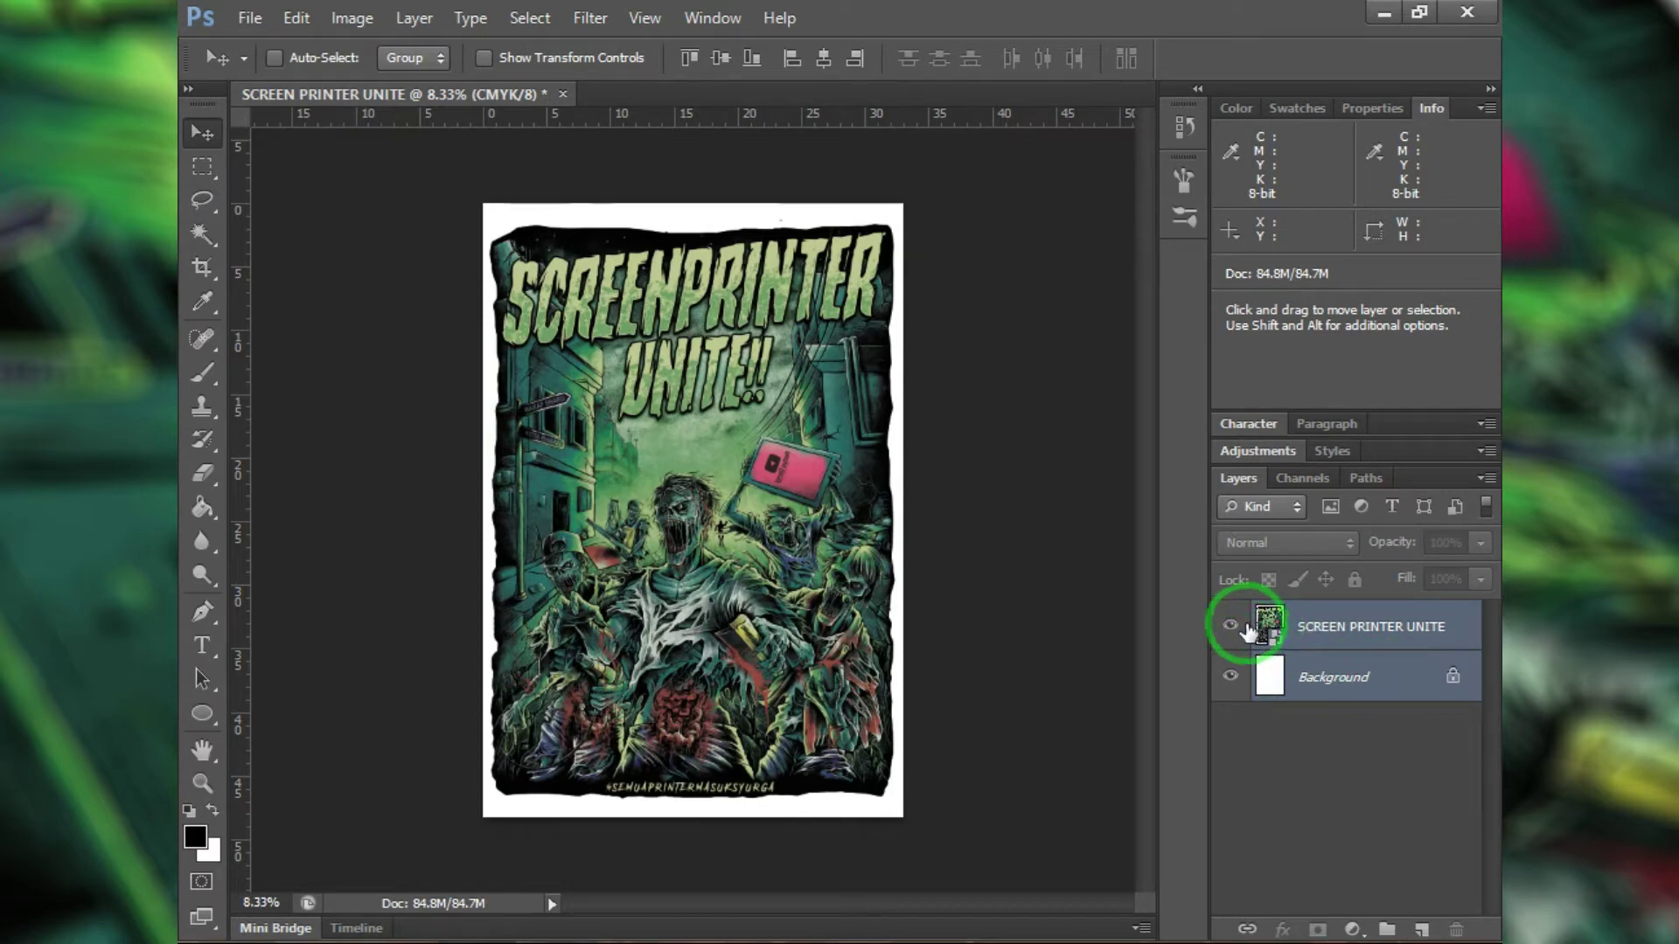
drag(1249, 631, 1238, 623)
key(ctrl+e)
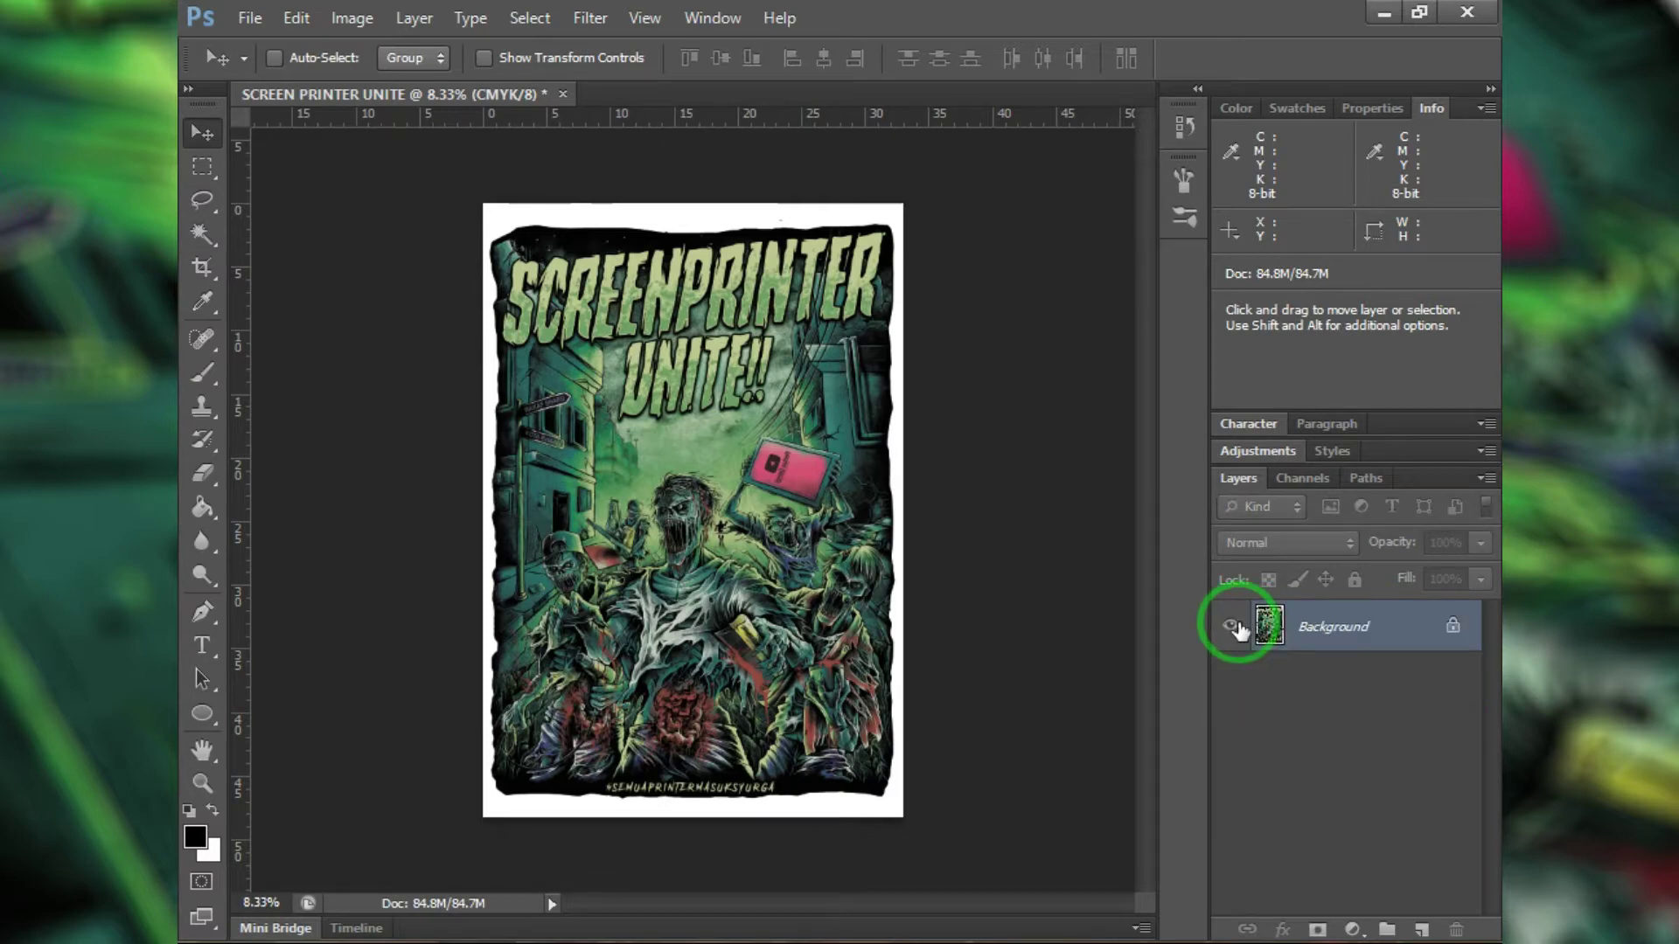
click(296, 17)
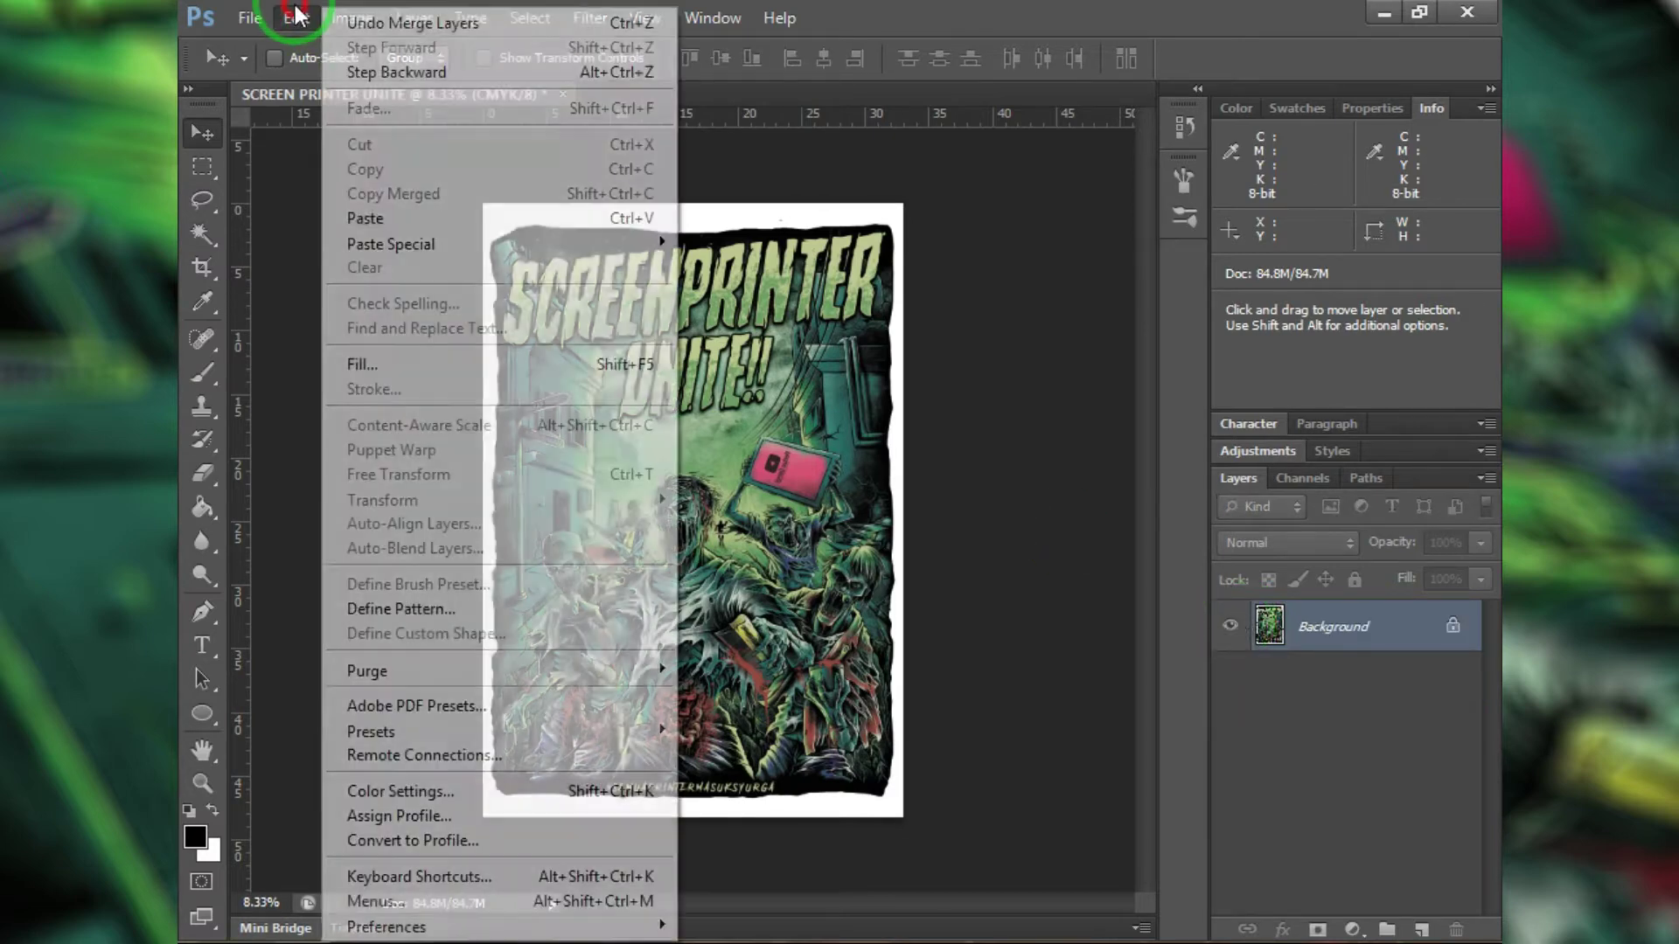
mouse_move(505, 21)
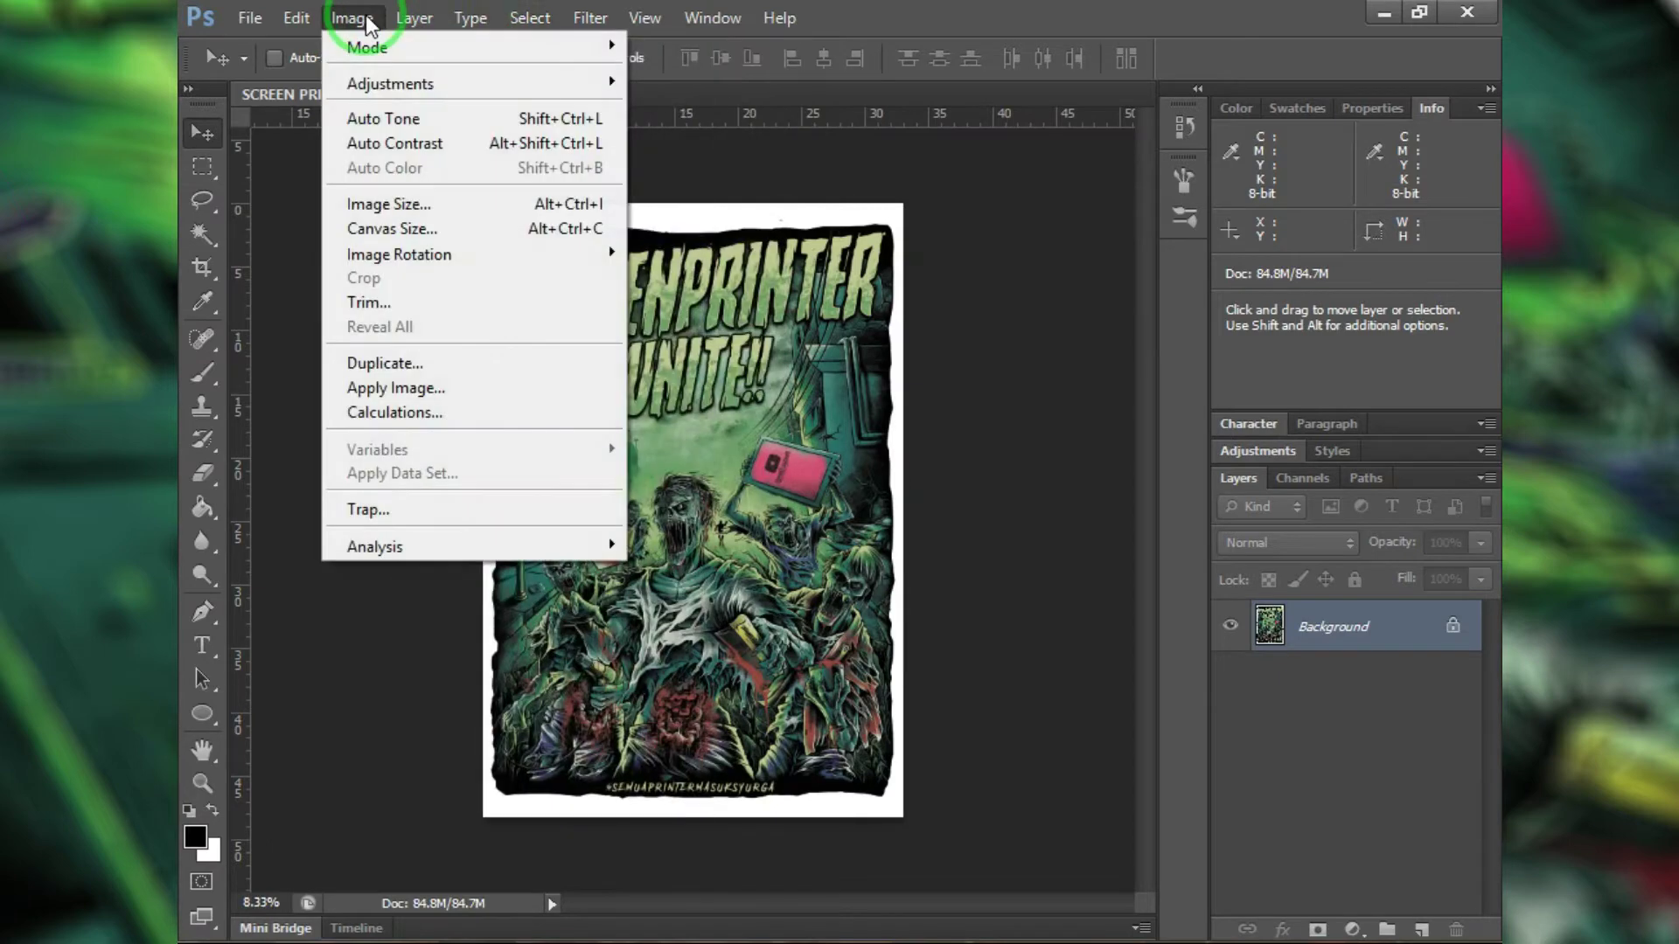
mouse_move(404, 24)
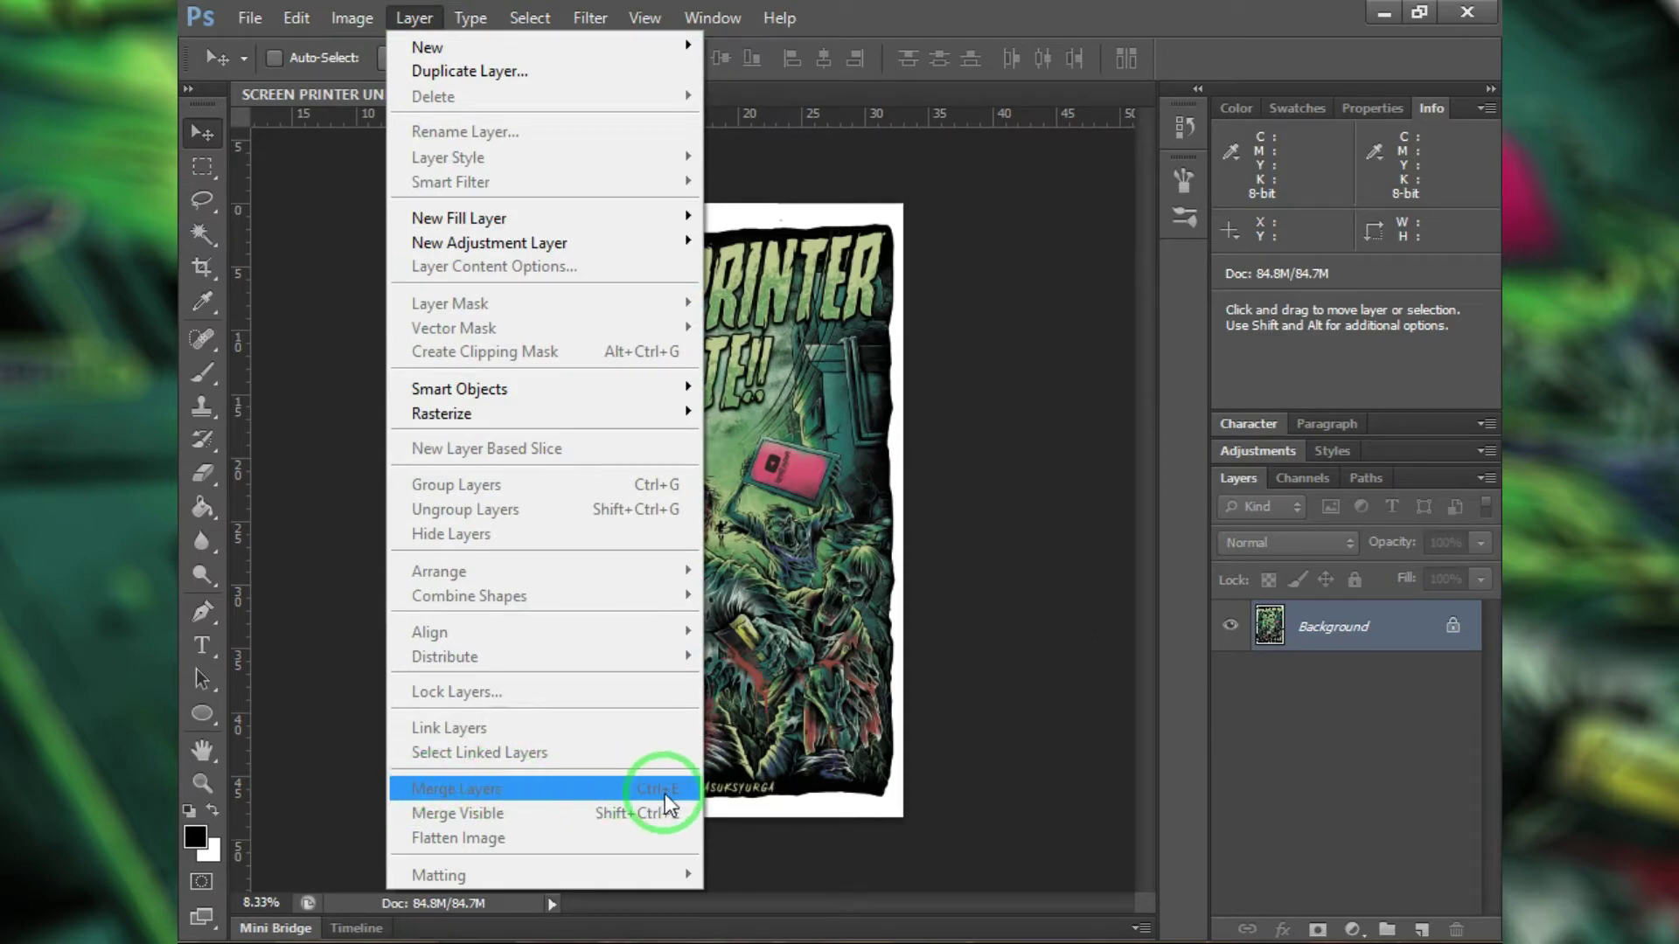
click(960, 398)
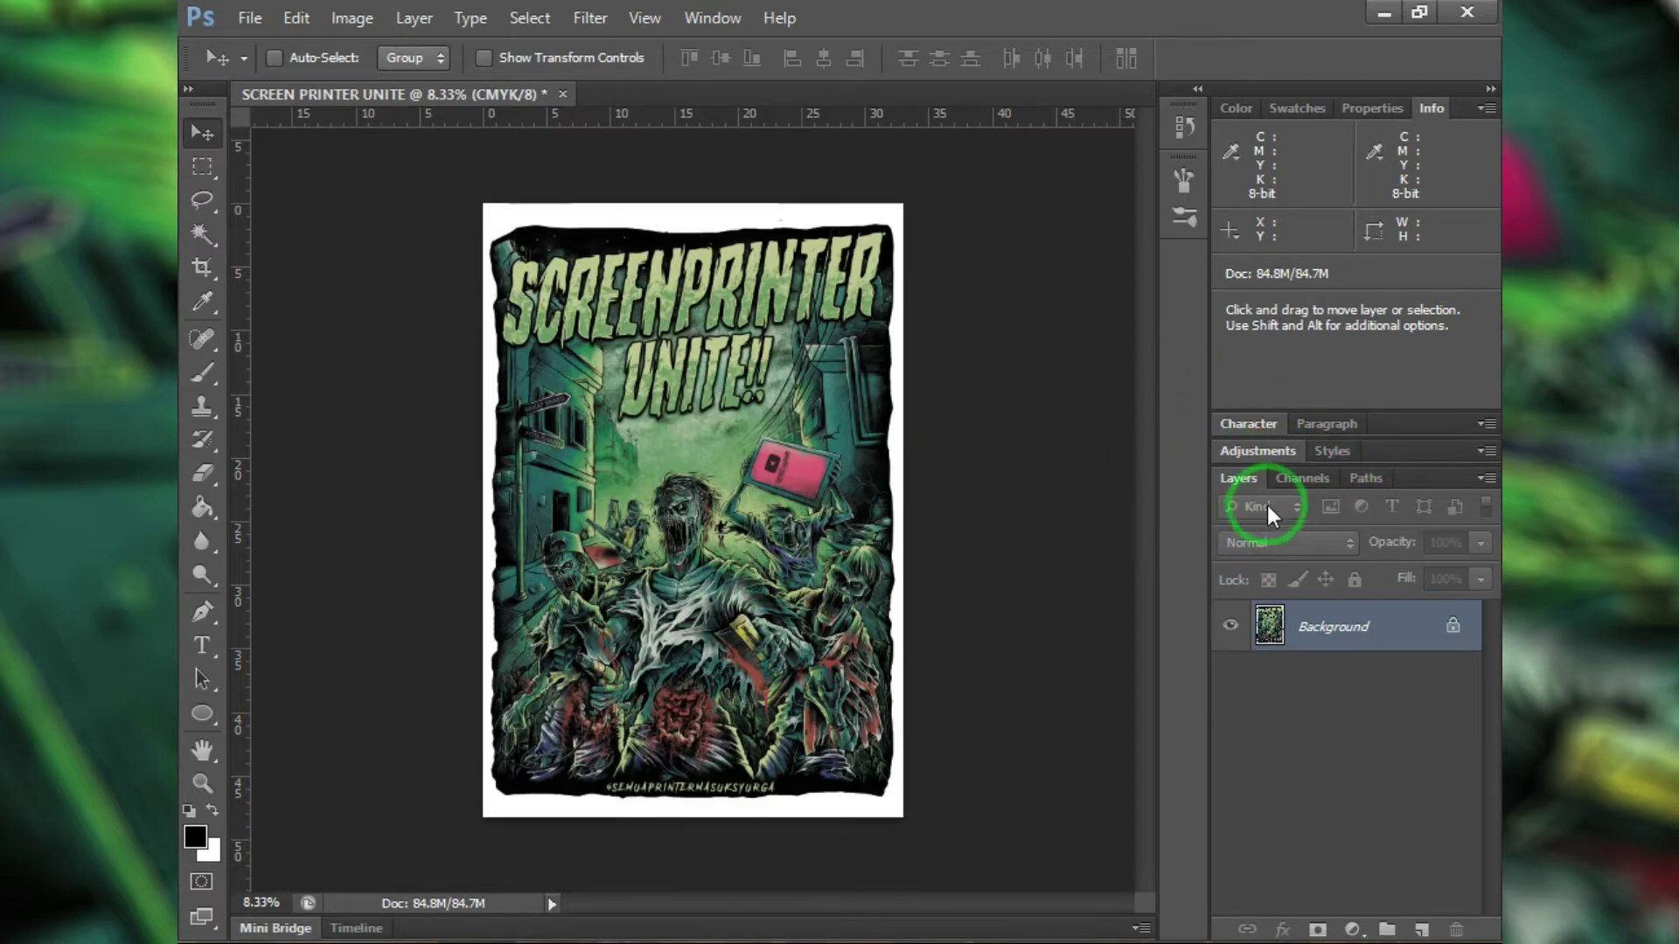
Step: Split the merged CMYK image's channels into separate grayscale documents
click(1279, 479)
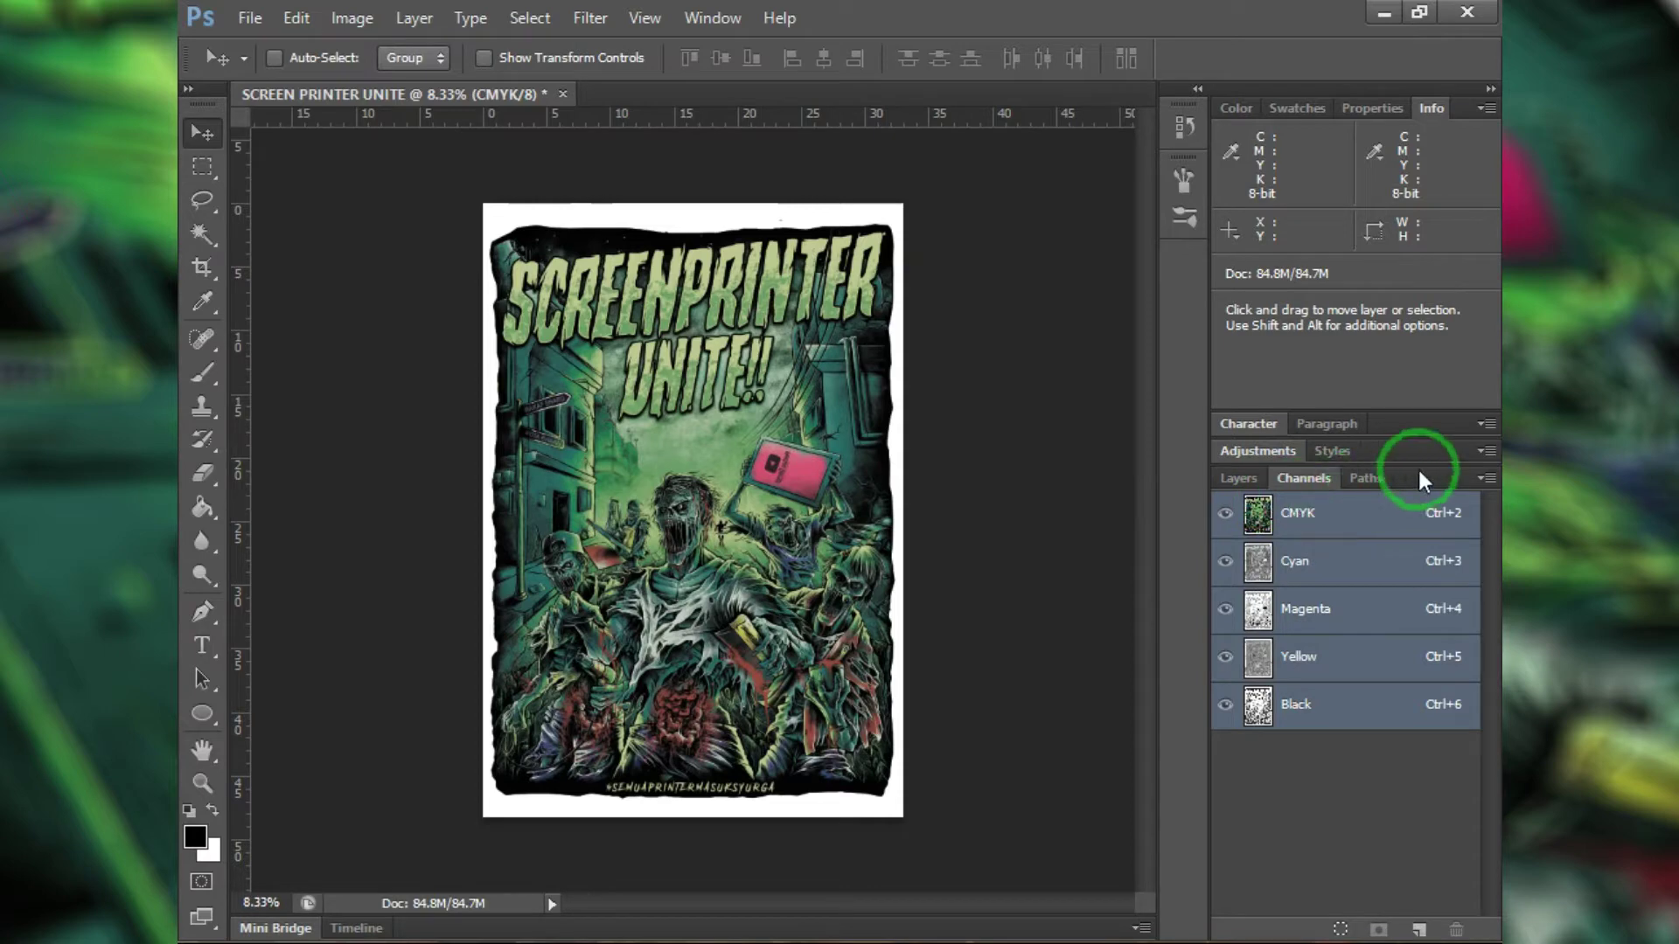
click(1485, 478)
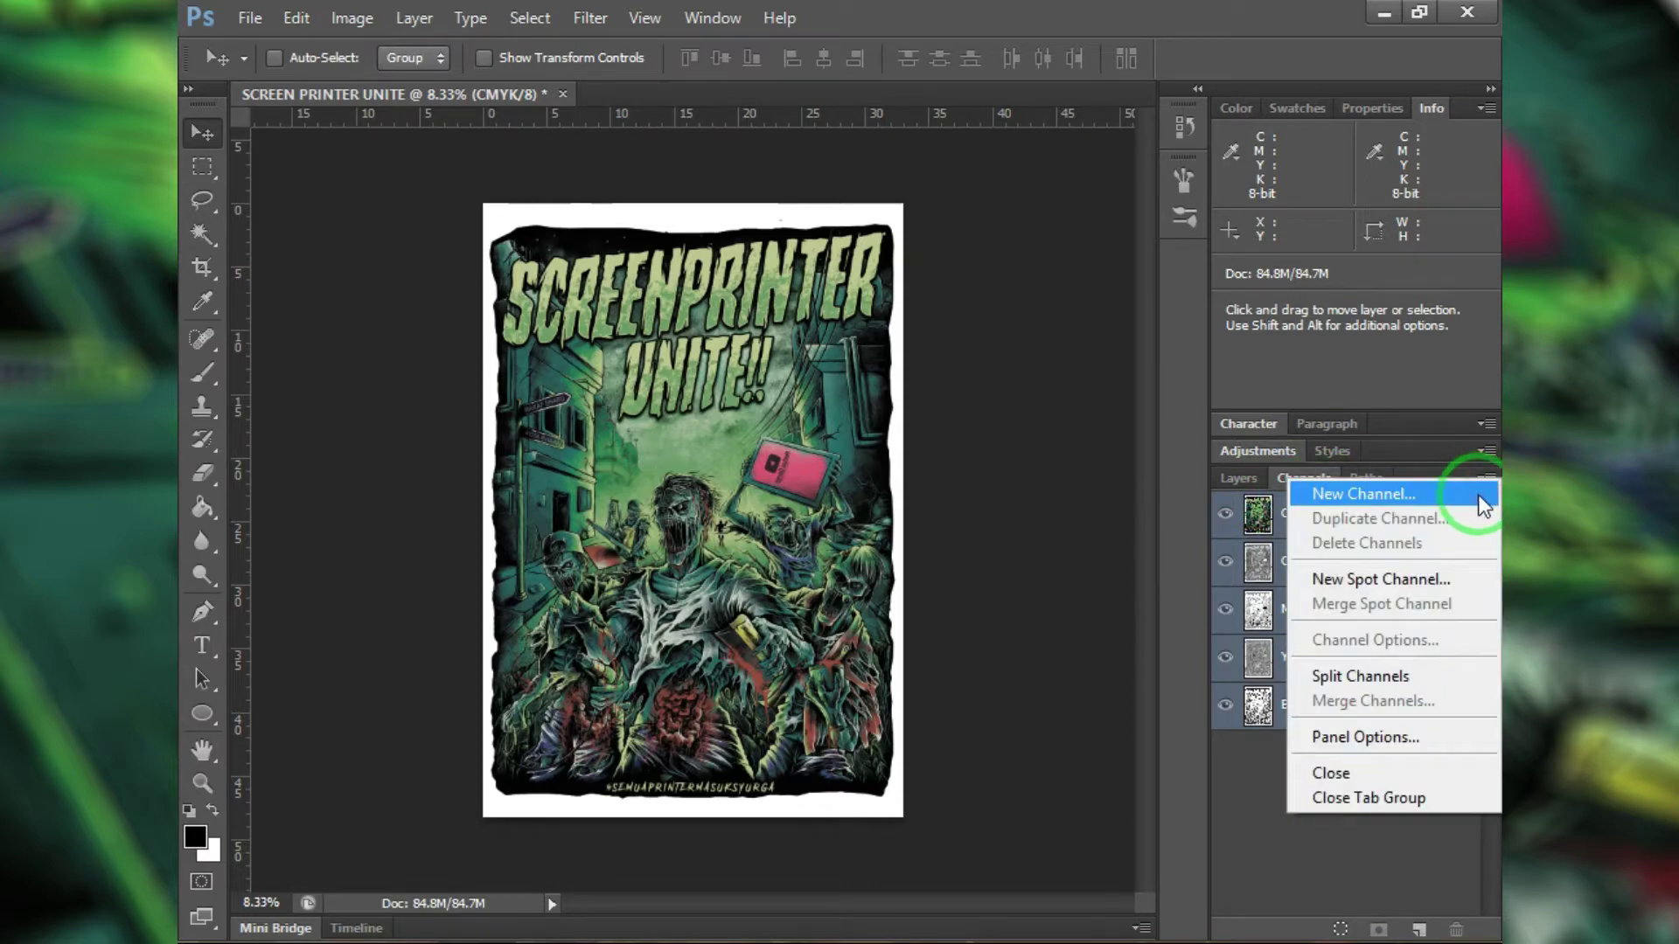
click(1474, 474)
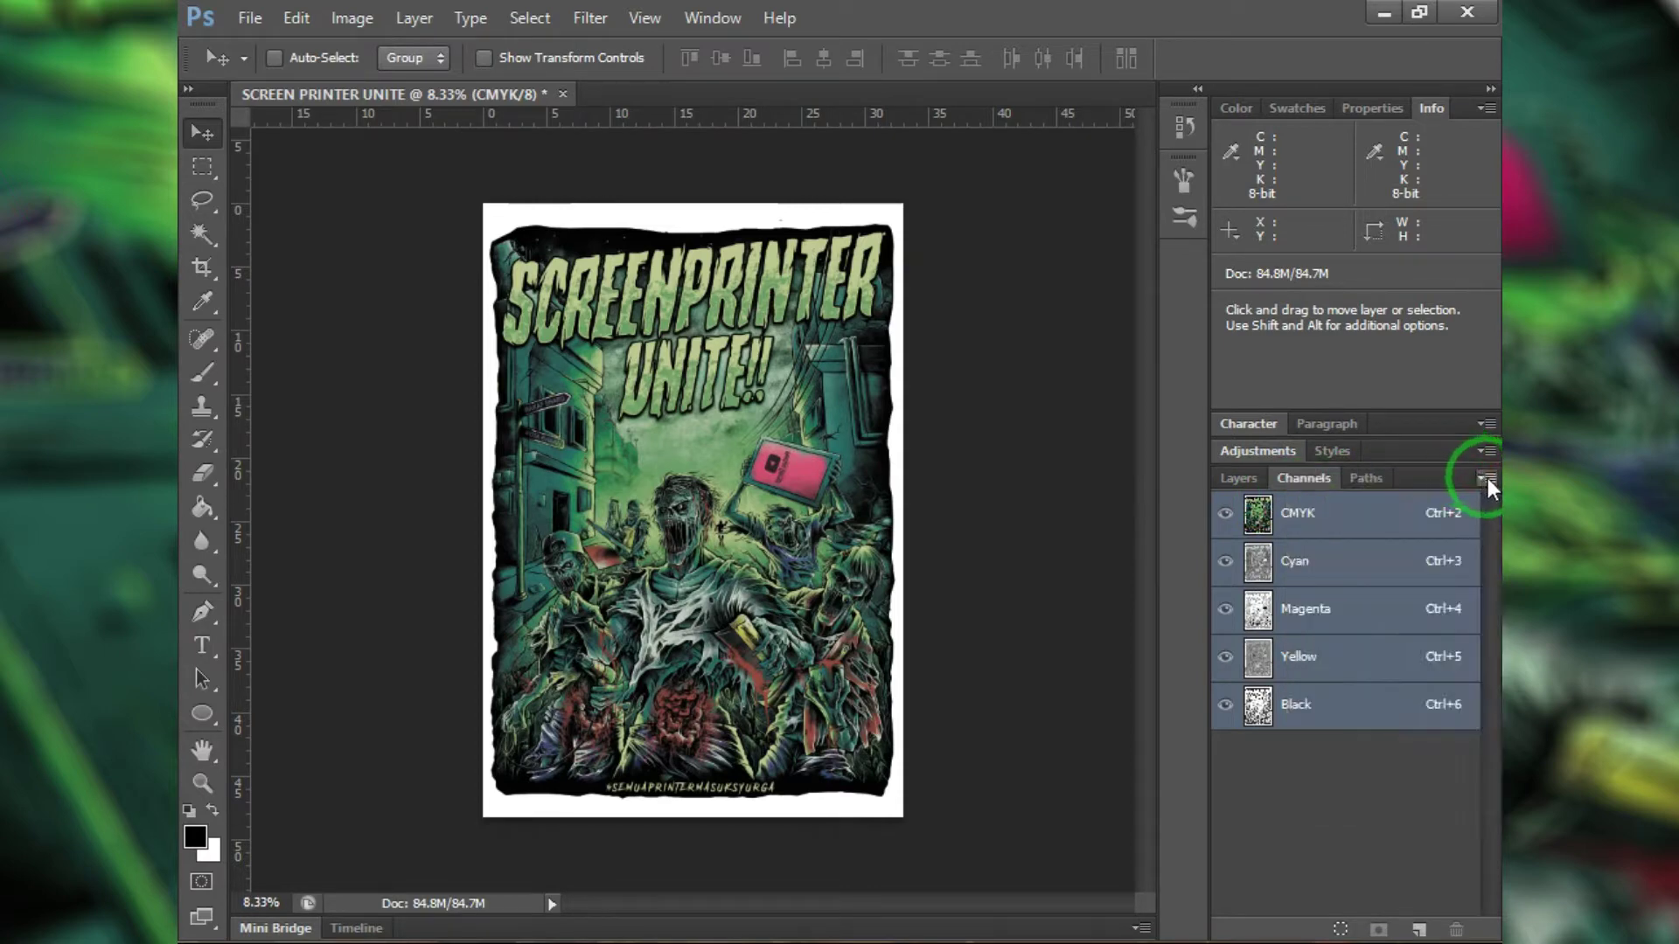
click(1486, 479)
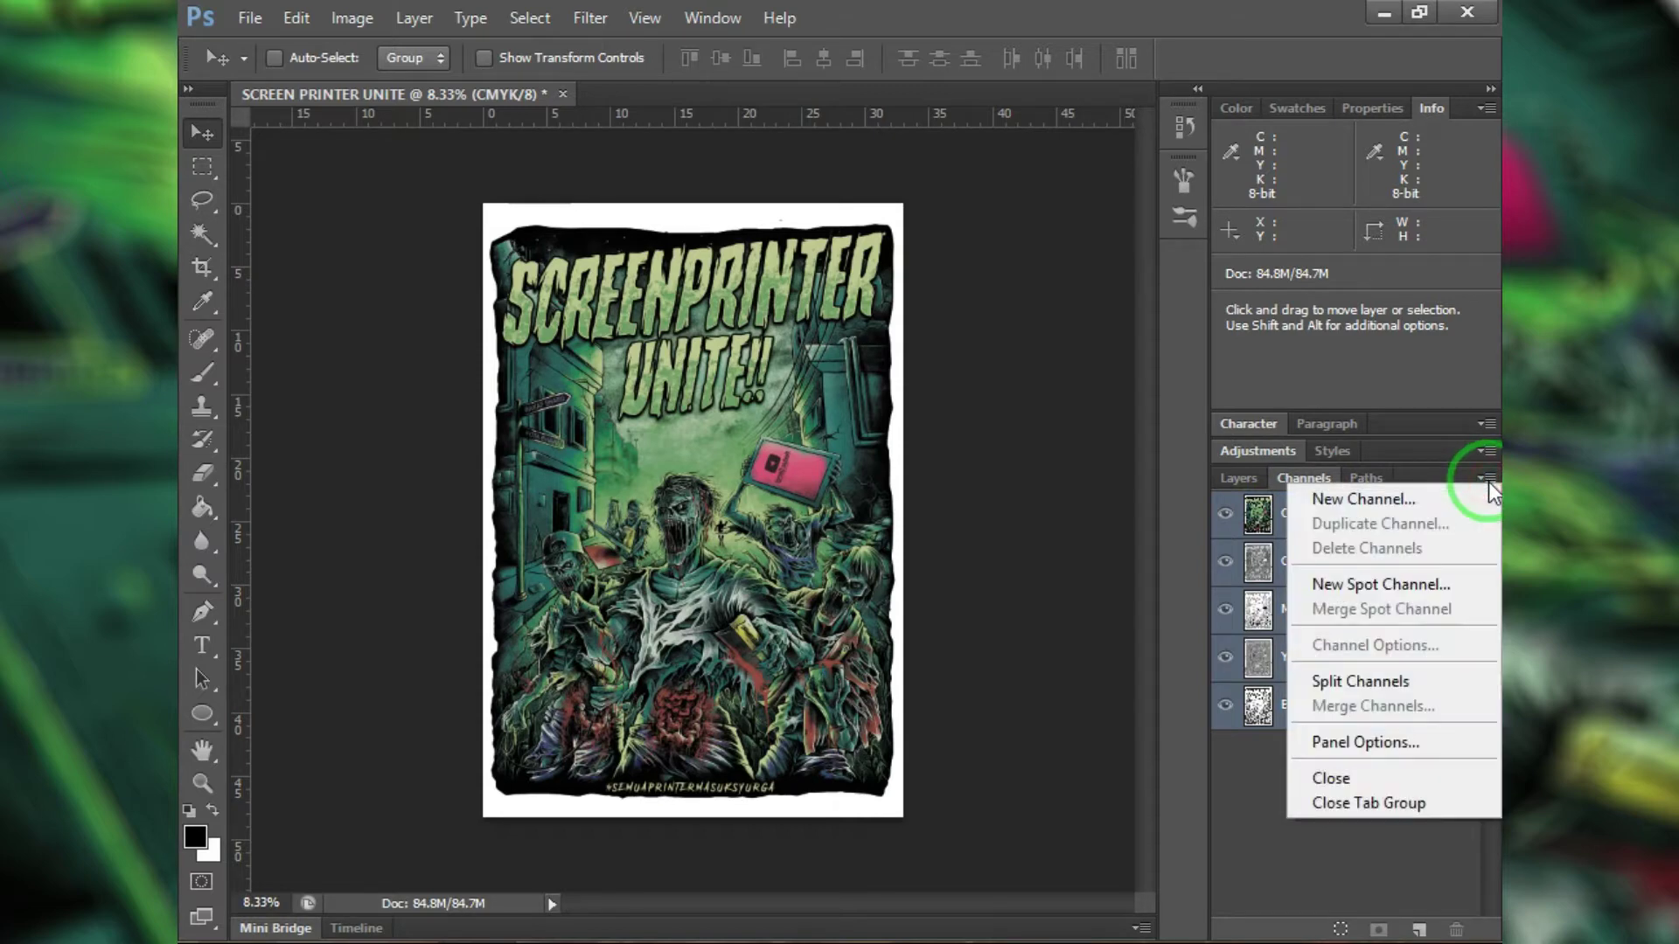
click(1395, 681)
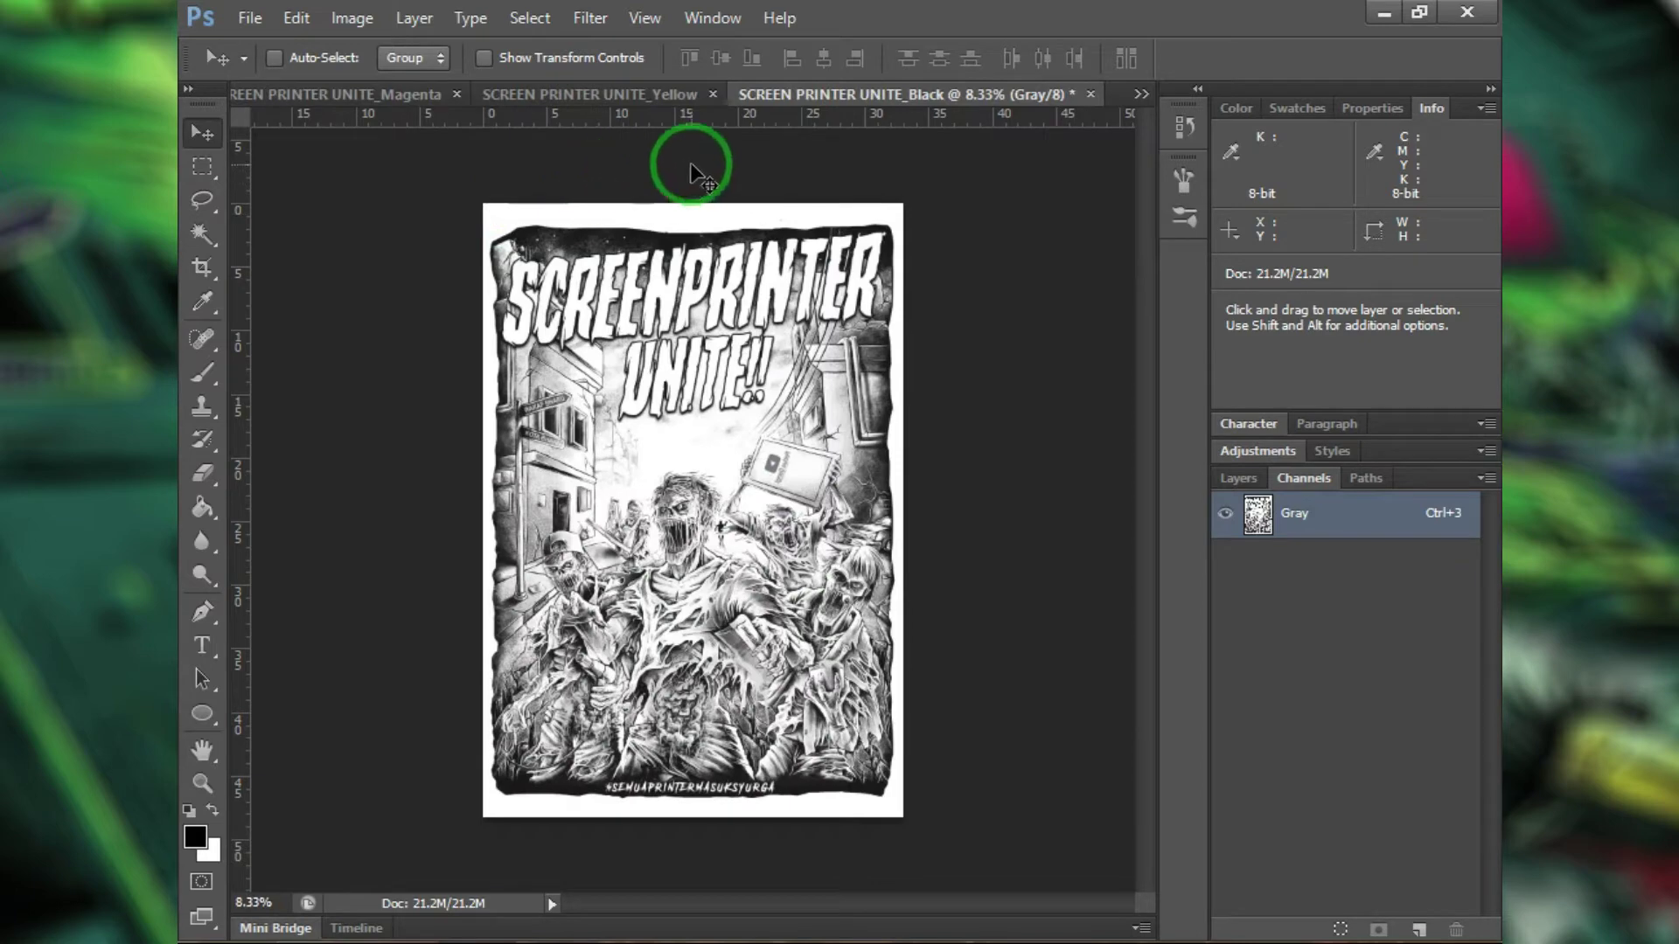
Step: Check the list of open channel documents and show the layers of the Black document
click(1140, 94)
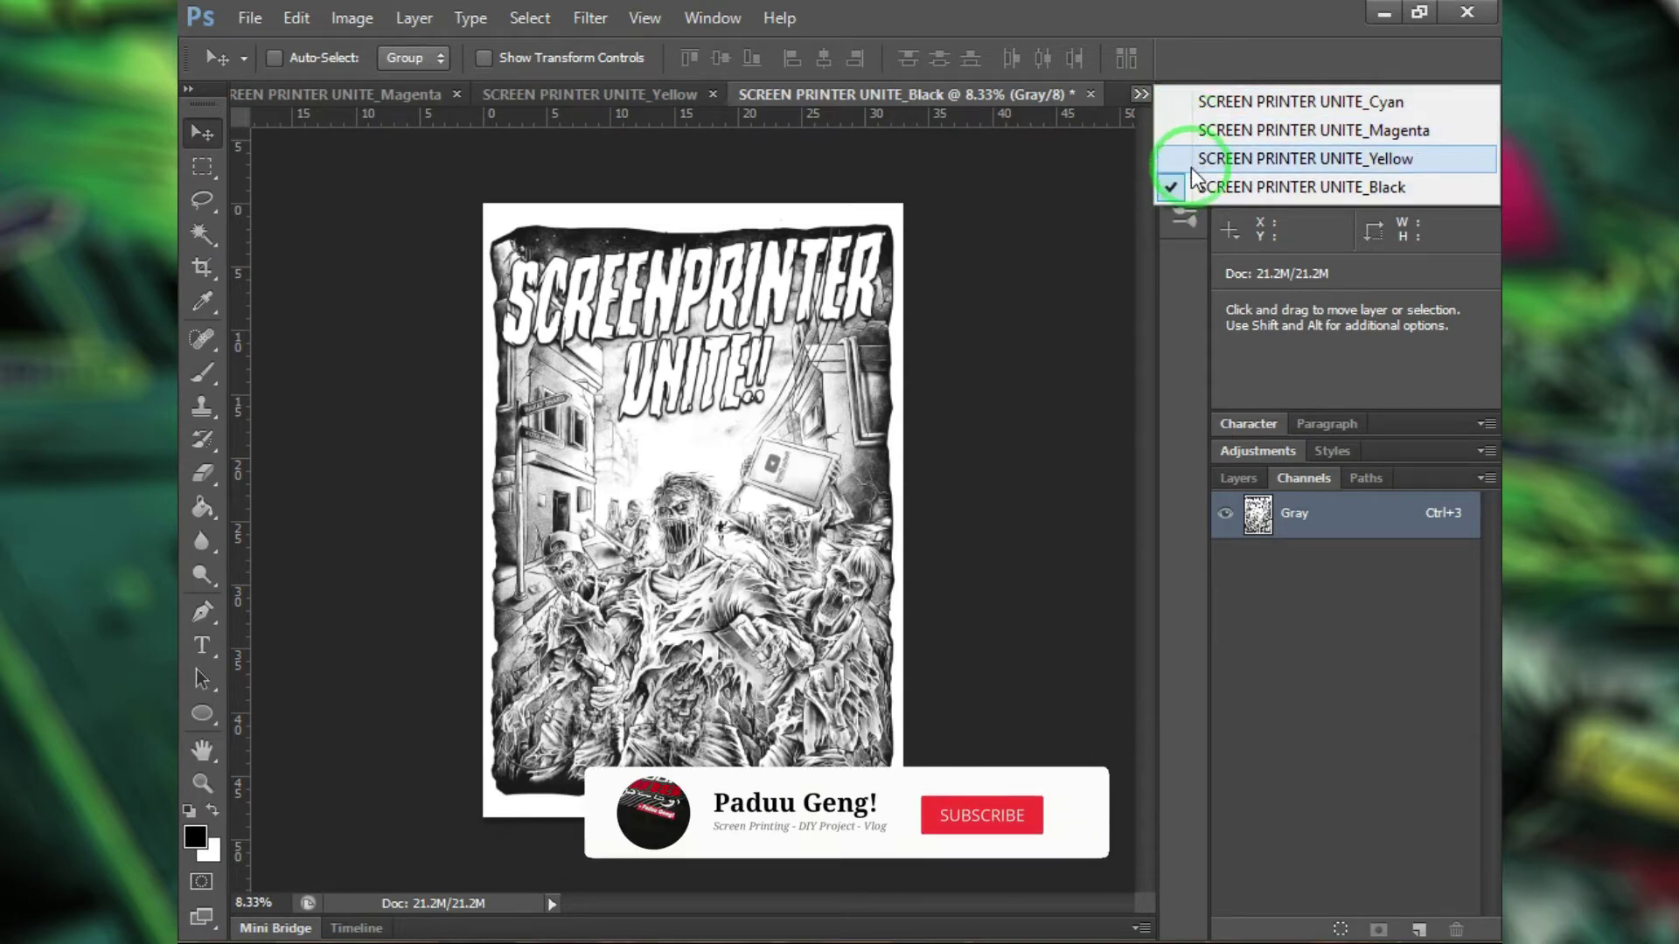
click(1020, 248)
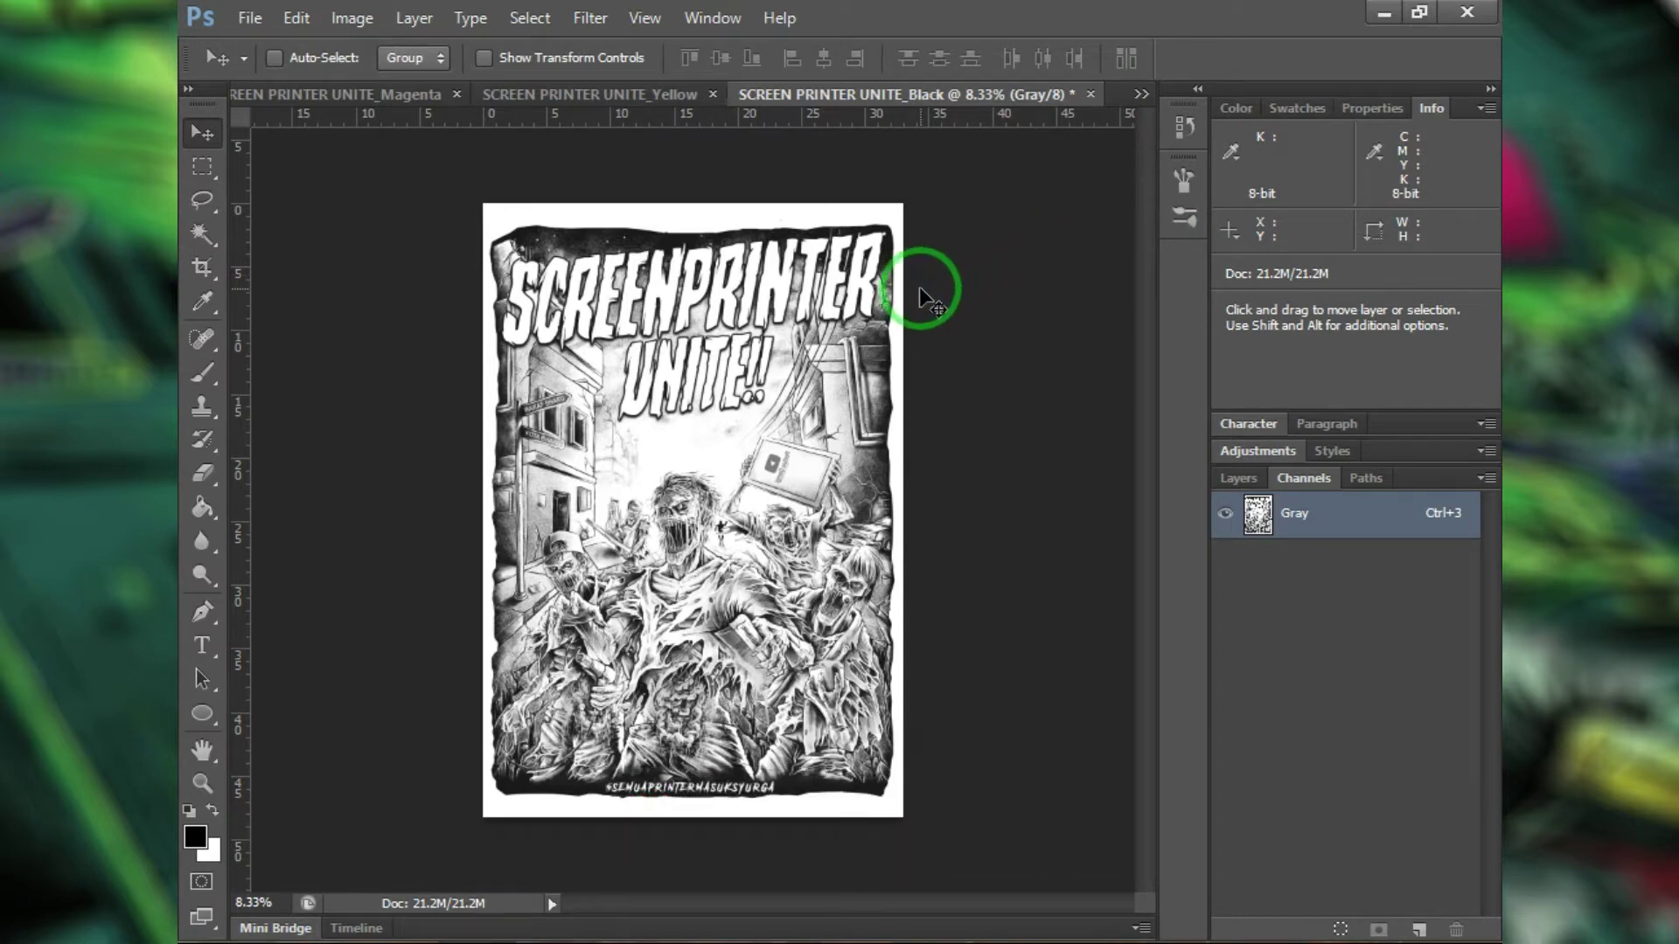
click(1246, 480)
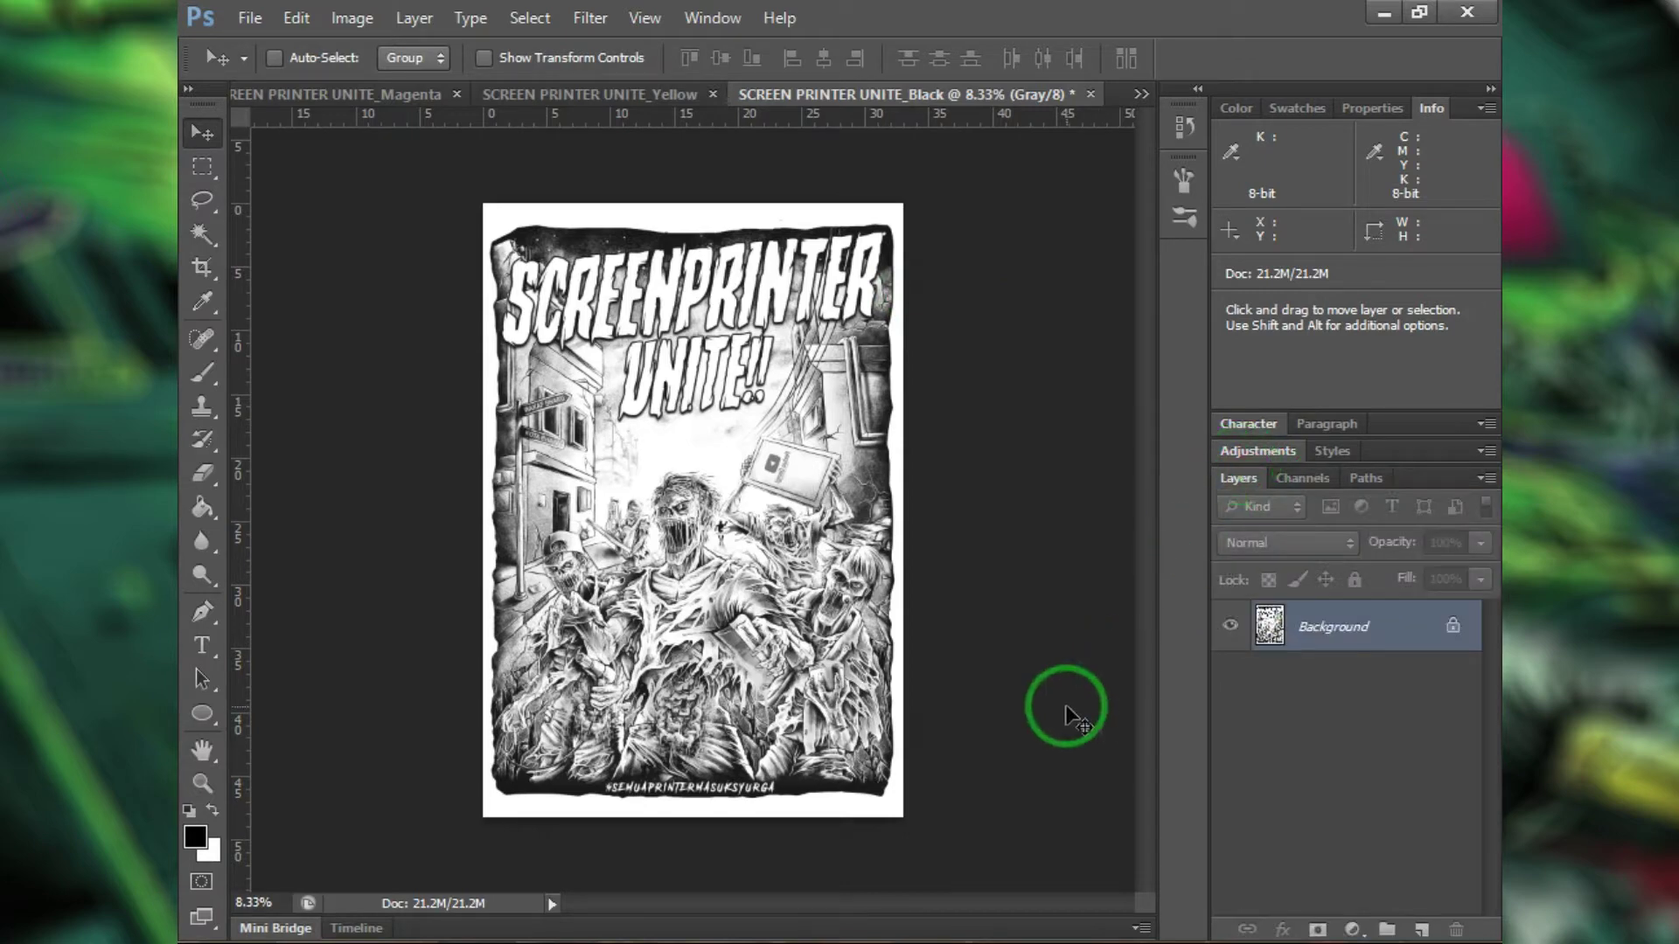
Step: Switch to Illustrator and copy the group of registration marks on the larger artboard of MARKING A3 DAN A3+ NEW.ai
click(567, 943)
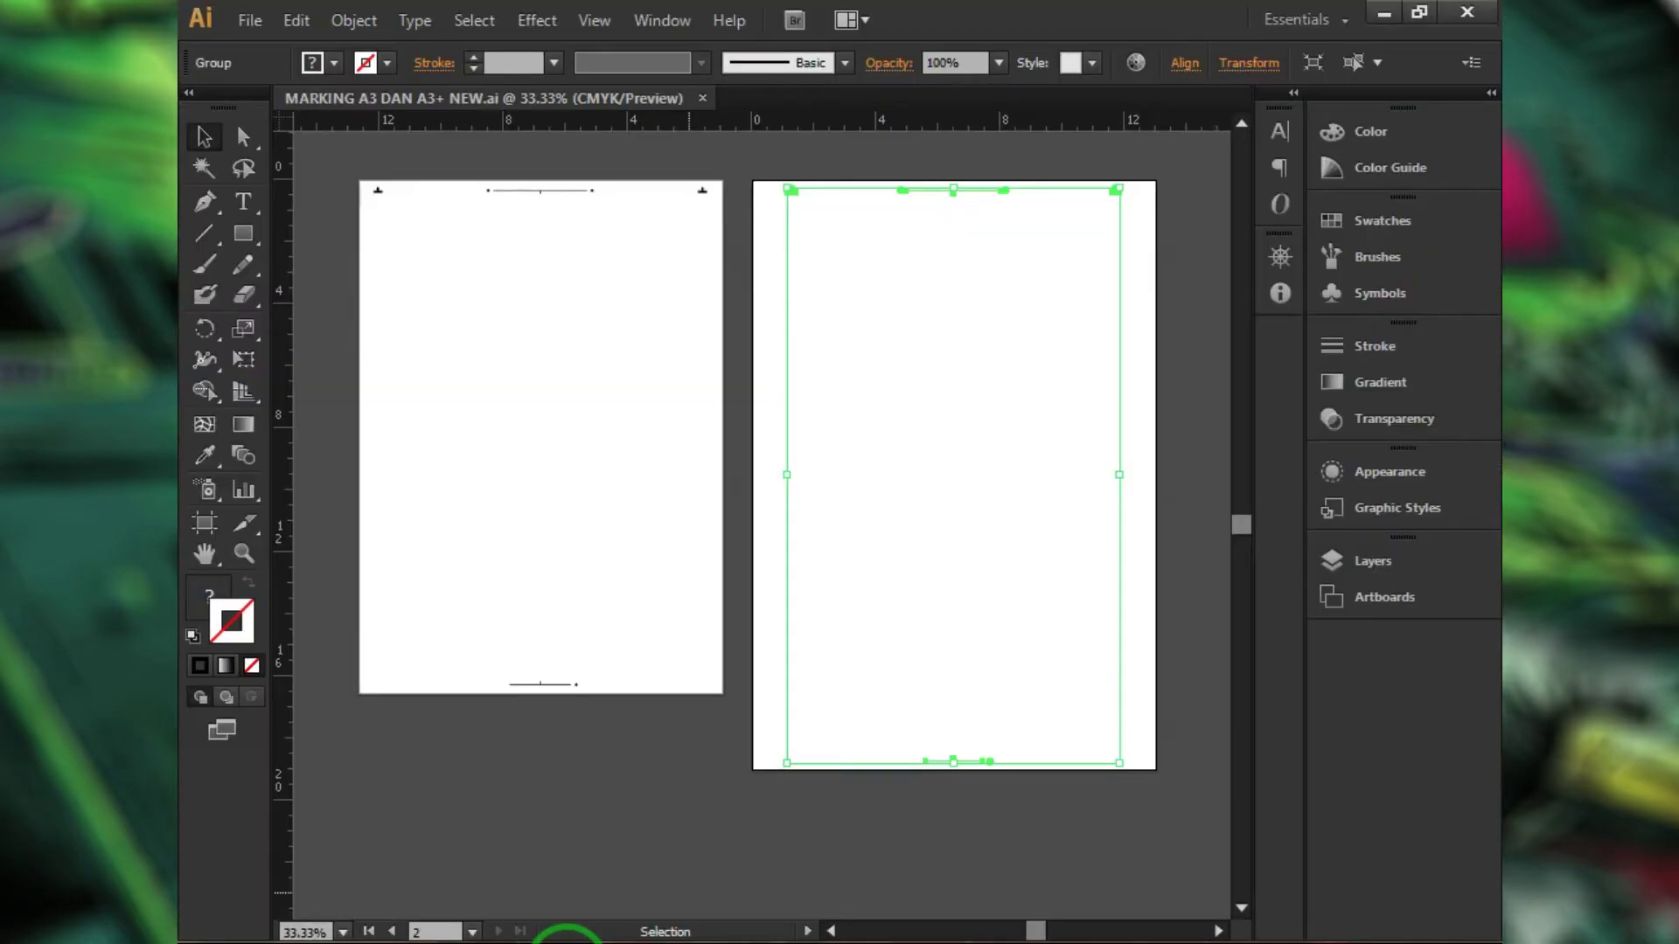
click(560, 726)
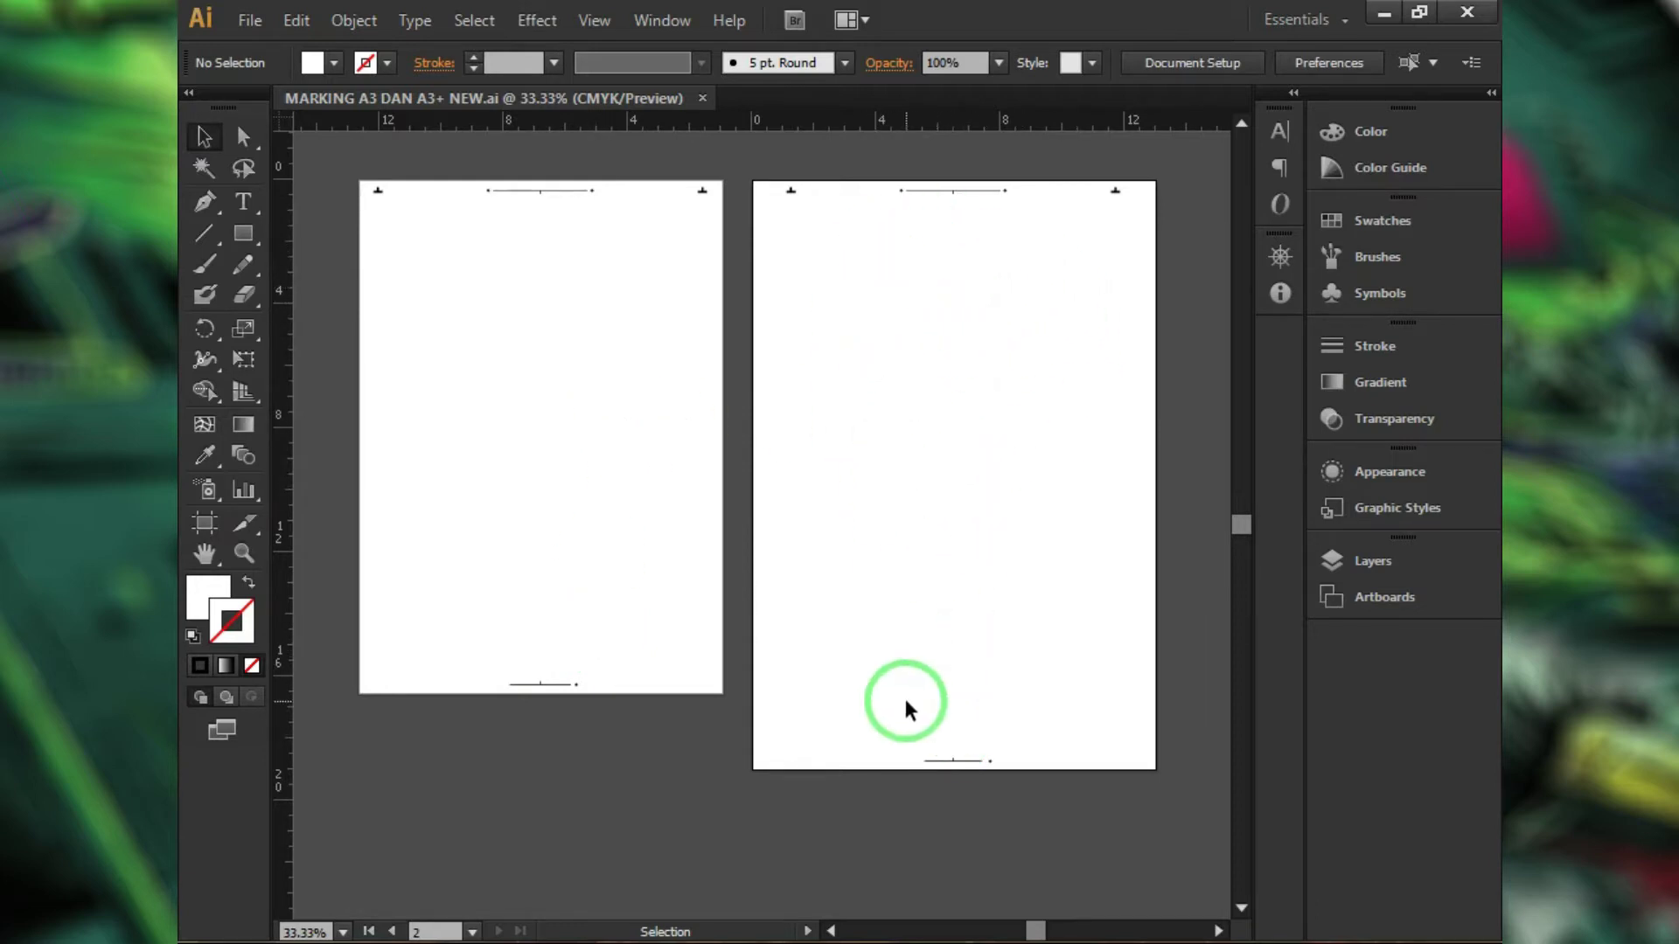
click(945, 658)
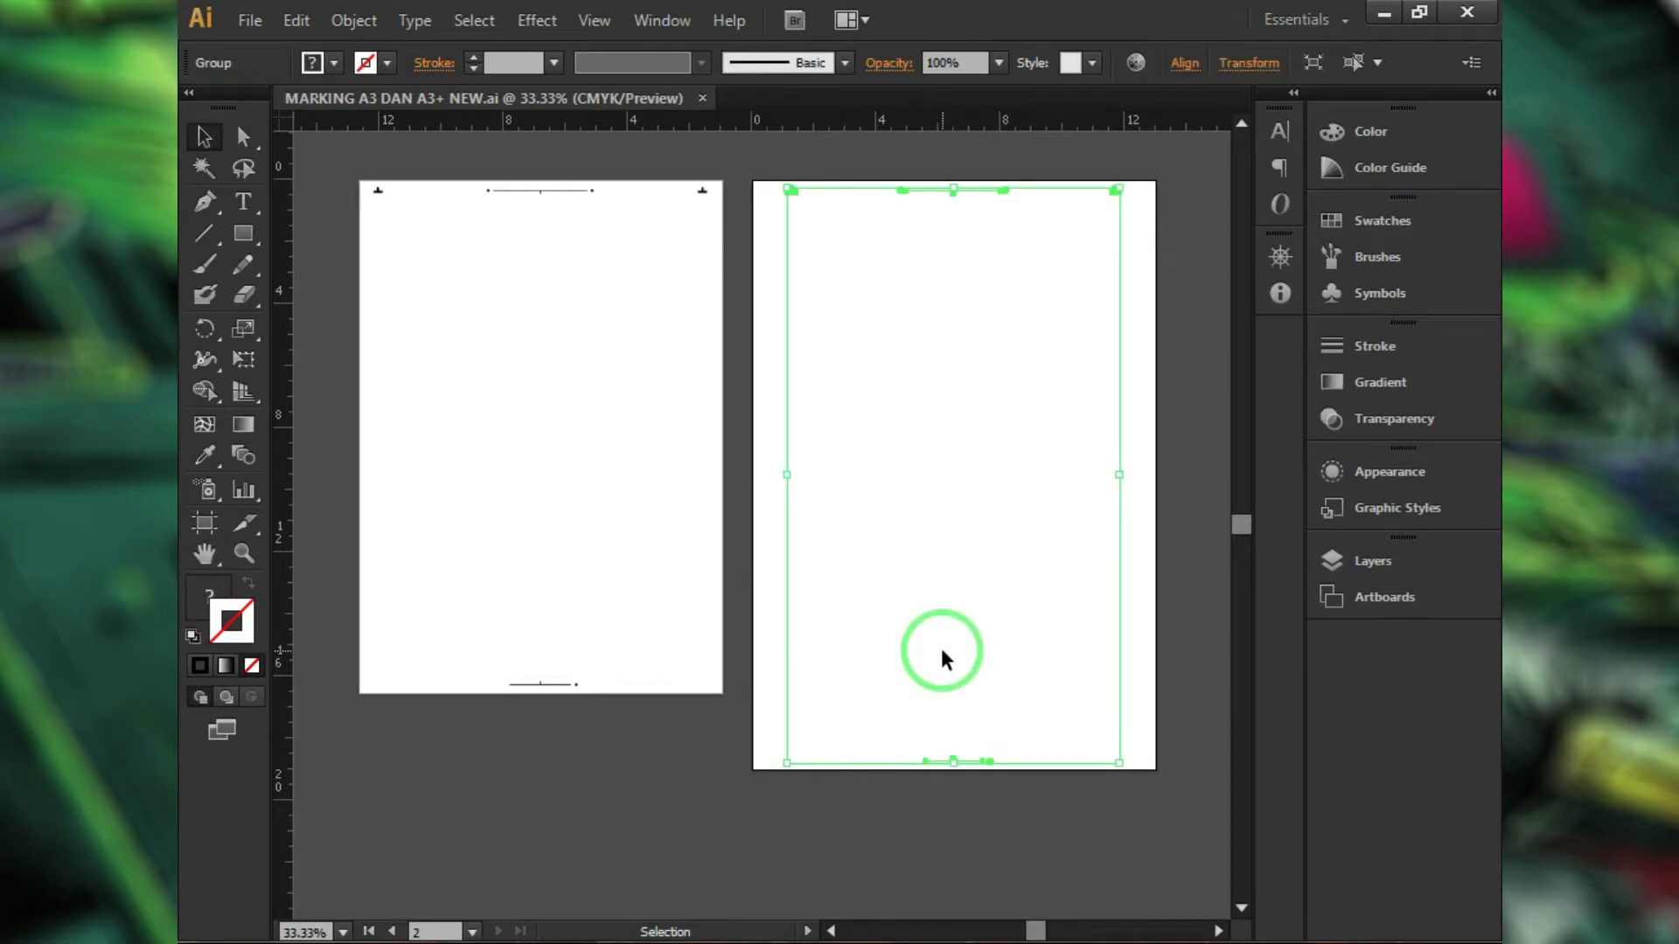
key(ctrl)
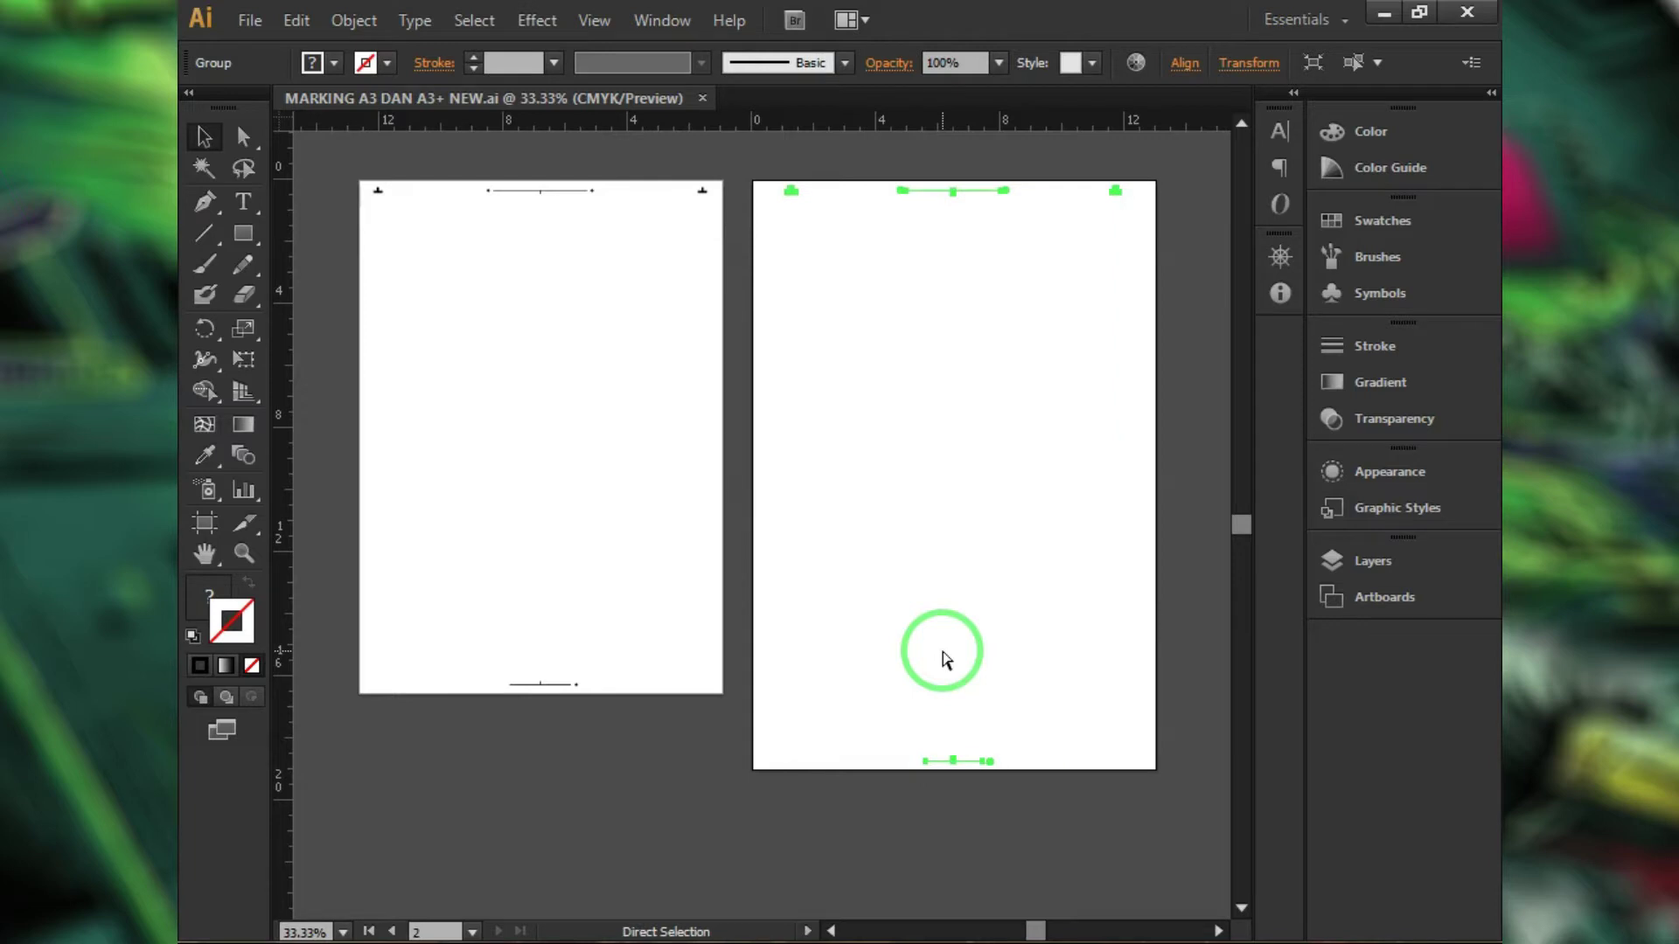
Step: Switch back to Photoshop and paste the registration marks as pixels into the SCREEN PRINTER UNITE_Black document
click(500, 879)
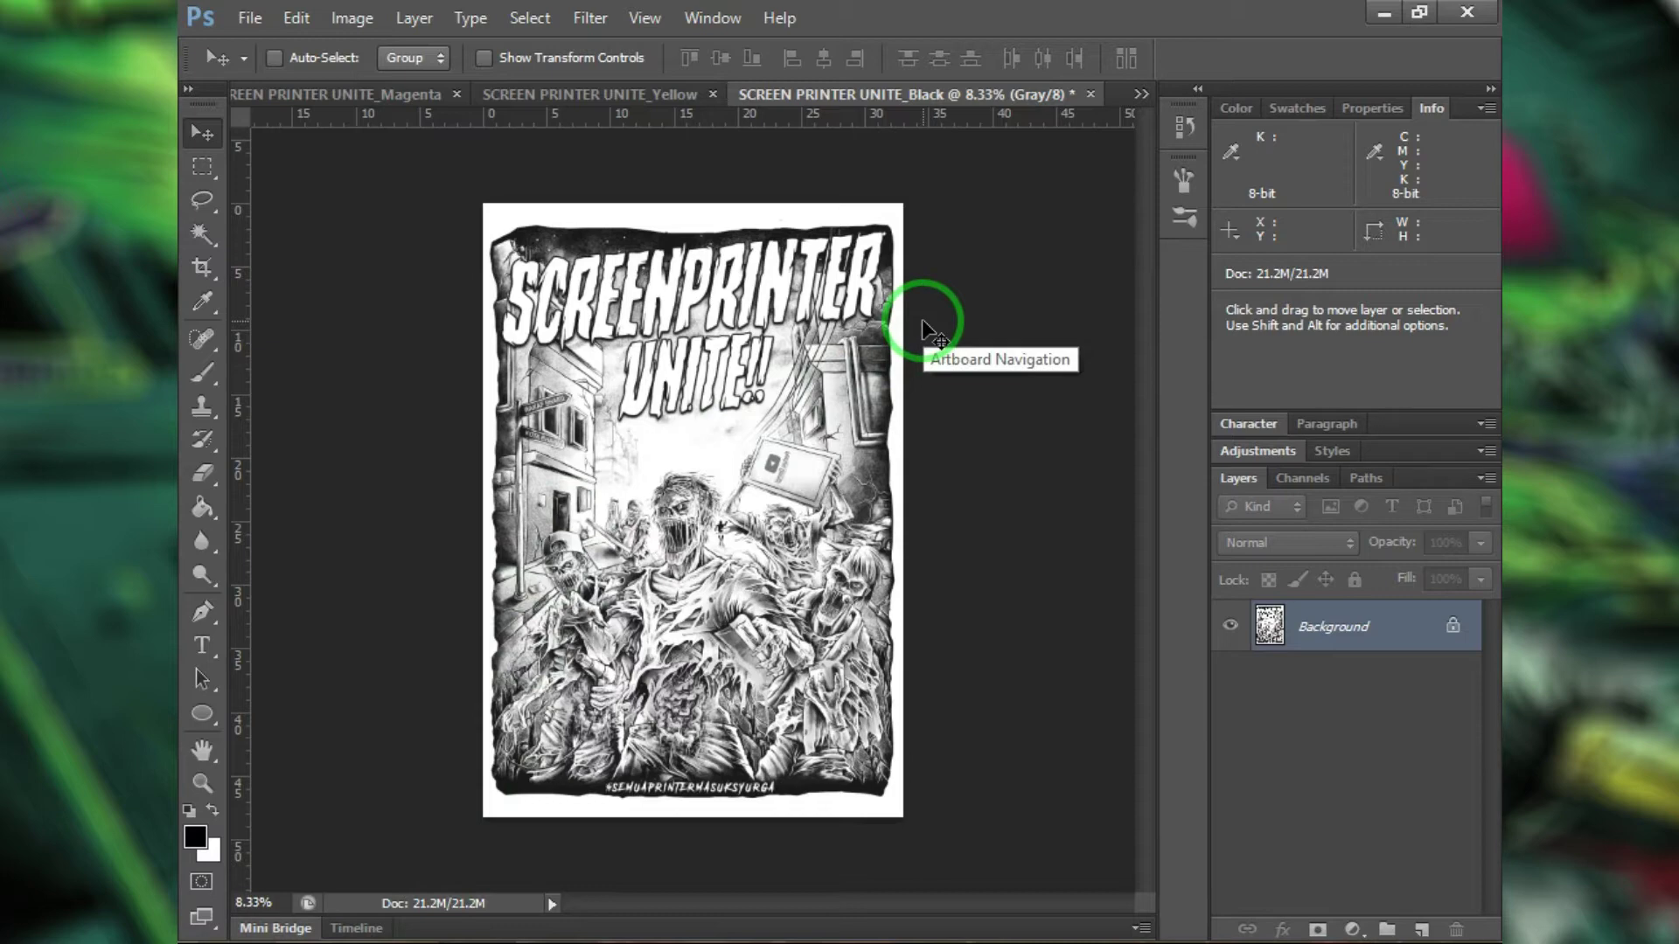
key(ctrl+v)
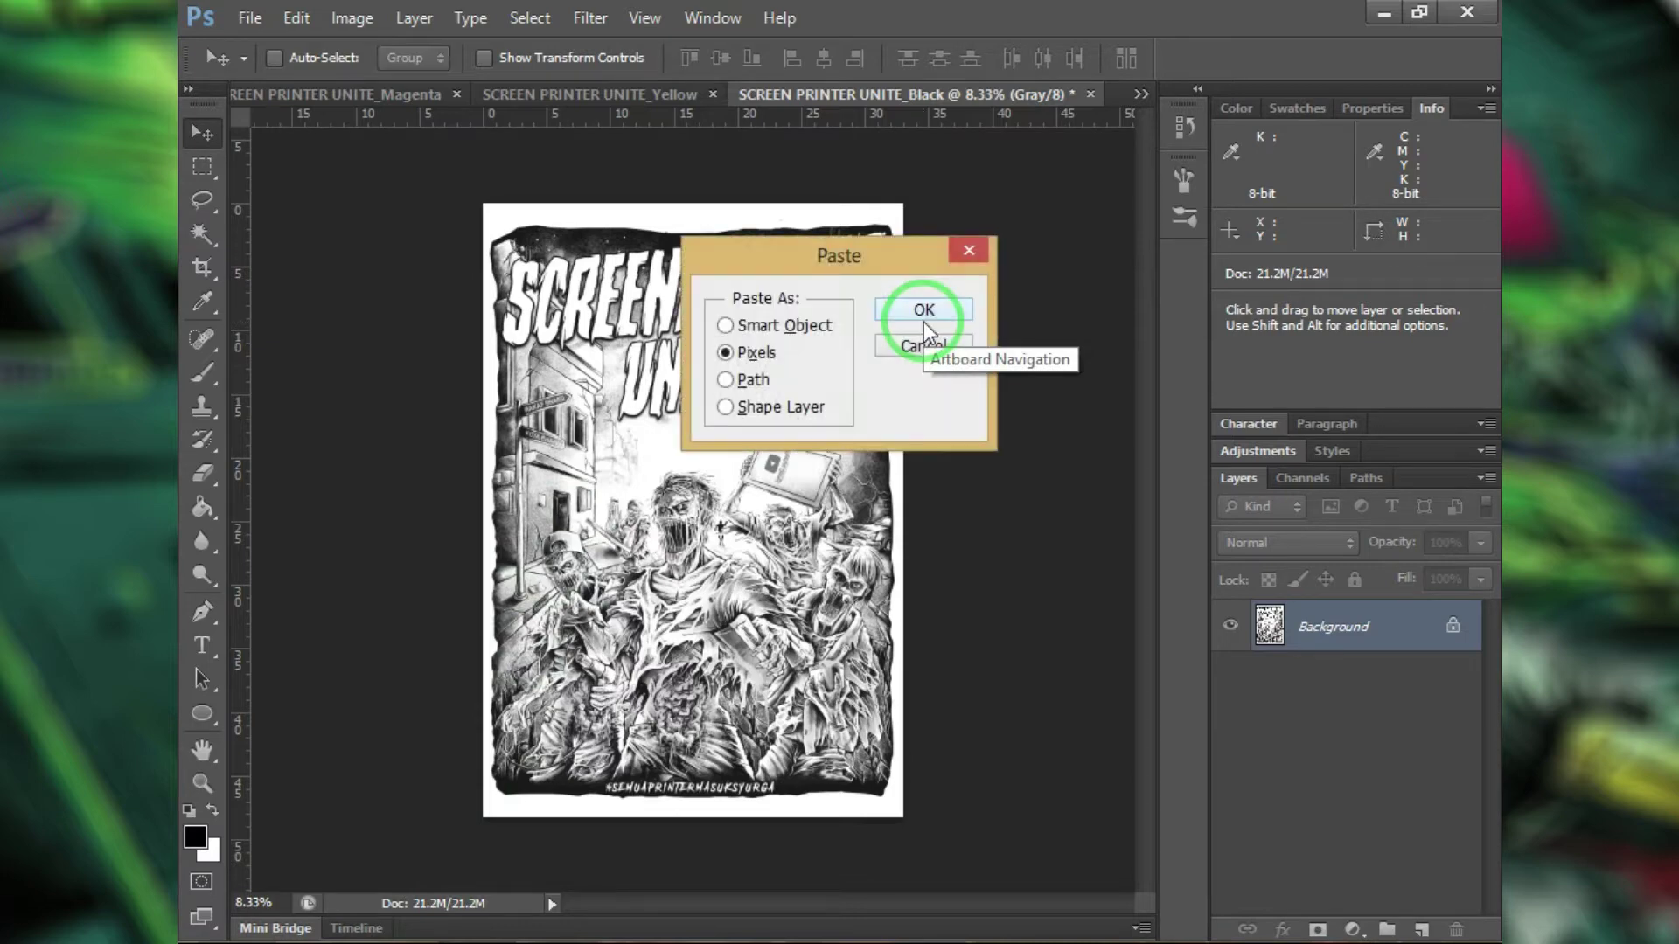
click(923, 322)
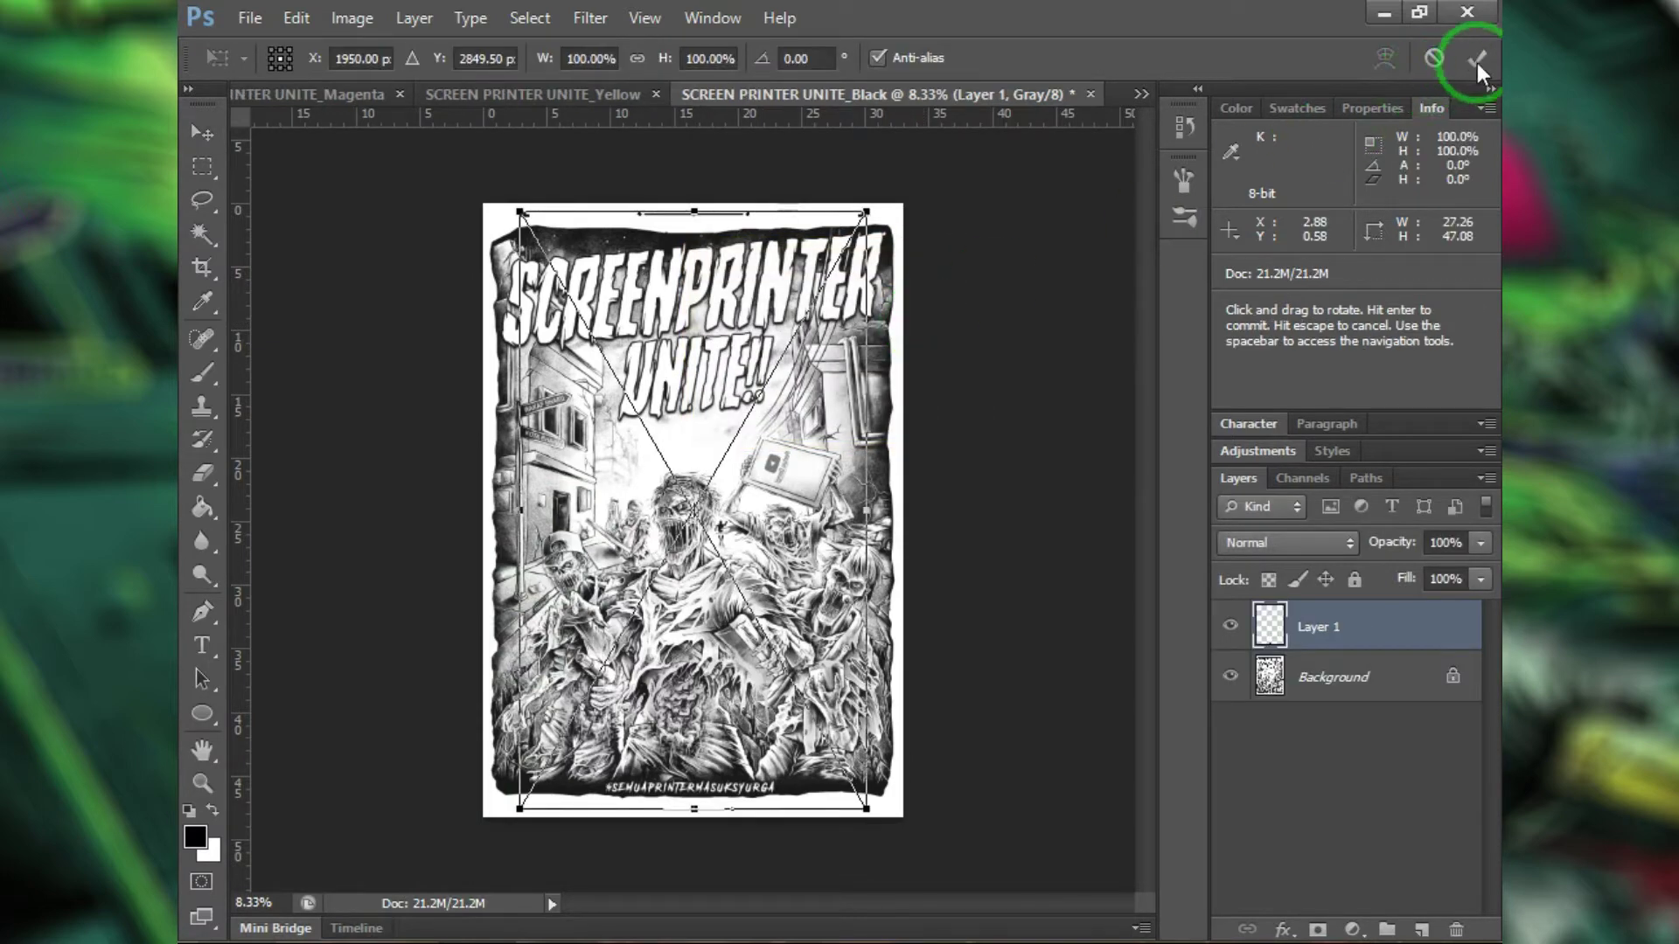
click(1477, 57)
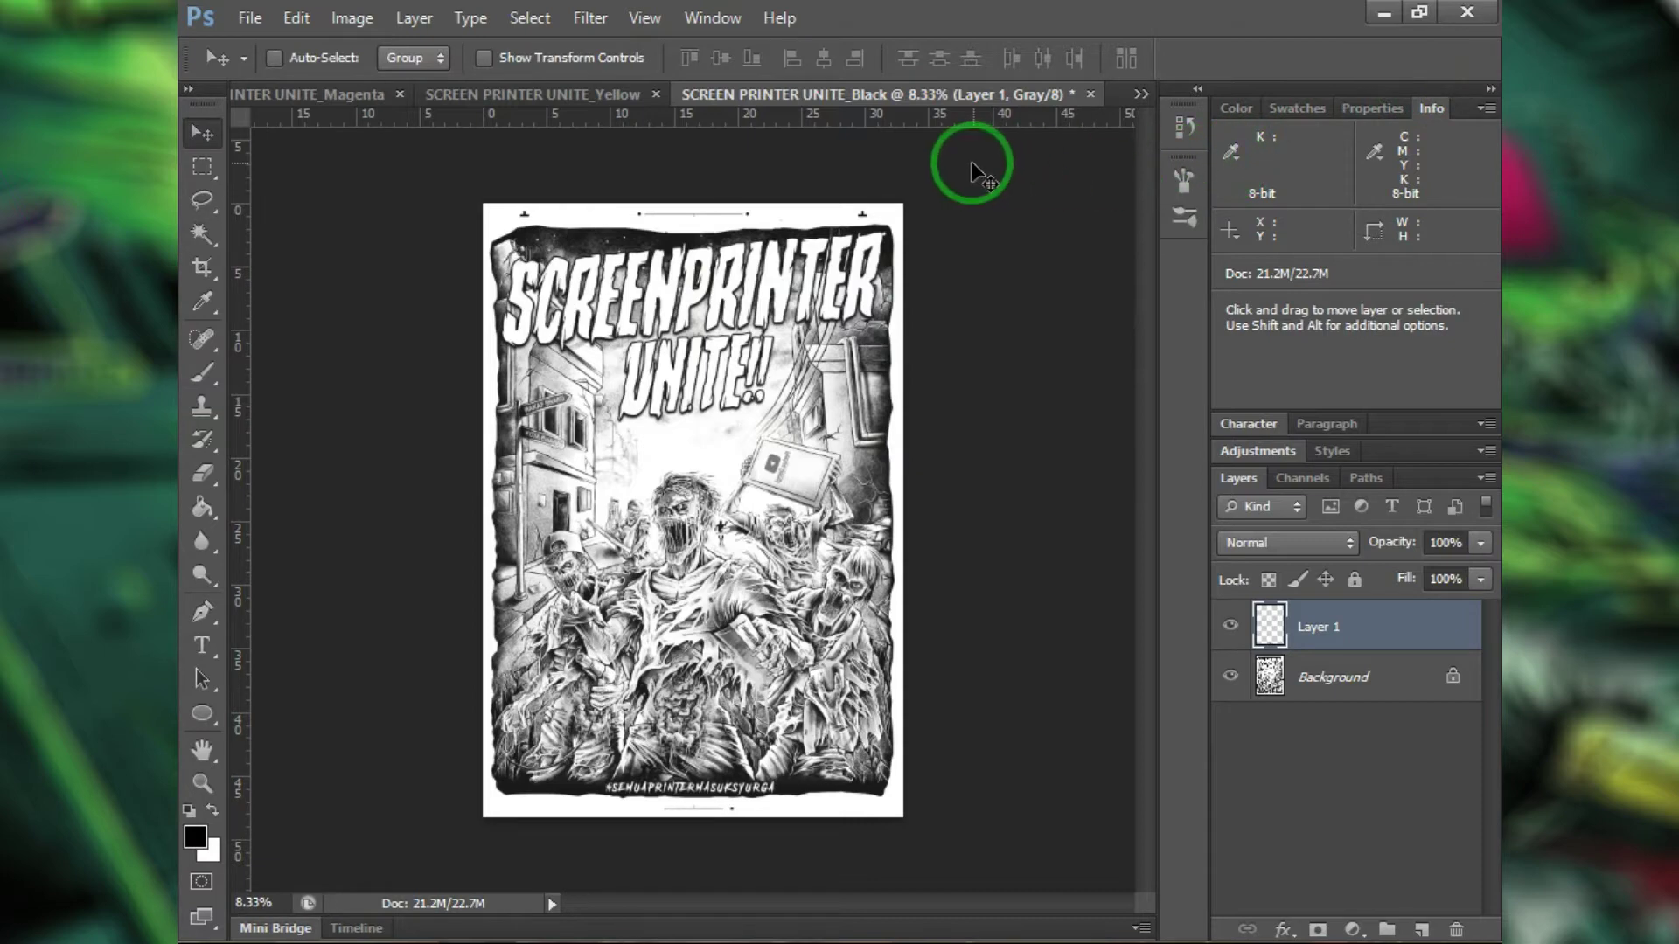
Step: Paste the copied registration marks as pixels into the SCREEN PRINTER UNITE_Yellow and SCREEN PRINTER UNITE_Magenta documents
click(601, 98)
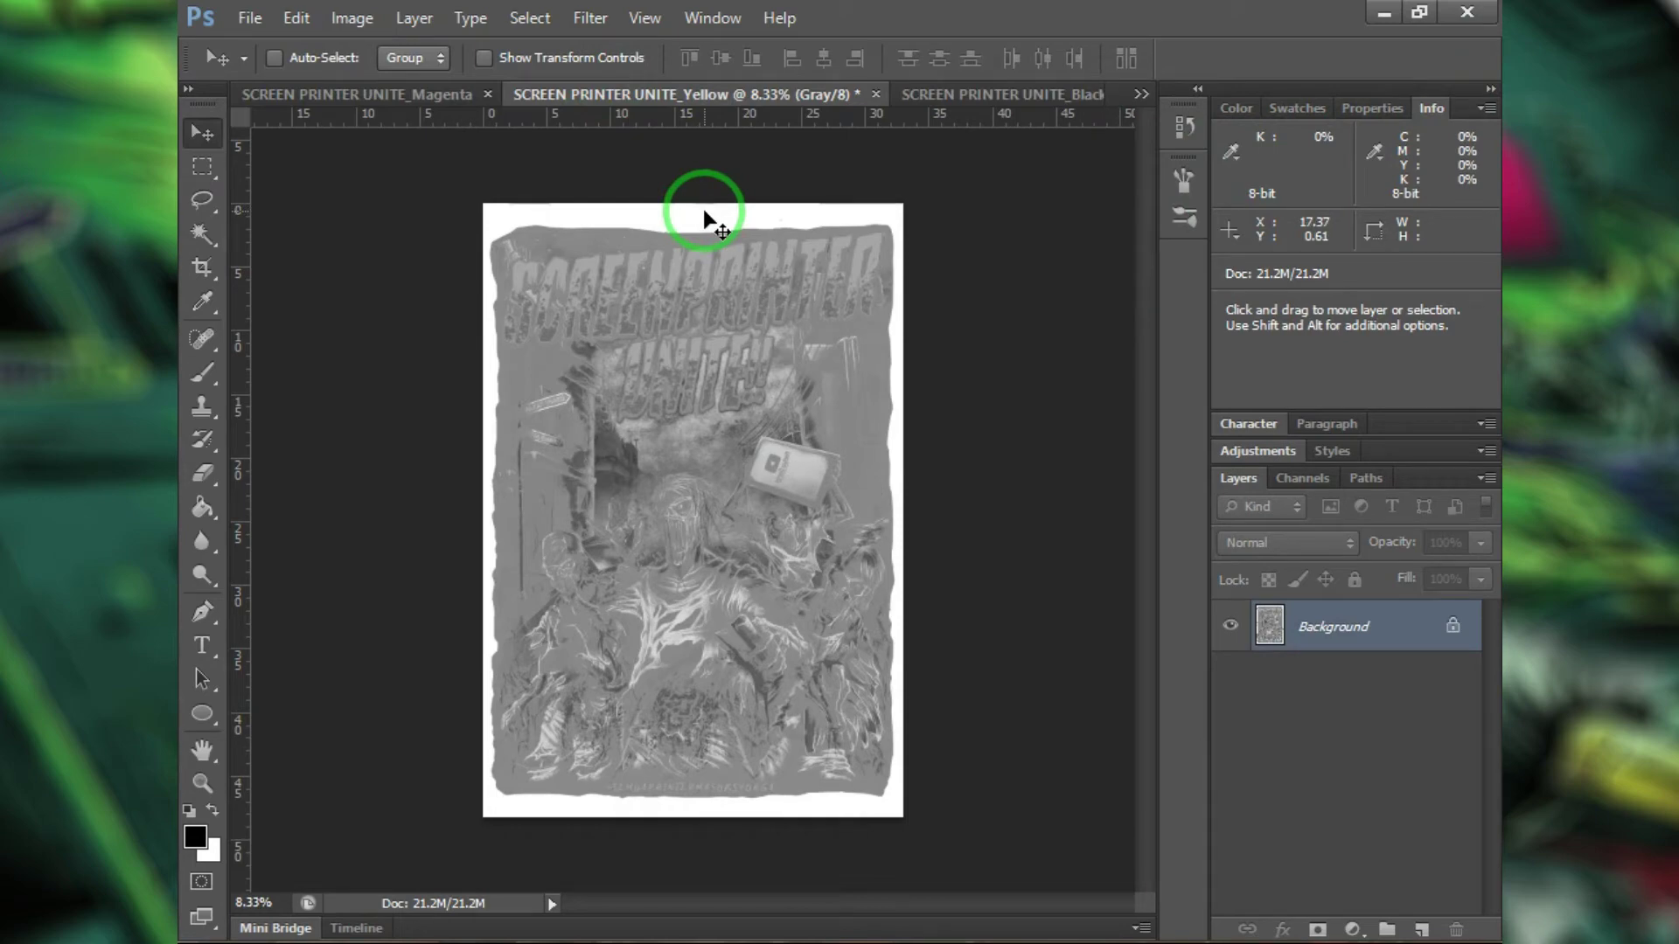
key(ctrl+v)
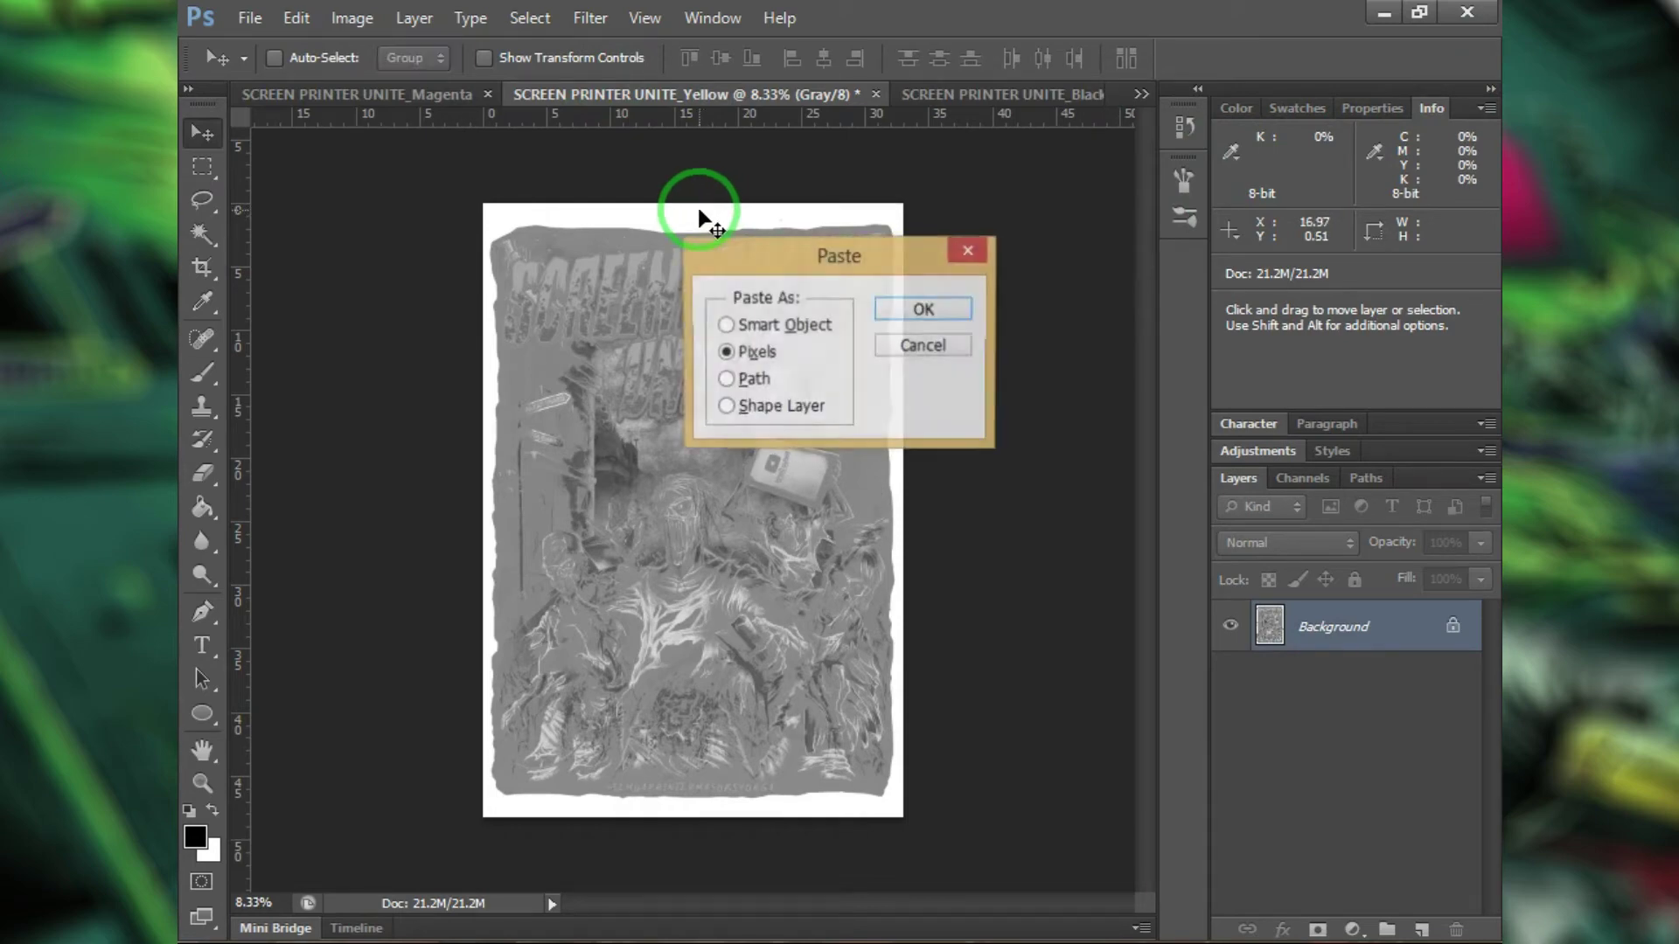
click(923, 312)
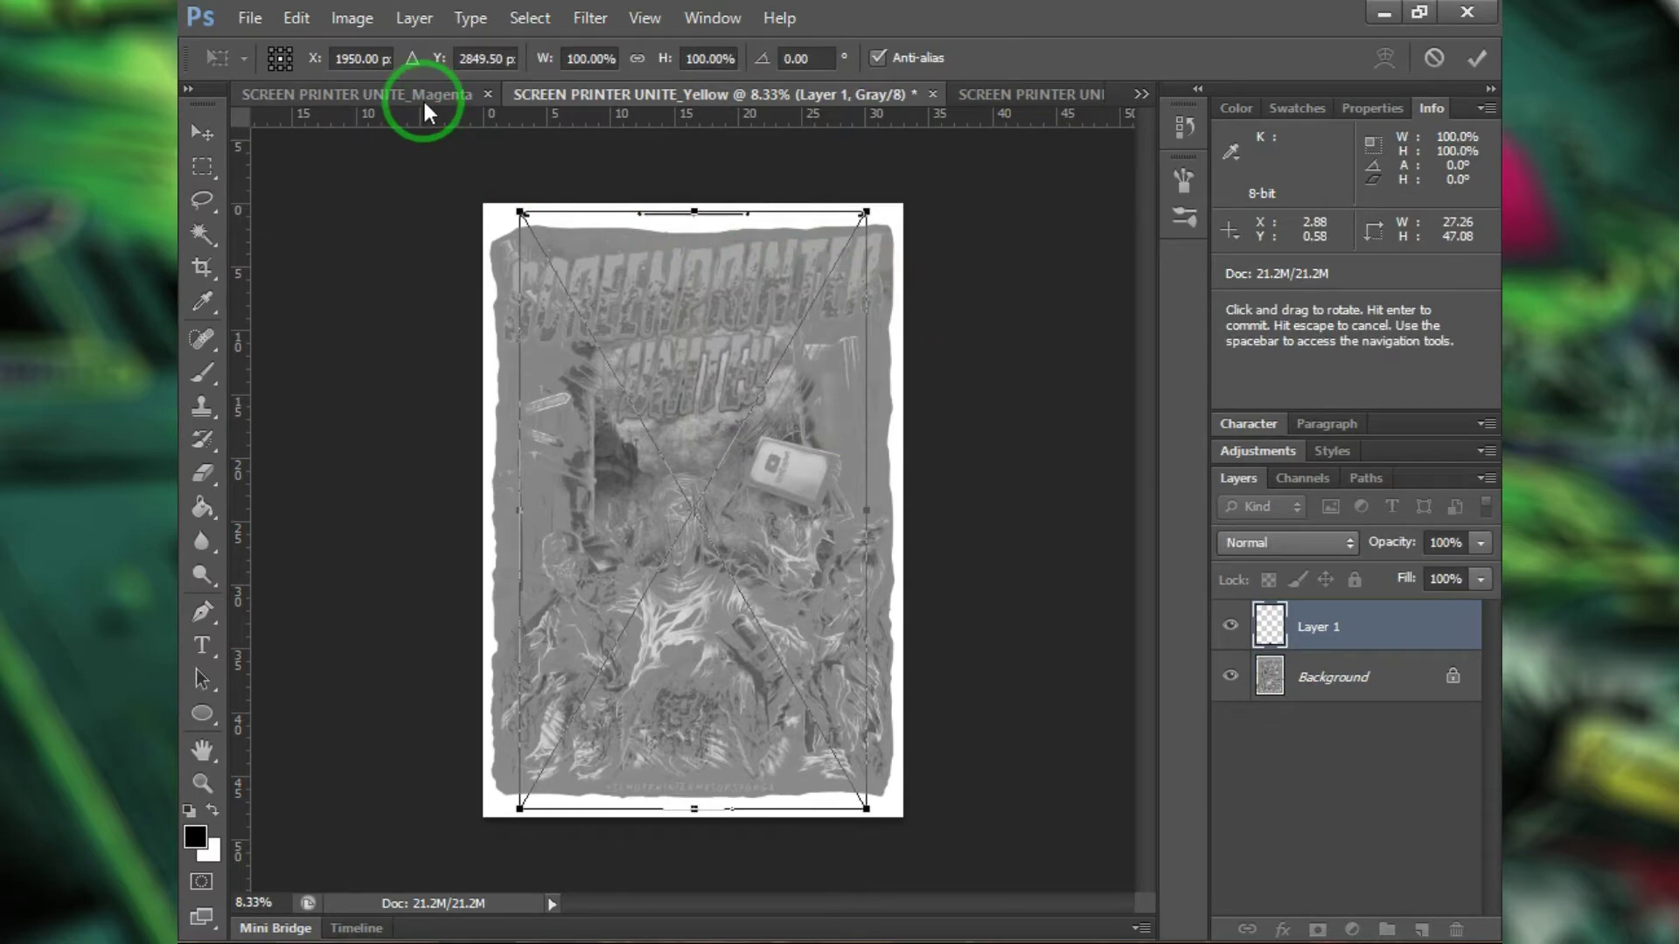
click(422, 98)
key(ctrl+v)
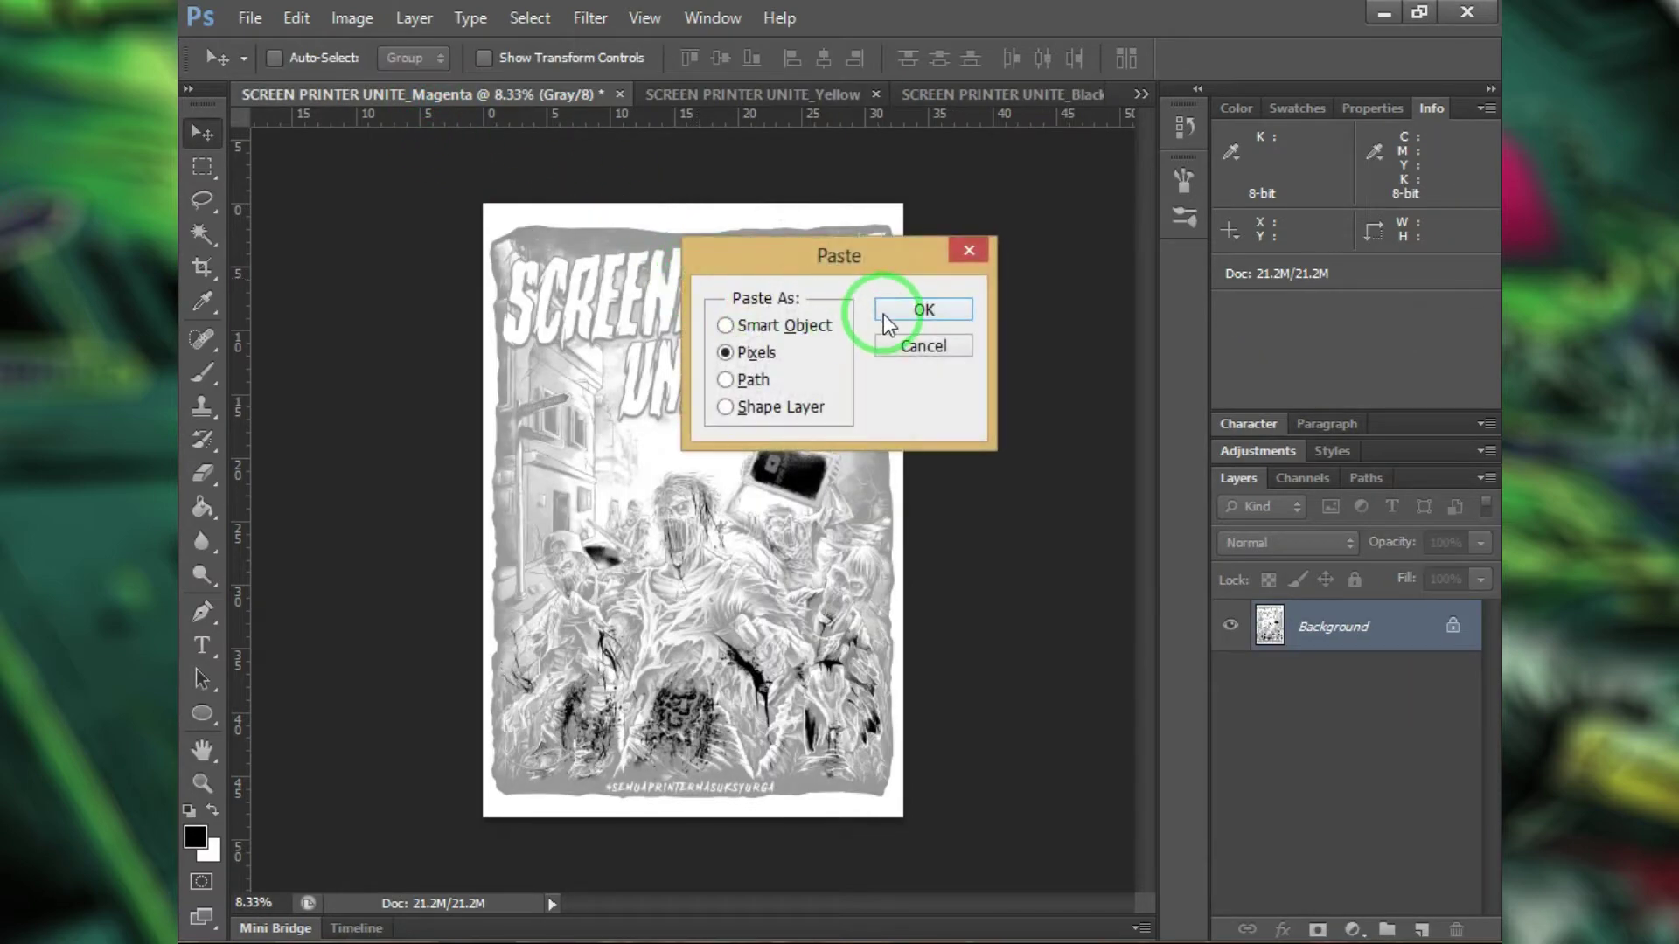
click(885, 313)
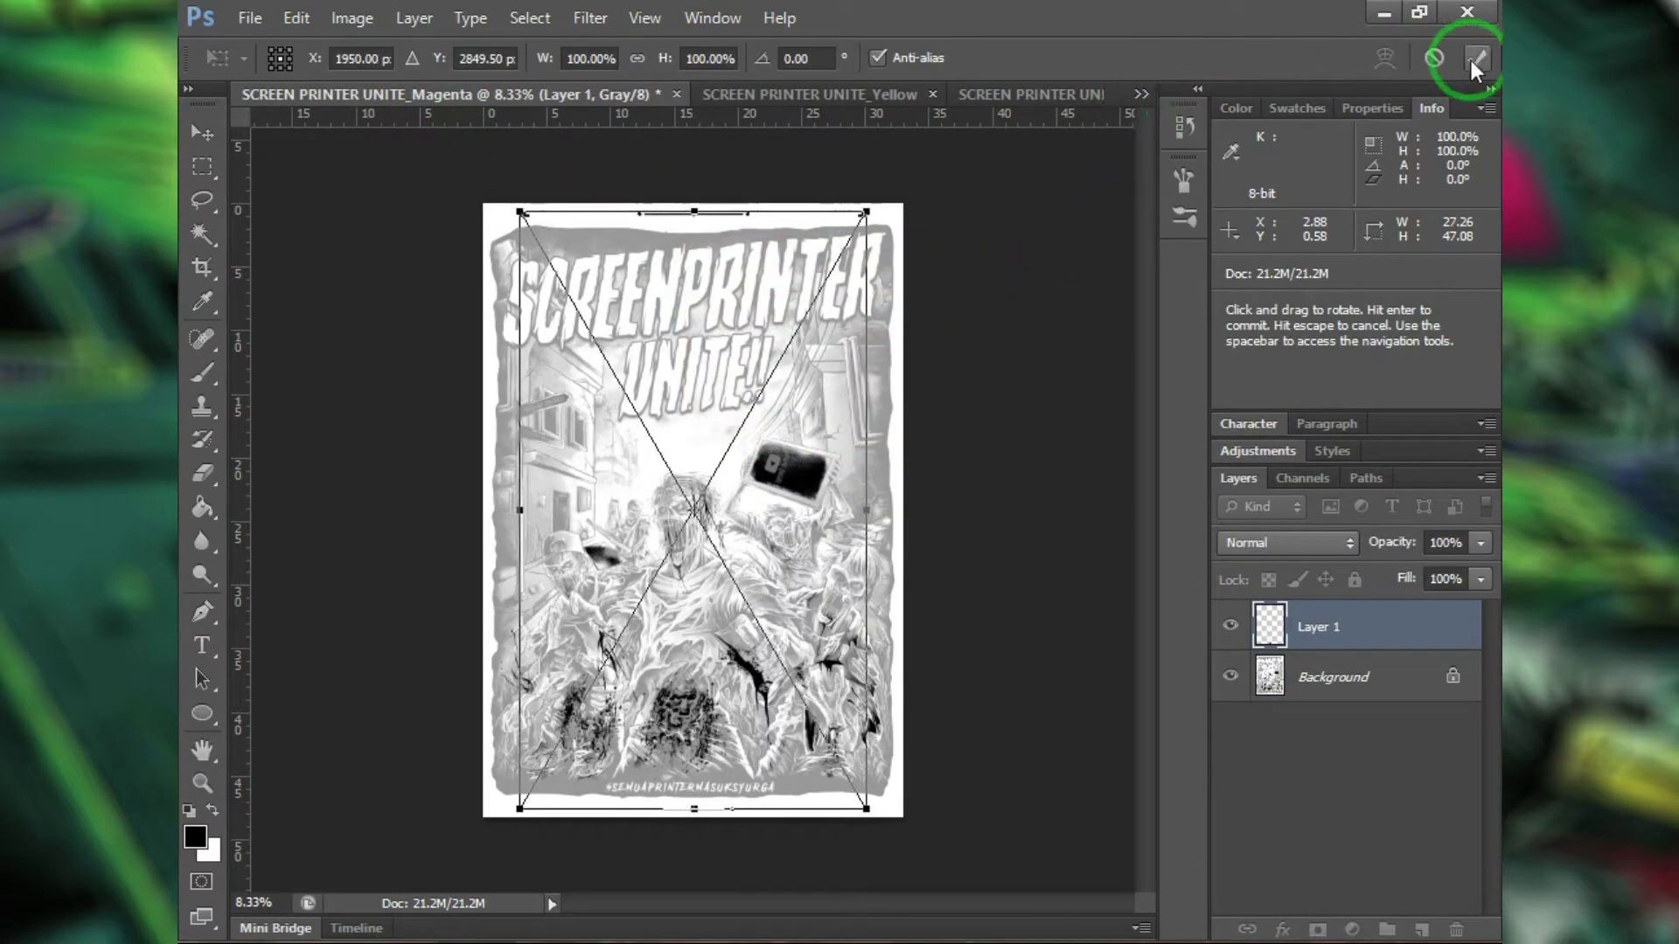
click(1475, 58)
Step: Paste the registration marks as pixels into the SCREEN PRINTER UNITE_Cyan document and commit the placement
click(1139, 94)
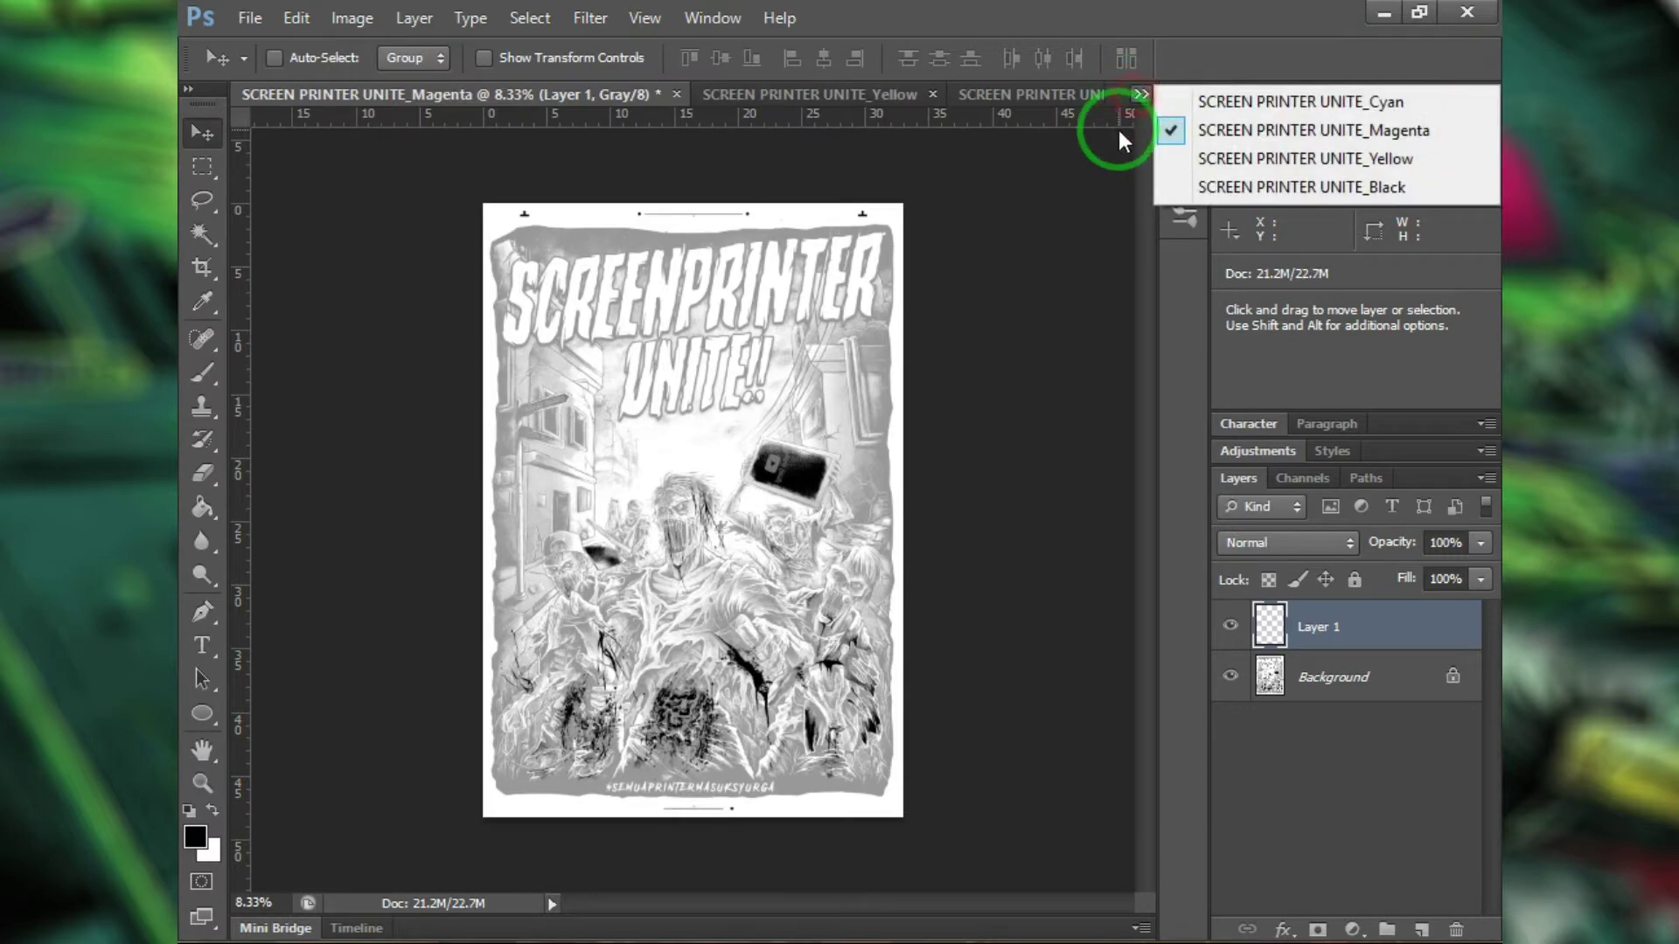
click(1185, 101)
key(ctrl+v)
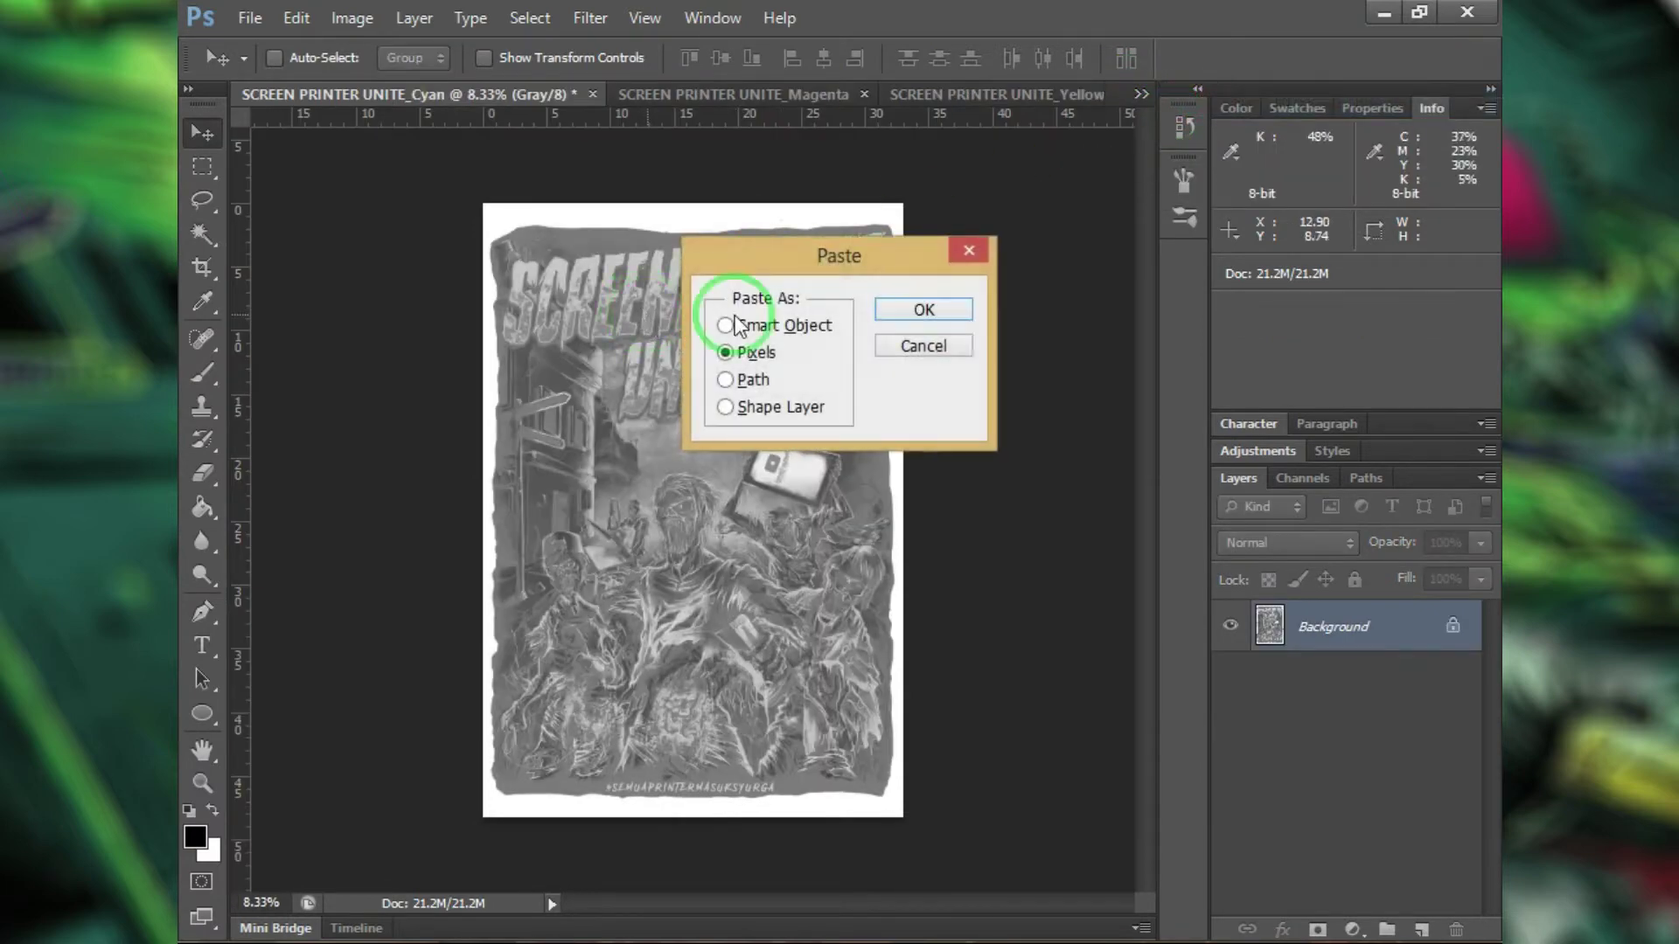
click(948, 307)
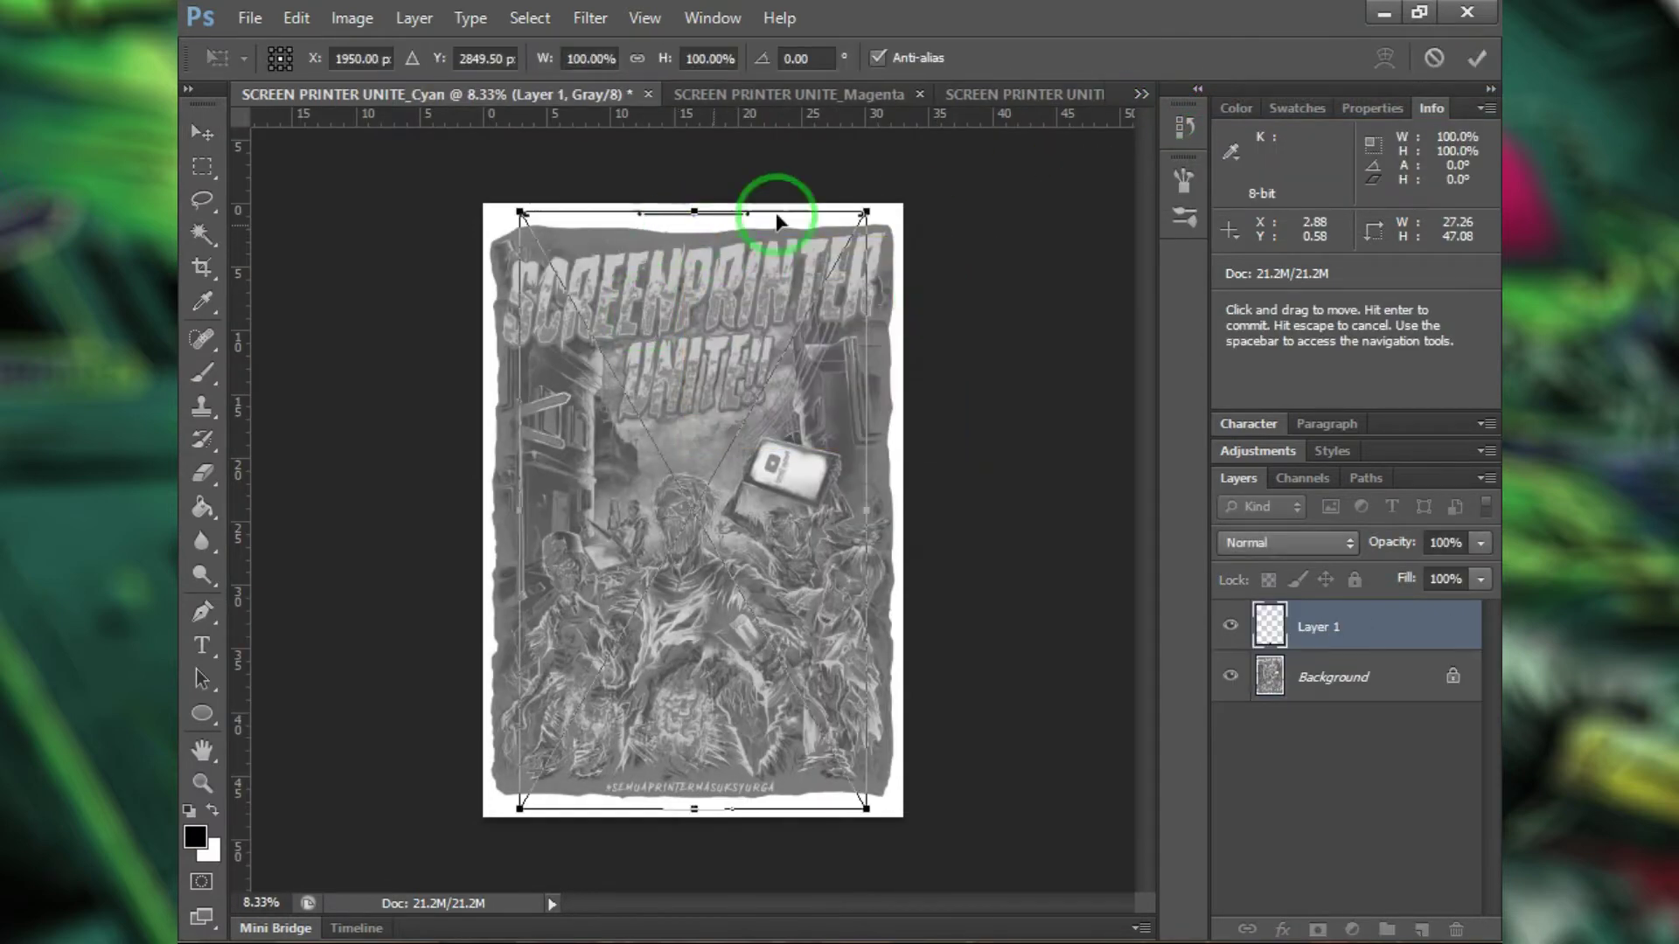
click(1477, 58)
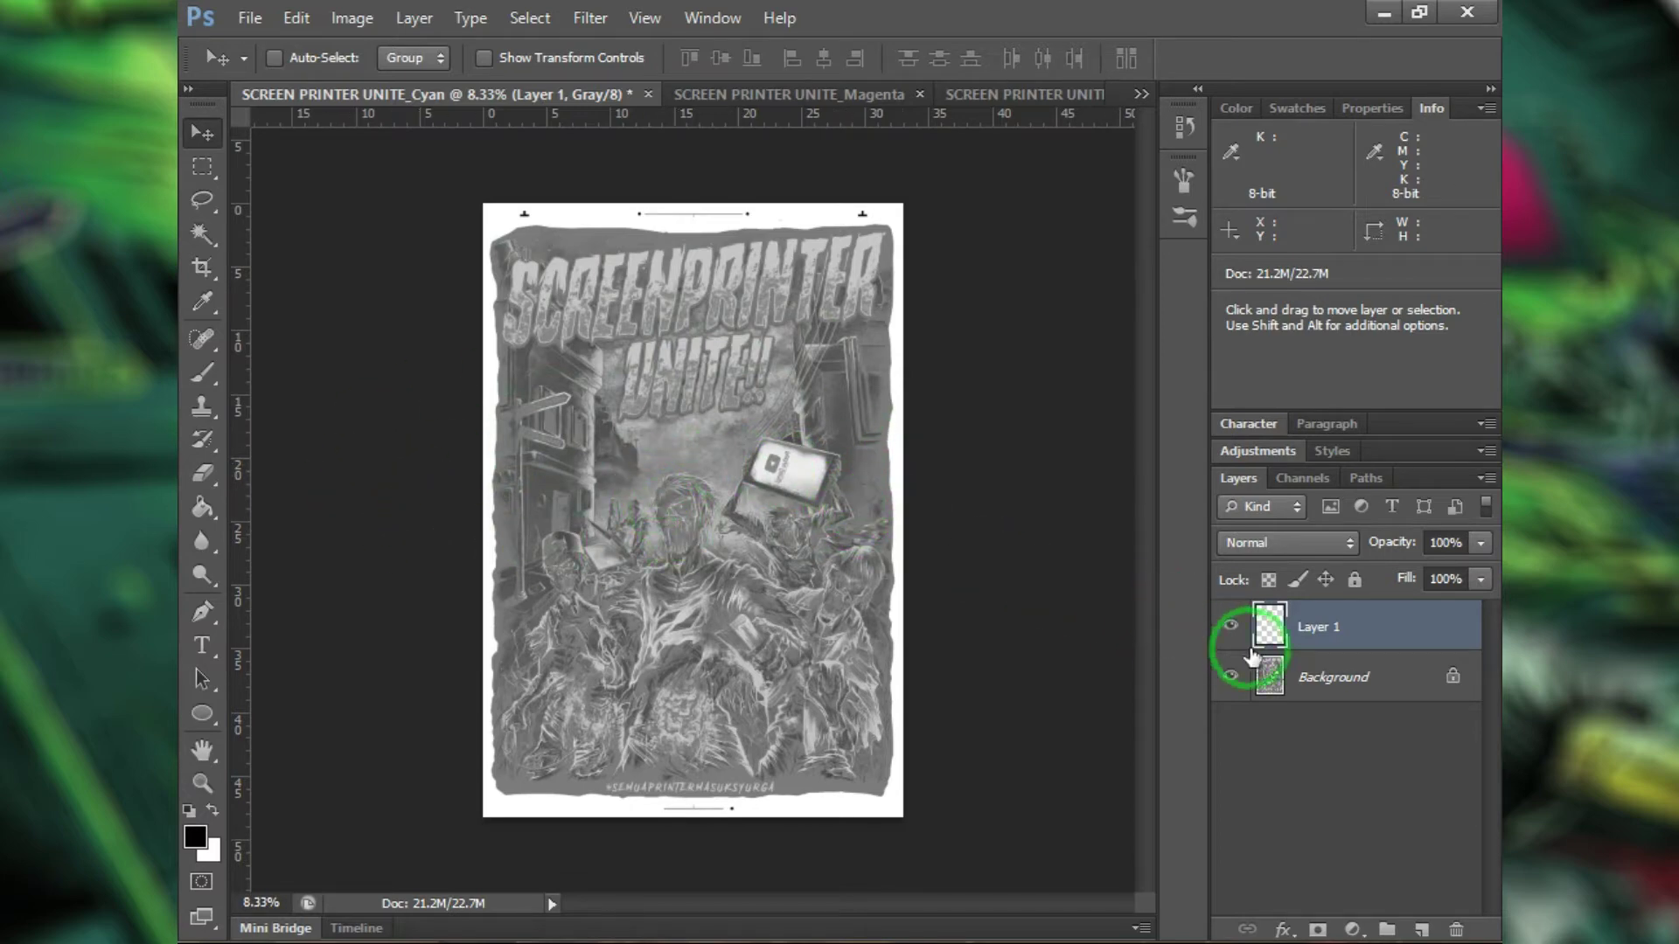
Step: Apply Levels to the Cyan document's Background layer with the white input level set to 221
click(1343, 675)
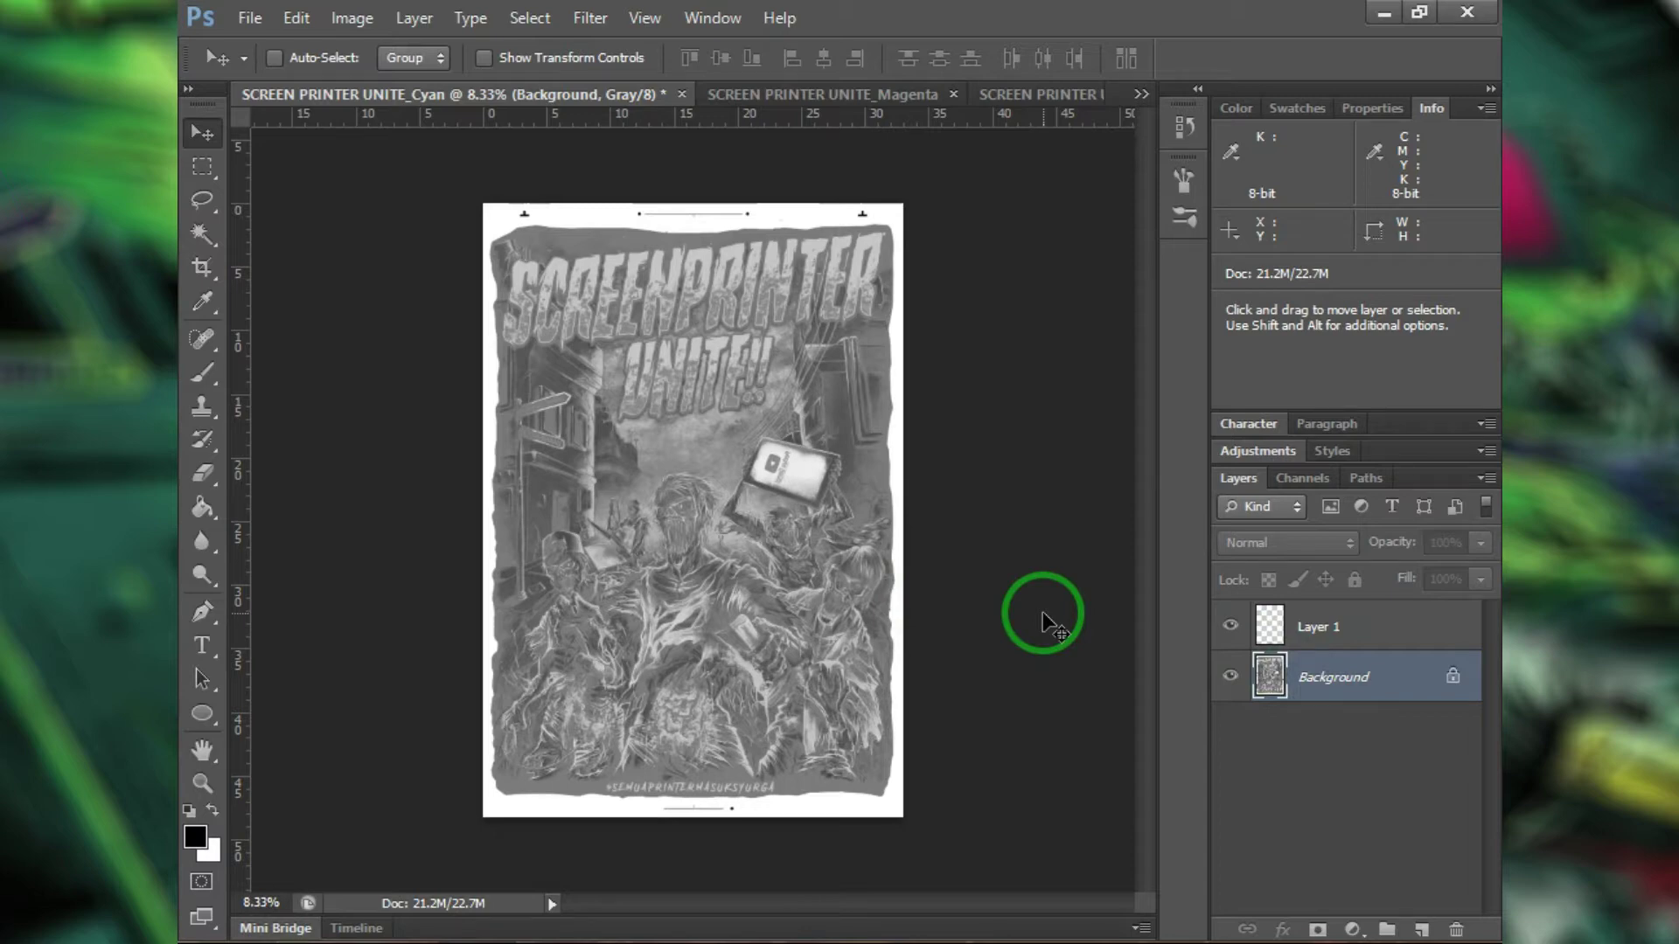
key(ctrl+l)
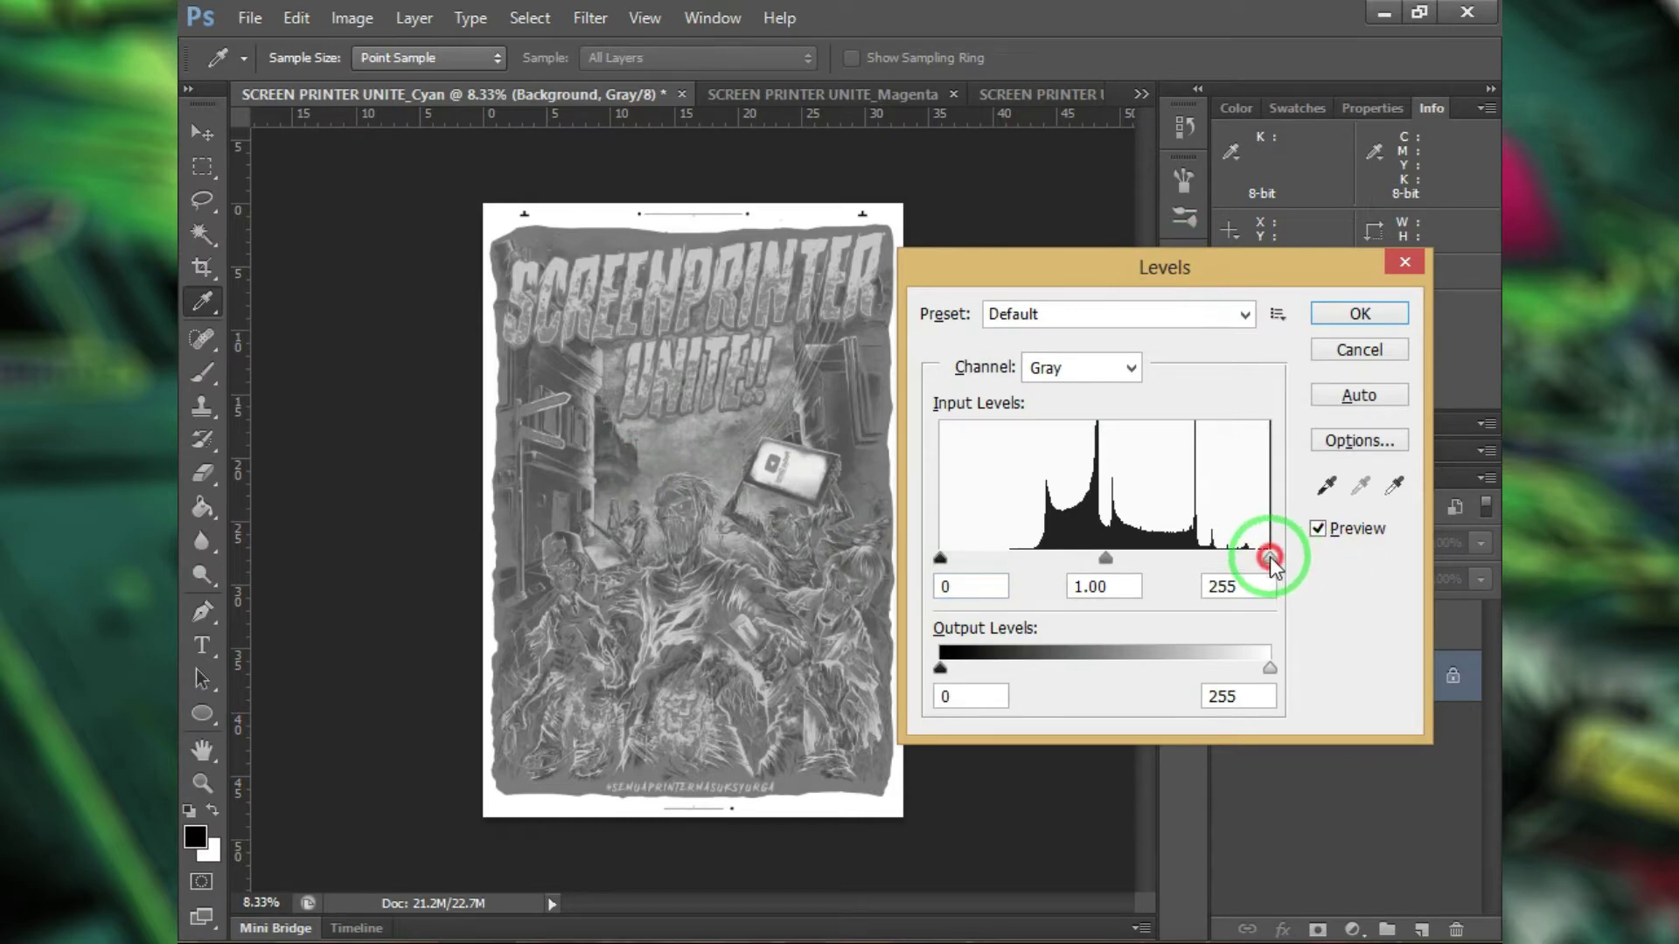
drag(1270, 558, 1225, 560)
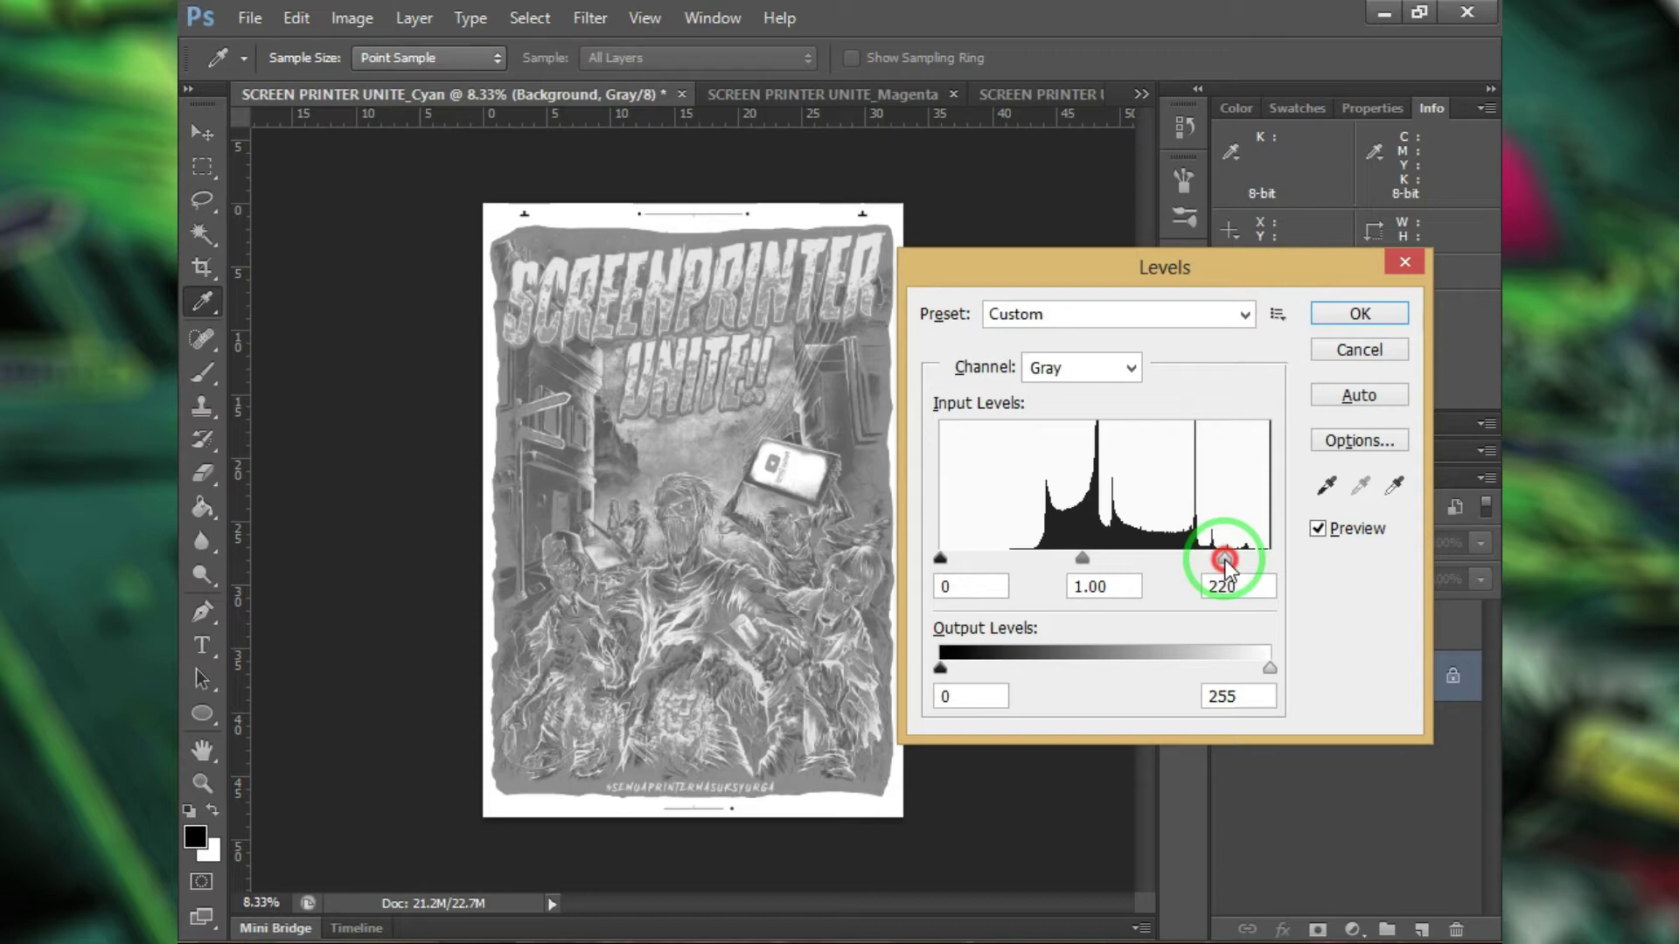
mouse_move(1227, 564)
mouse_down()
mouse_move(1241, 556)
mouse_move(1178, 579)
mouse_move(1270, 568)
mouse_move(1173, 564)
mouse_move(1242, 573)
mouse_move(1227, 568)
mouse_up()
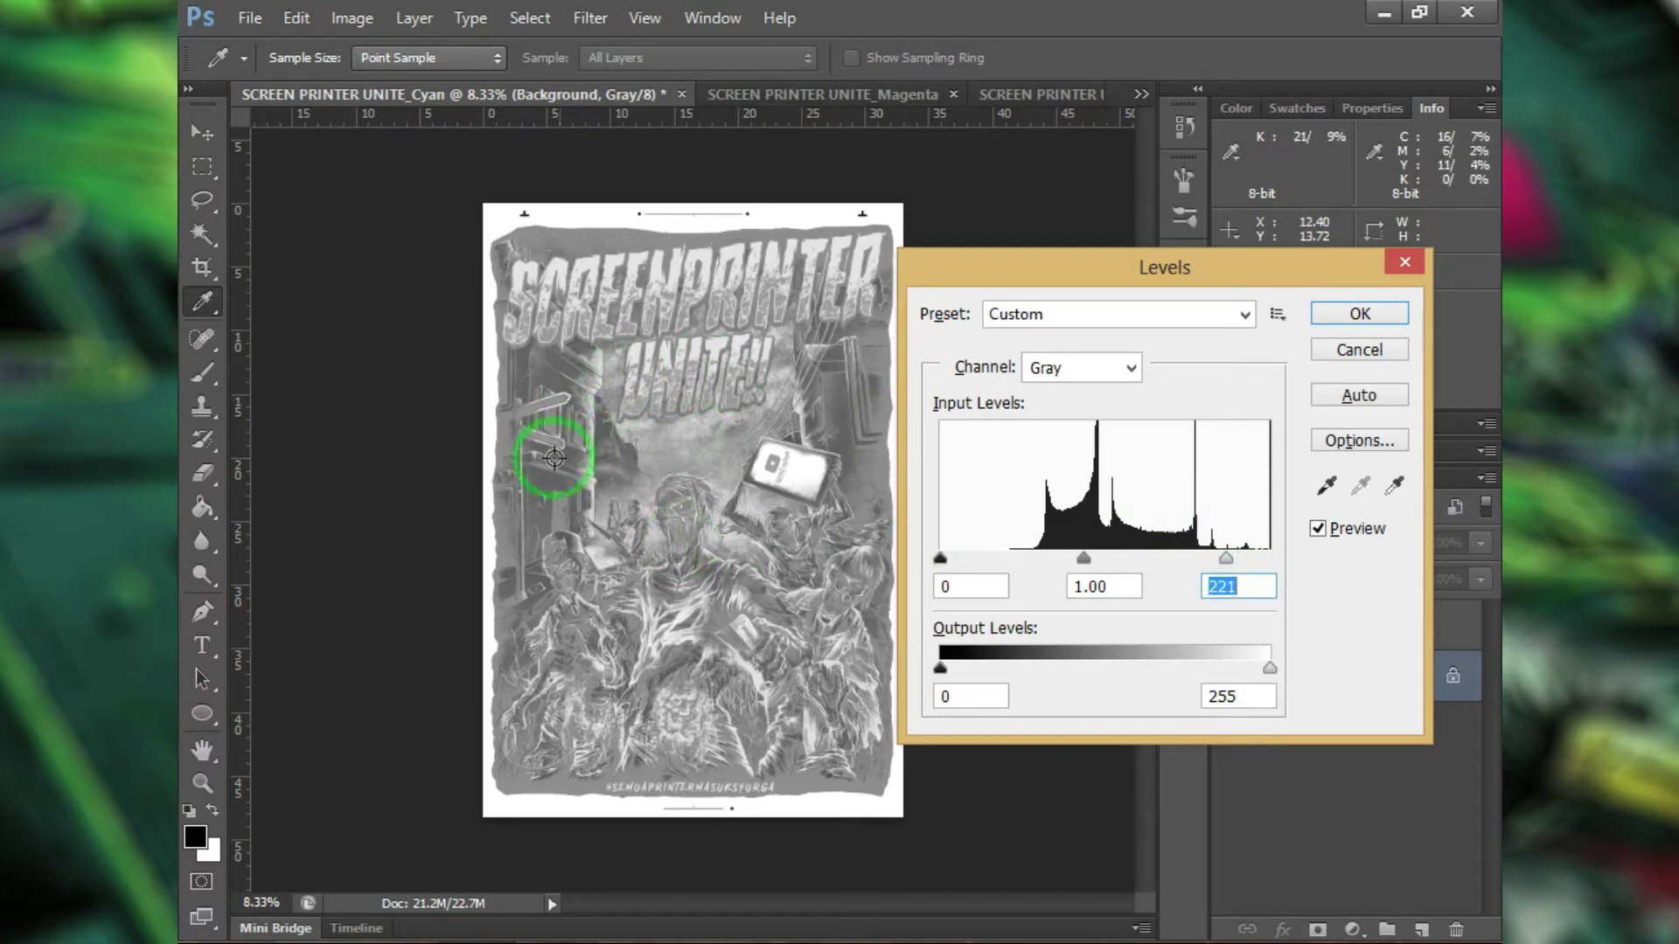
click(1358, 315)
key(v)
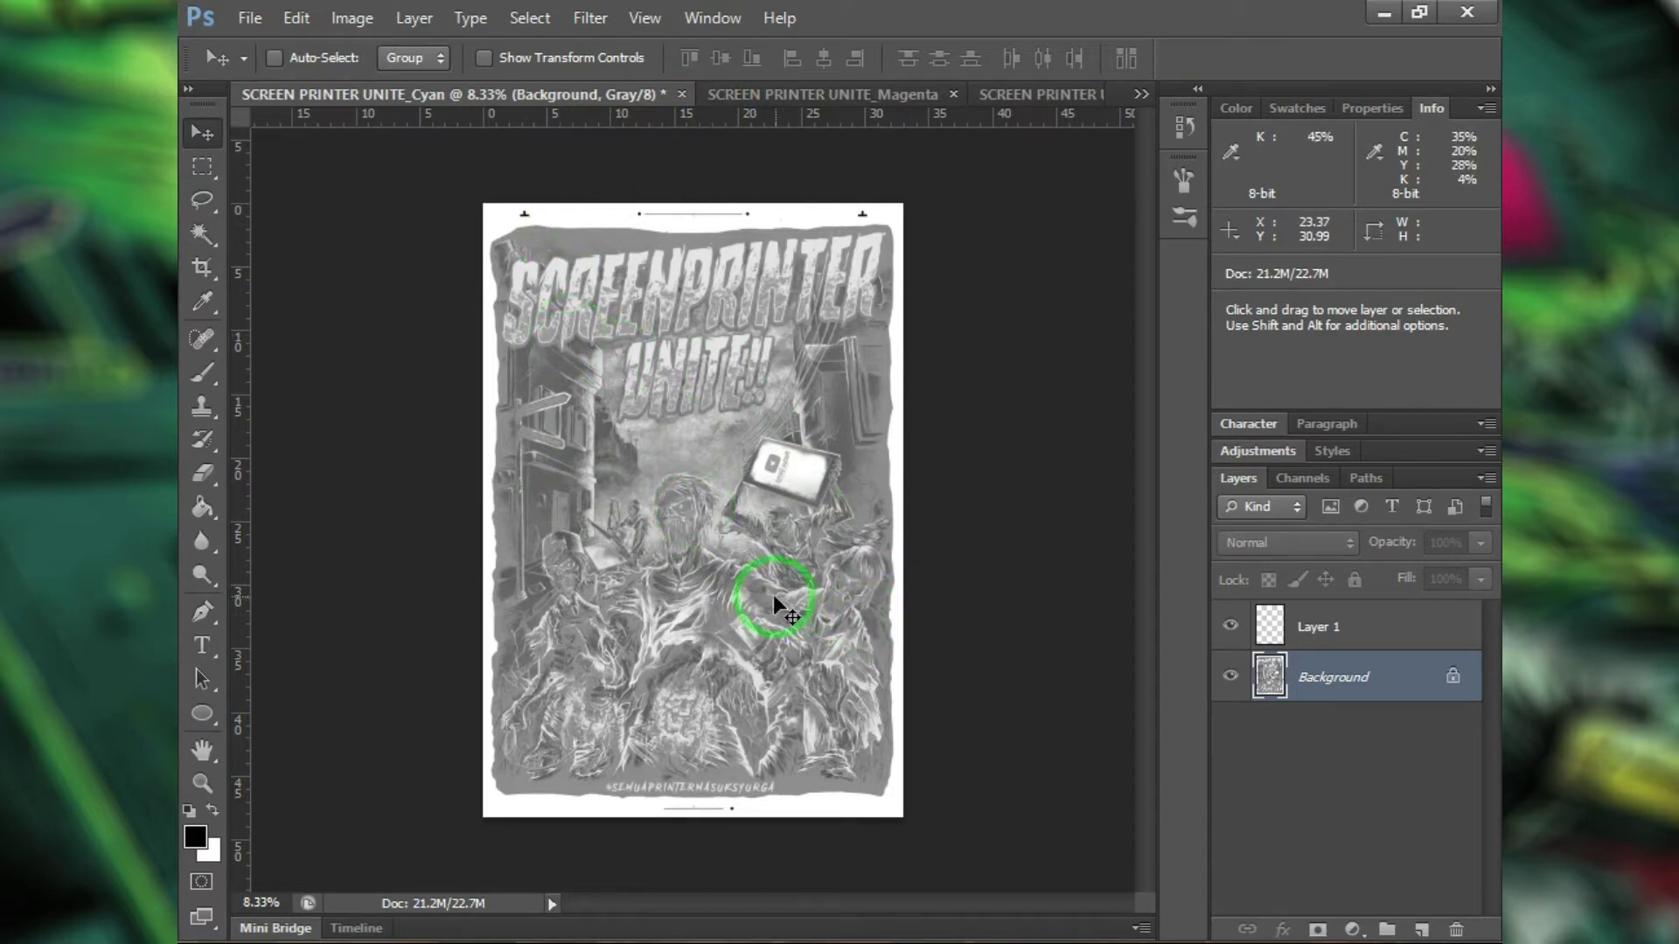
Step: Look over the Magenta document, and apply Levels to the Yellow document's Background layer with the white input level at 255
click(816, 97)
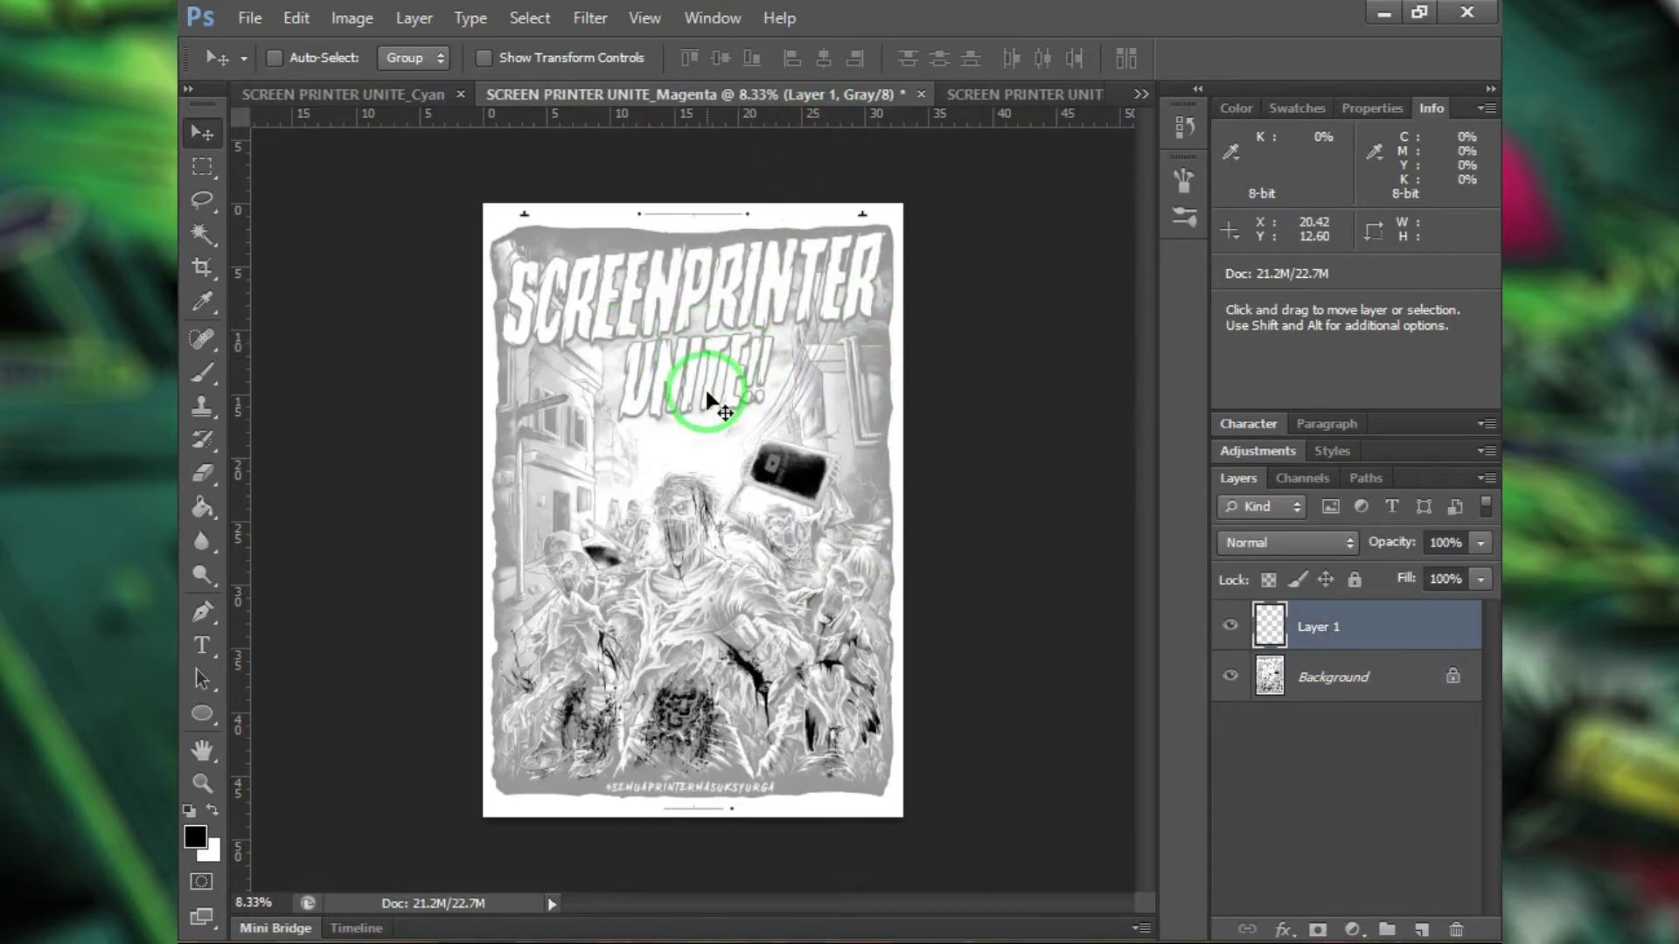
click(1032, 92)
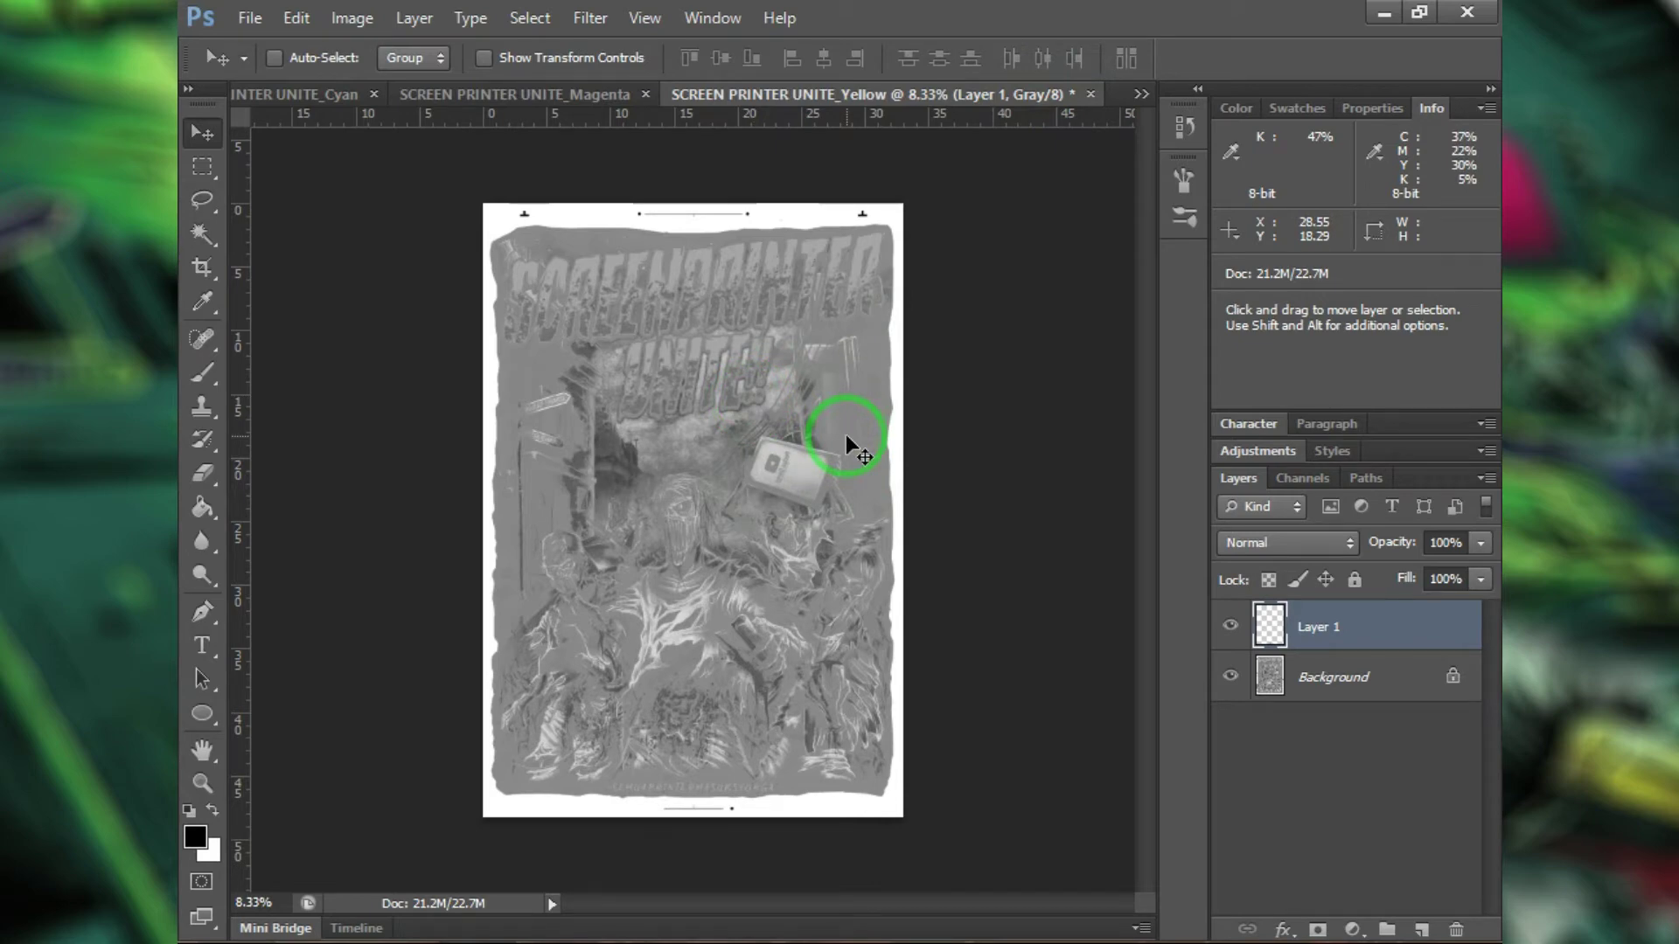
click(1347, 677)
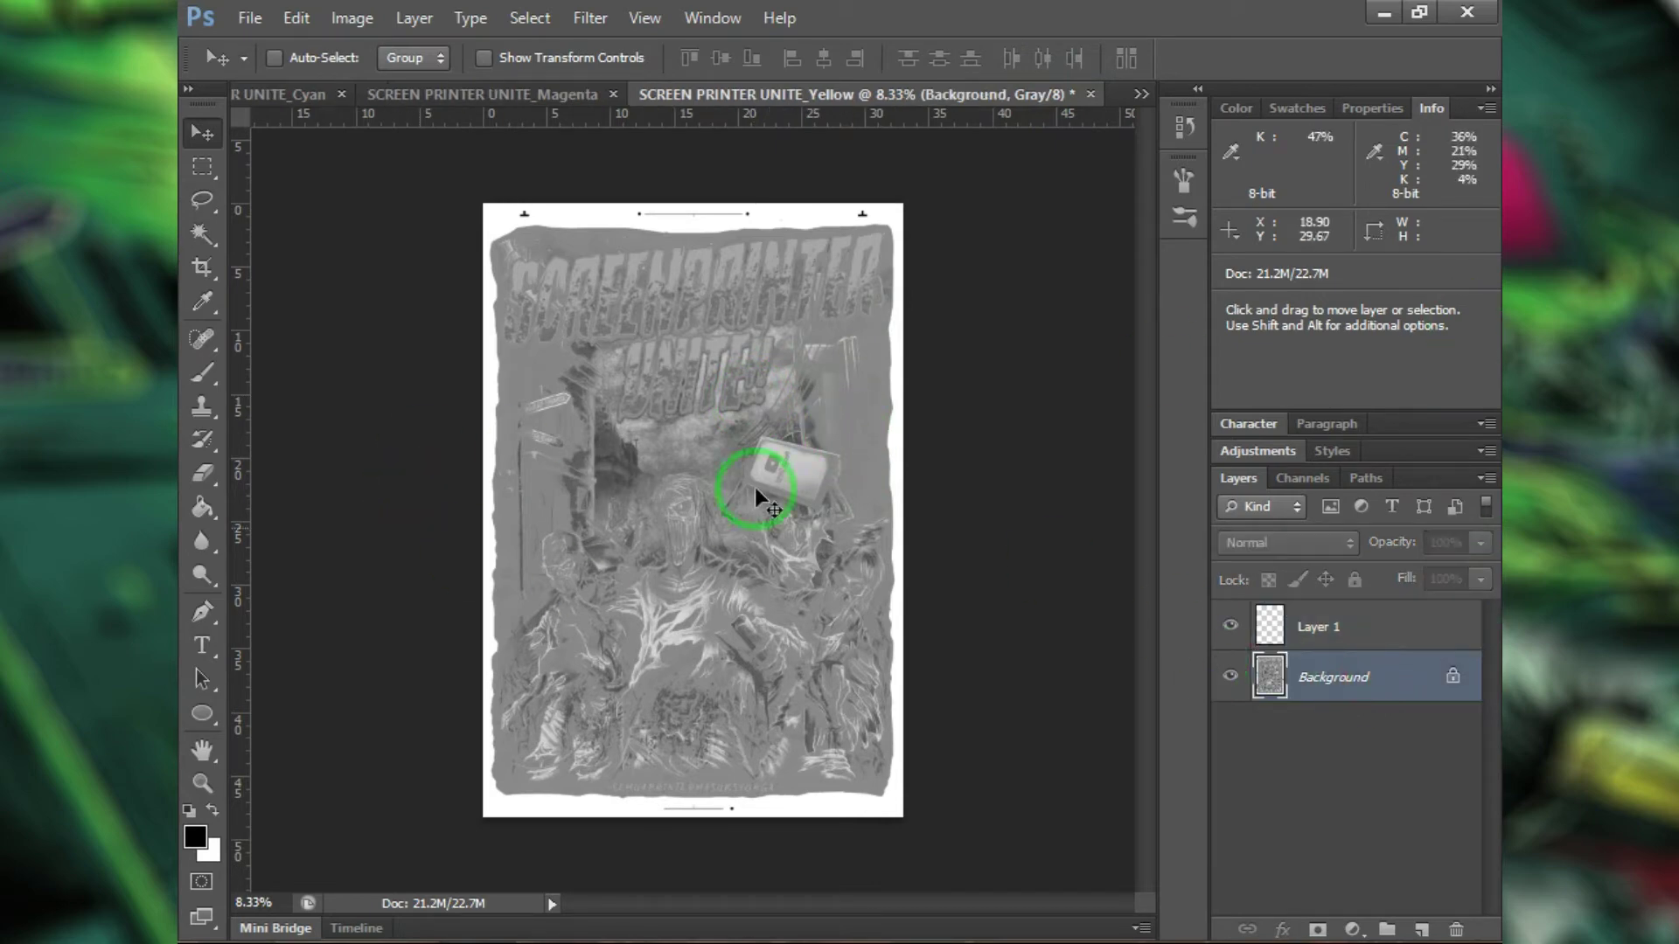
click(1347, 627)
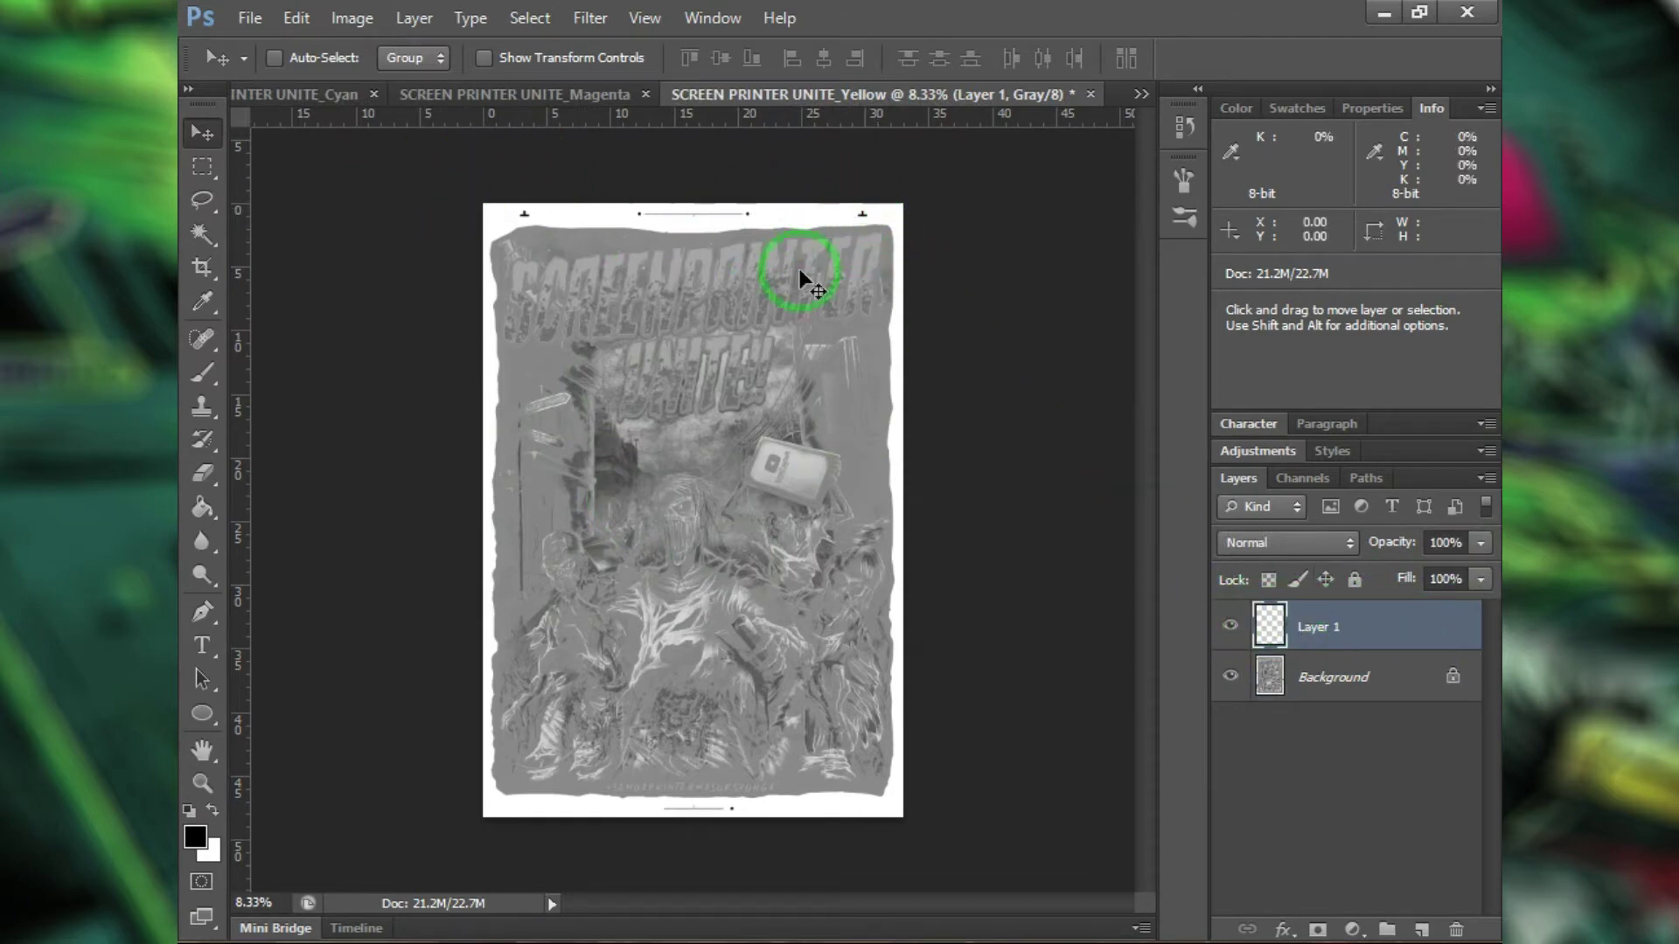
click(1353, 669)
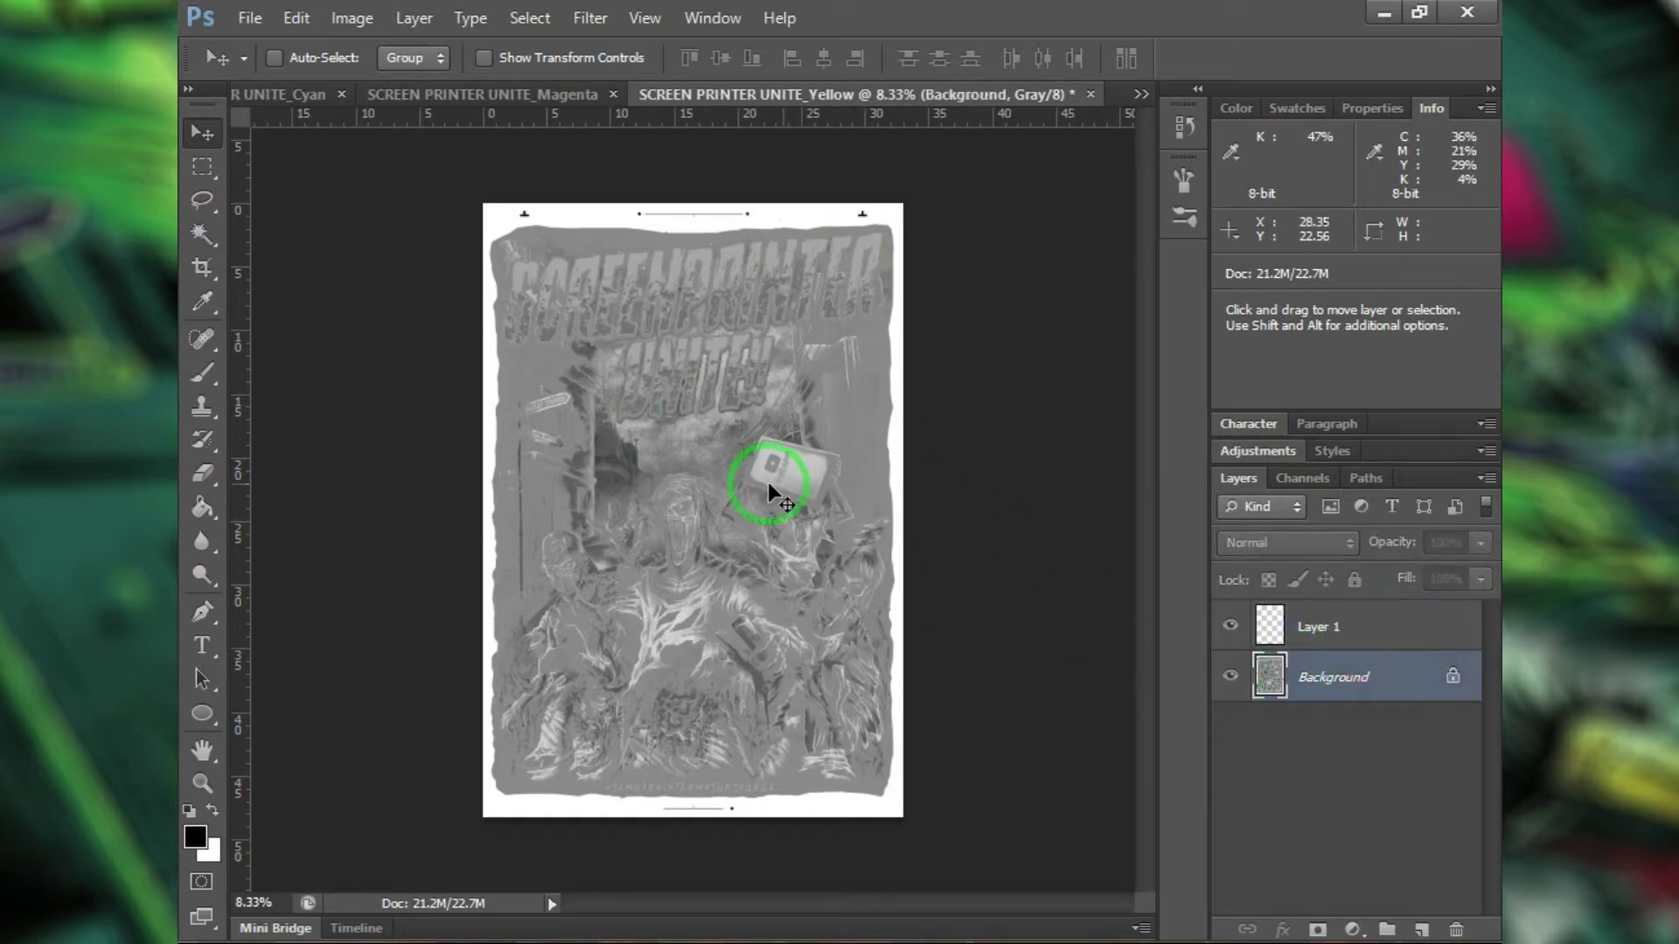
key(ctrl+l)
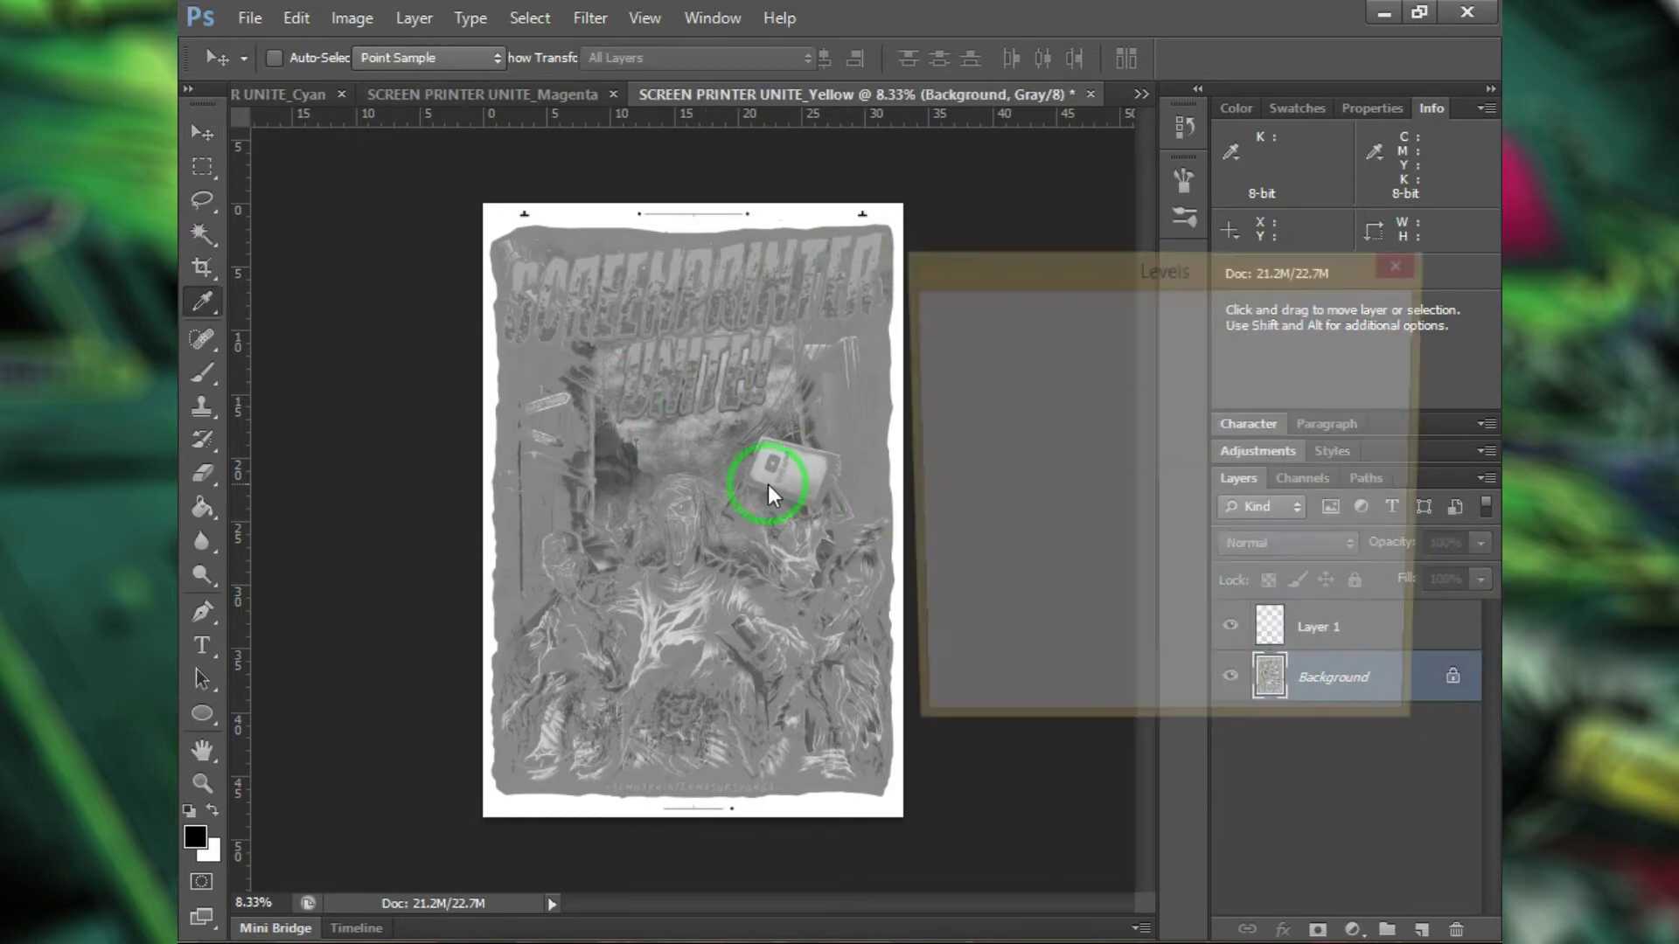
mouse_move(1270, 558)
mouse_down()
mouse_move(1135, 564)
mouse_move(1306, 569)
mouse_move(1264, 573)
mouse_move(1295, 560)
mouse_up()
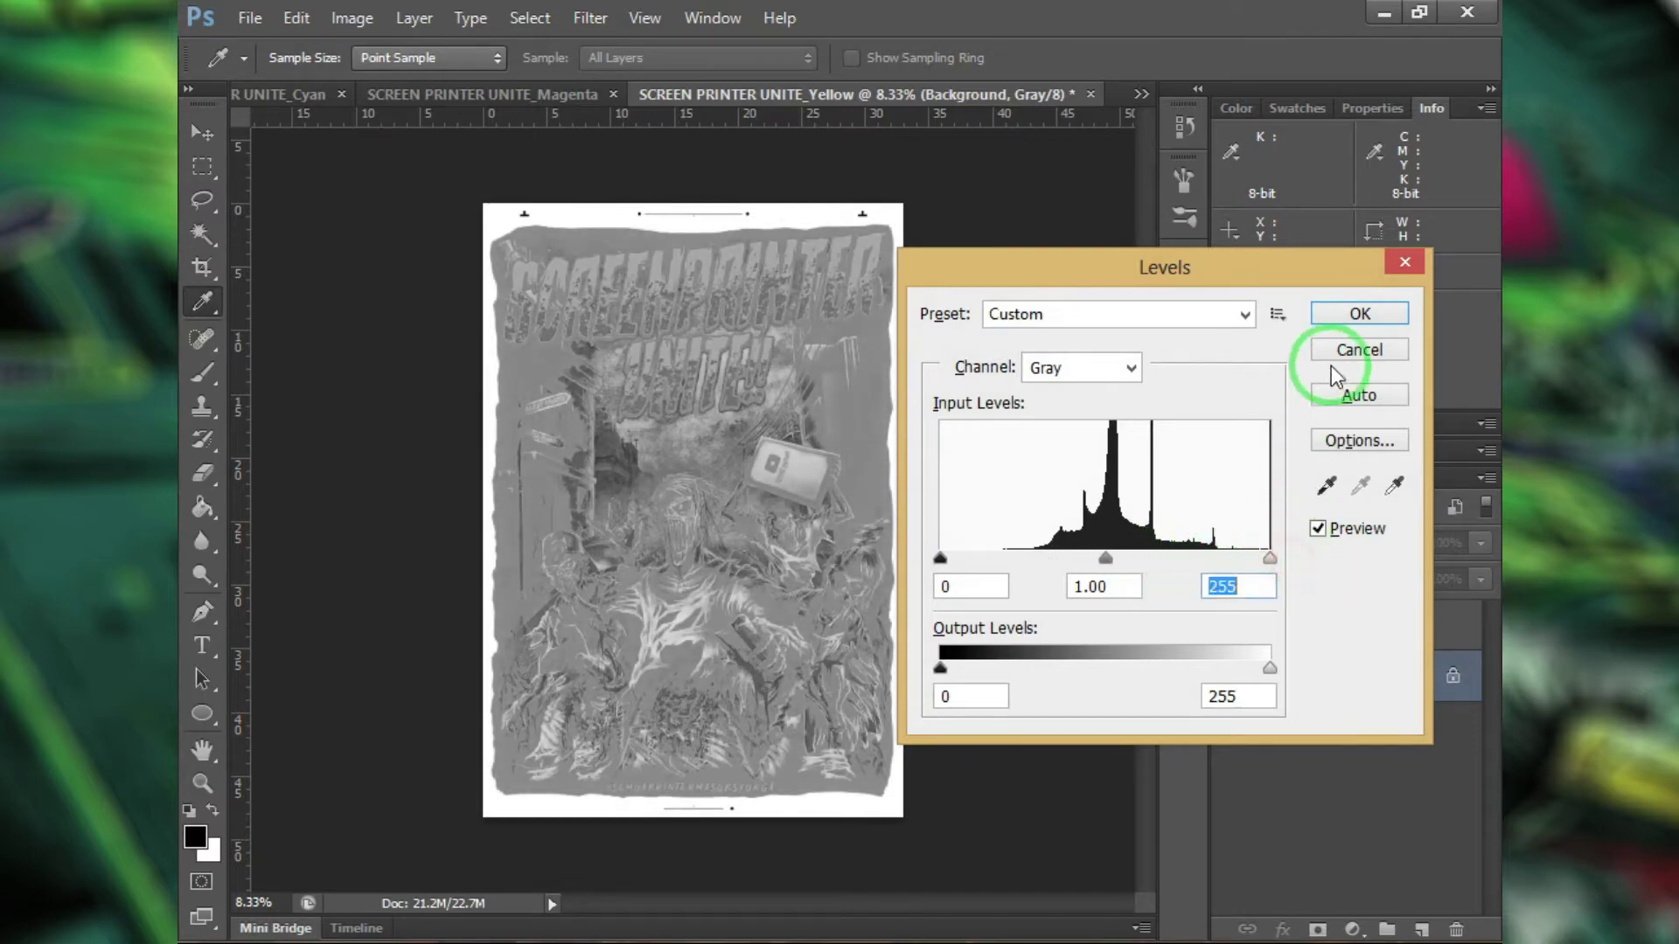
click(1355, 314)
key(v)
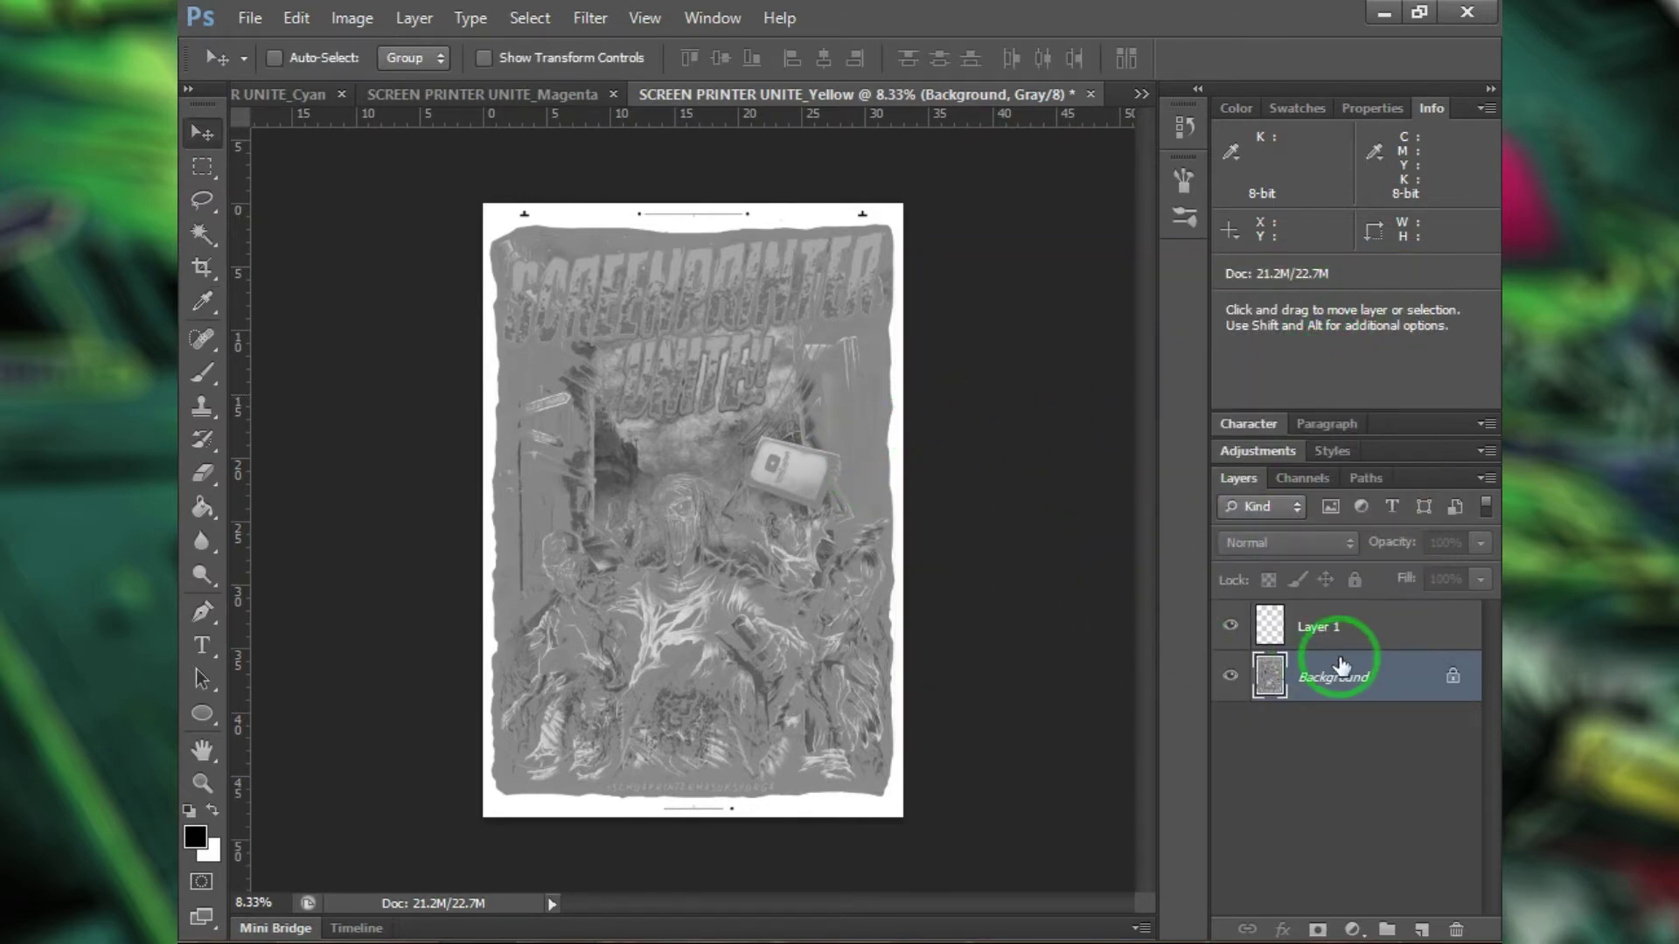
Step: Return to the Cyan document and draw a text box about 4.5 × 2.1 beside the upper-left registration mark
click(1141, 94)
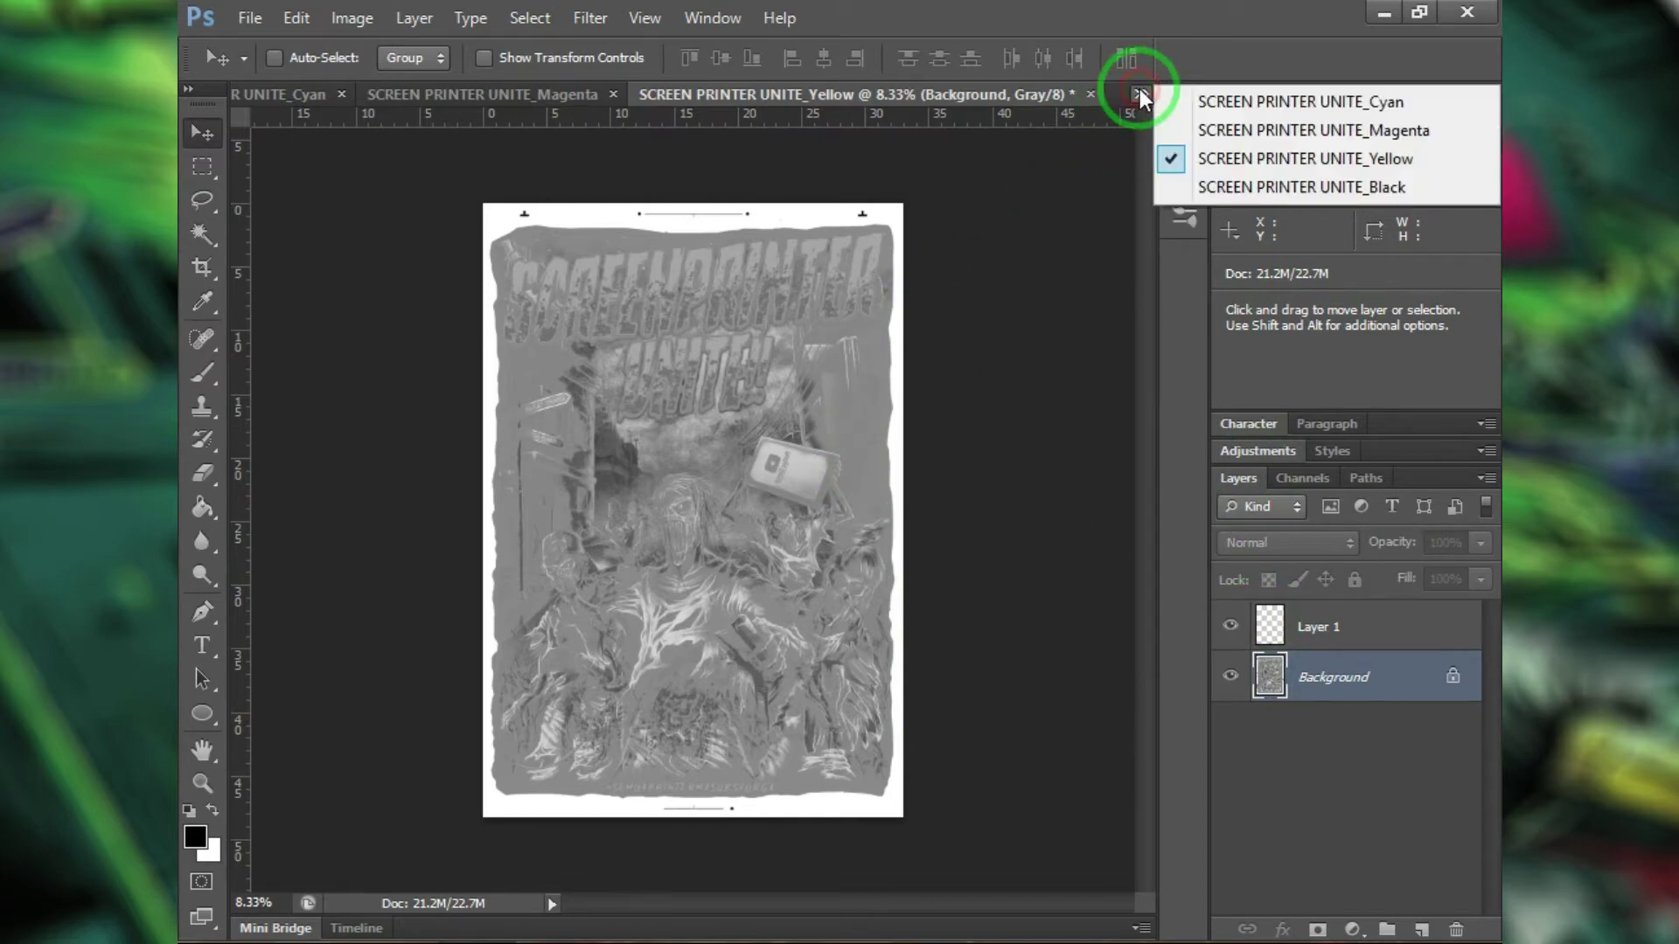
click(1175, 96)
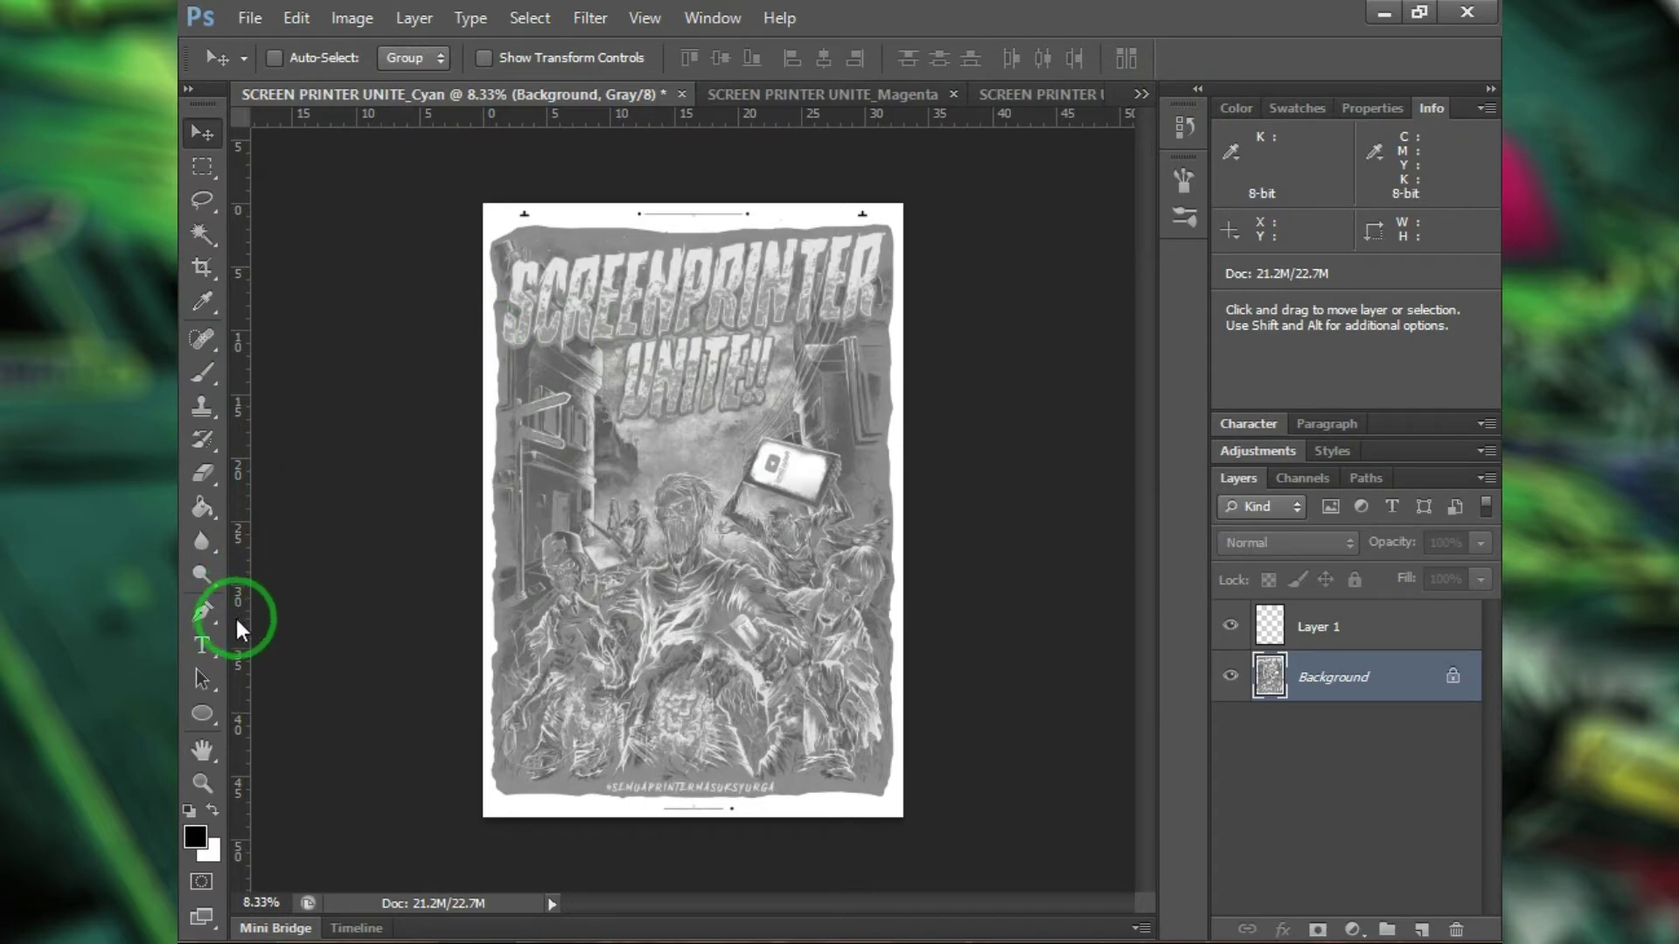
click(218, 646)
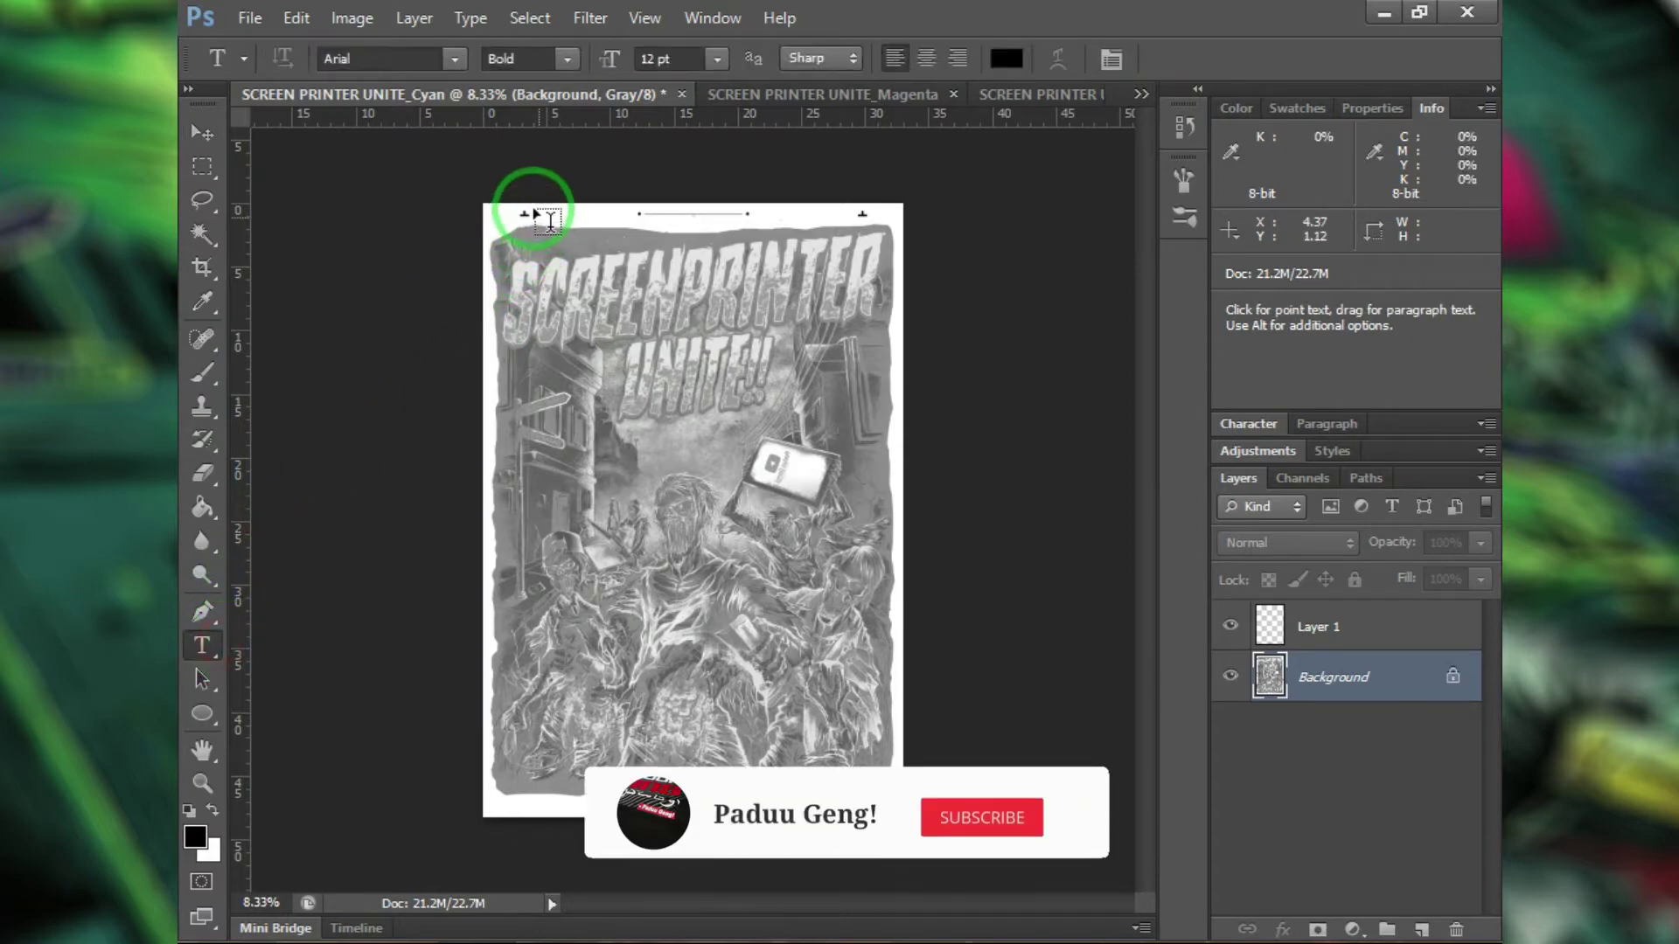
drag(534, 207, 584, 225)
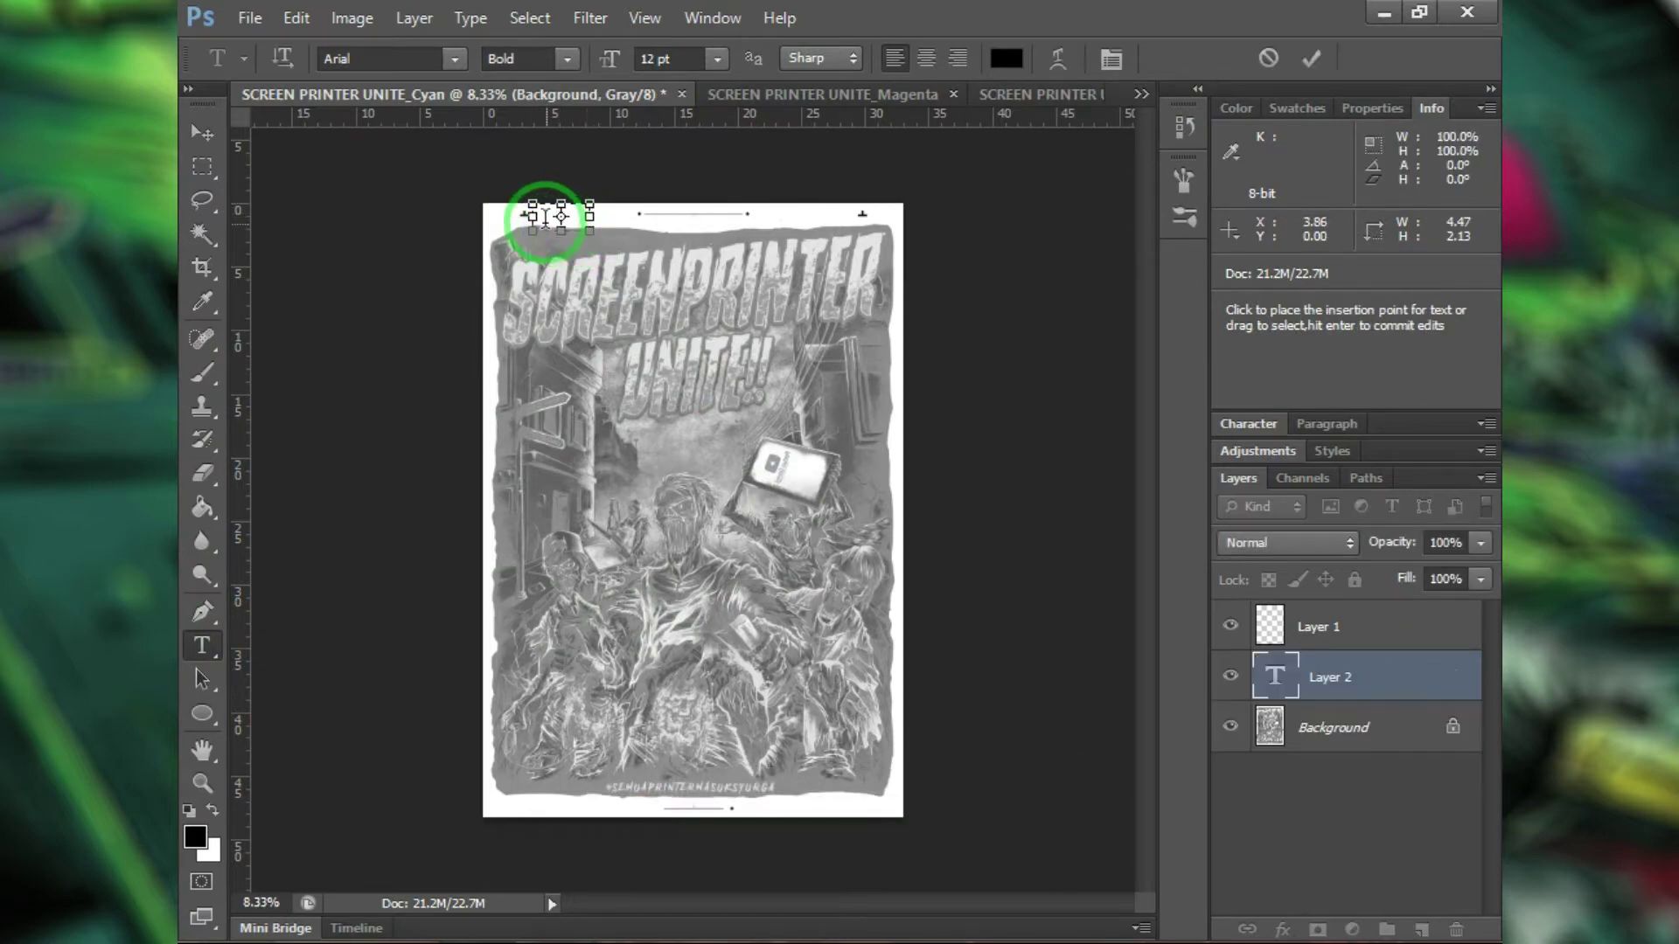
scroll(560, 201, up, 3)
scroll(526, 161, up, 3)
scroll(487, 225, up, 3)
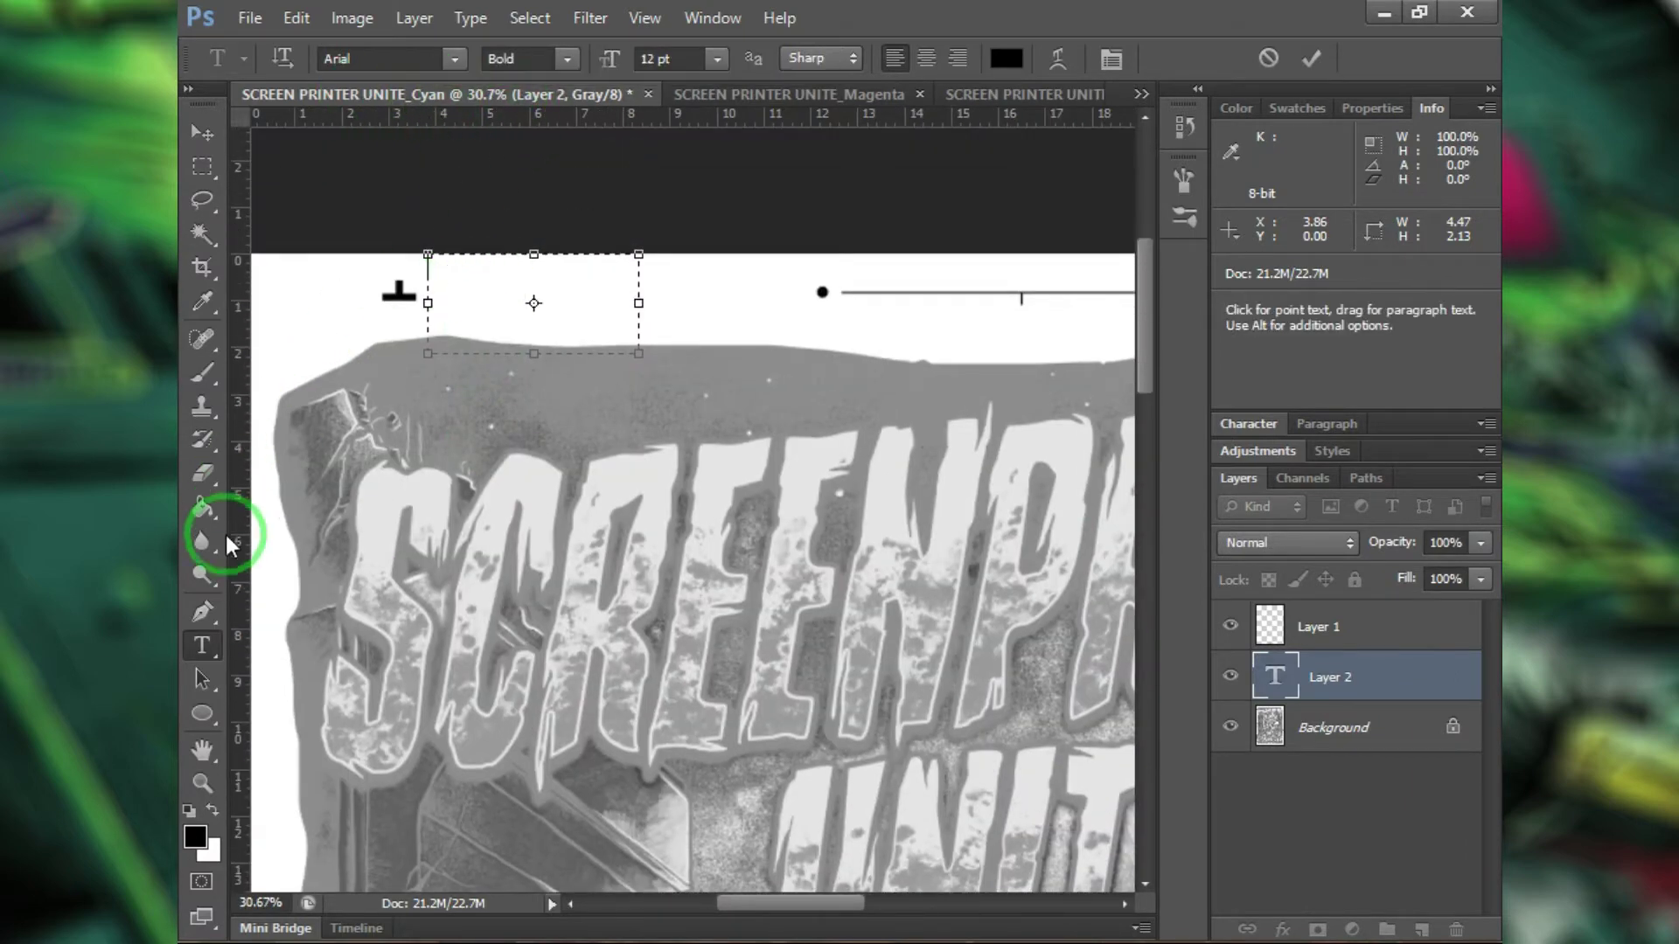
Step: Enter C as the label text and move it level with the upper-left registration mark in the Cyan document
double_click(480, 308)
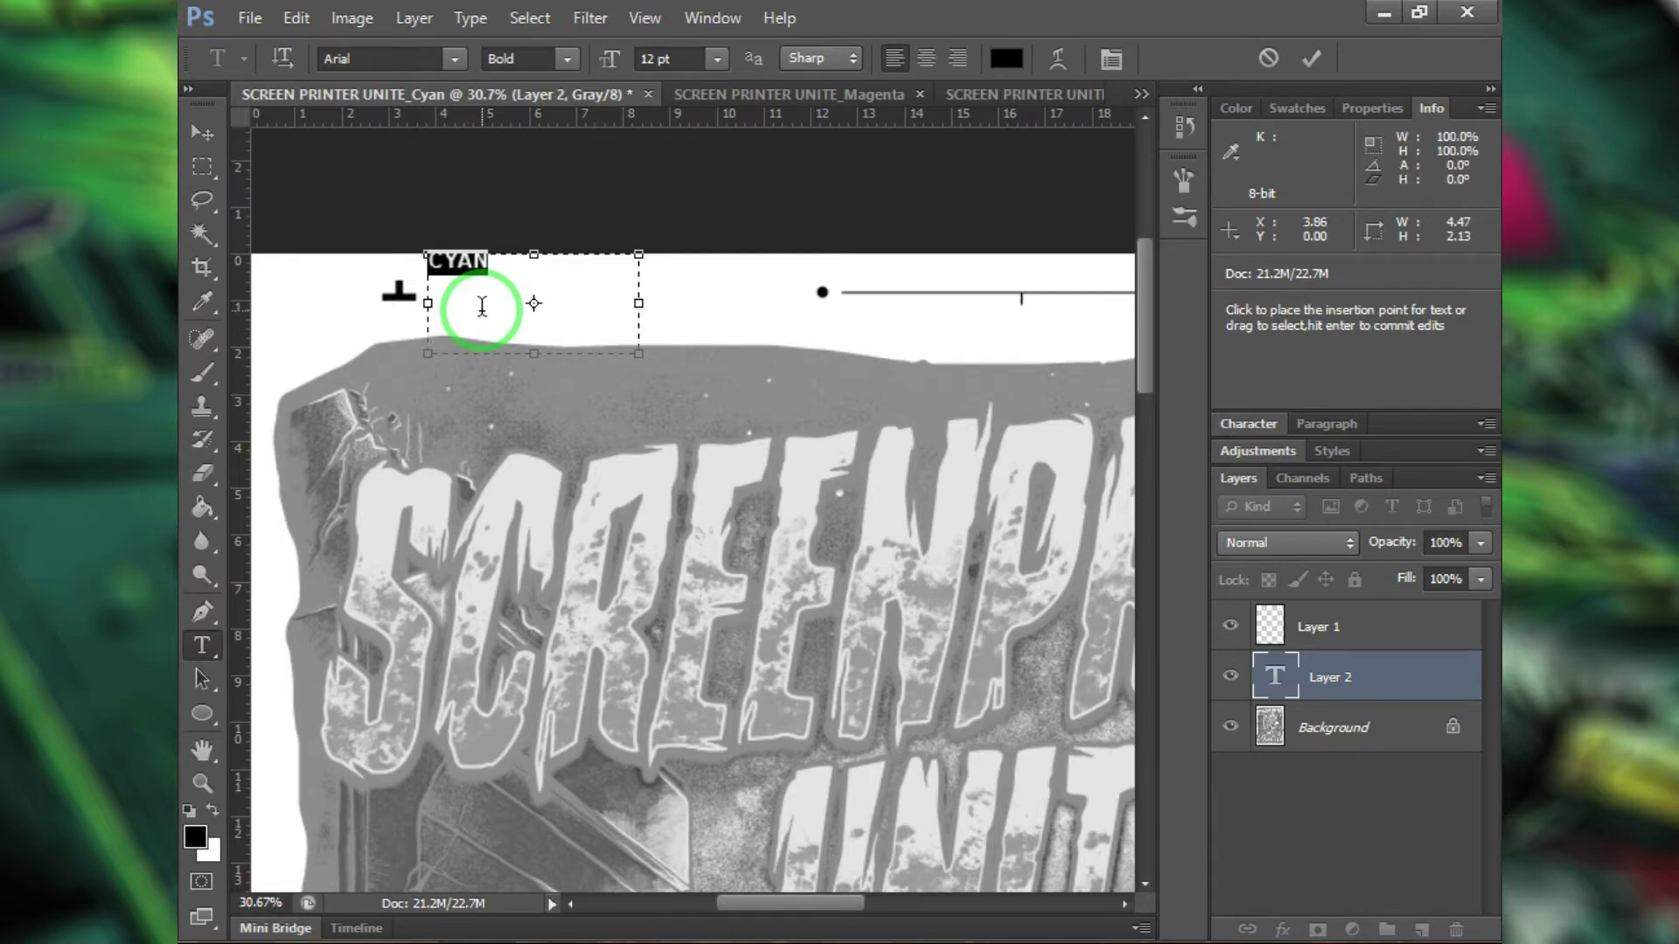
click(482, 306)
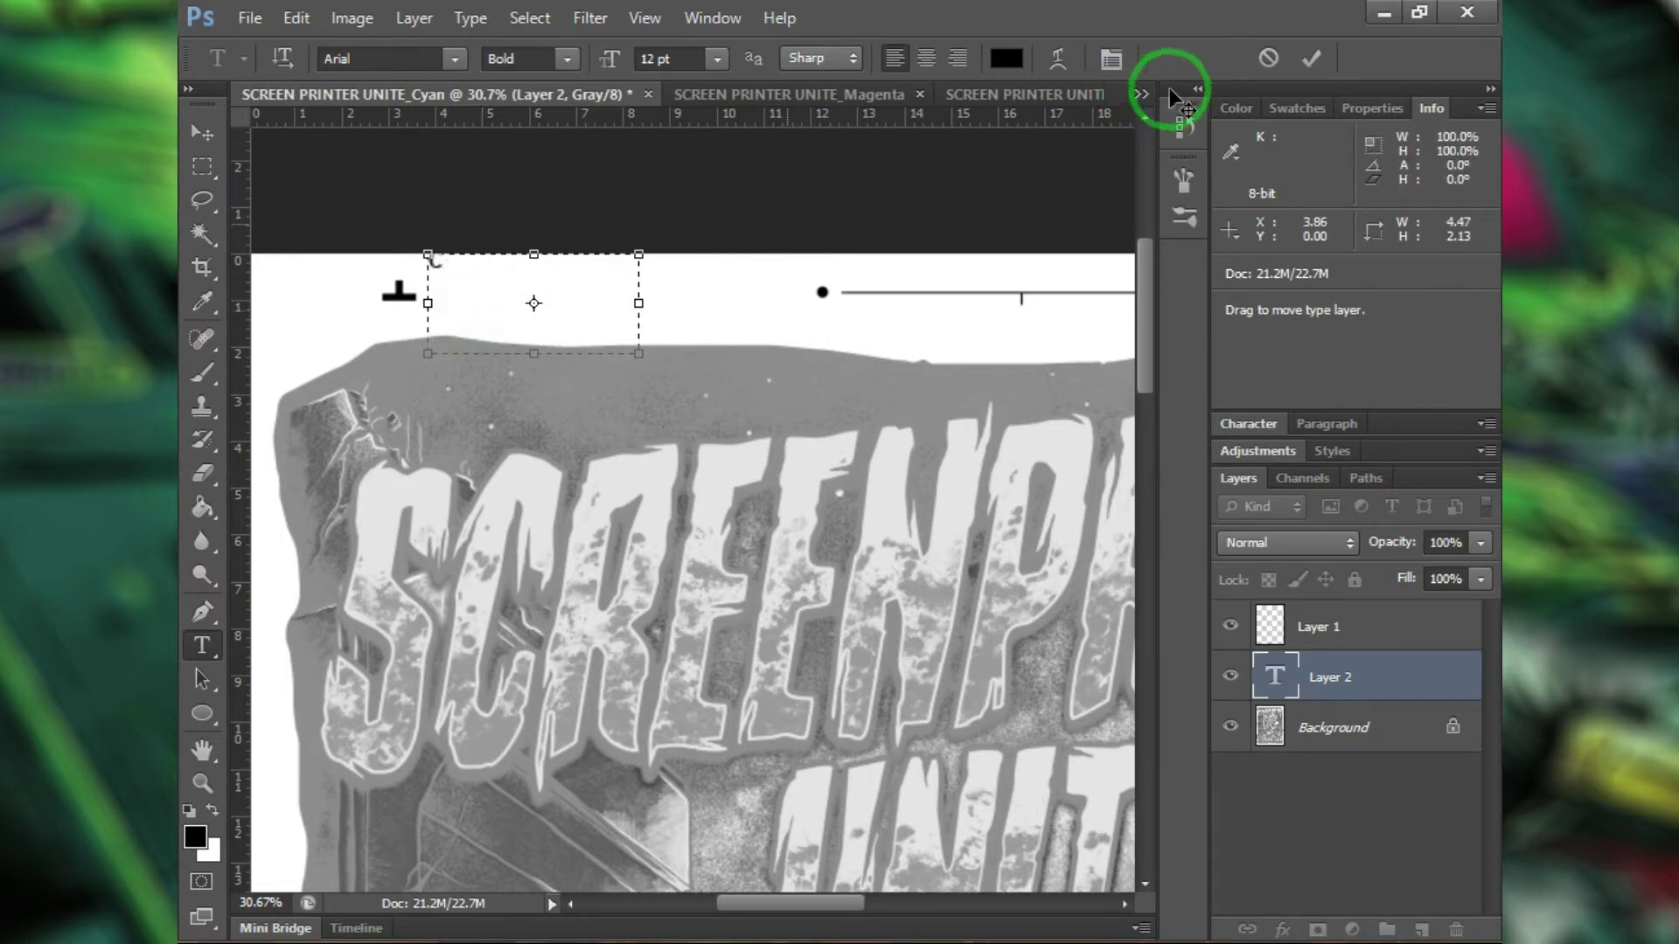
click(202, 132)
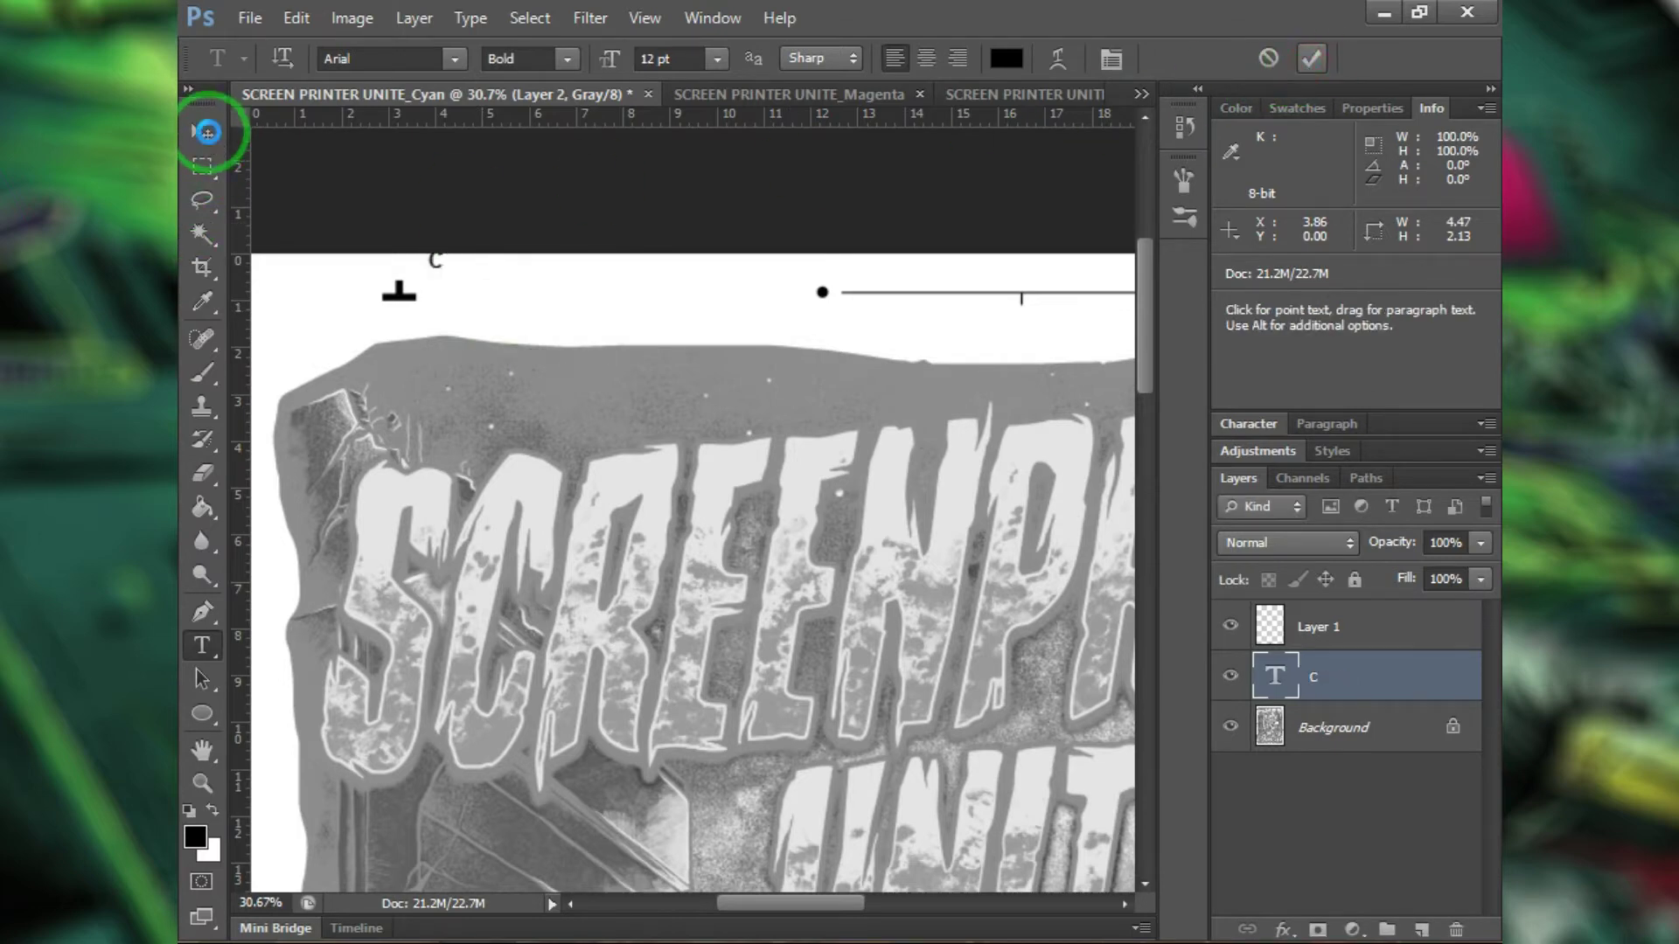
drag(433, 266, 443, 303)
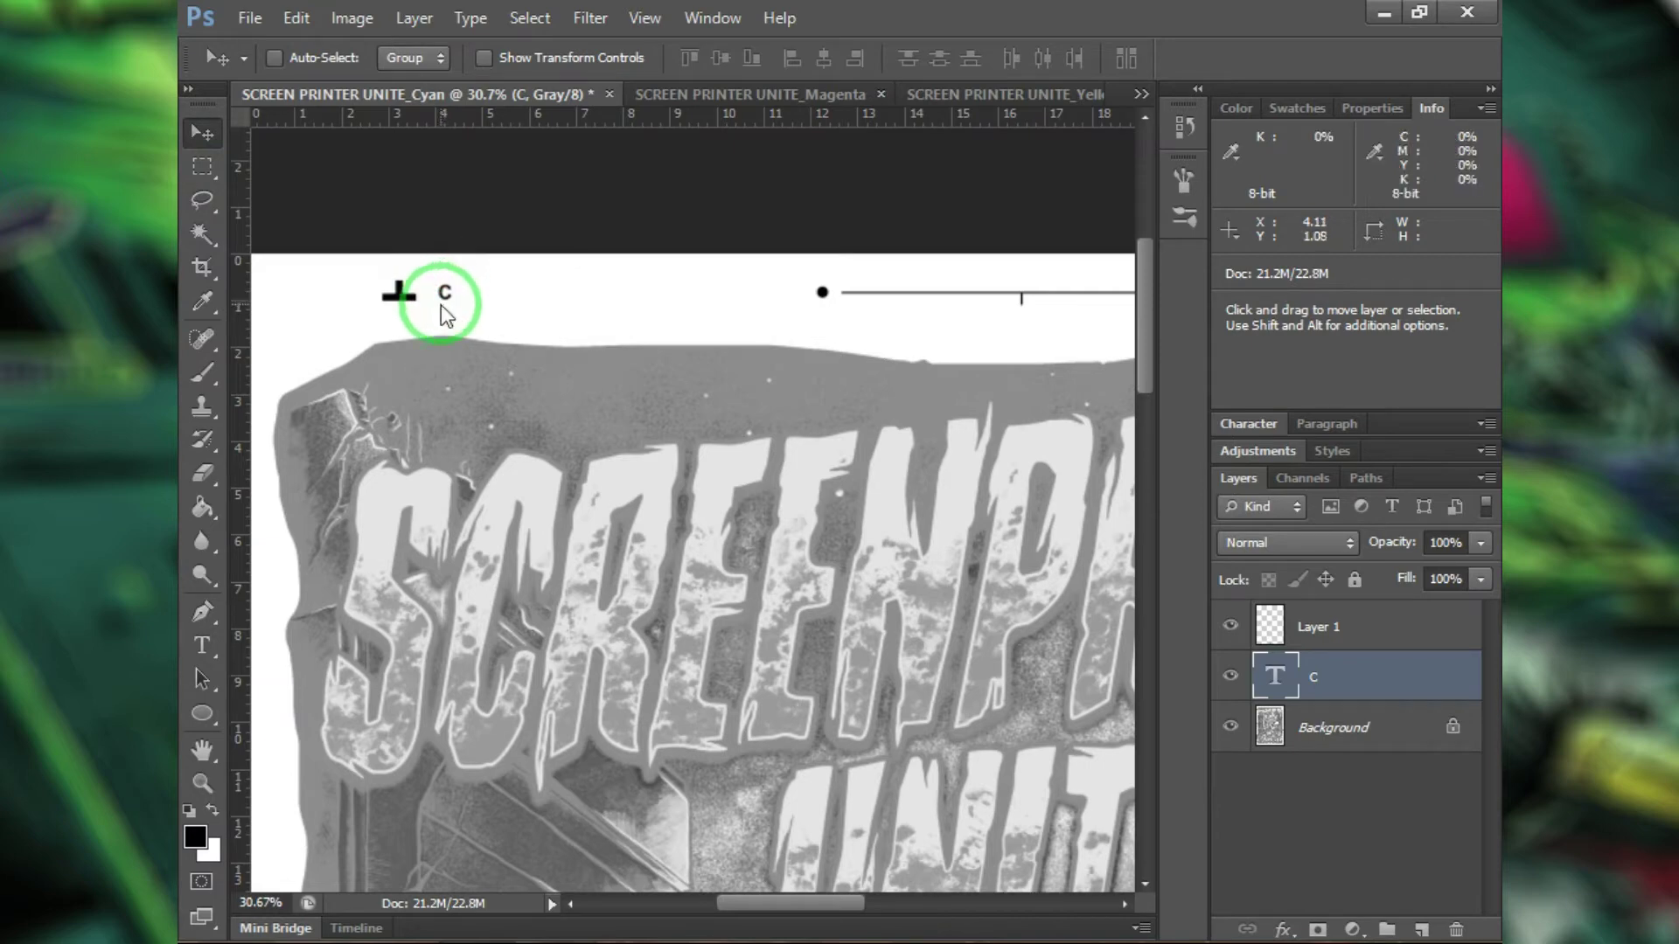
Step: Copy the C text layer from the Cyan document into the Magenta document and place it beside the upper-left registration mark
click(442, 295)
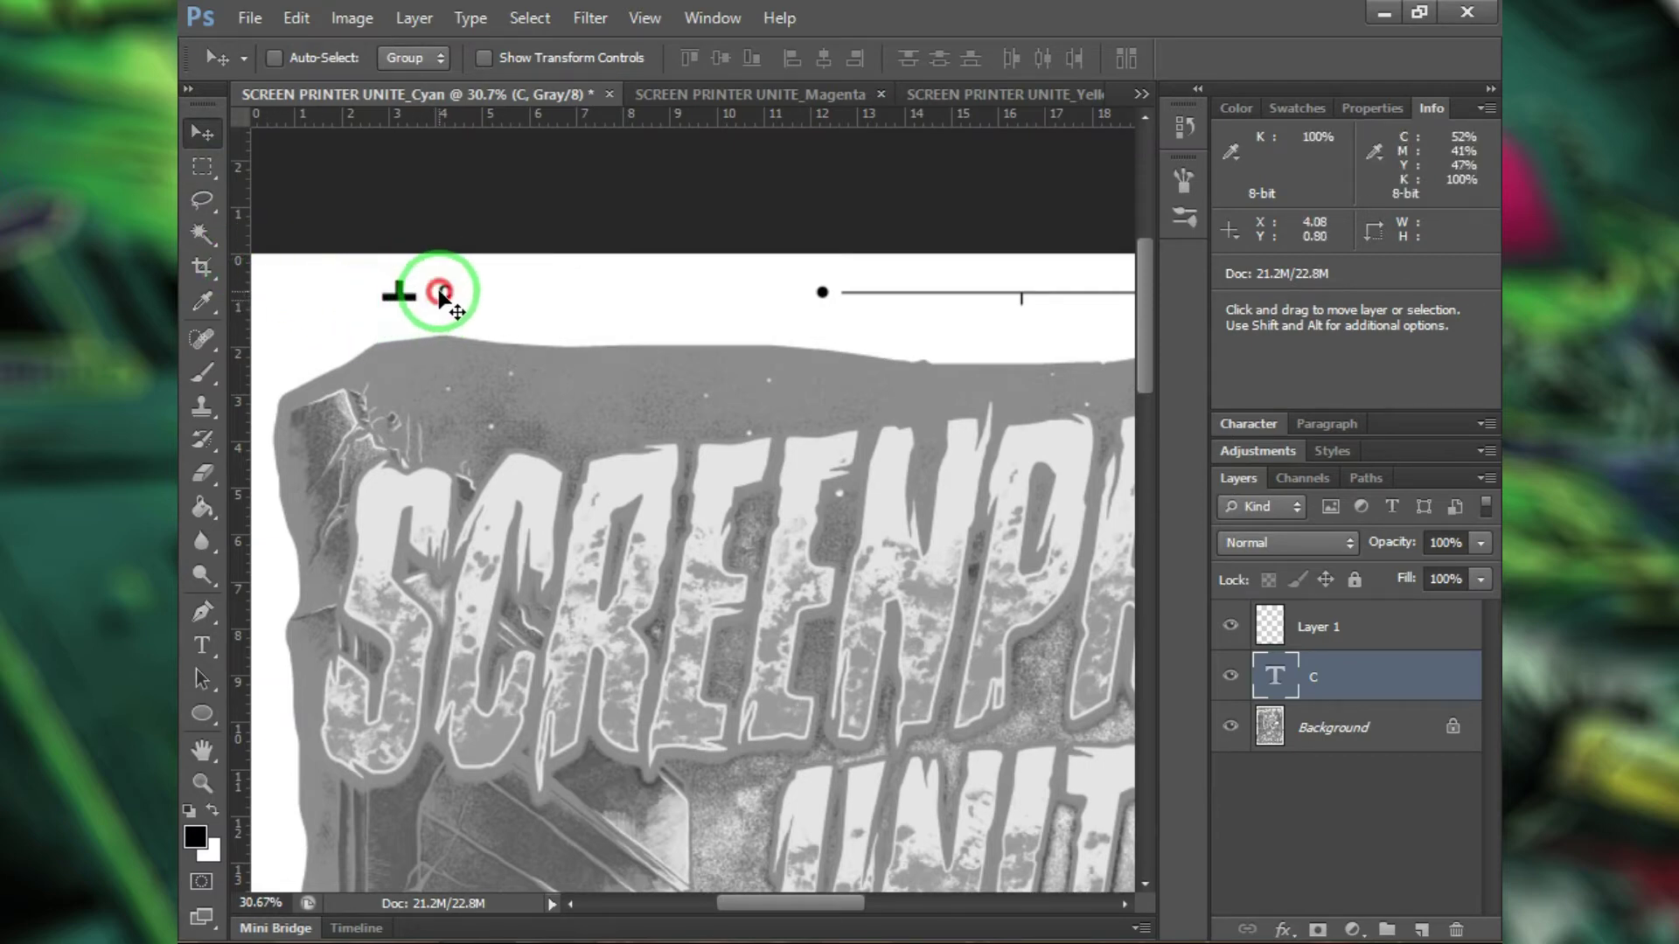
drag(440, 295, 539, 213)
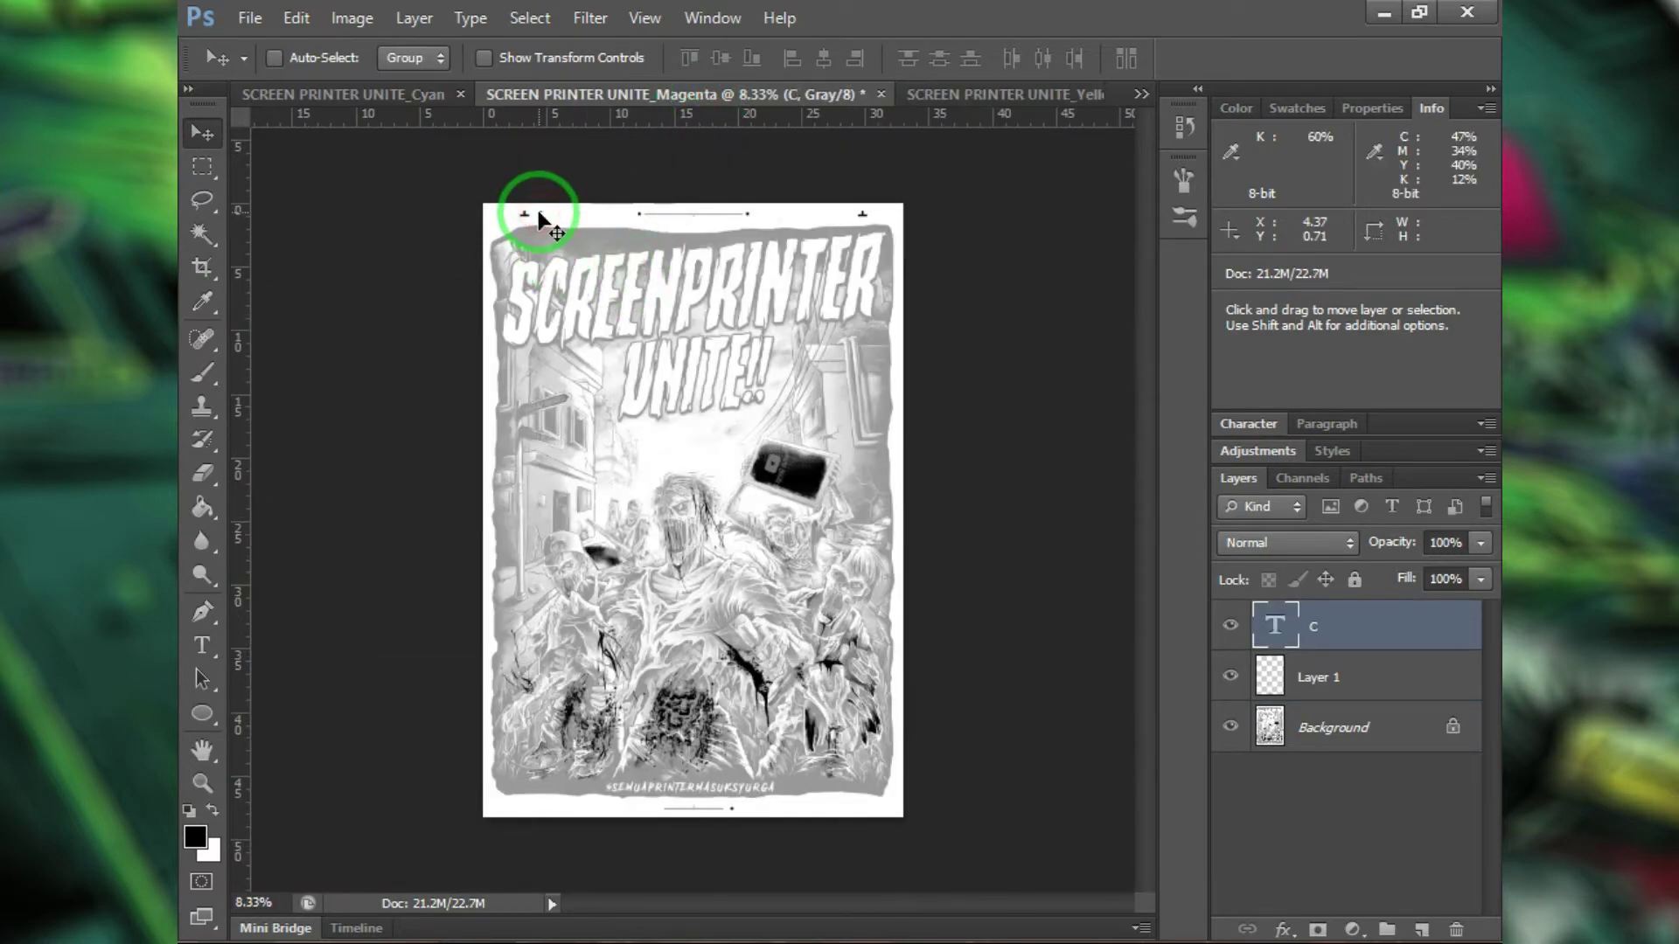
scroll(540, 219, up, 6)
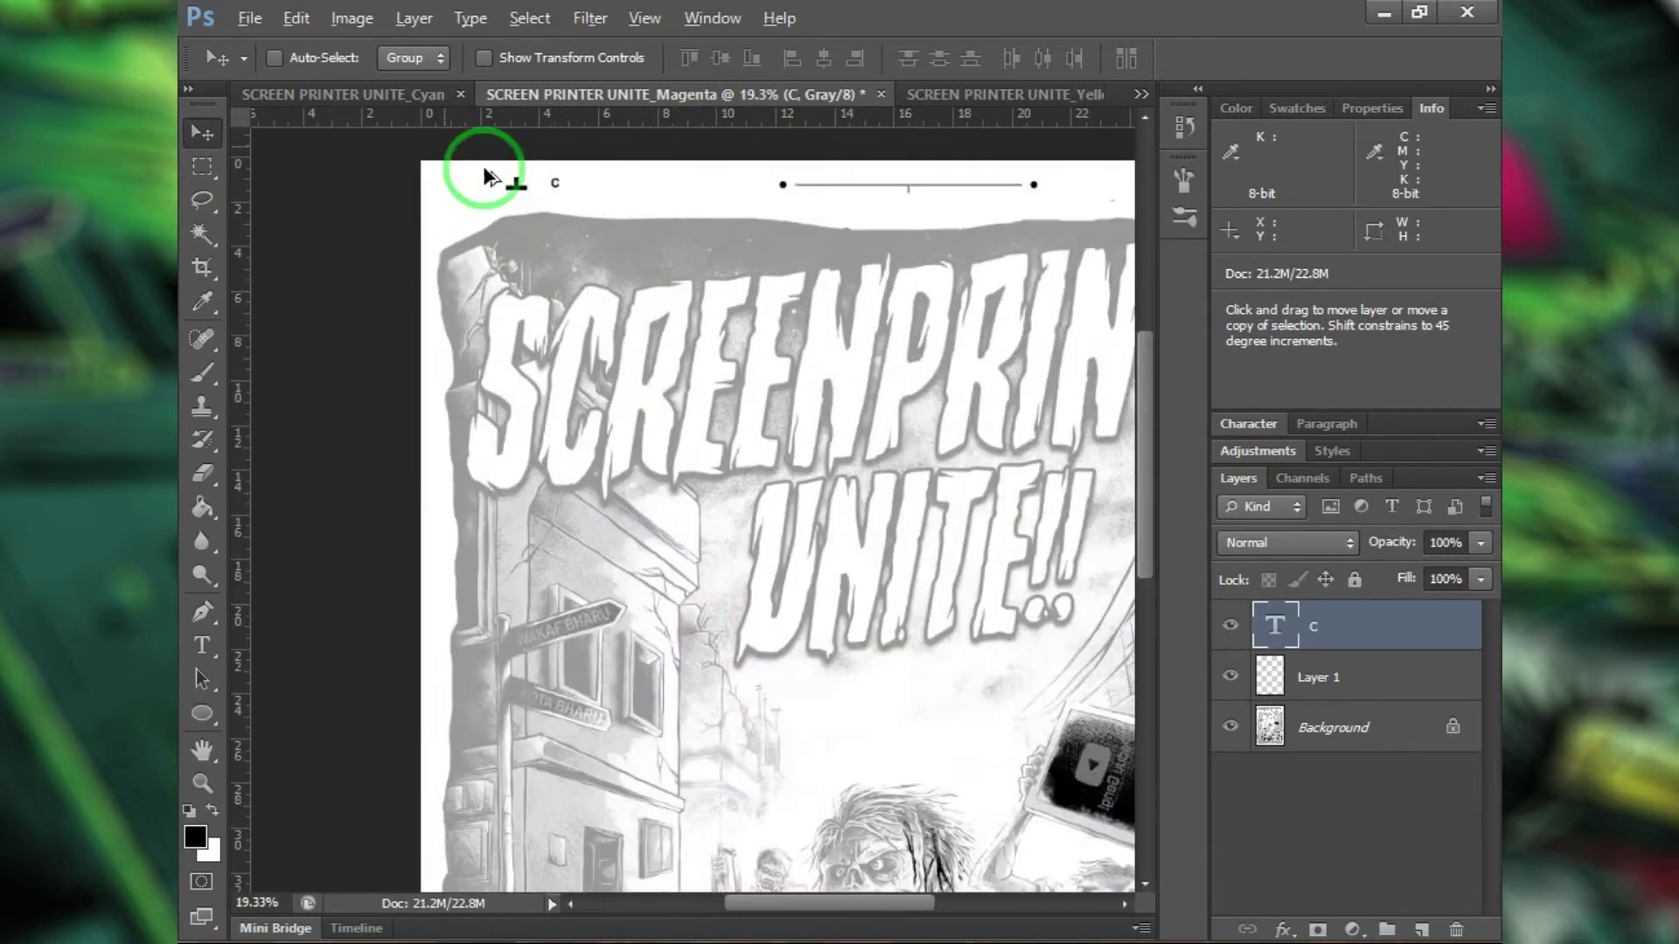
drag(631, 199, 619, 198)
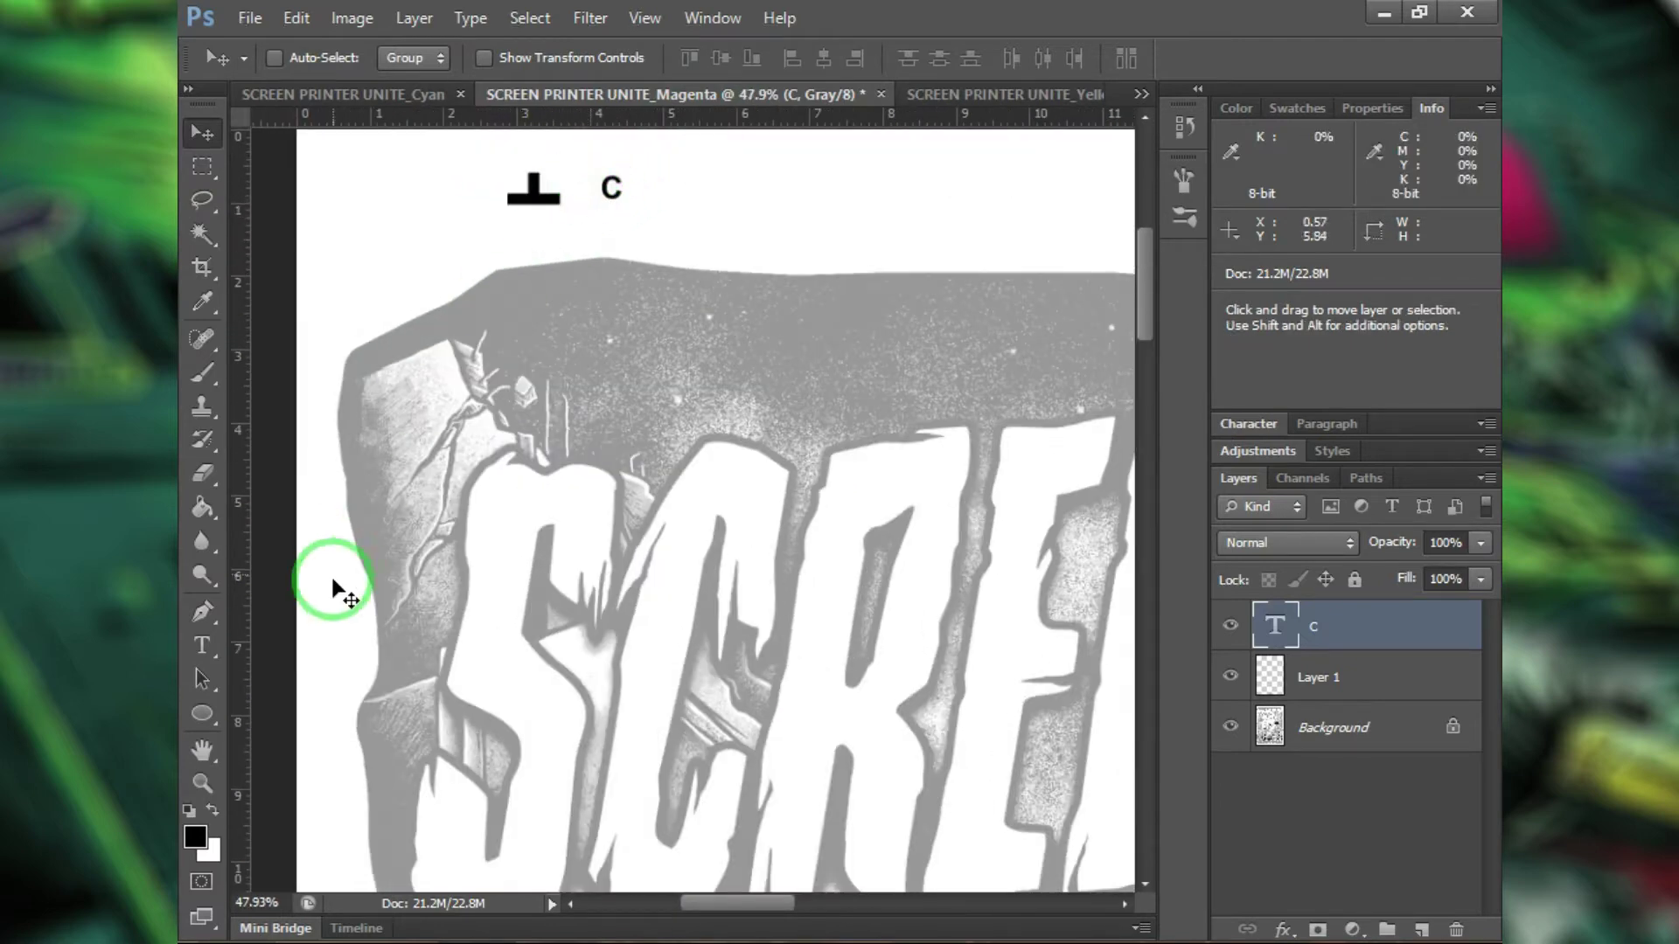
Step: Change the C label beside the upper-left registration mark in the Magenta document to M
click(616, 187)
double_click(595, 185)
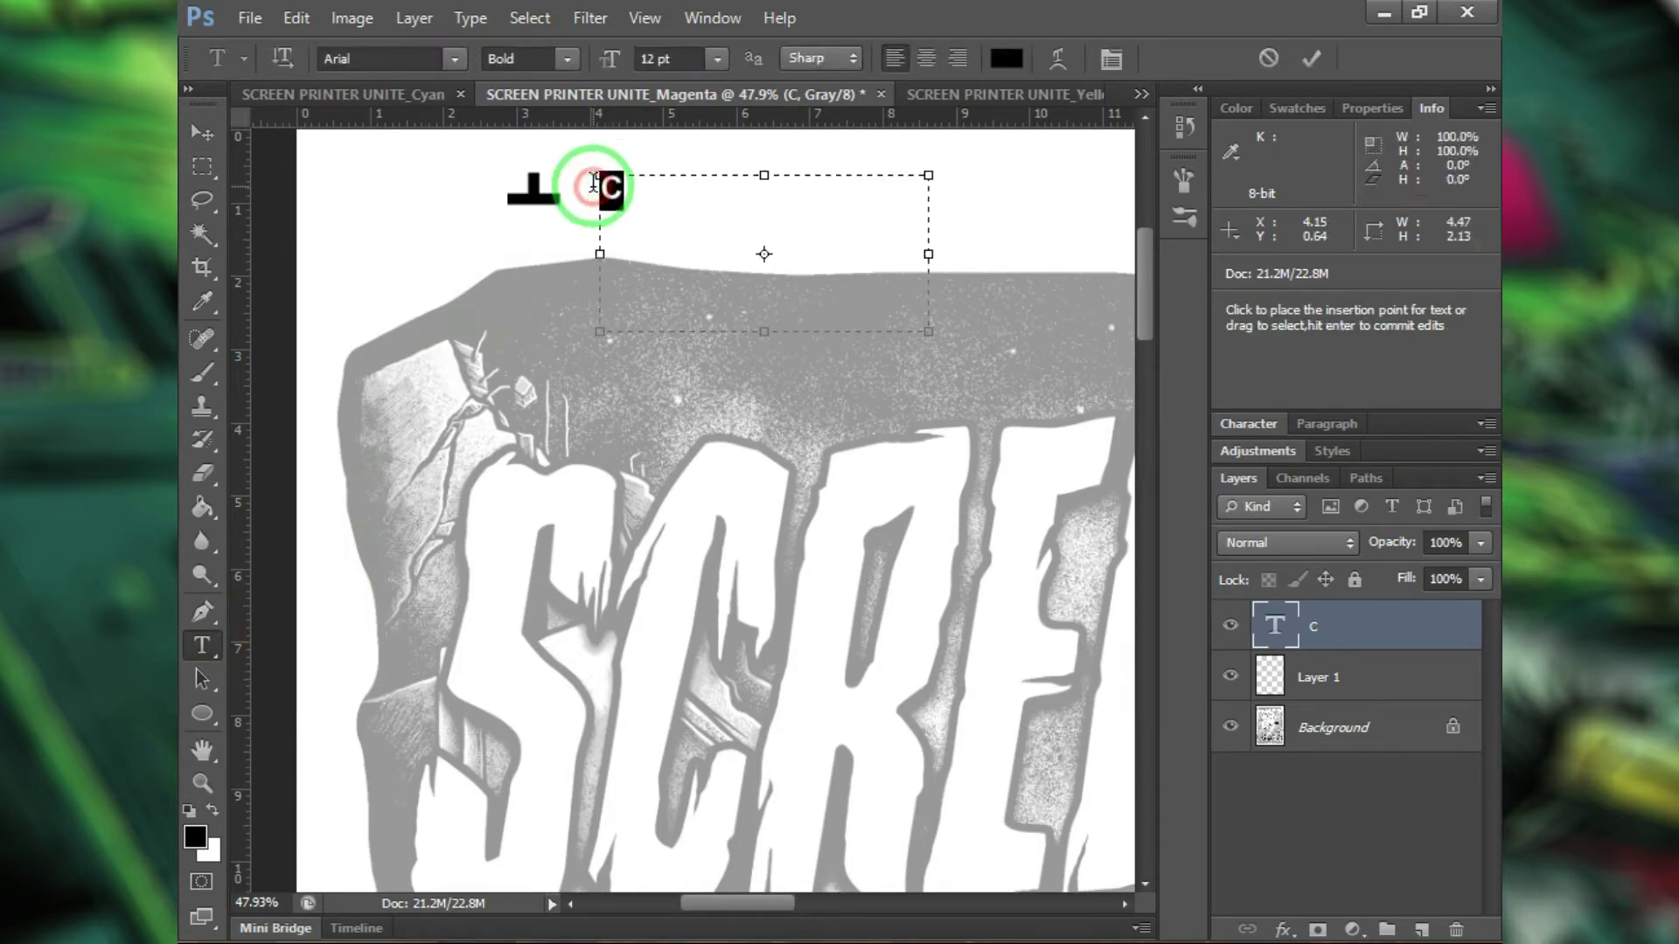
text(M)
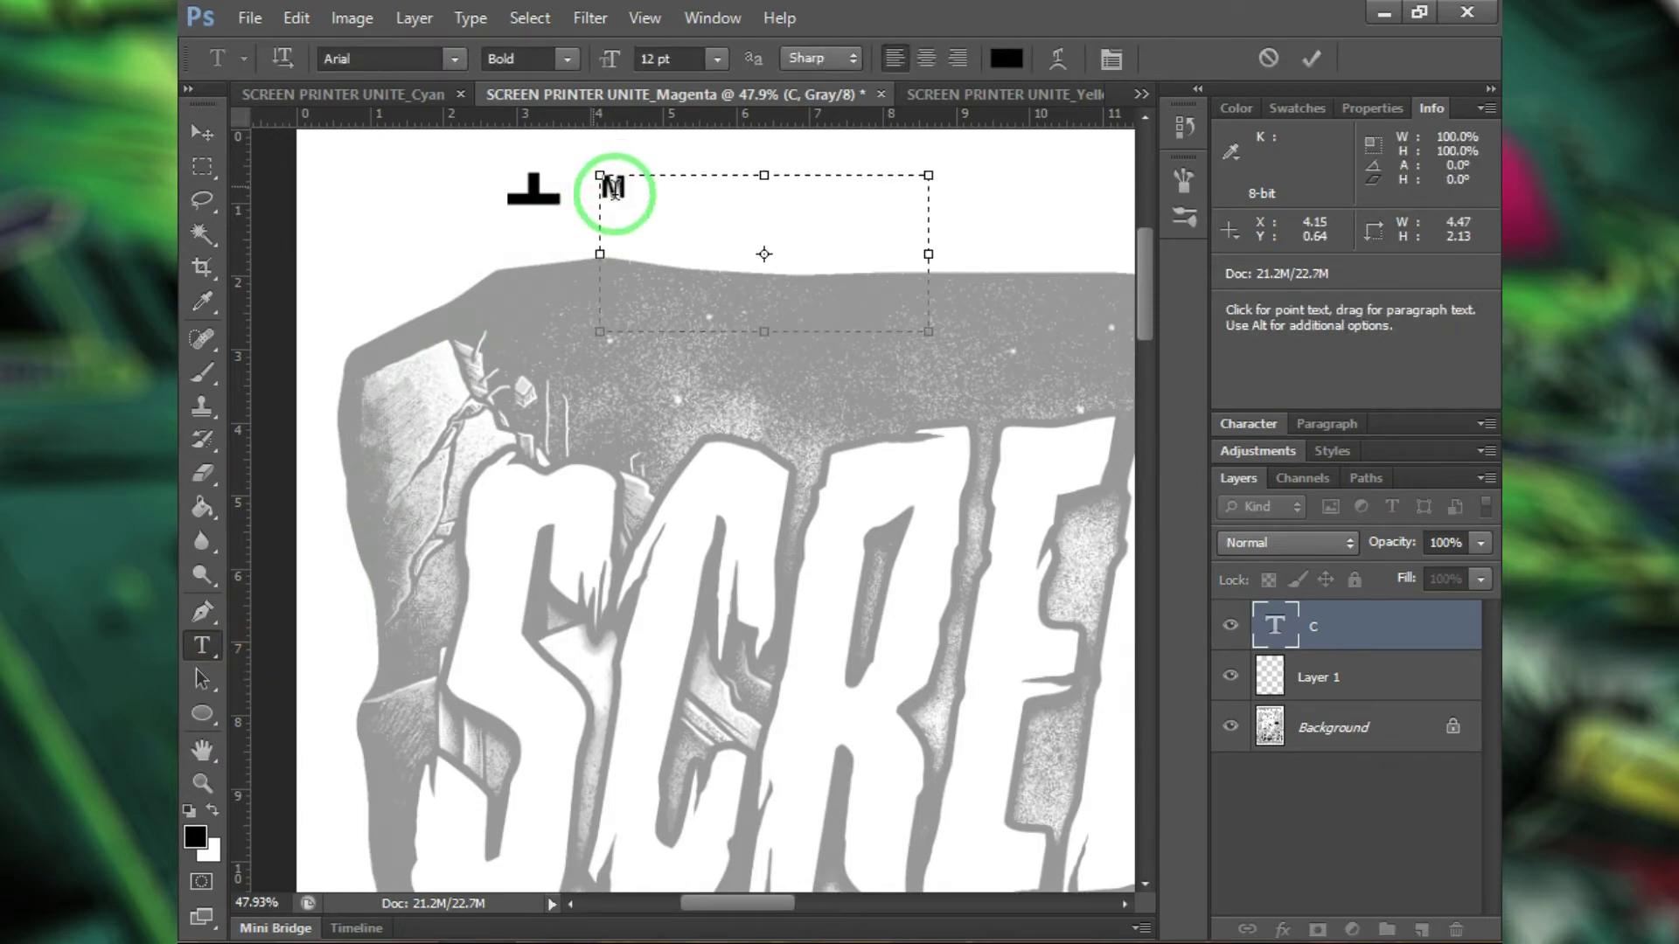
click(1298, 68)
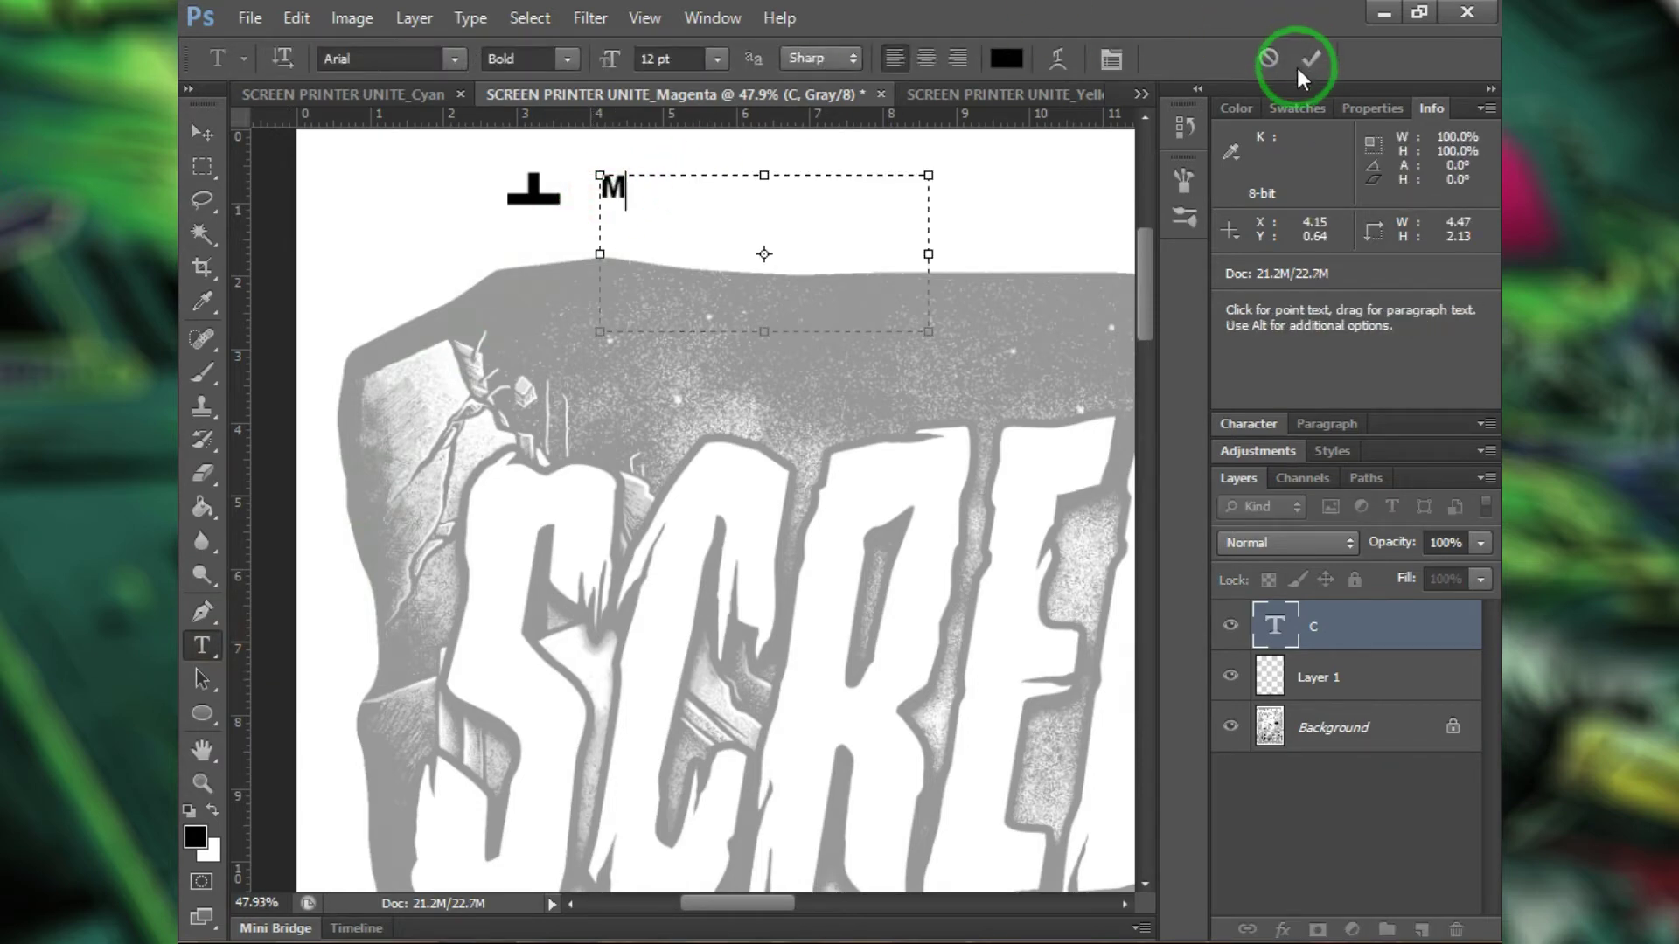
Step: Copy the M text layer from the Magenta document into the Yellow document and place it beside the upper-left registration mark
click(974, 102)
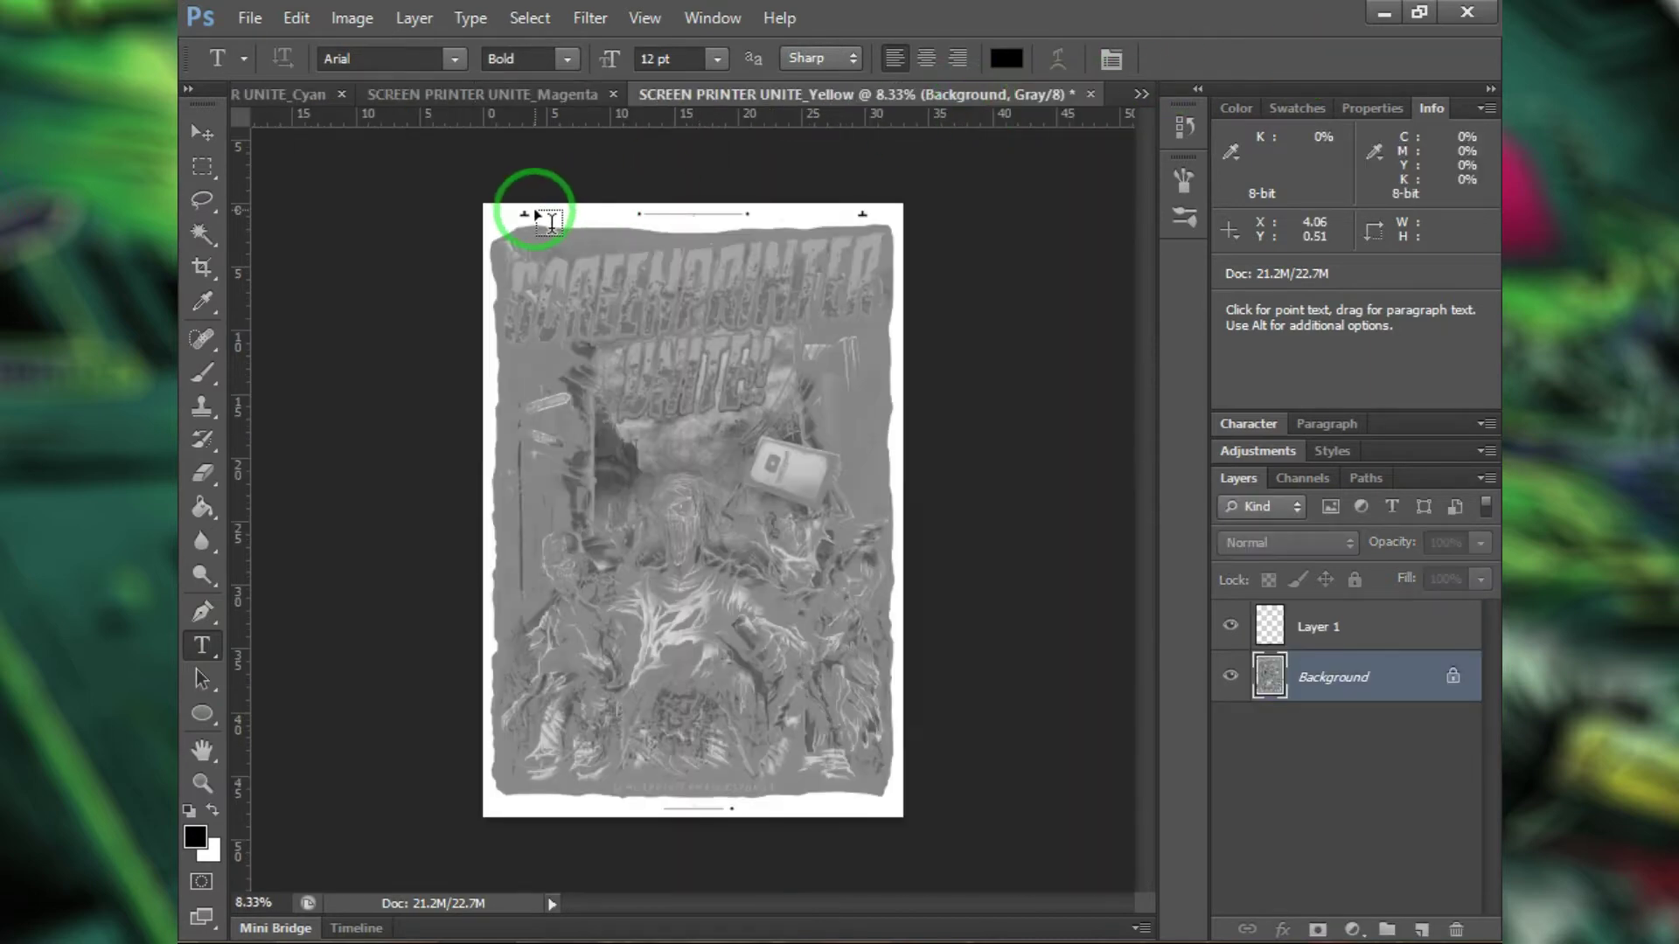
click(562, 109)
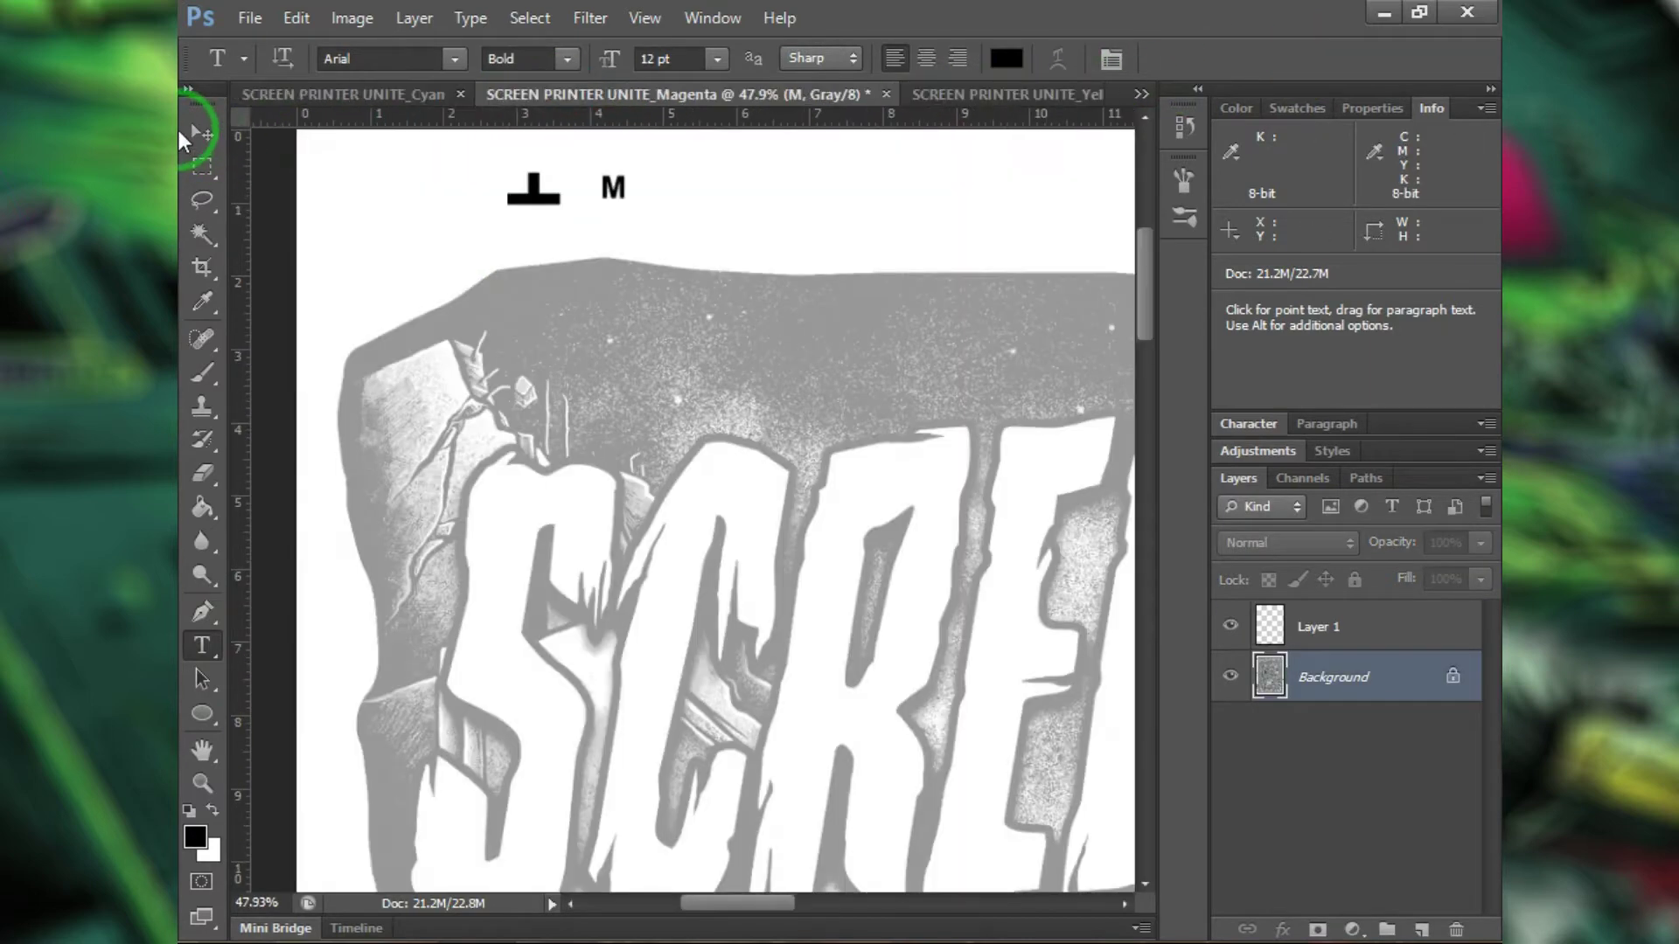
click(209, 138)
drag(621, 200, 691, 145)
drag(544, 210, 541, 212)
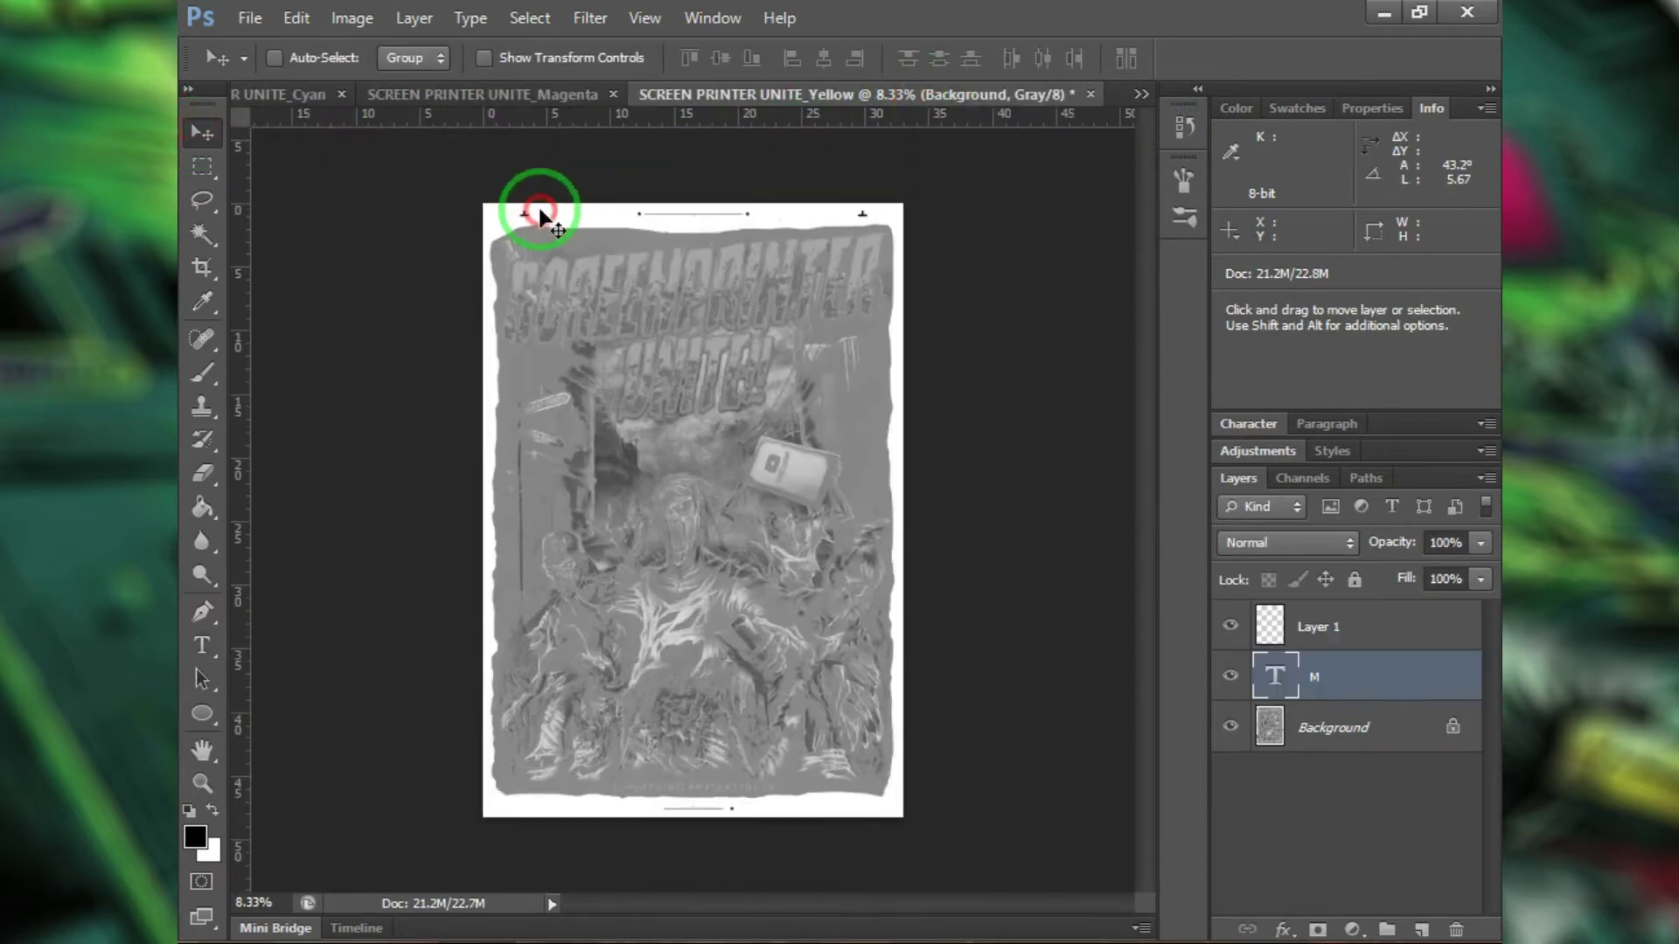
scroll(538, 206, up, 5)
scroll(449, 175, up, 2)
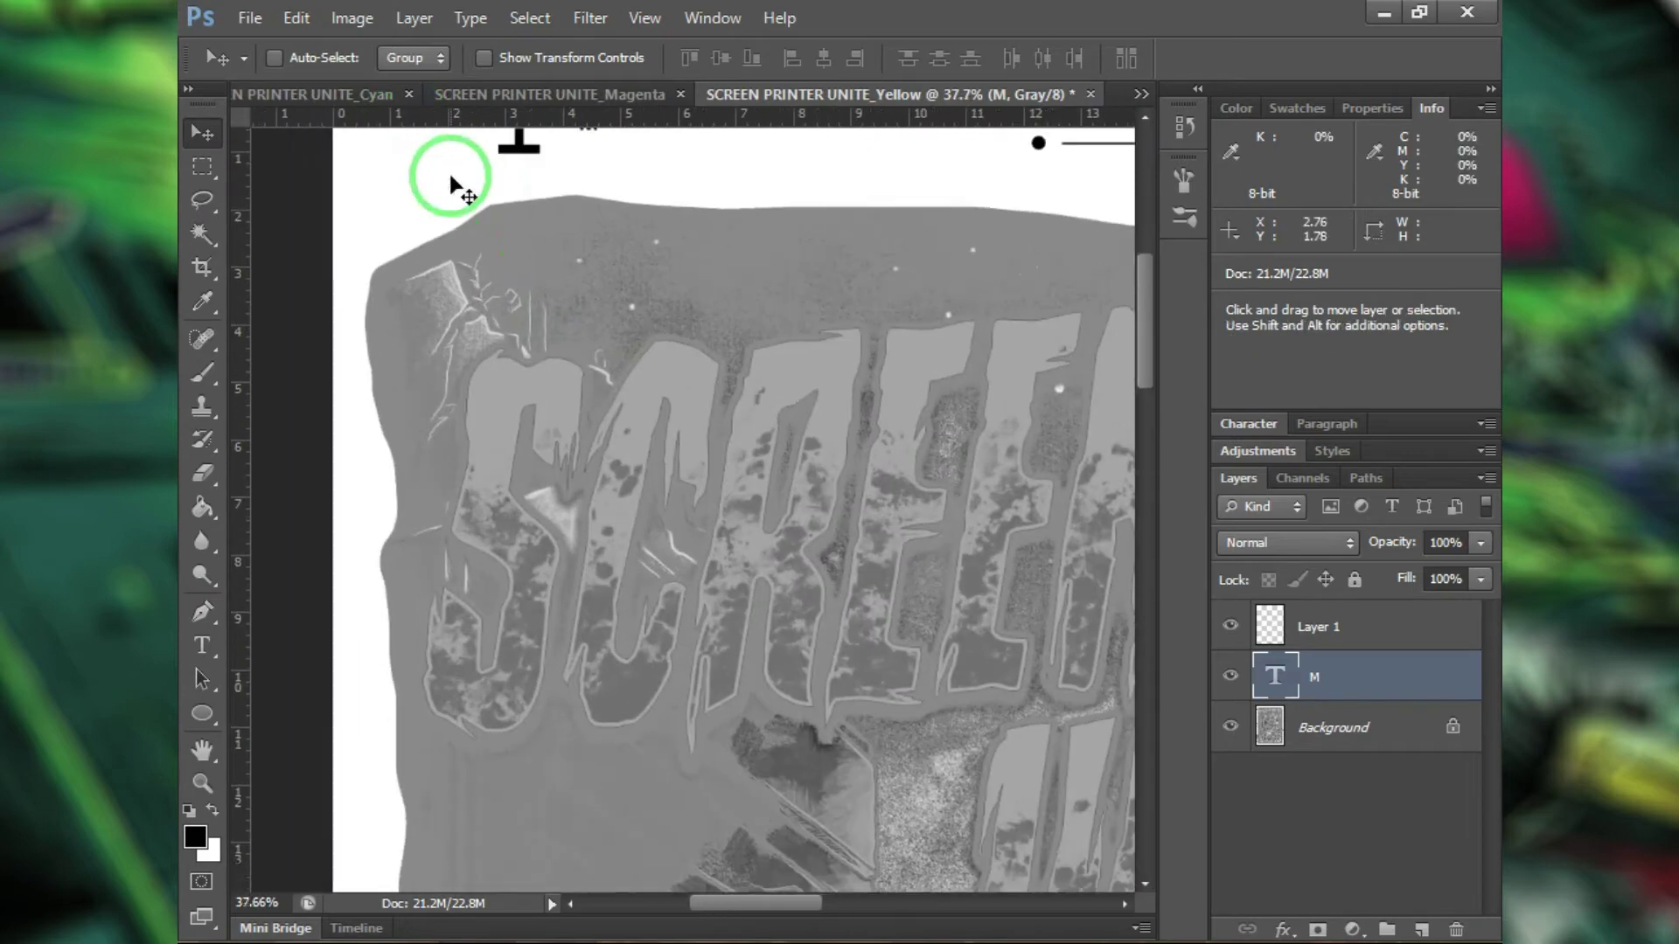
drag(592, 218, 591, 229)
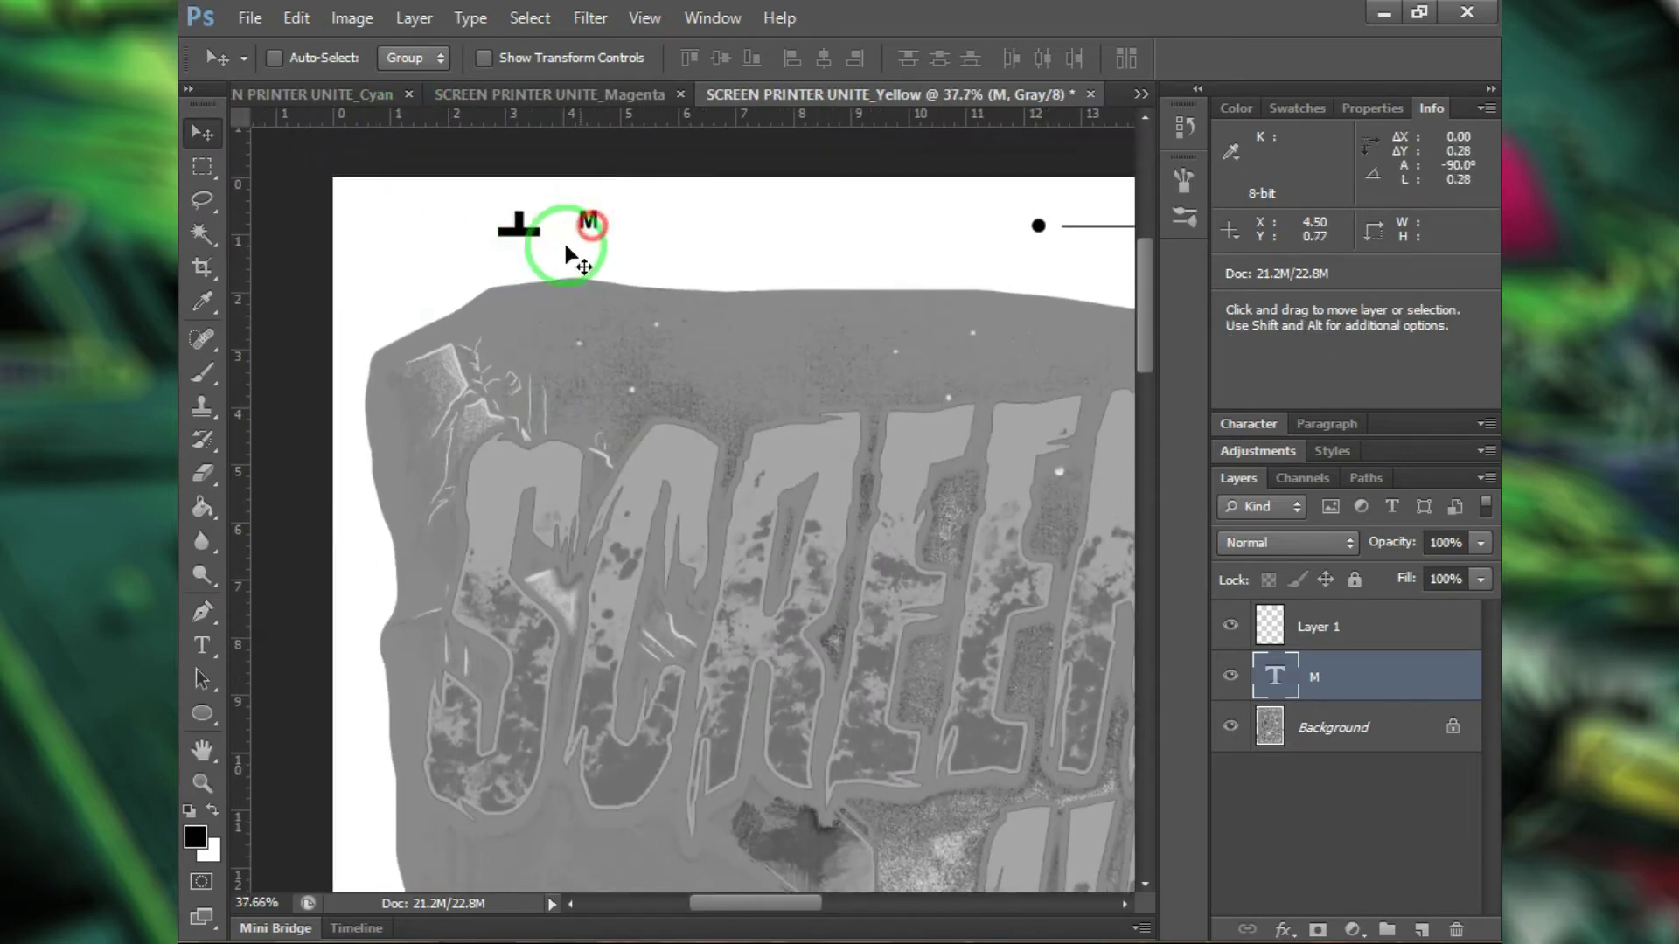
Step: Change the copied label in the Yellow document to Y and move it level with the upper-left registration mark
click(202, 645)
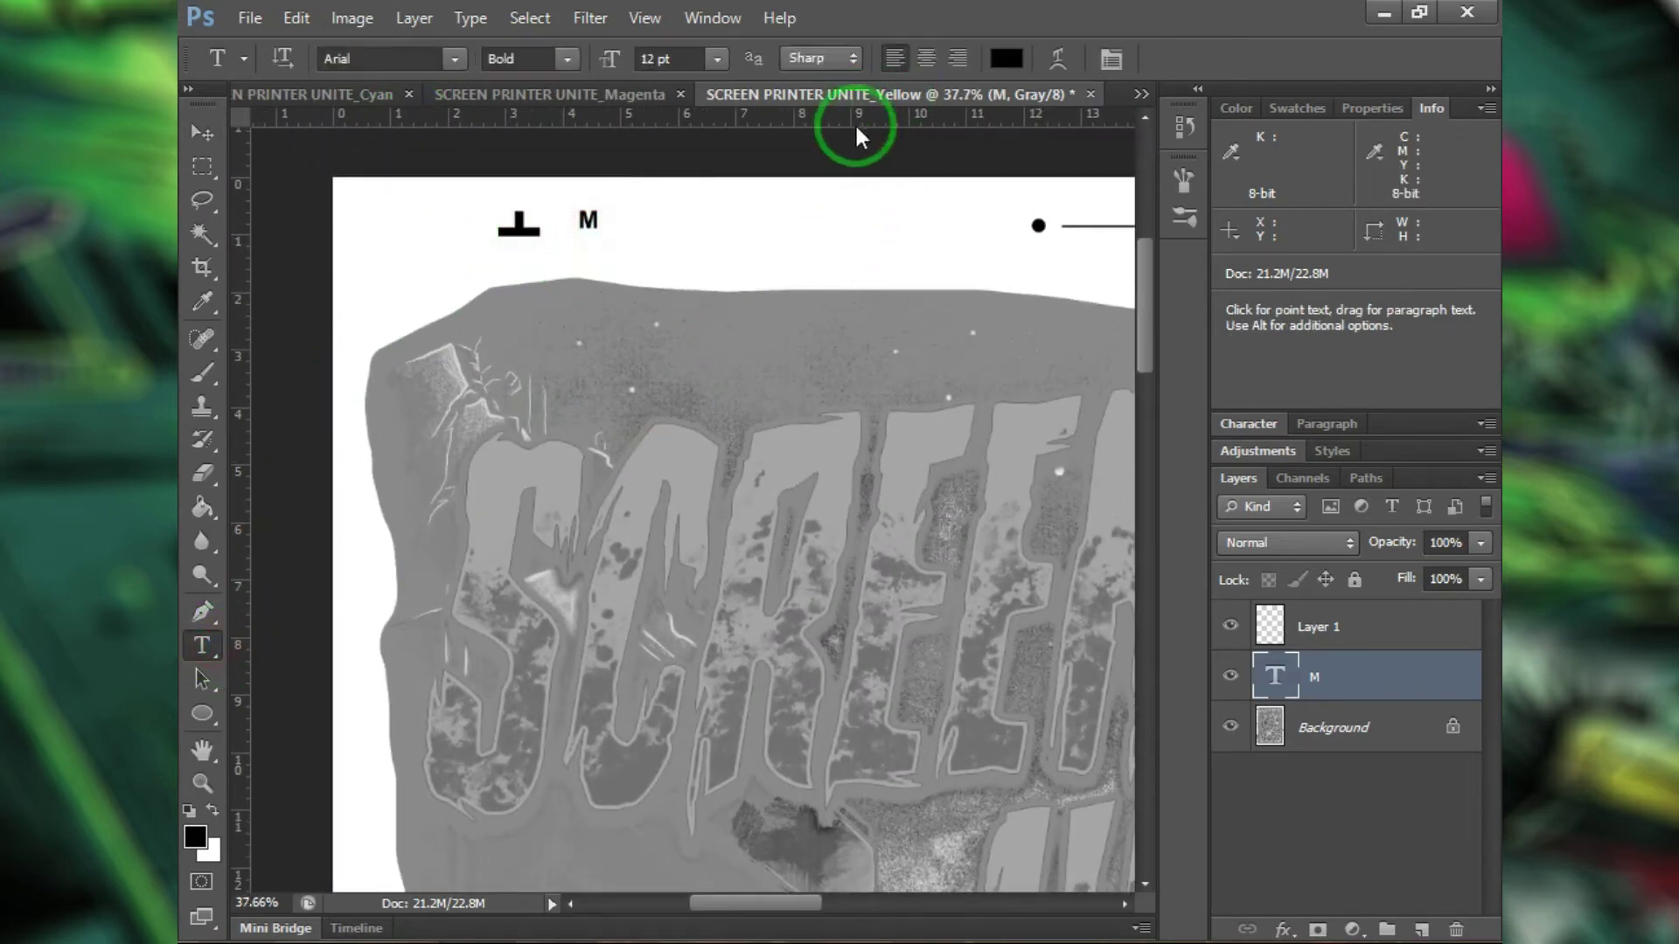
click(593, 218)
double_click(540, 217)
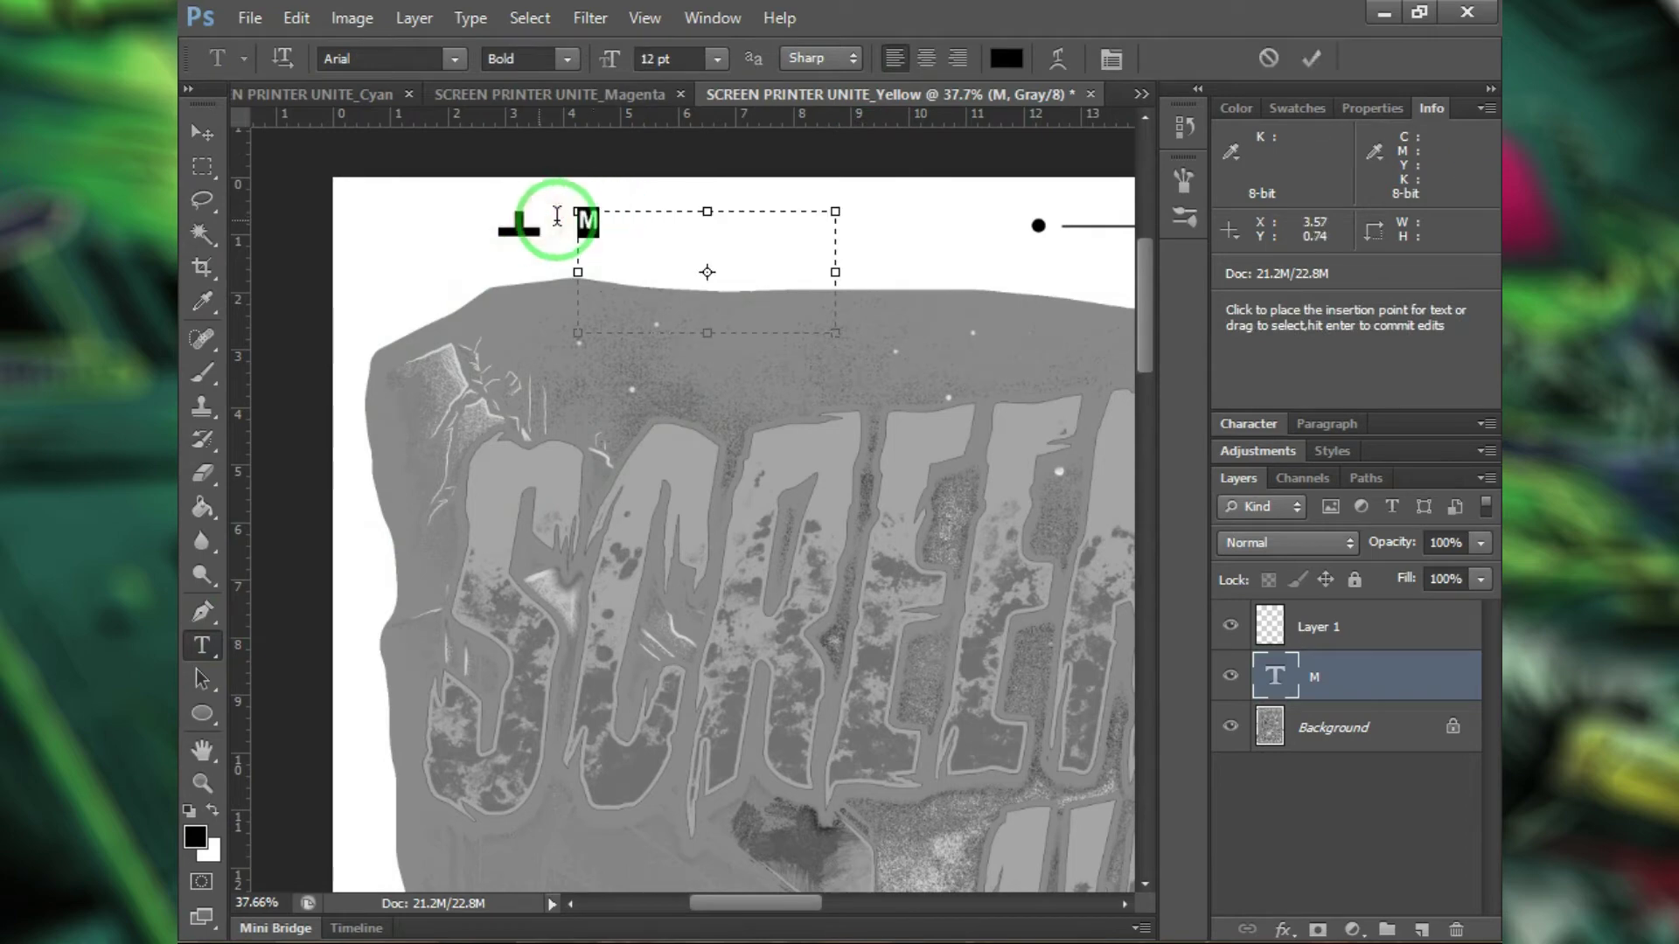
text(Y)
click(1311, 59)
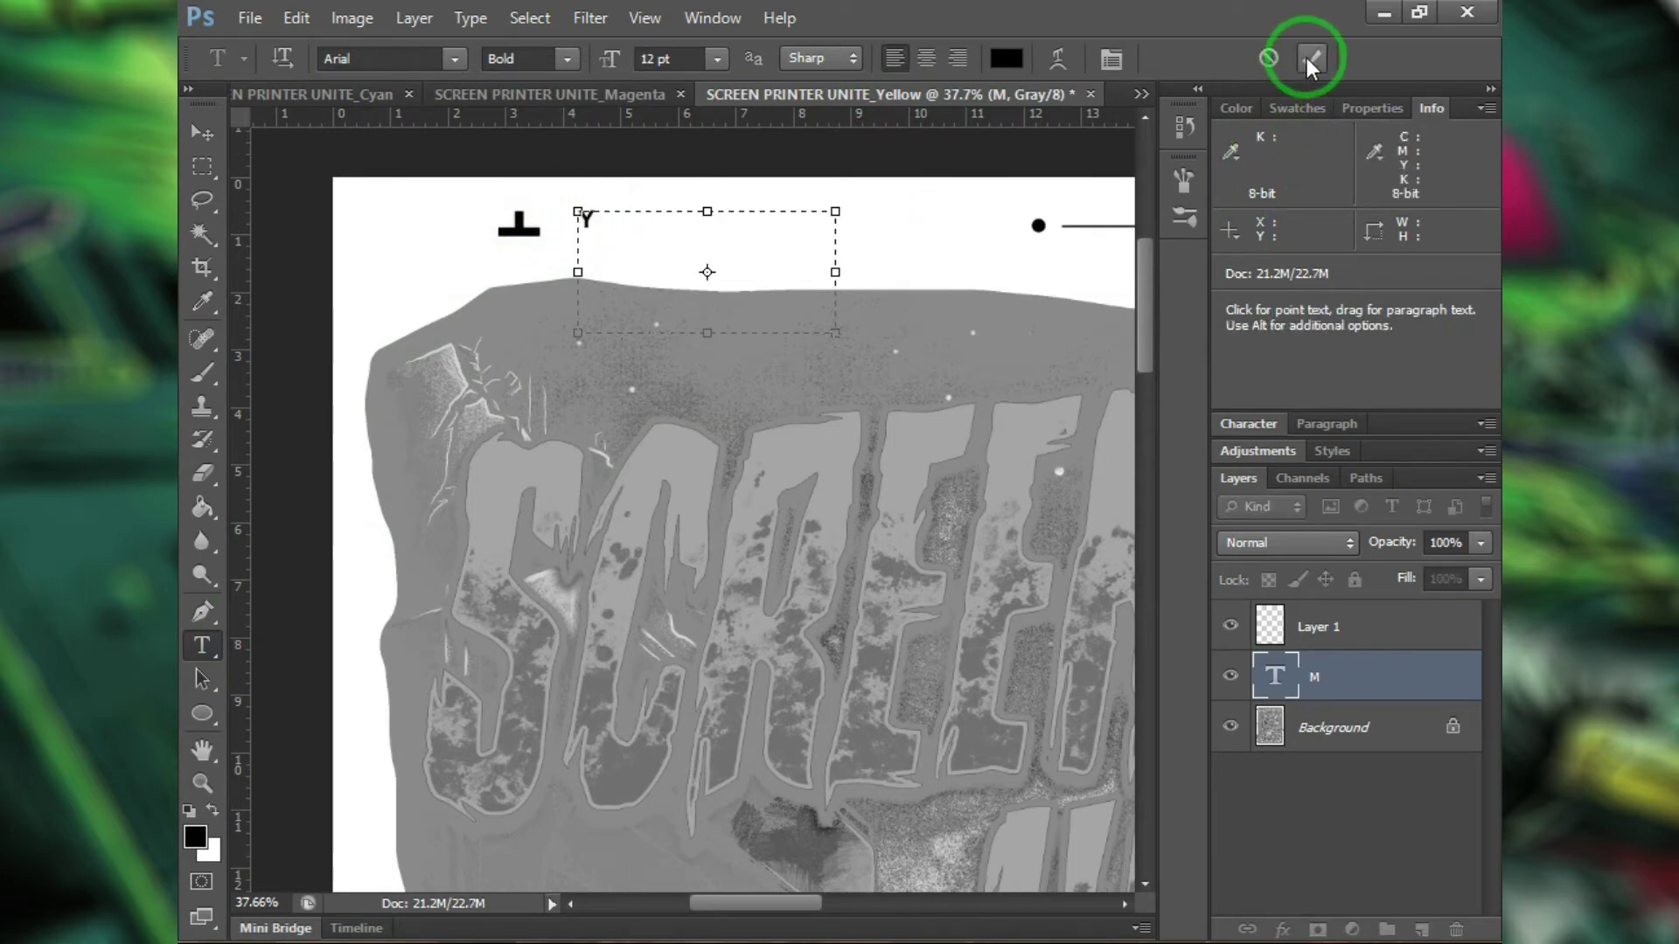
click(203, 137)
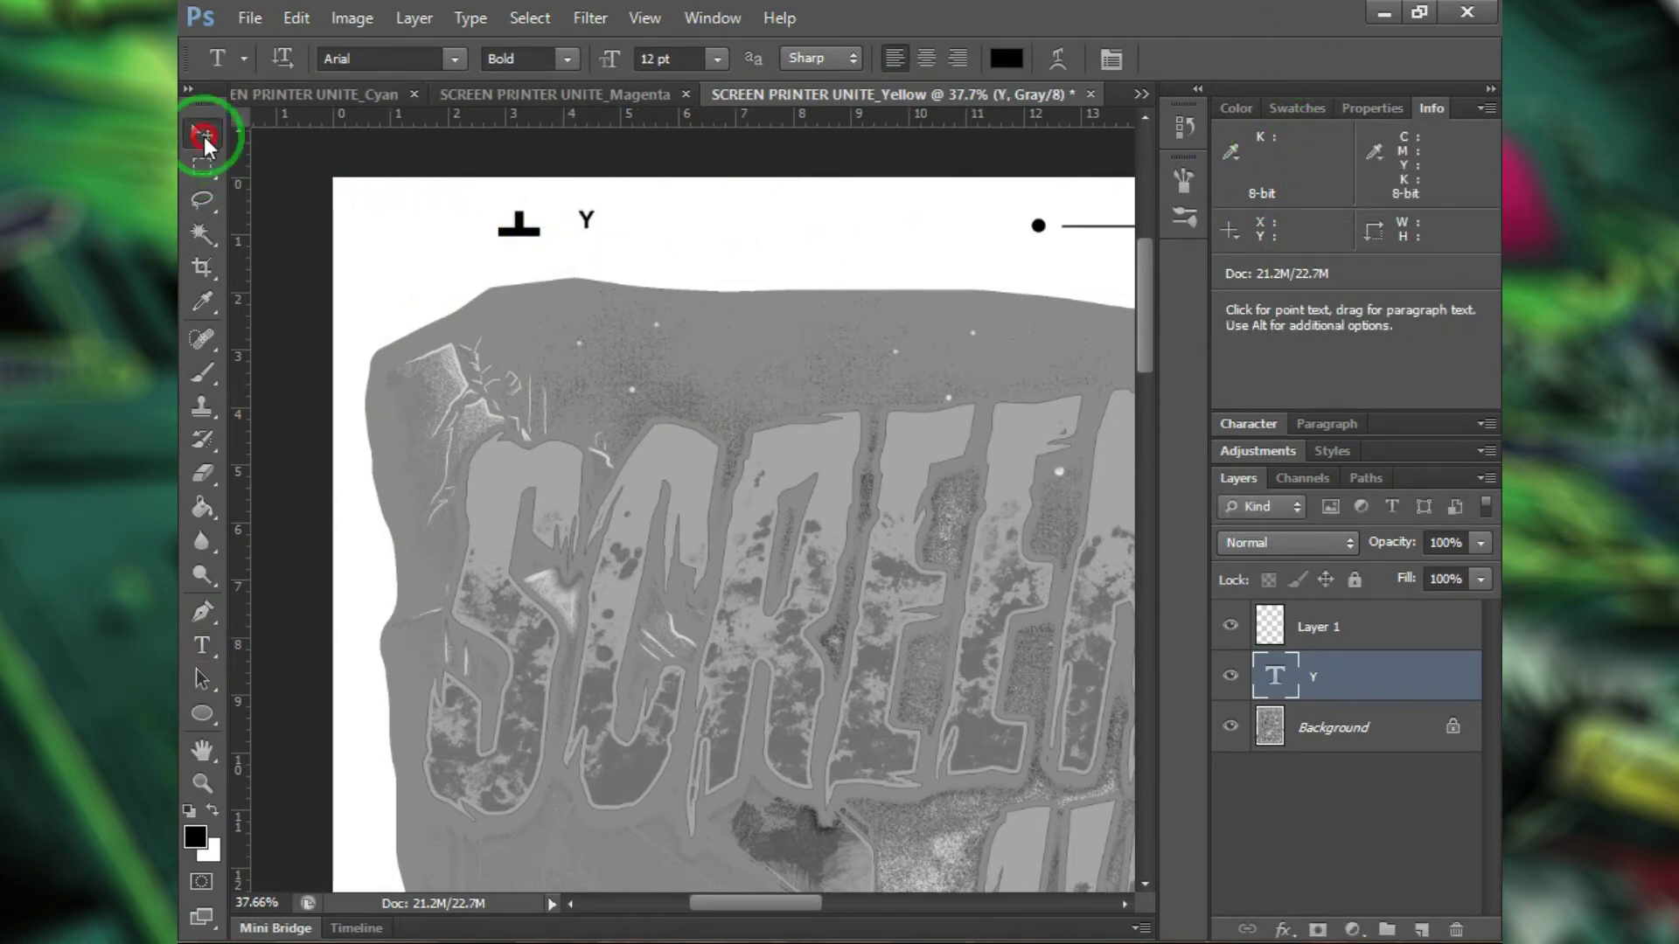
click(582, 225)
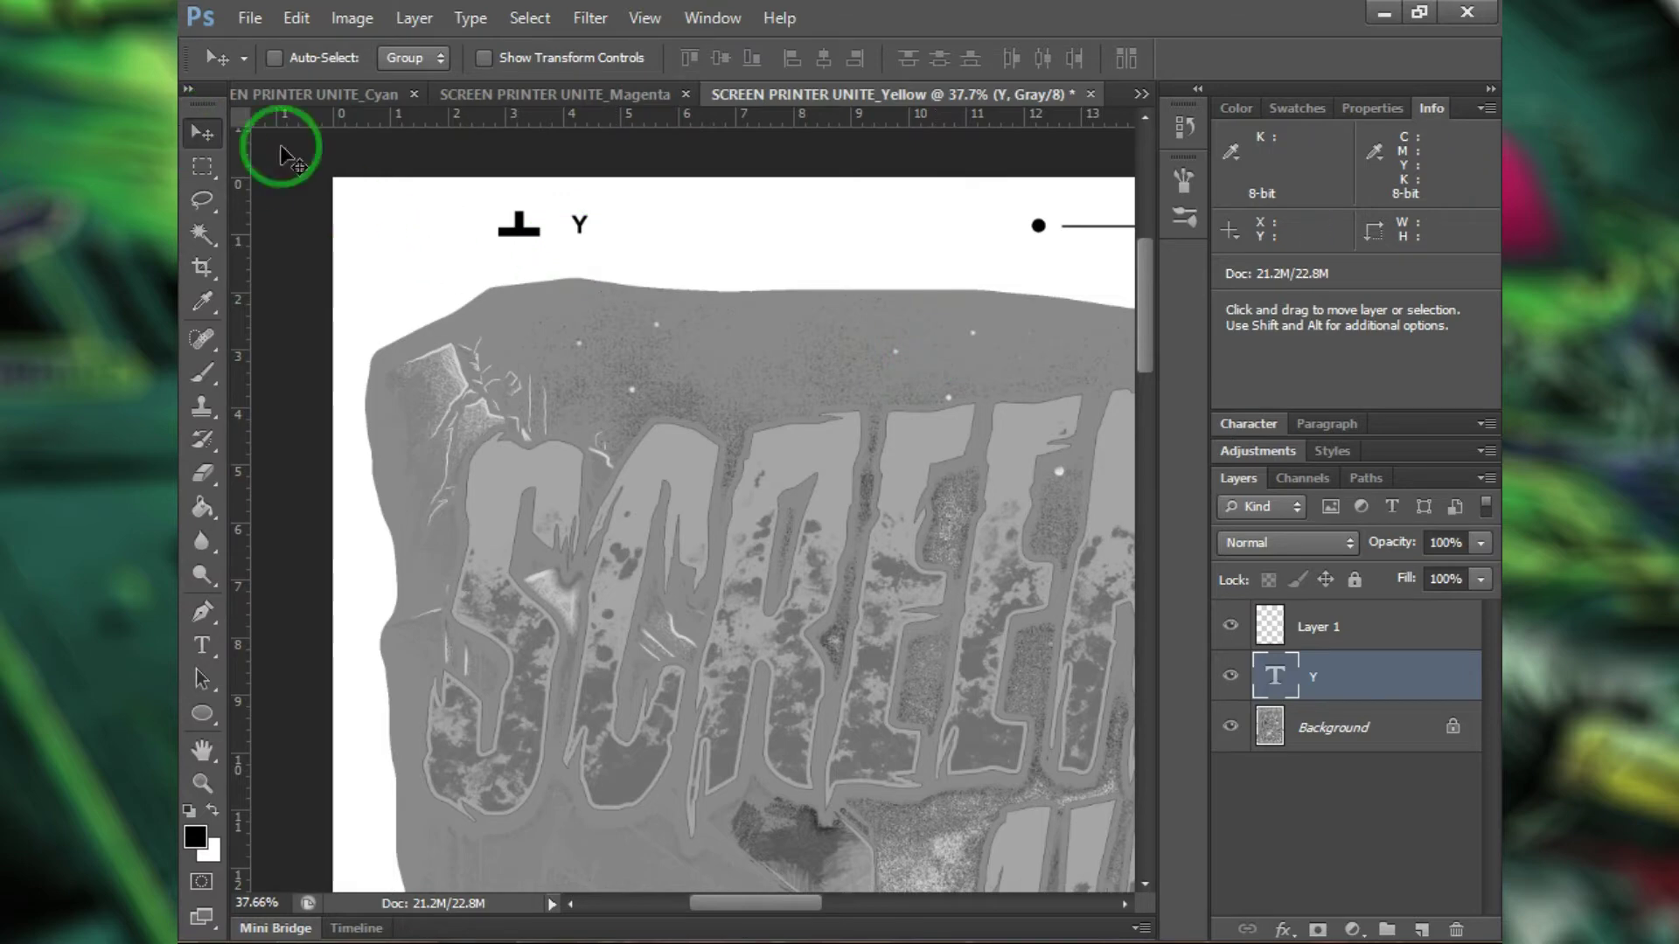
Step: Copy the Y text layer from the Yellow document into the Black document, beside the upper-left registration mark
click(1141, 94)
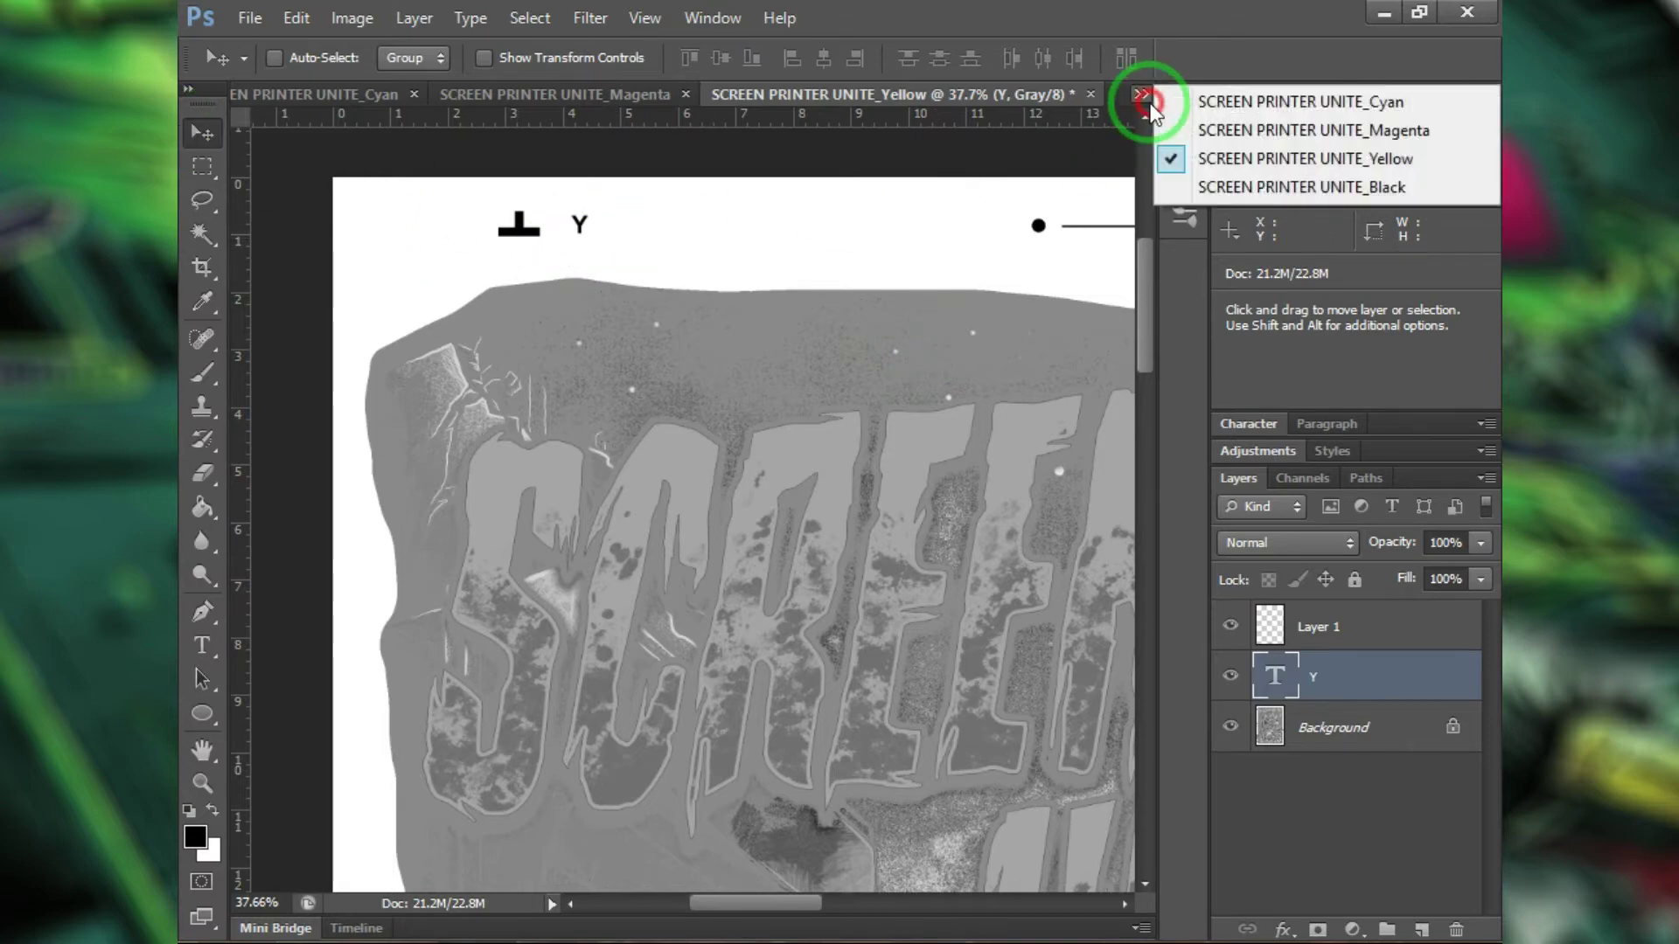
click(1182, 183)
click(589, 98)
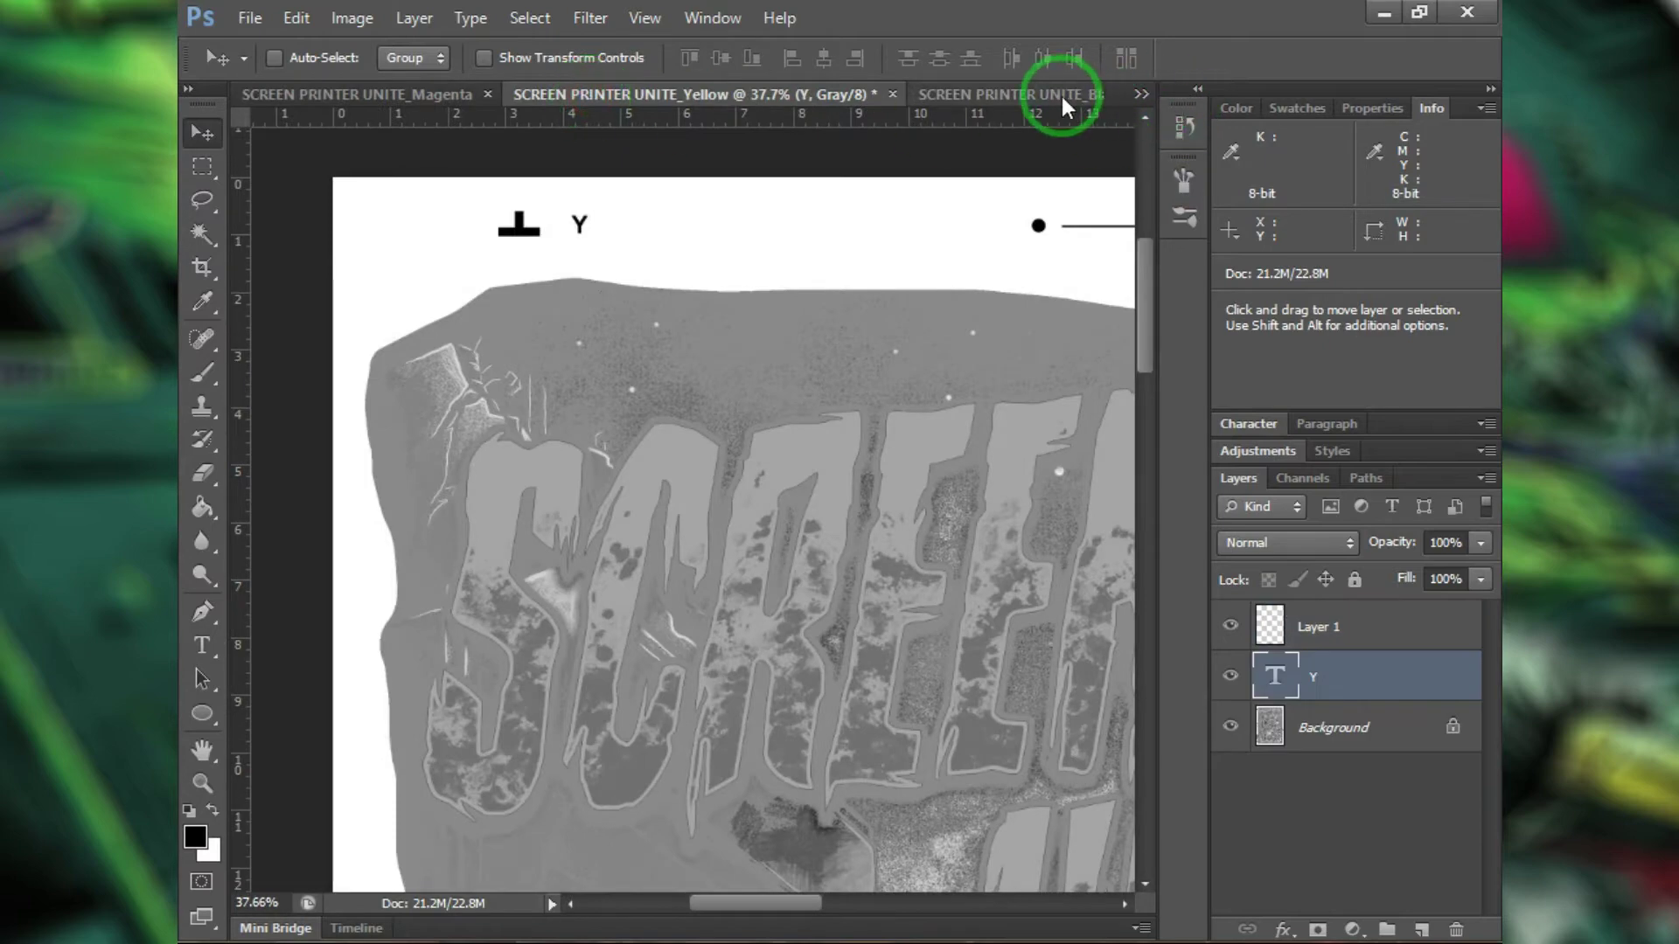
drag(579, 224, 546, 142)
scroll(529, 206, up, 5)
scroll(519, 191, up, 2)
Step: Change the copied label in the Black document to B and align it with the upper-left registration mark
click(203, 646)
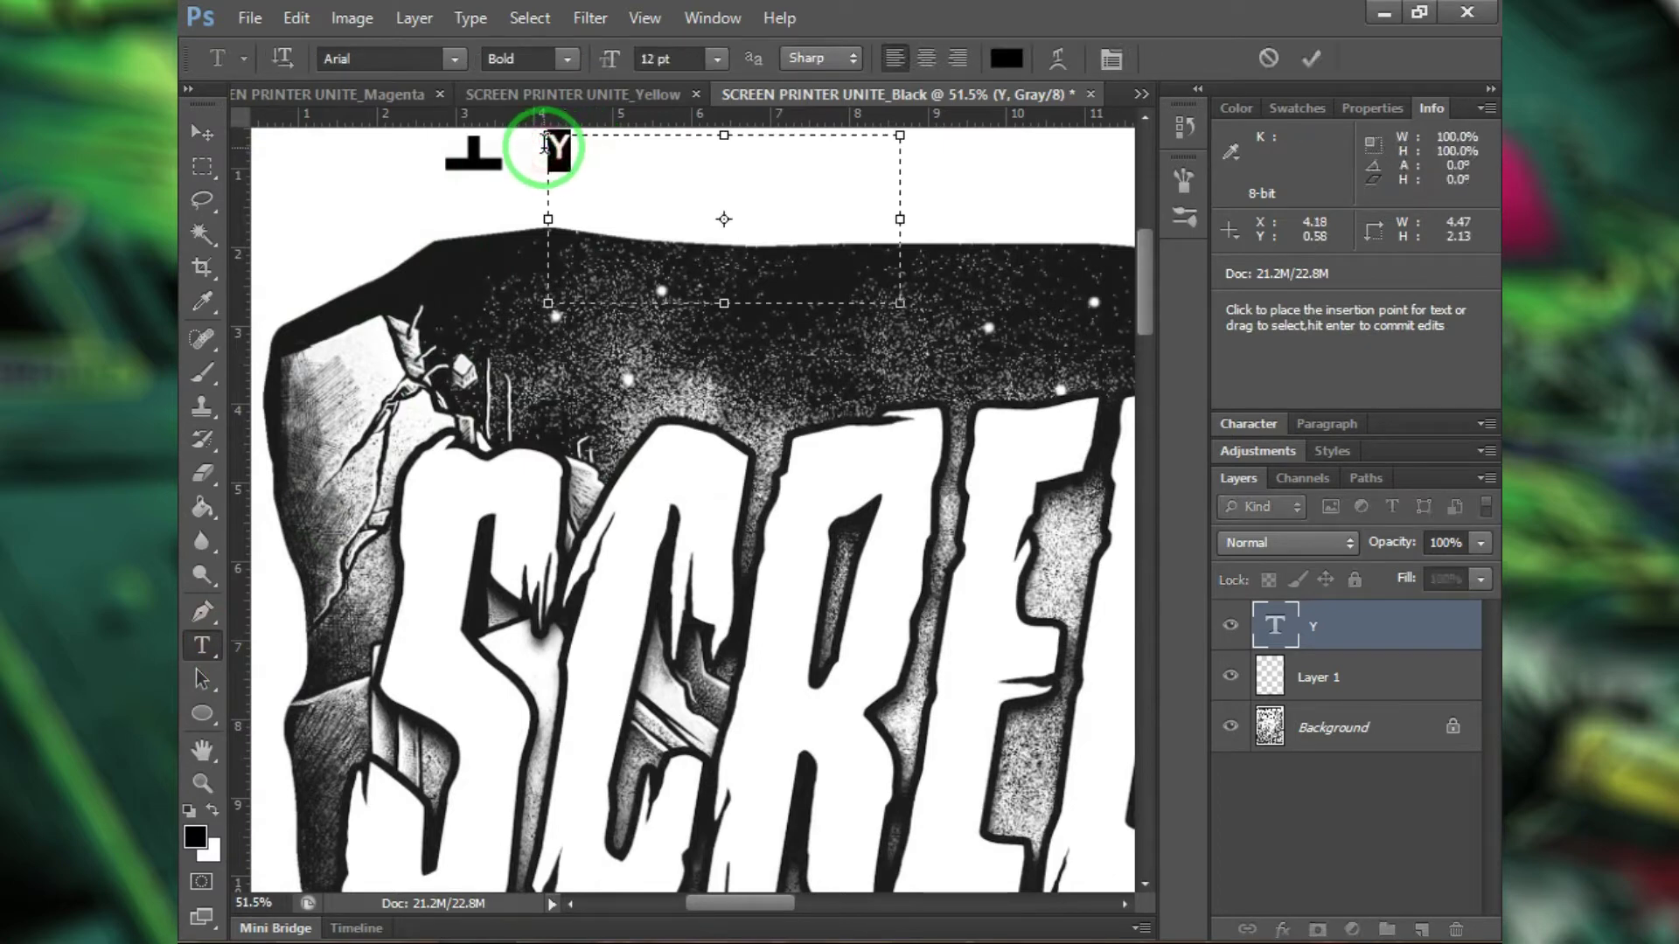
text(B)
click(1313, 59)
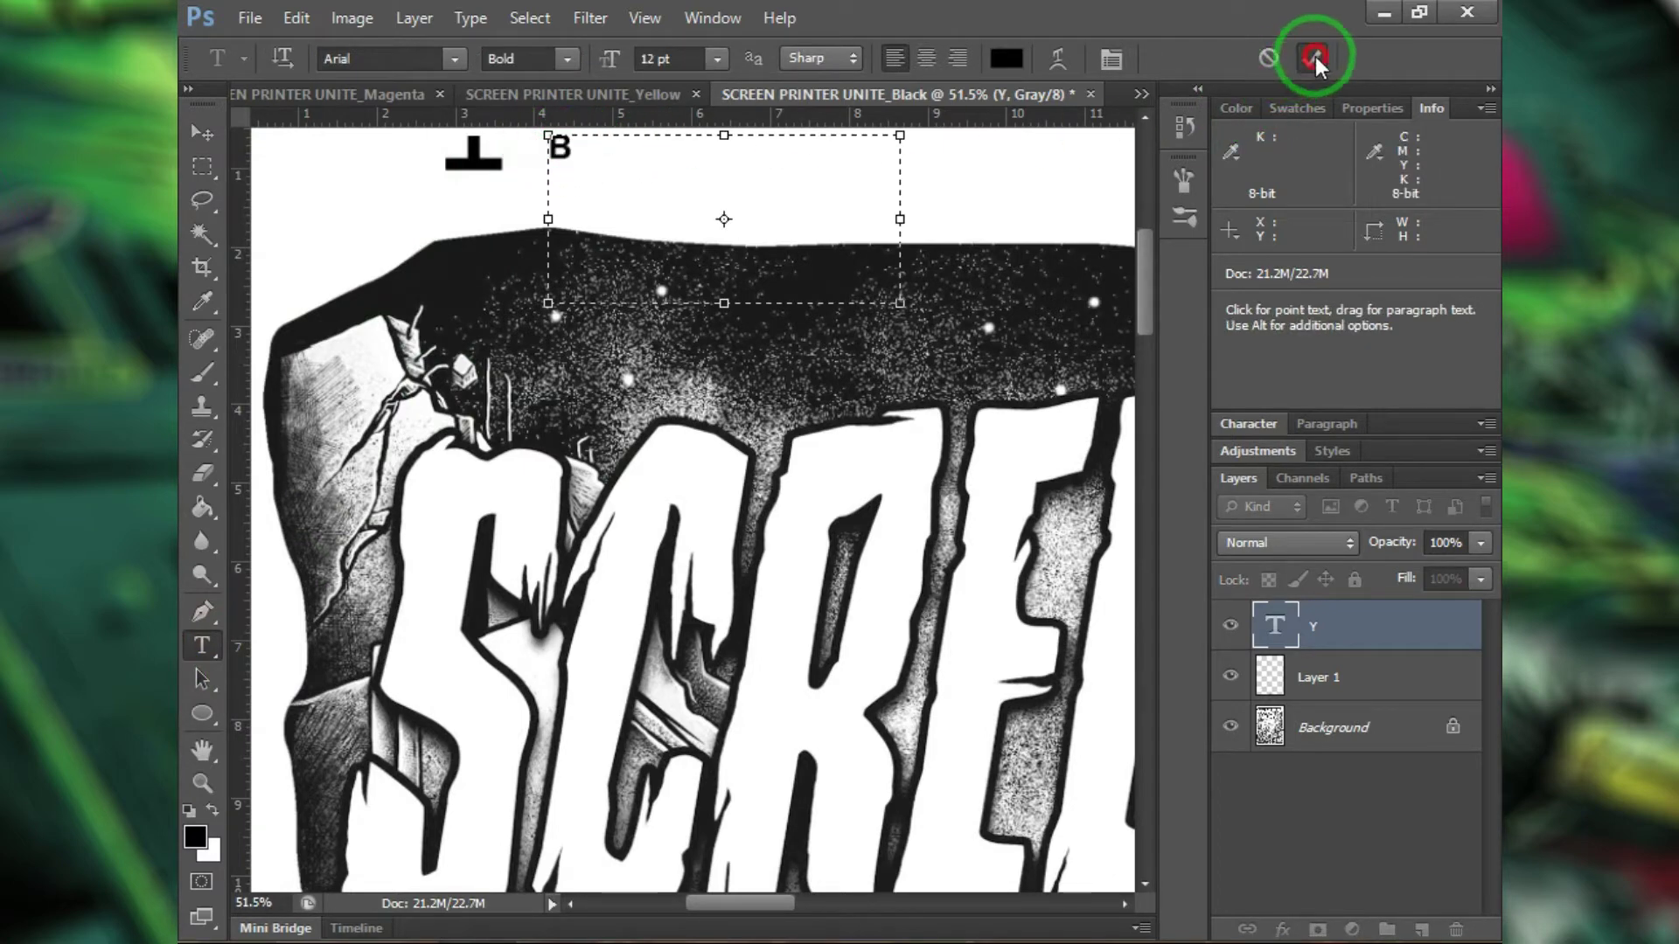
click(200, 132)
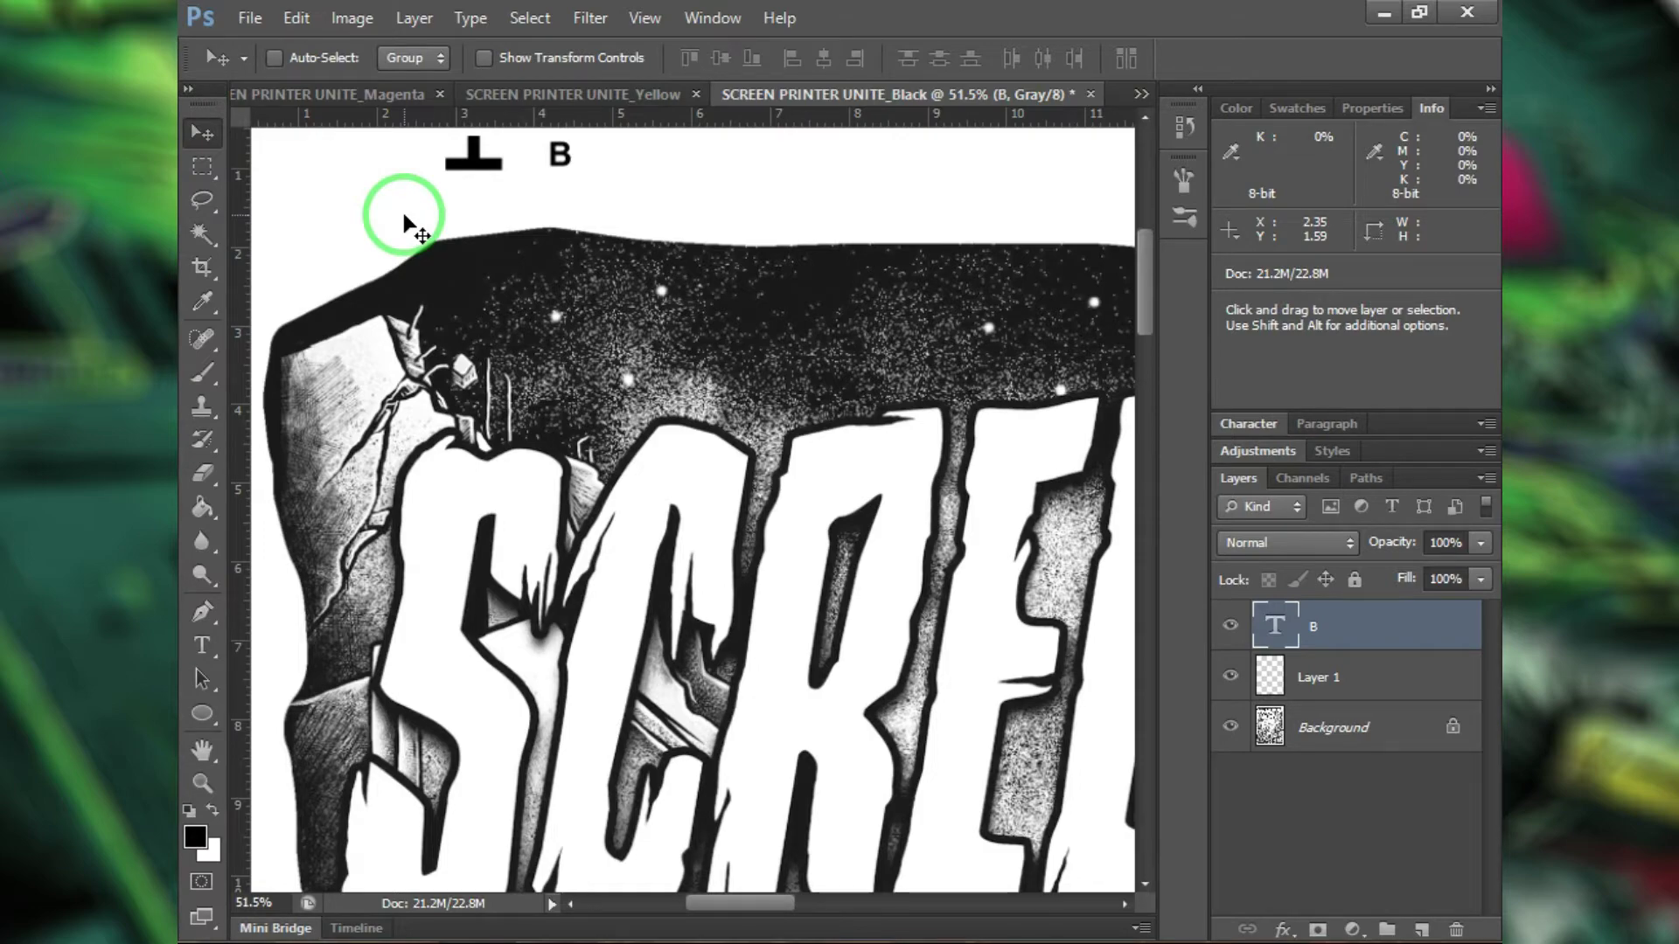
Step: Look over the whole poster in each separation, going from Black through Yellow and Magenta to Cyan
key(ctrl+0)
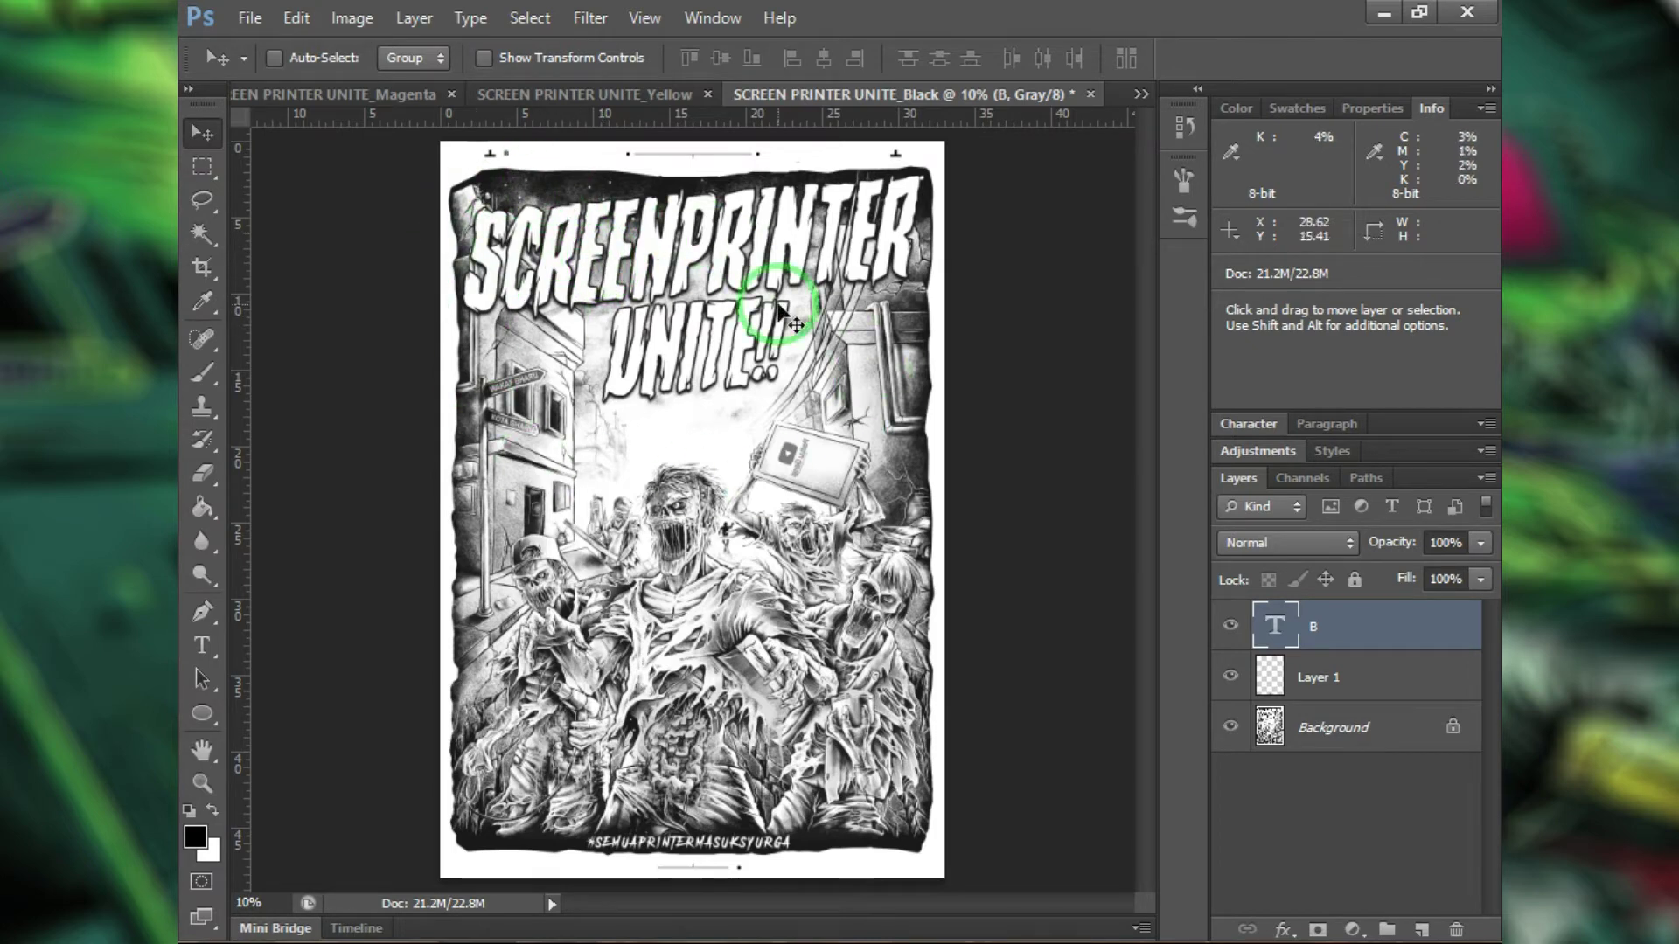
click(643, 94)
right_click(685, 437)
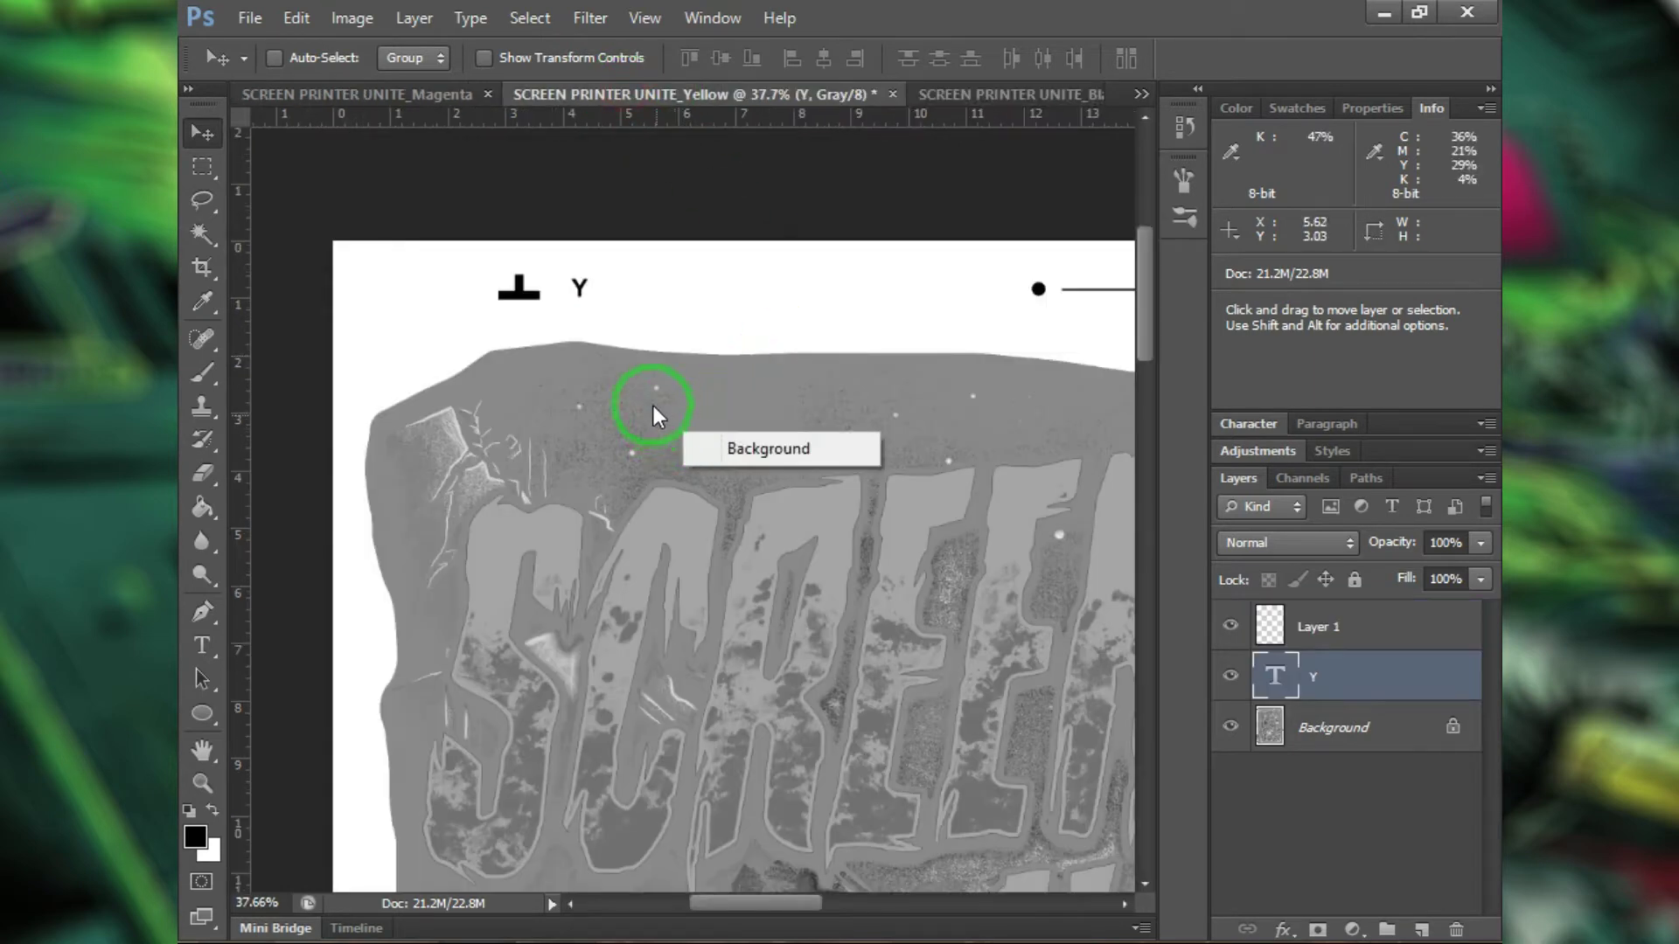
click(663, 311)
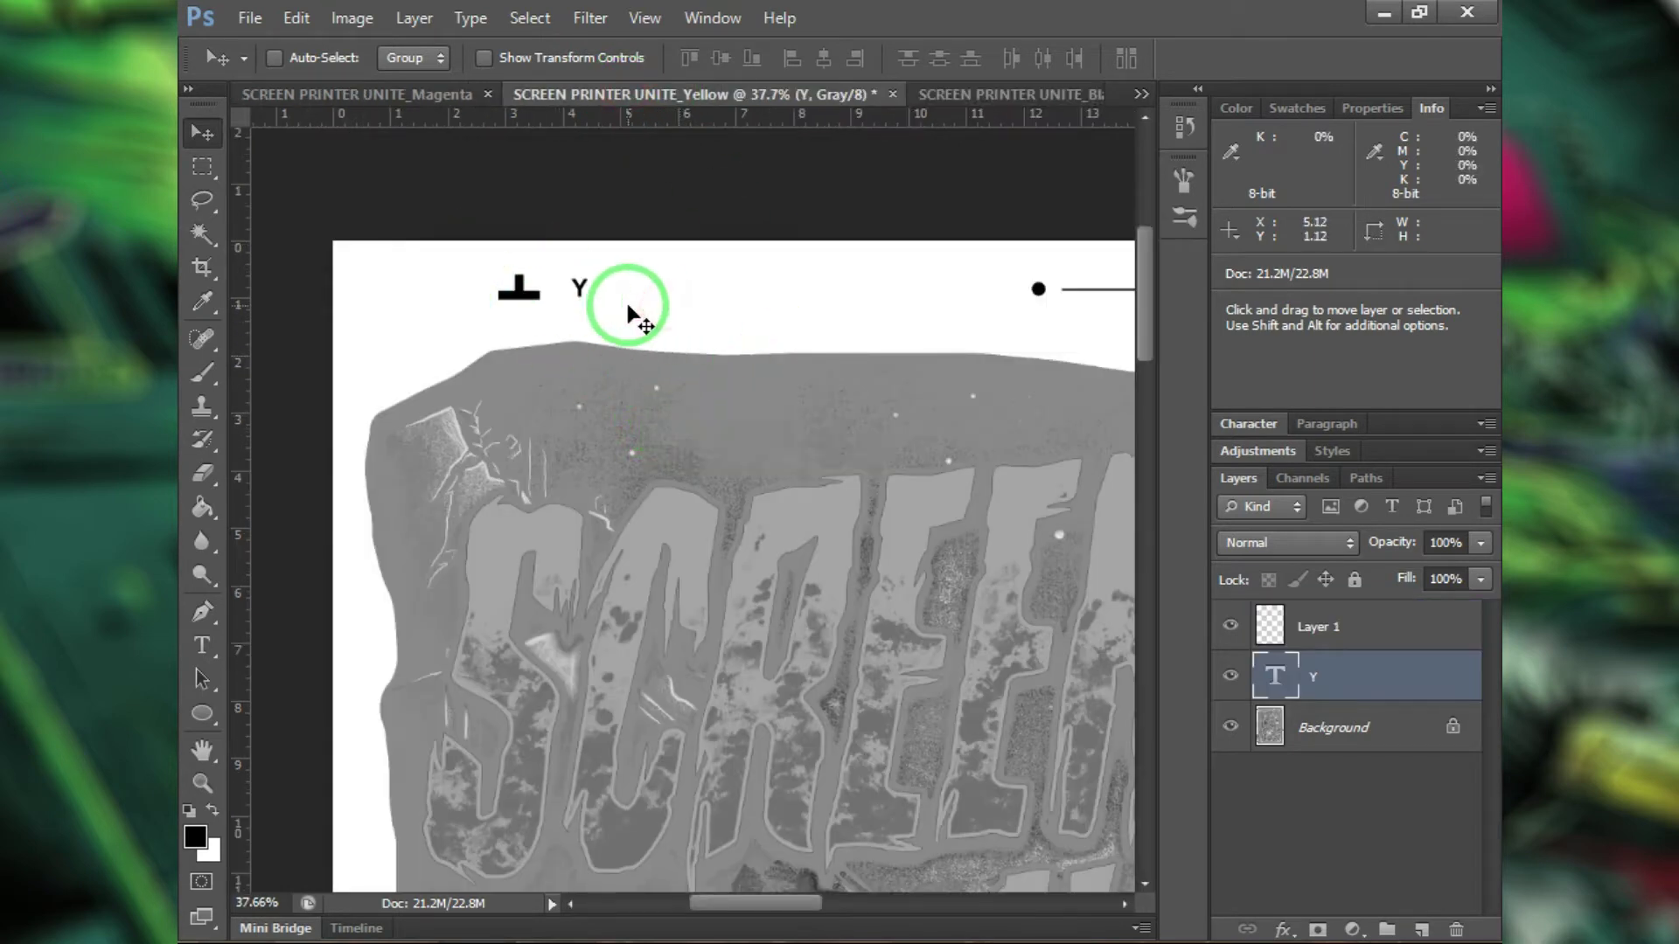
key(ctrl+0)
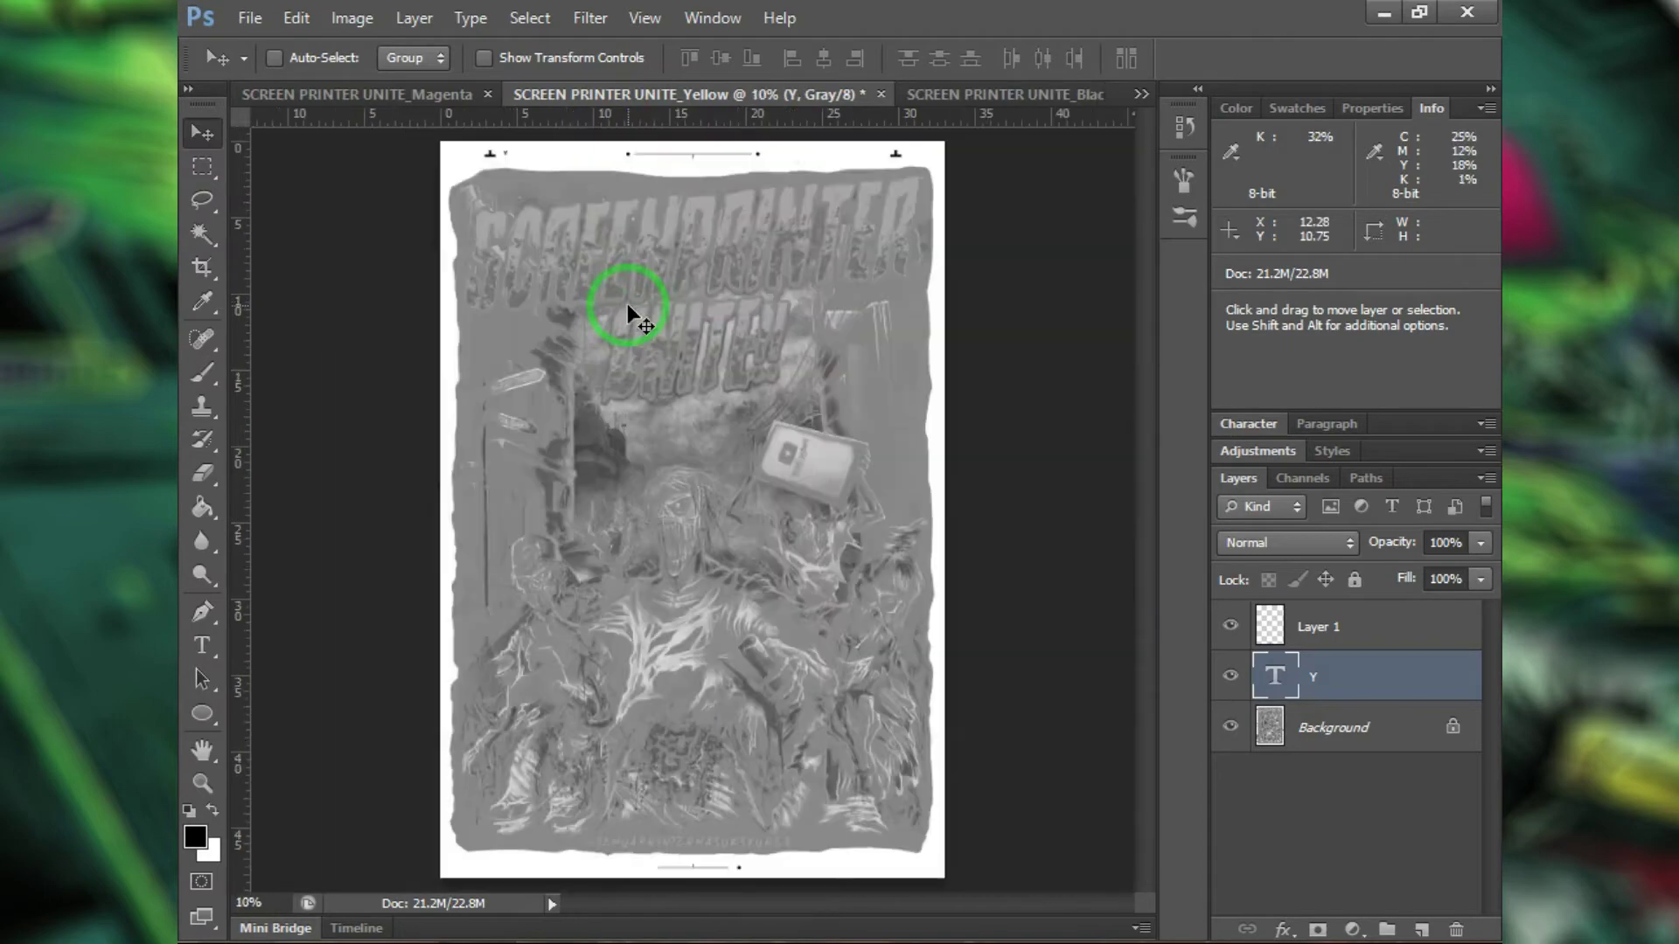
click(448, 95)
key(ctrl+0)
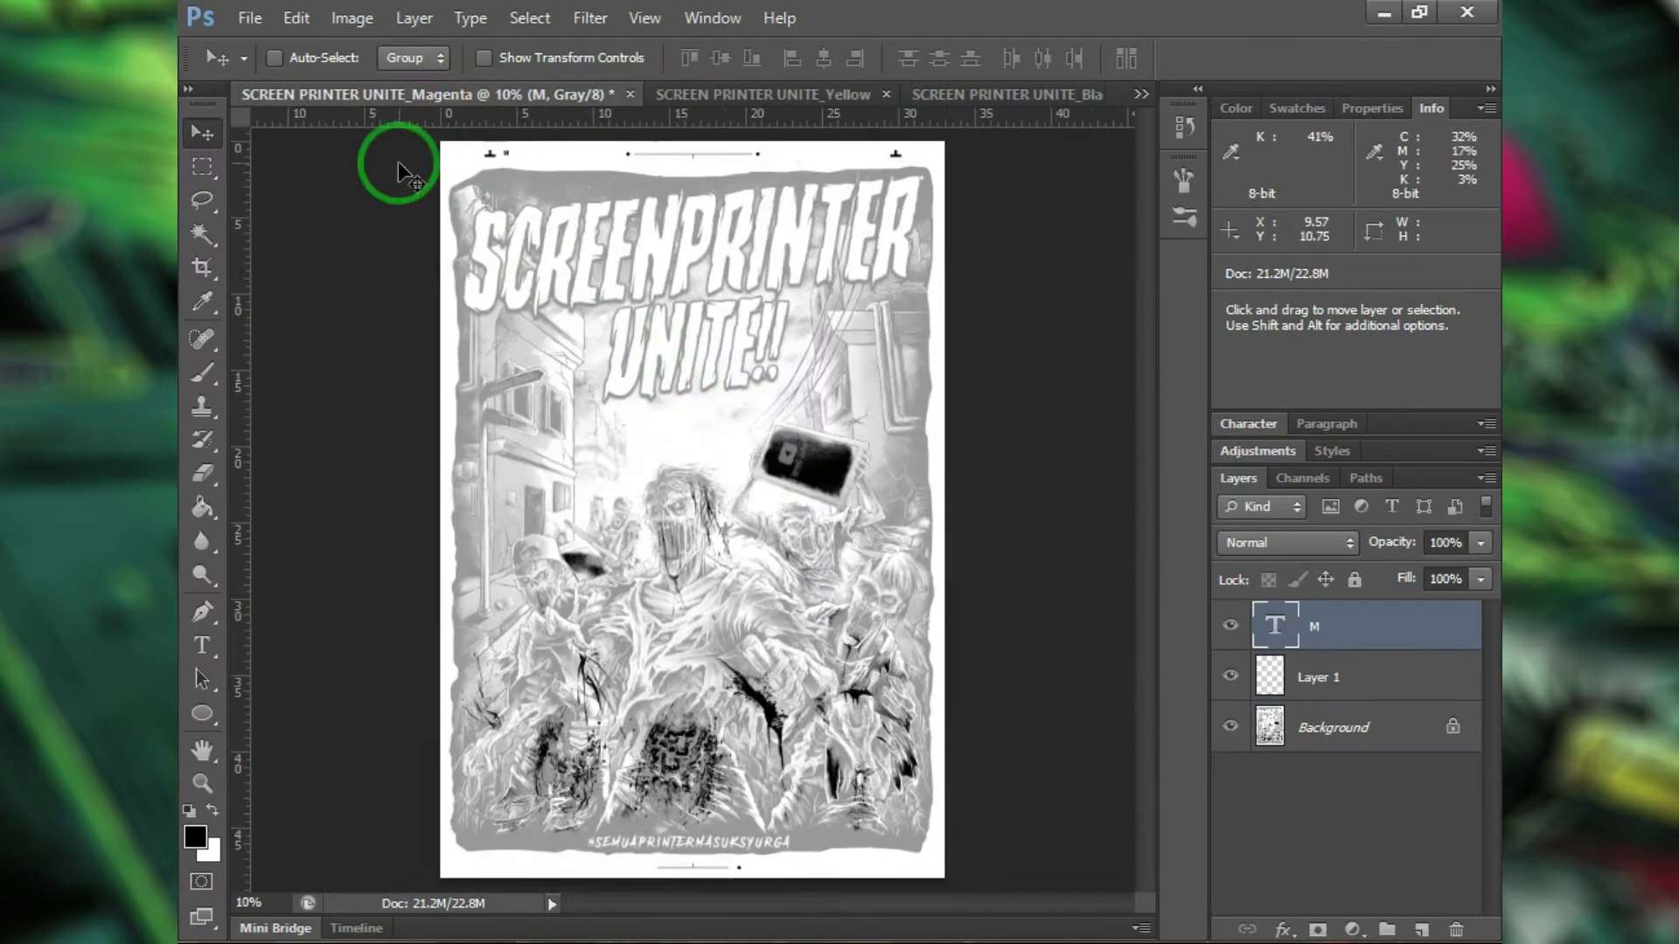
click(1141, 94)
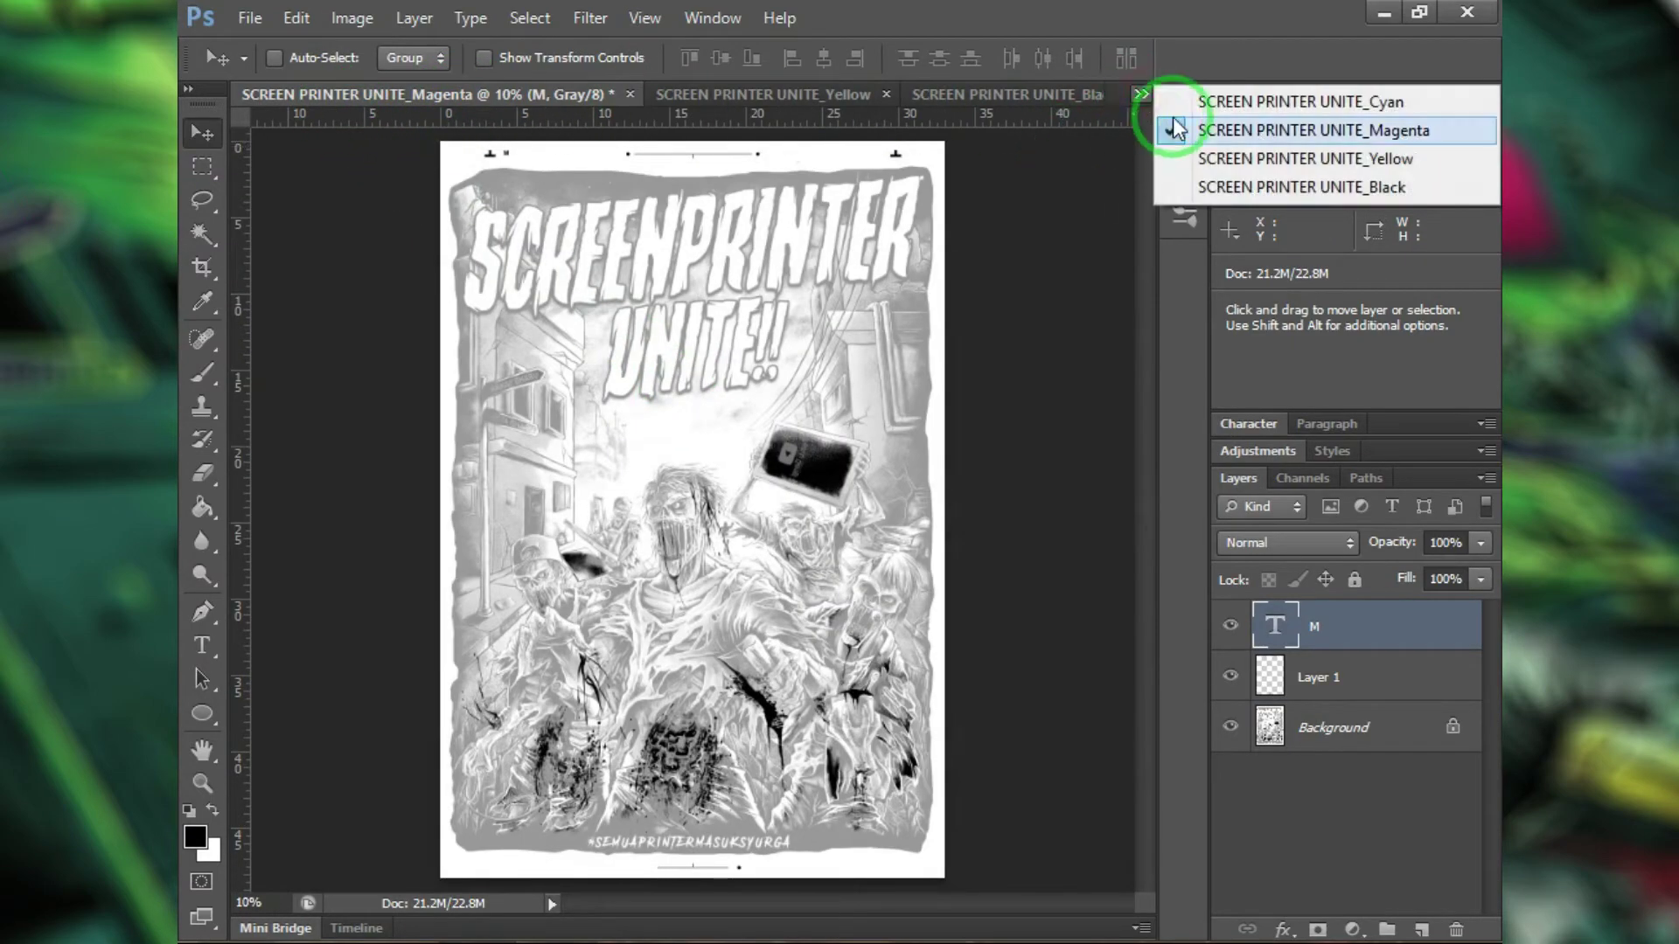
click(1193, 98)
key(ctrl+0)
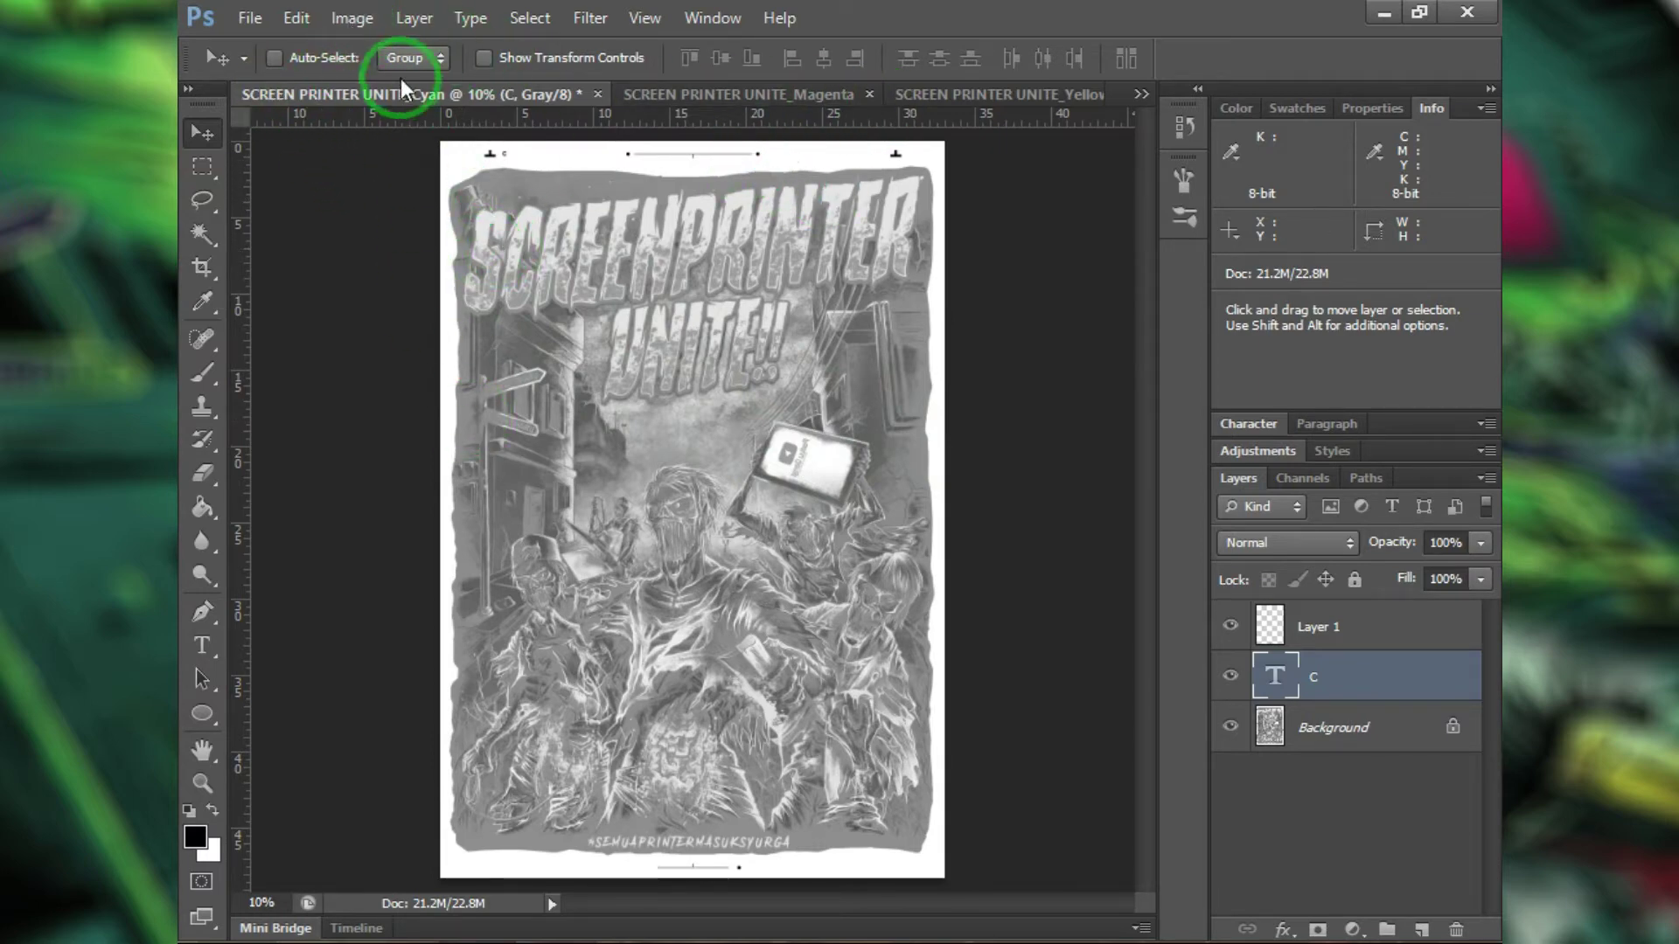
Step: Convert the Cyan document to Bitmap mode, flattening its layers, with 600 pixels/inch output and the Halftone Screen method
click(354, 21)
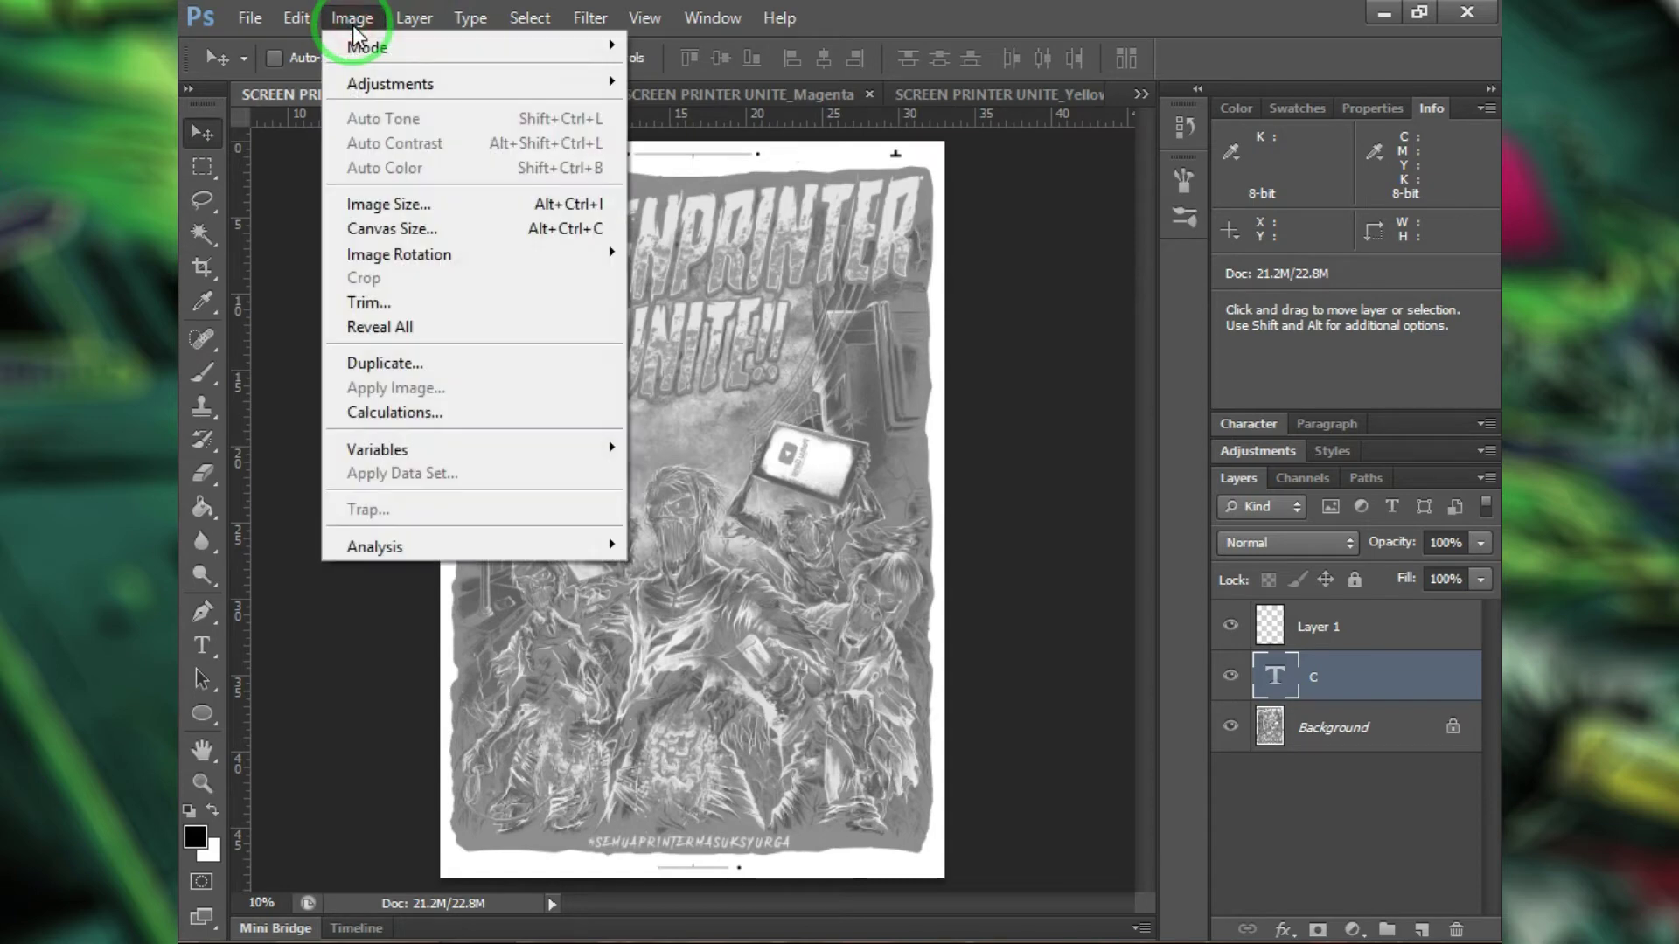
mouse_move(357, 49)
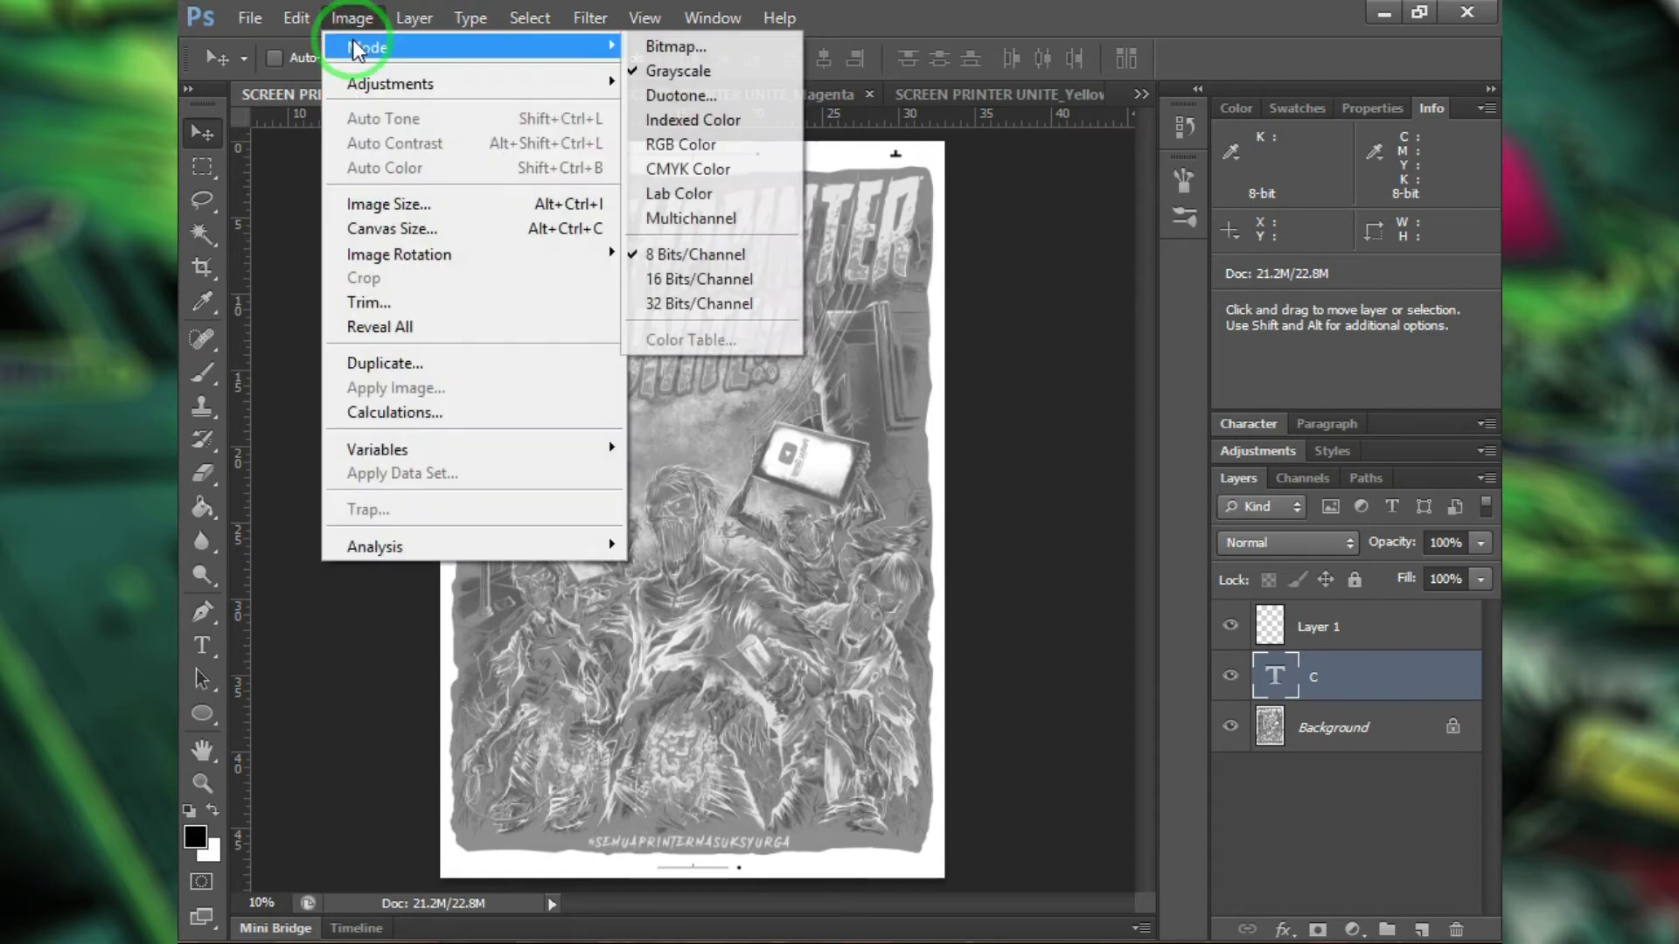
click(656, 49)
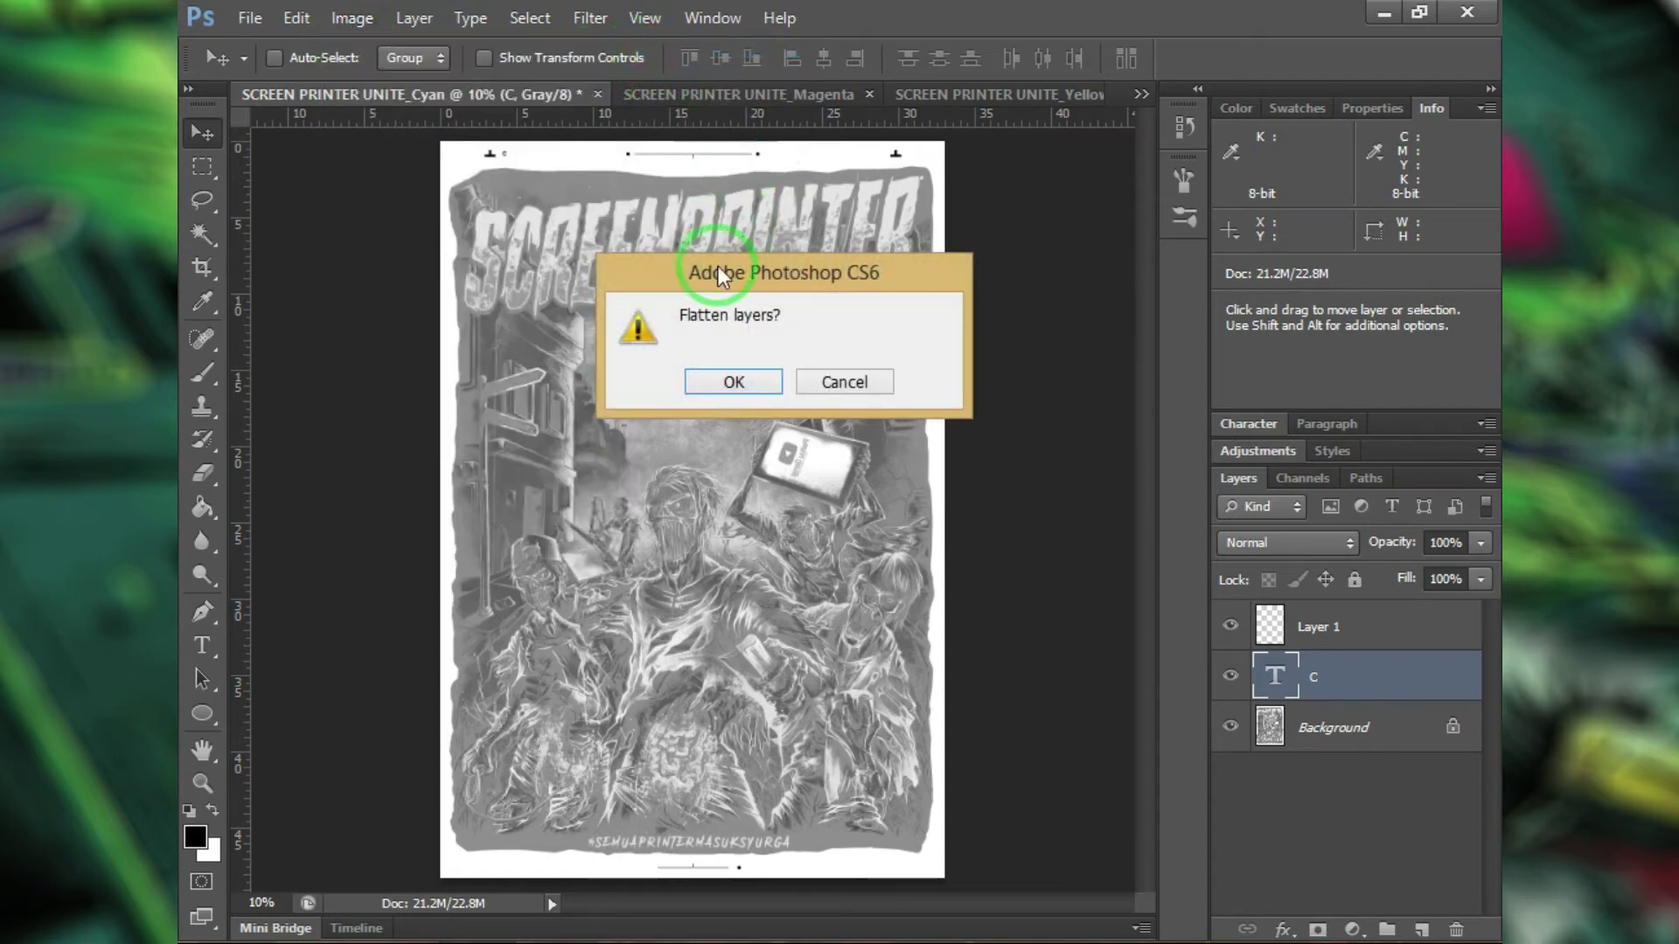
click(705, 390)
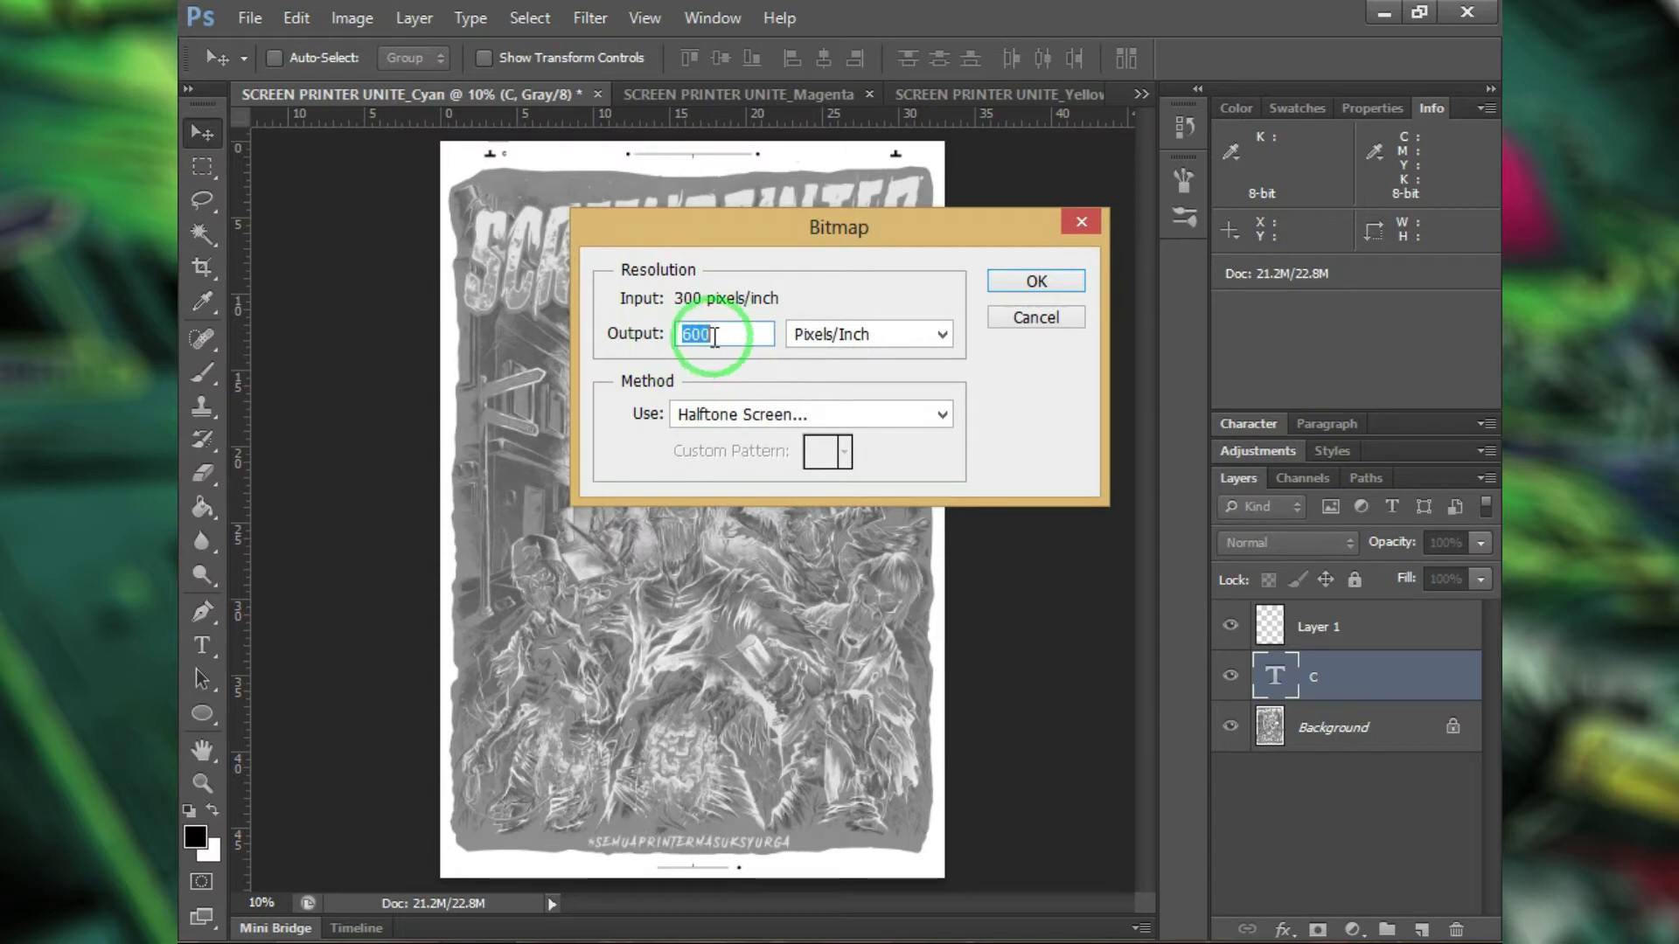
click(680, 416)
click(705, 502)
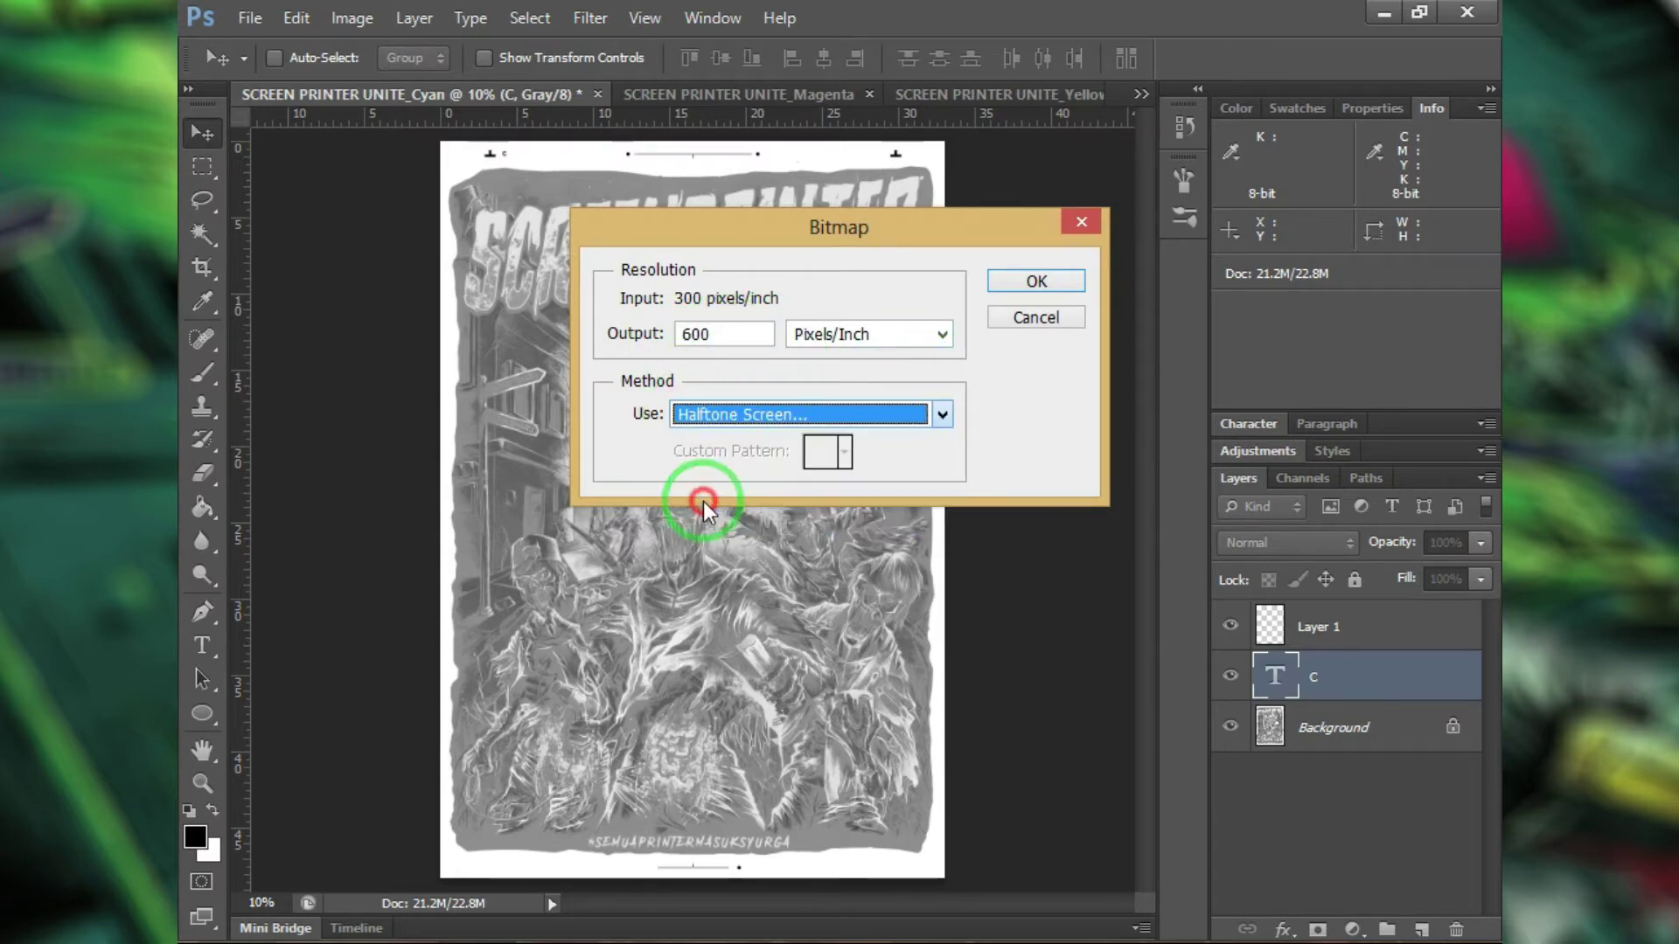
click(1041, 281)
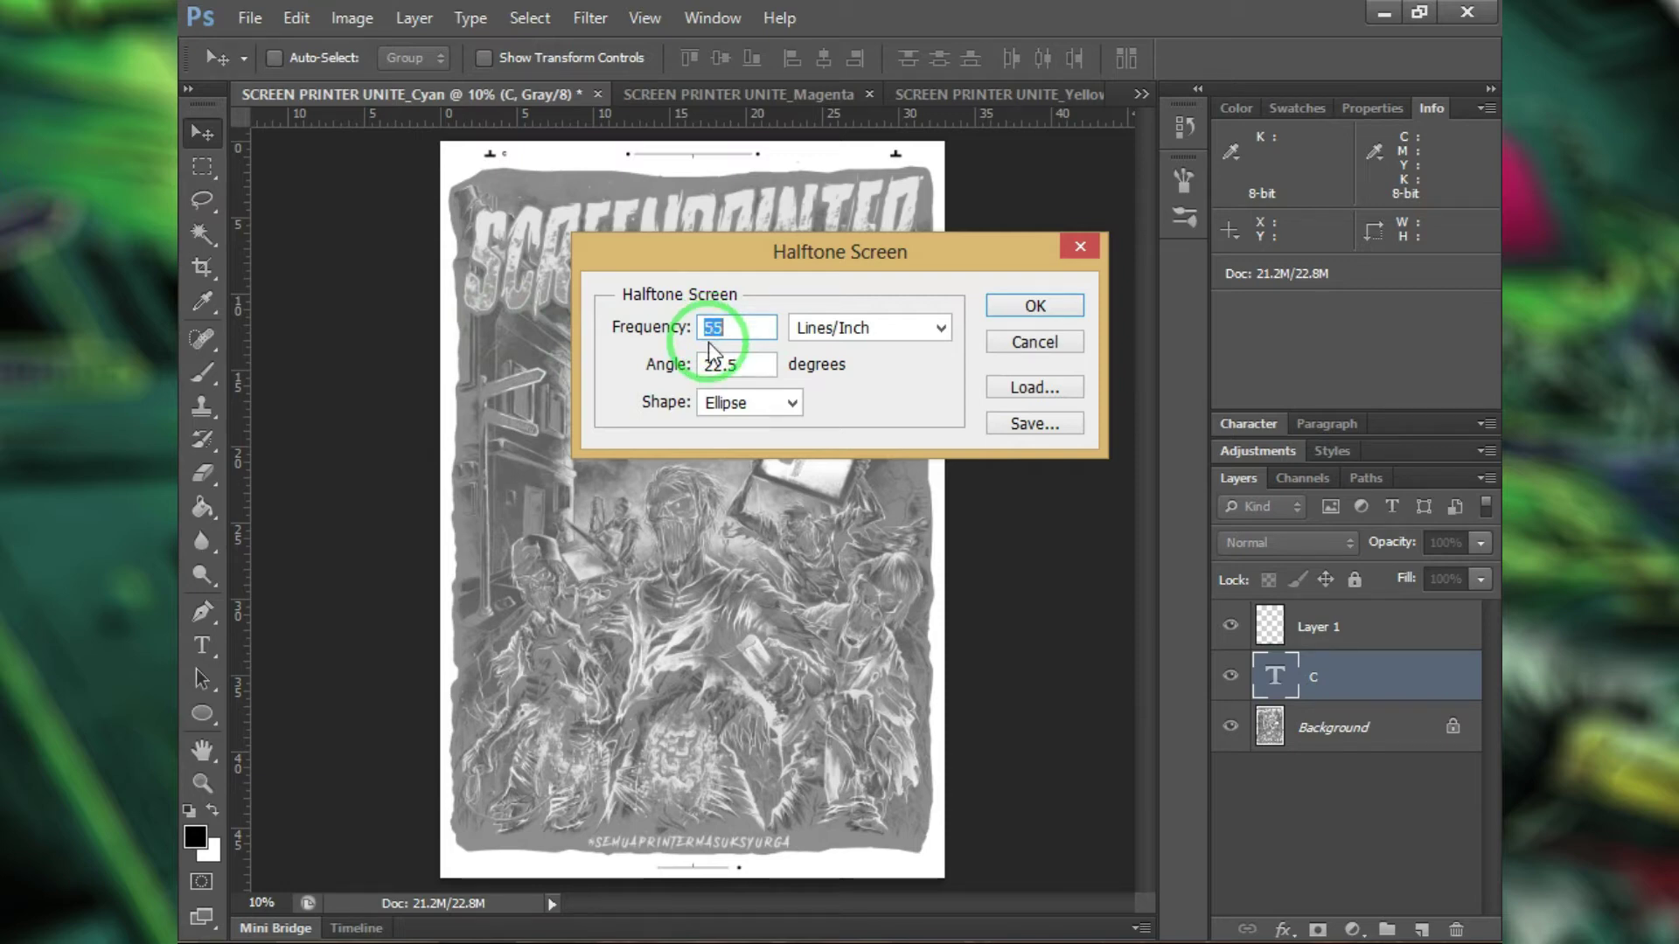
Step: Apply the halftone screen to the Cyan document at 55 lines/inch and 22.5 degrees with the Ellipse shape
click(746, 408)
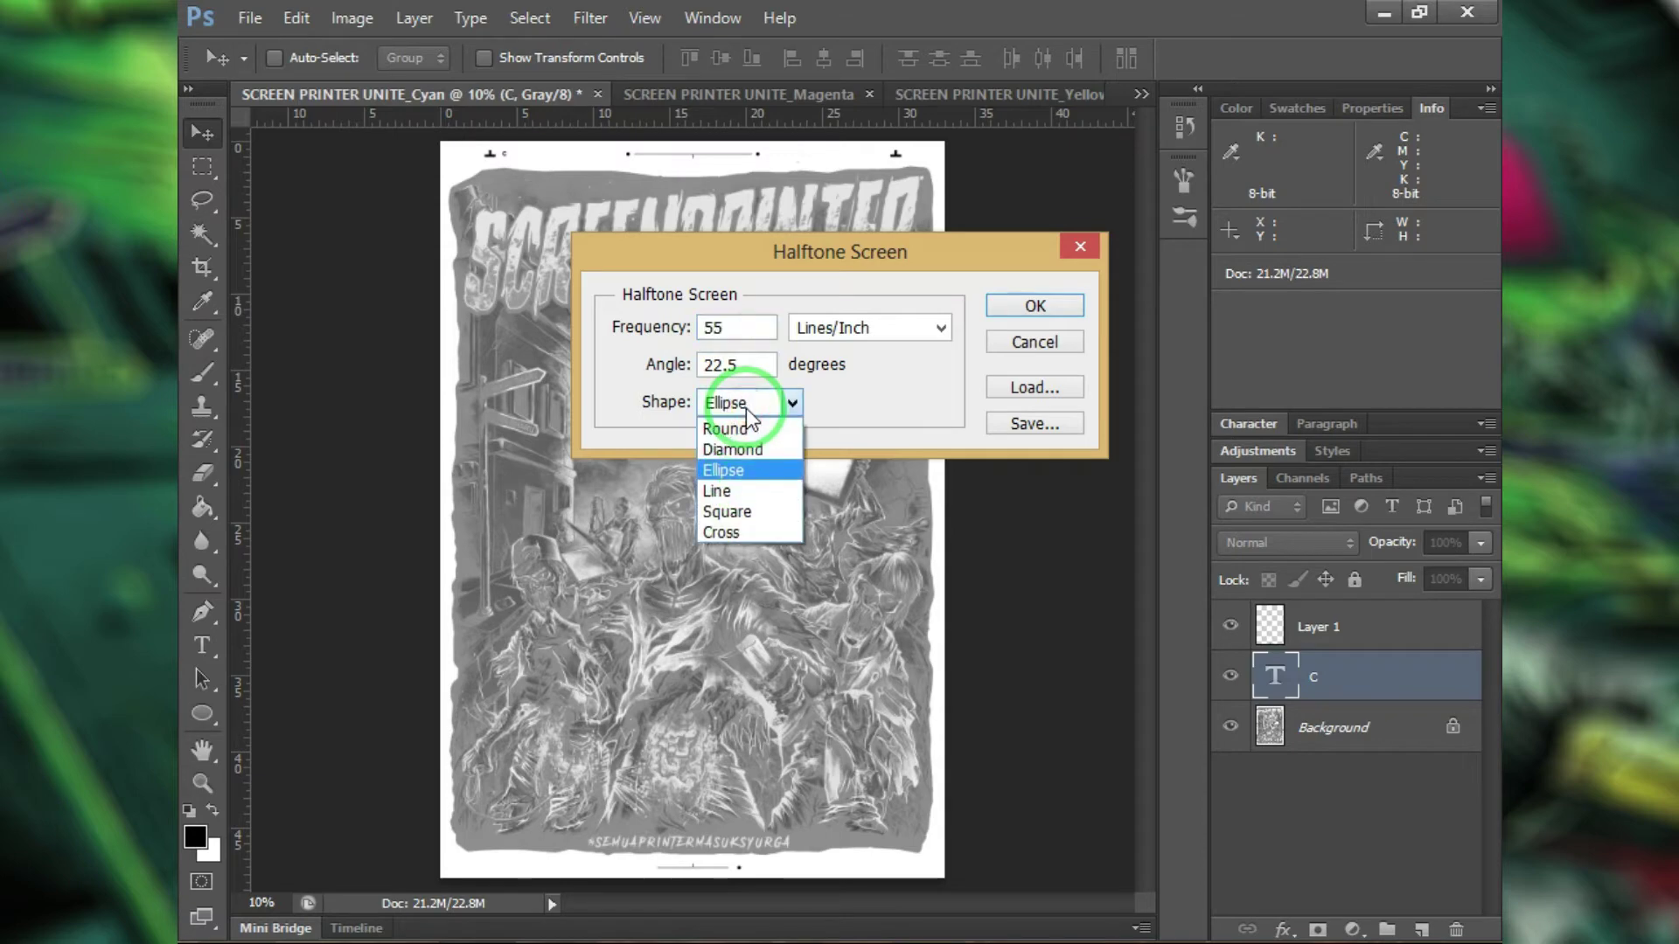
click(730, 470)
click(1016, 311)
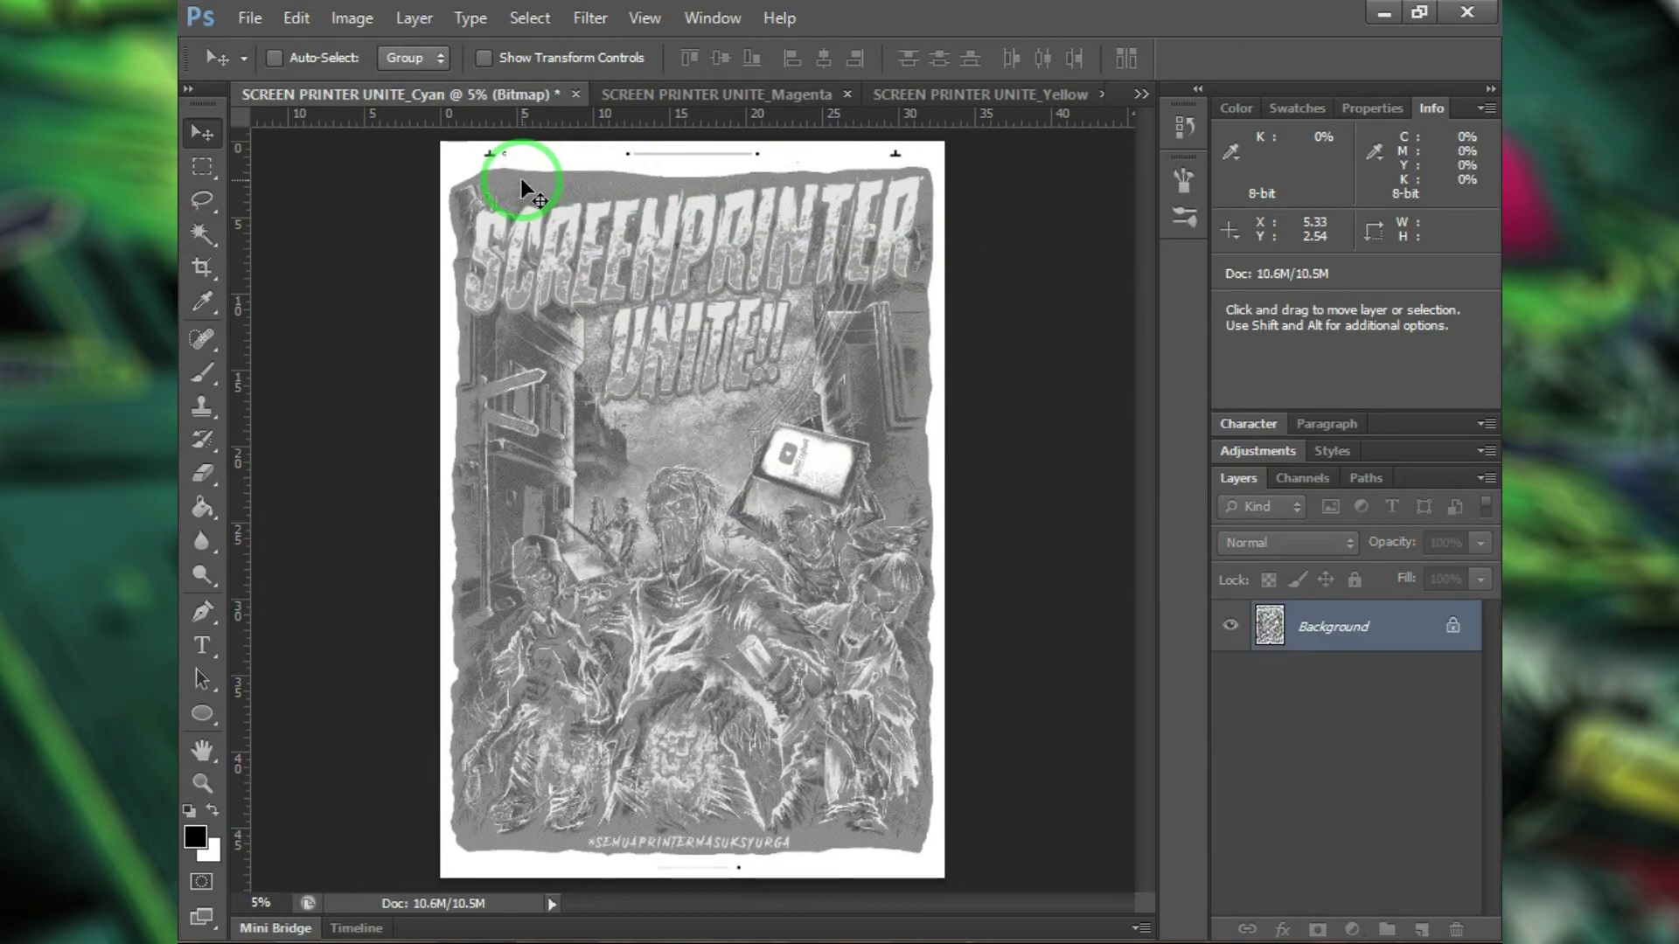
scroll(522, 181, up, 6)
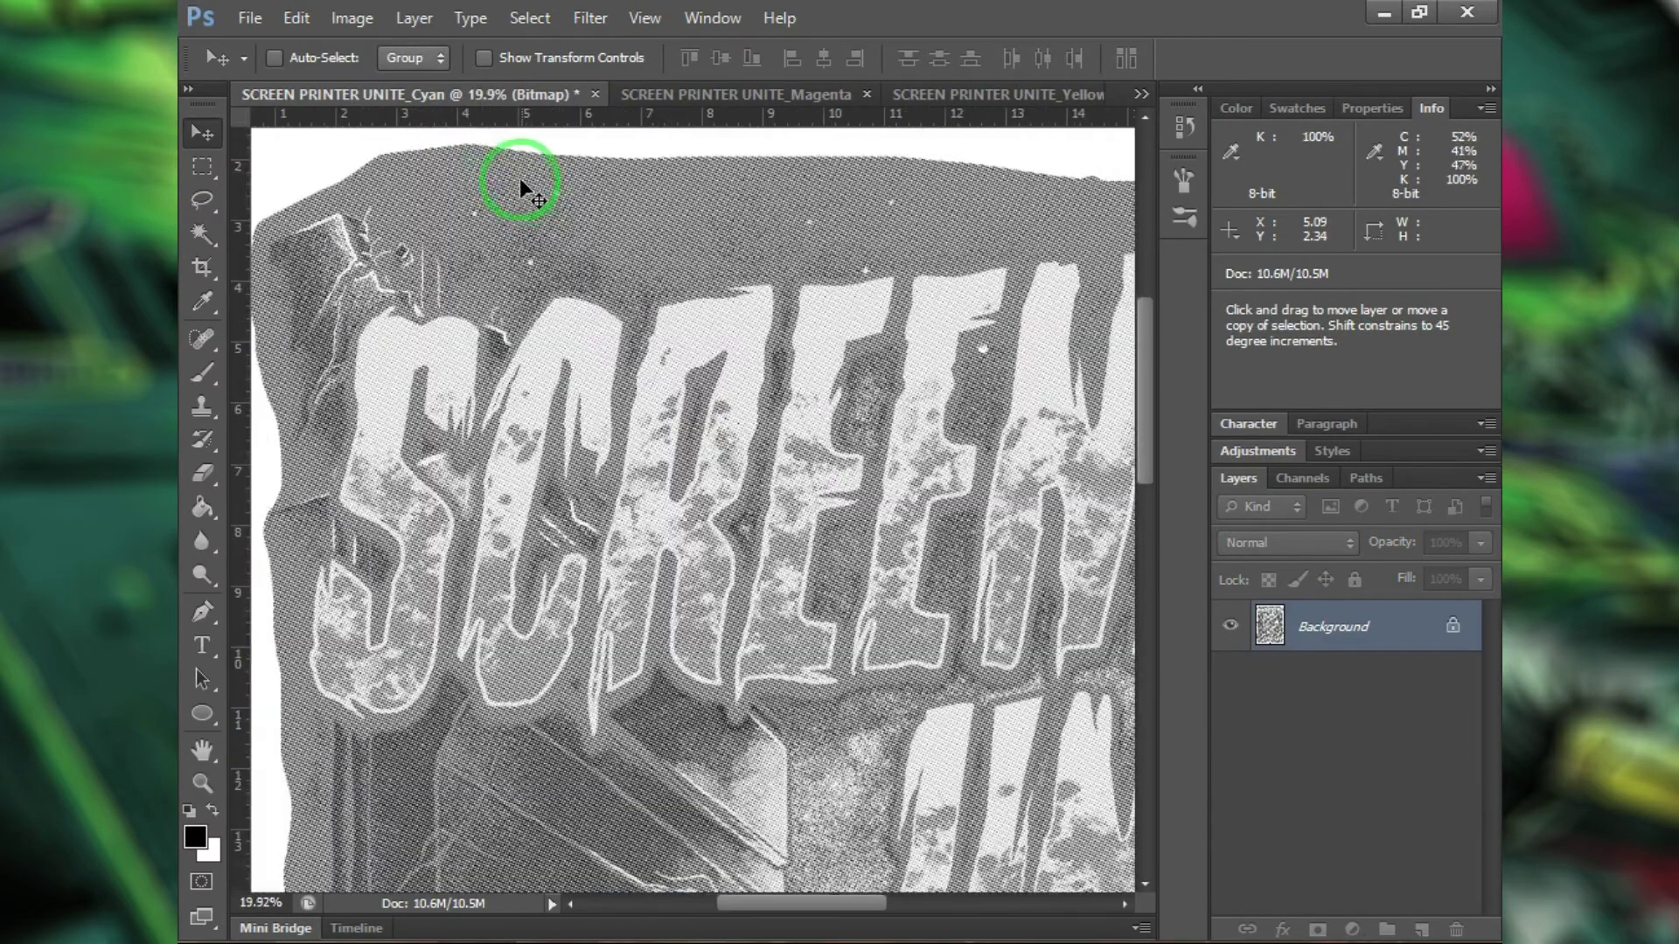
scroll(516, 310, up, 5)
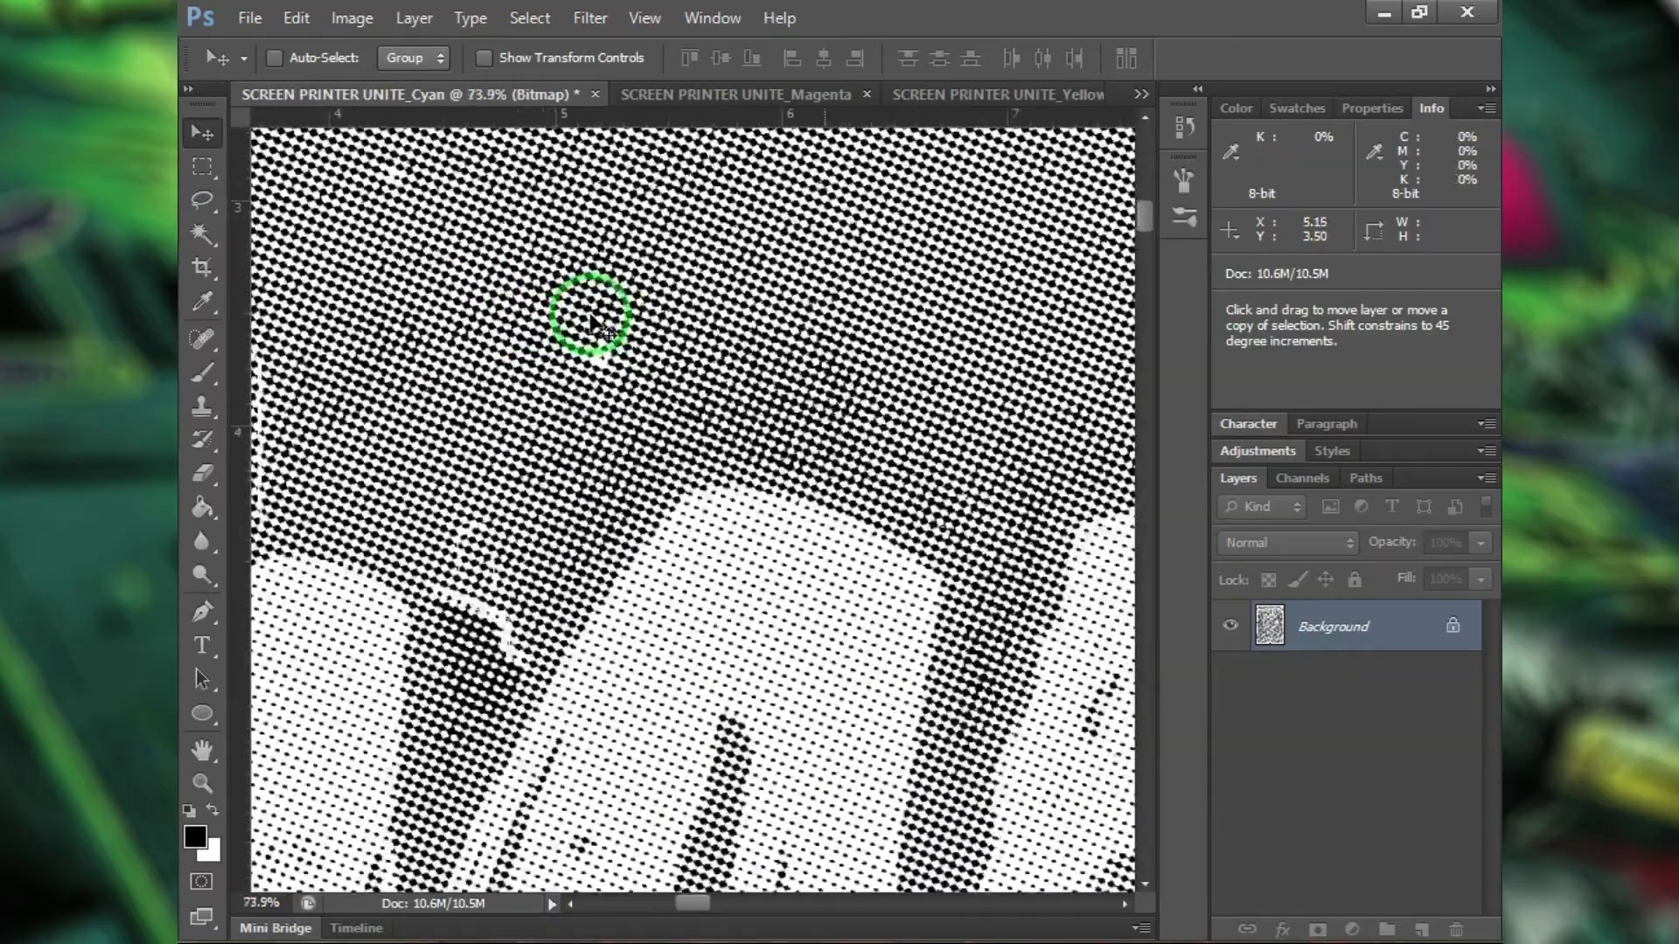
Step: Examine the halftone dots in the Cyan document up close across the title lettering and the central zombie, comparing them with the whole poster
scroll(592, 319, down, 4)
mouse_move(592, 318)
mouse_down()
mouse_move(648, 349)
mouse_move(704, 453)
mouse_move(674, 450)
mouse_move(600, 300)
mouse_up()
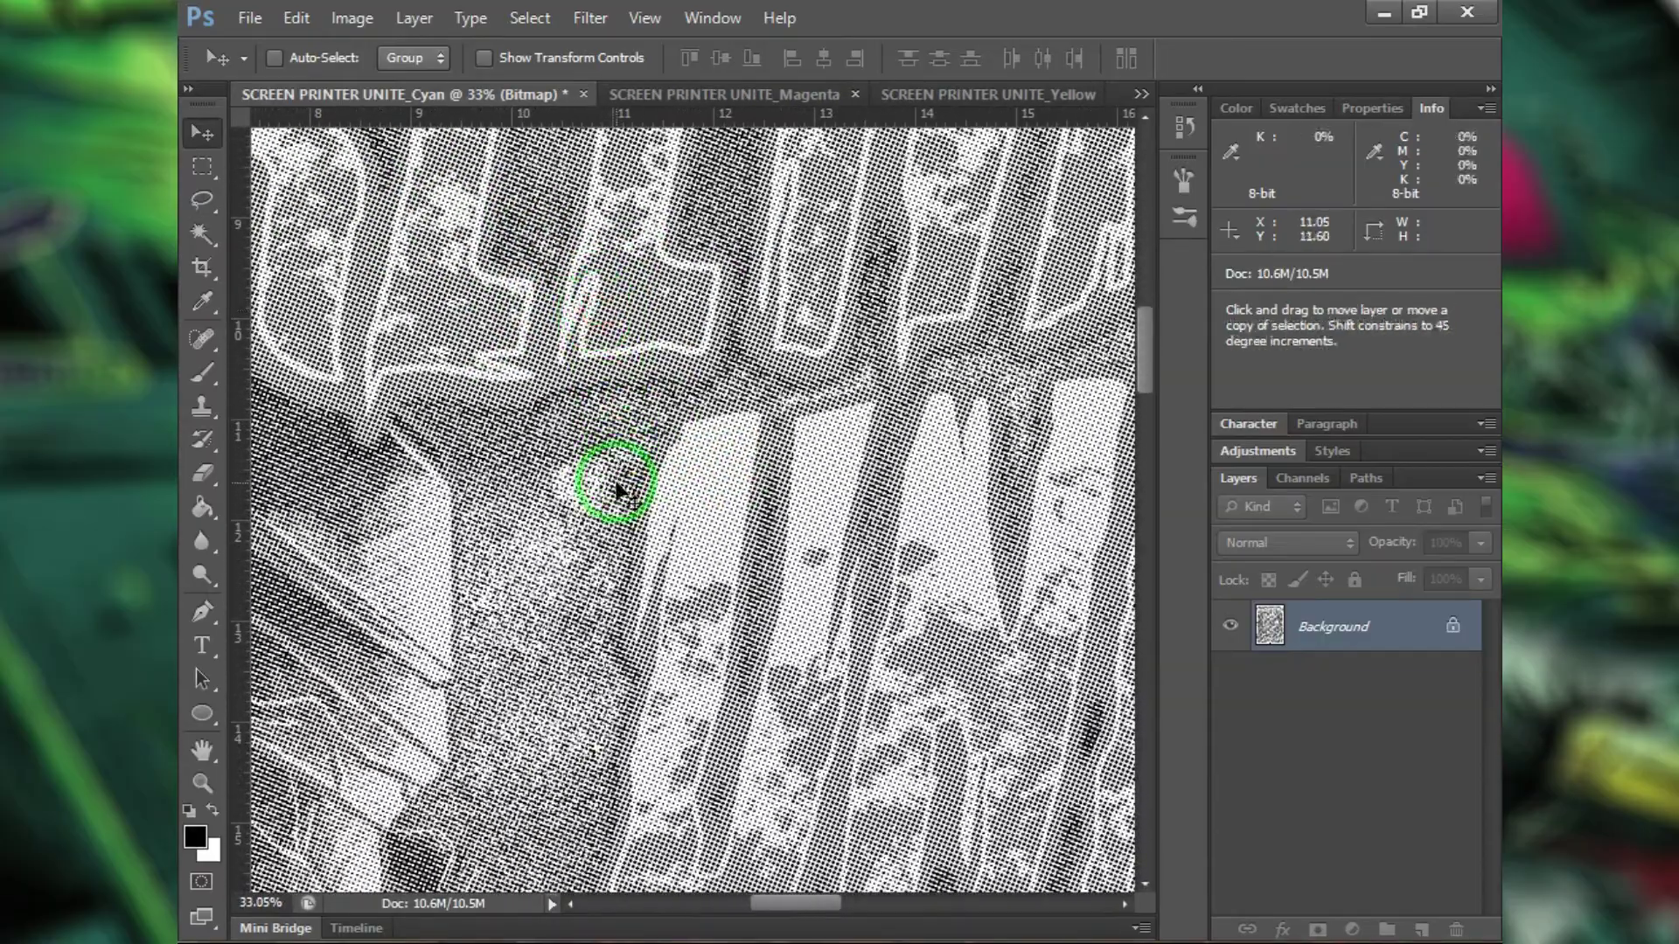
scroll(617, 490, up, 3)
scroll(617, 490, up, 2)
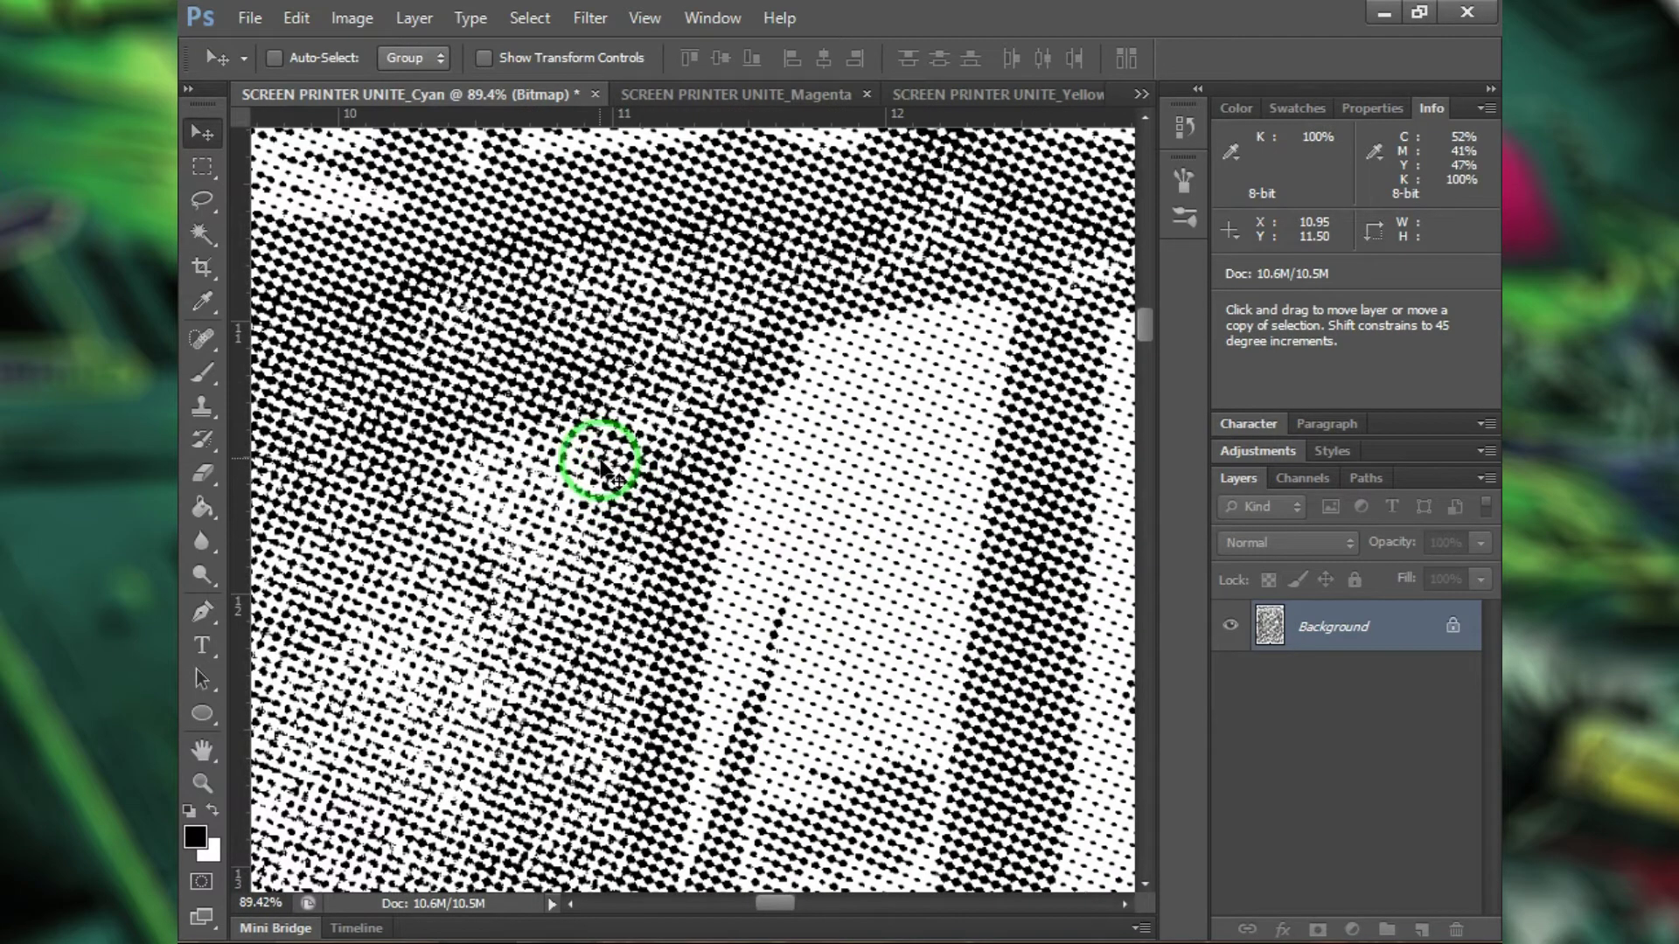
scroll(363, 385, down, 10)
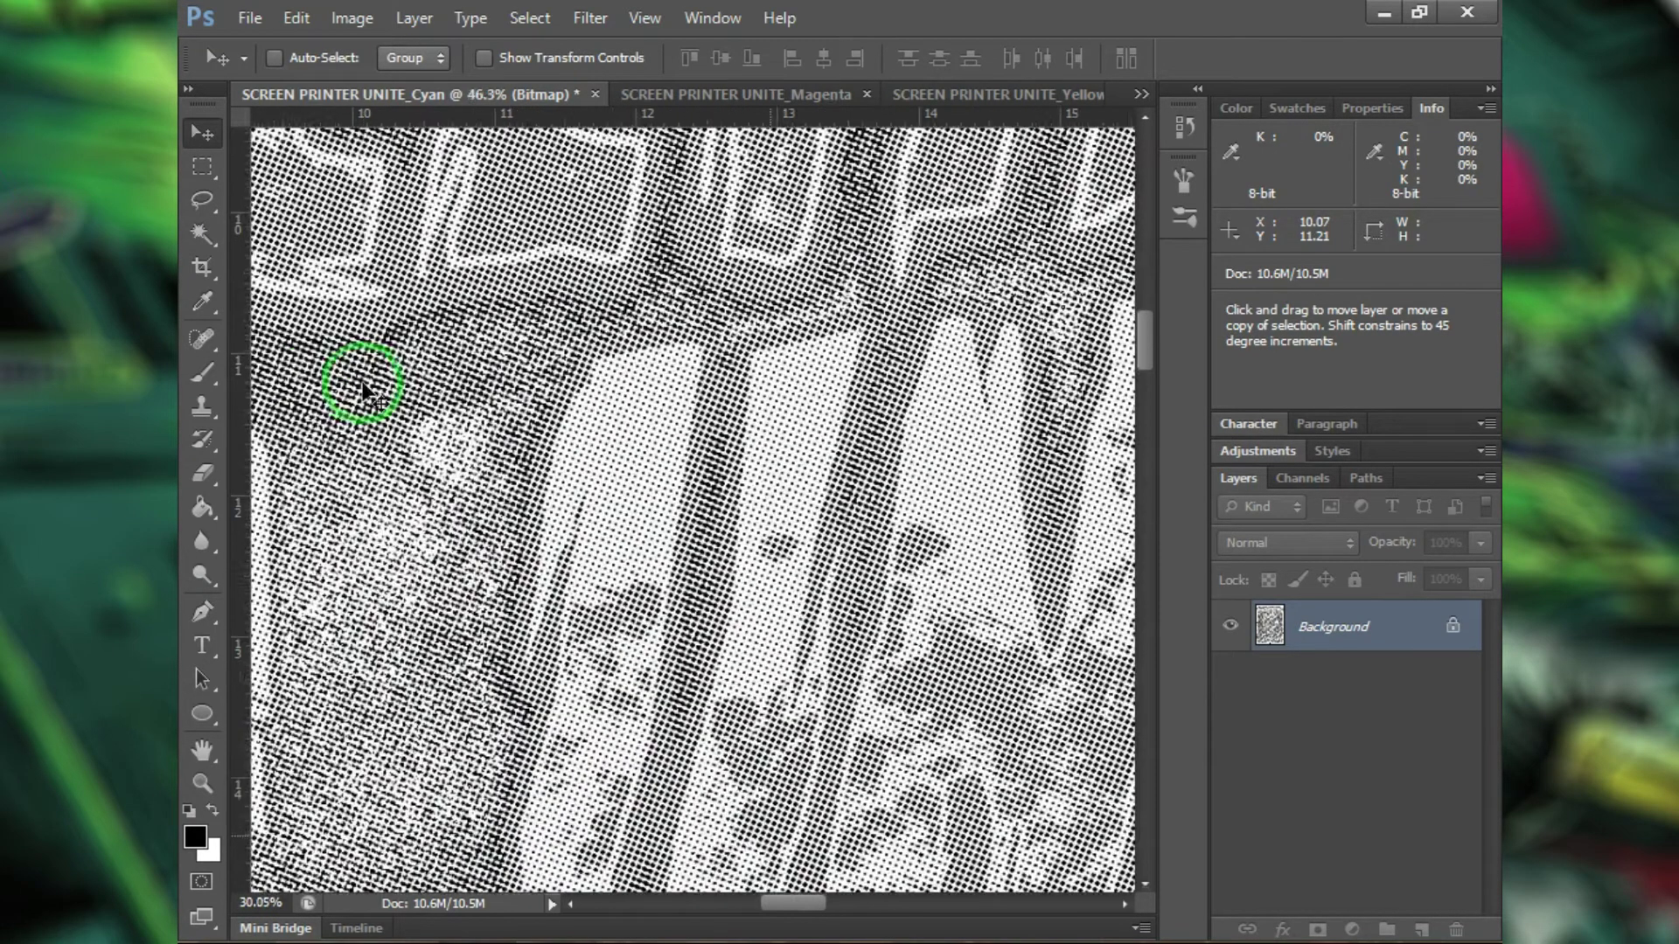
scroll(573, 437, up, 8)
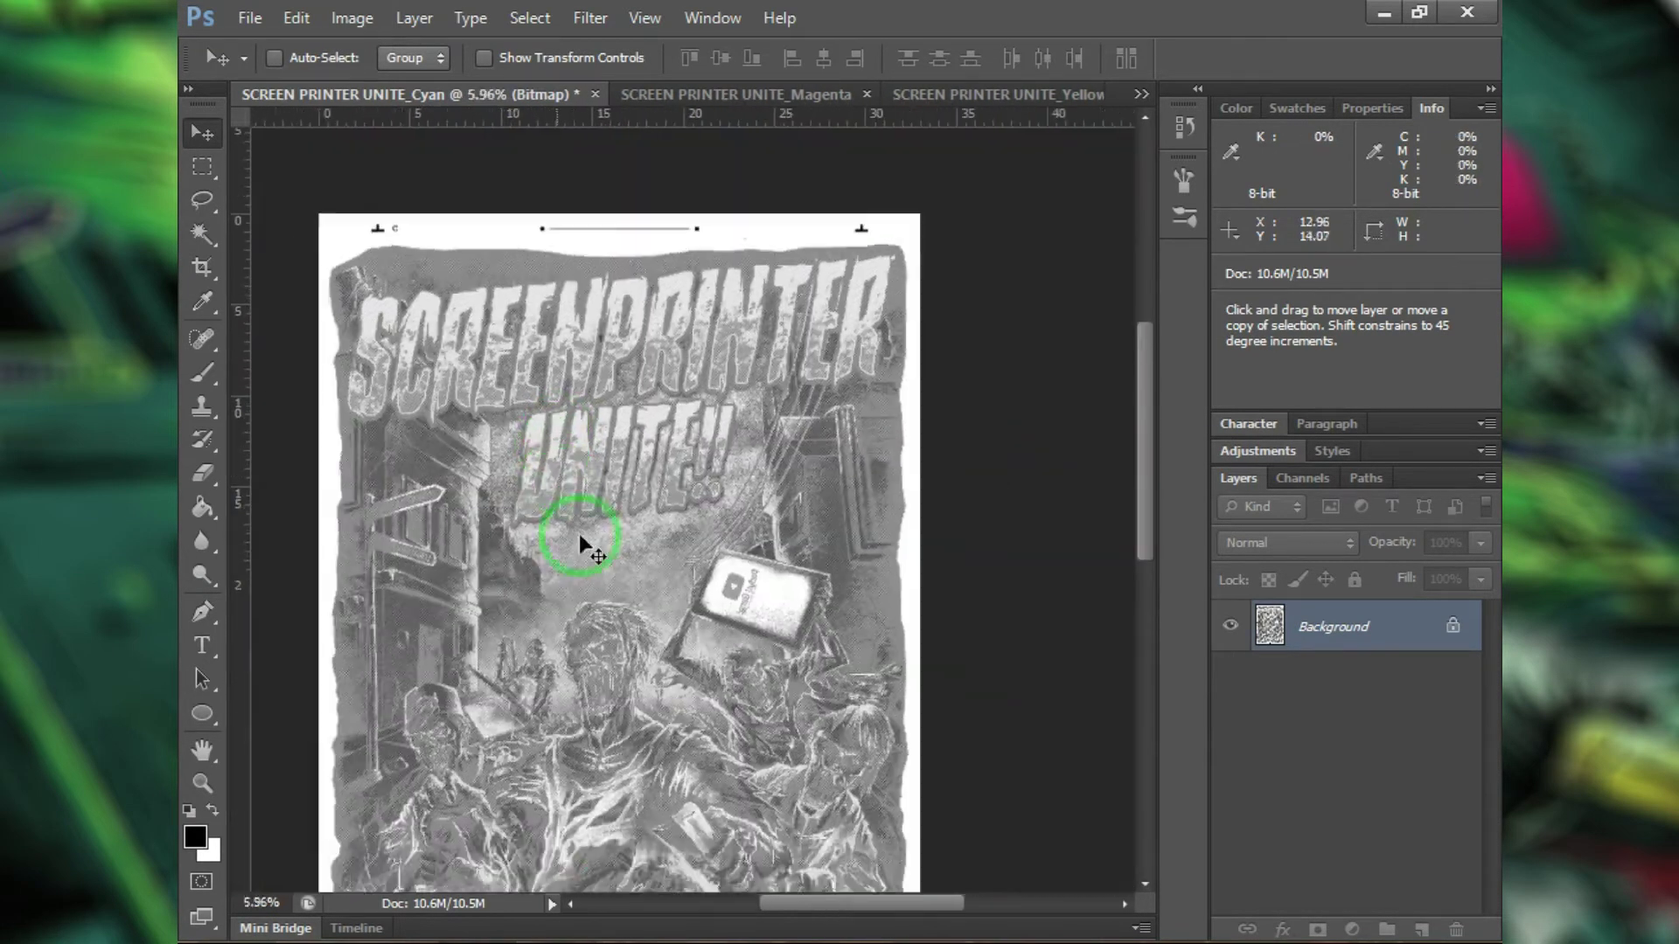
scroll(600, 562, down, 8)
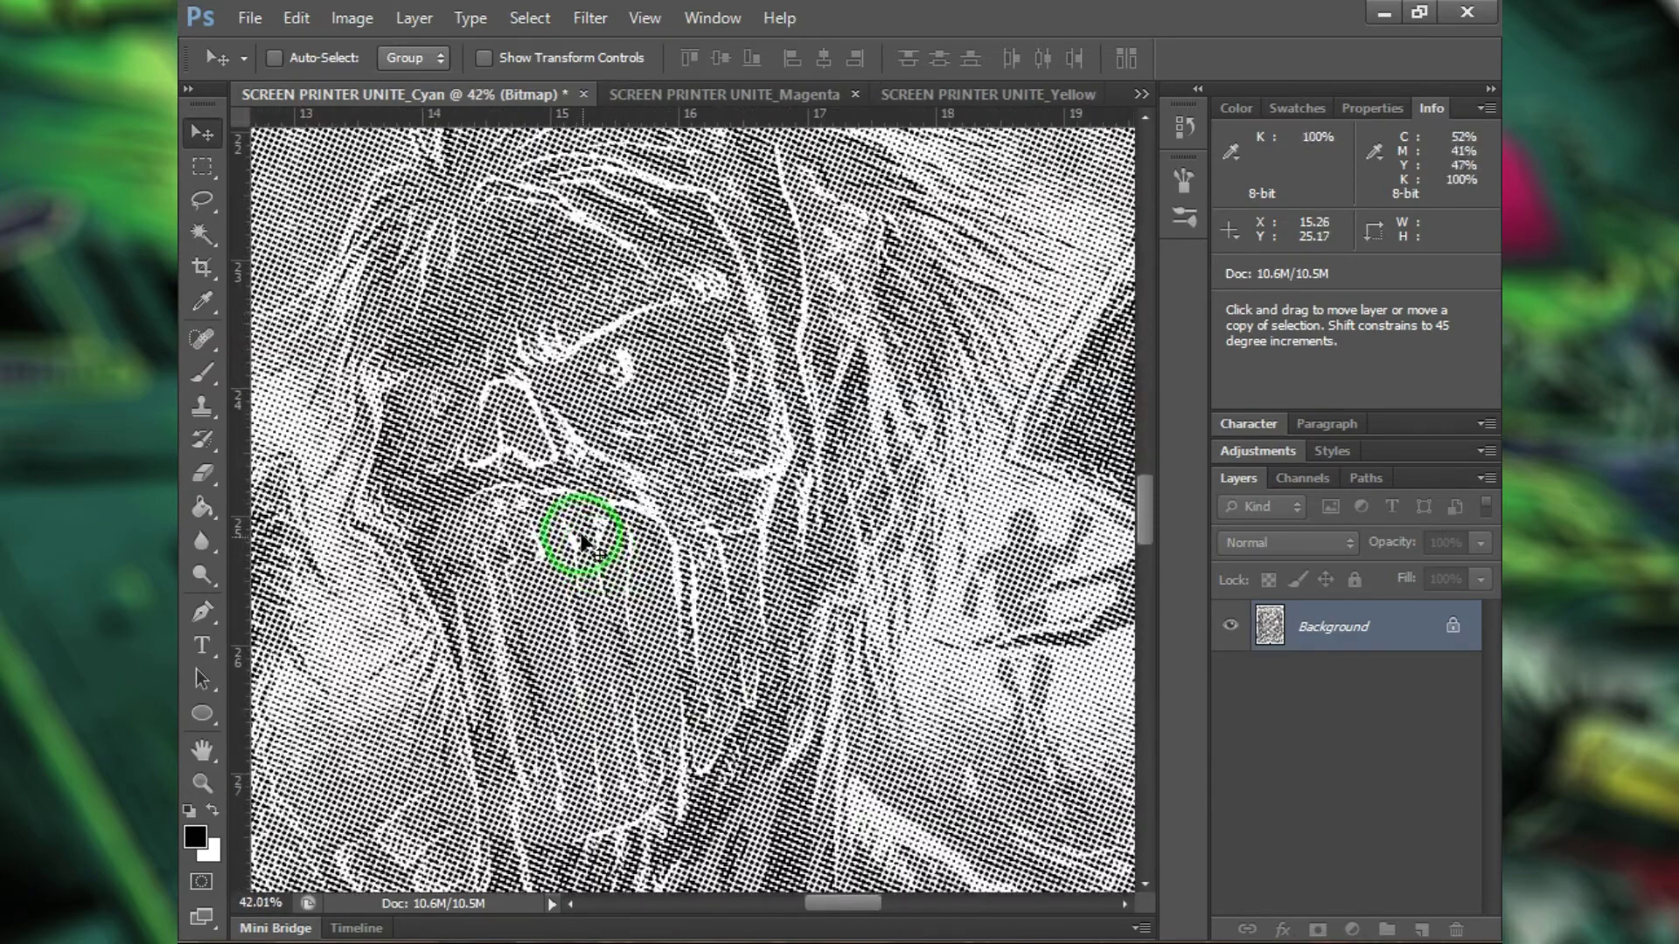
scroll(527, 438, down, 2)
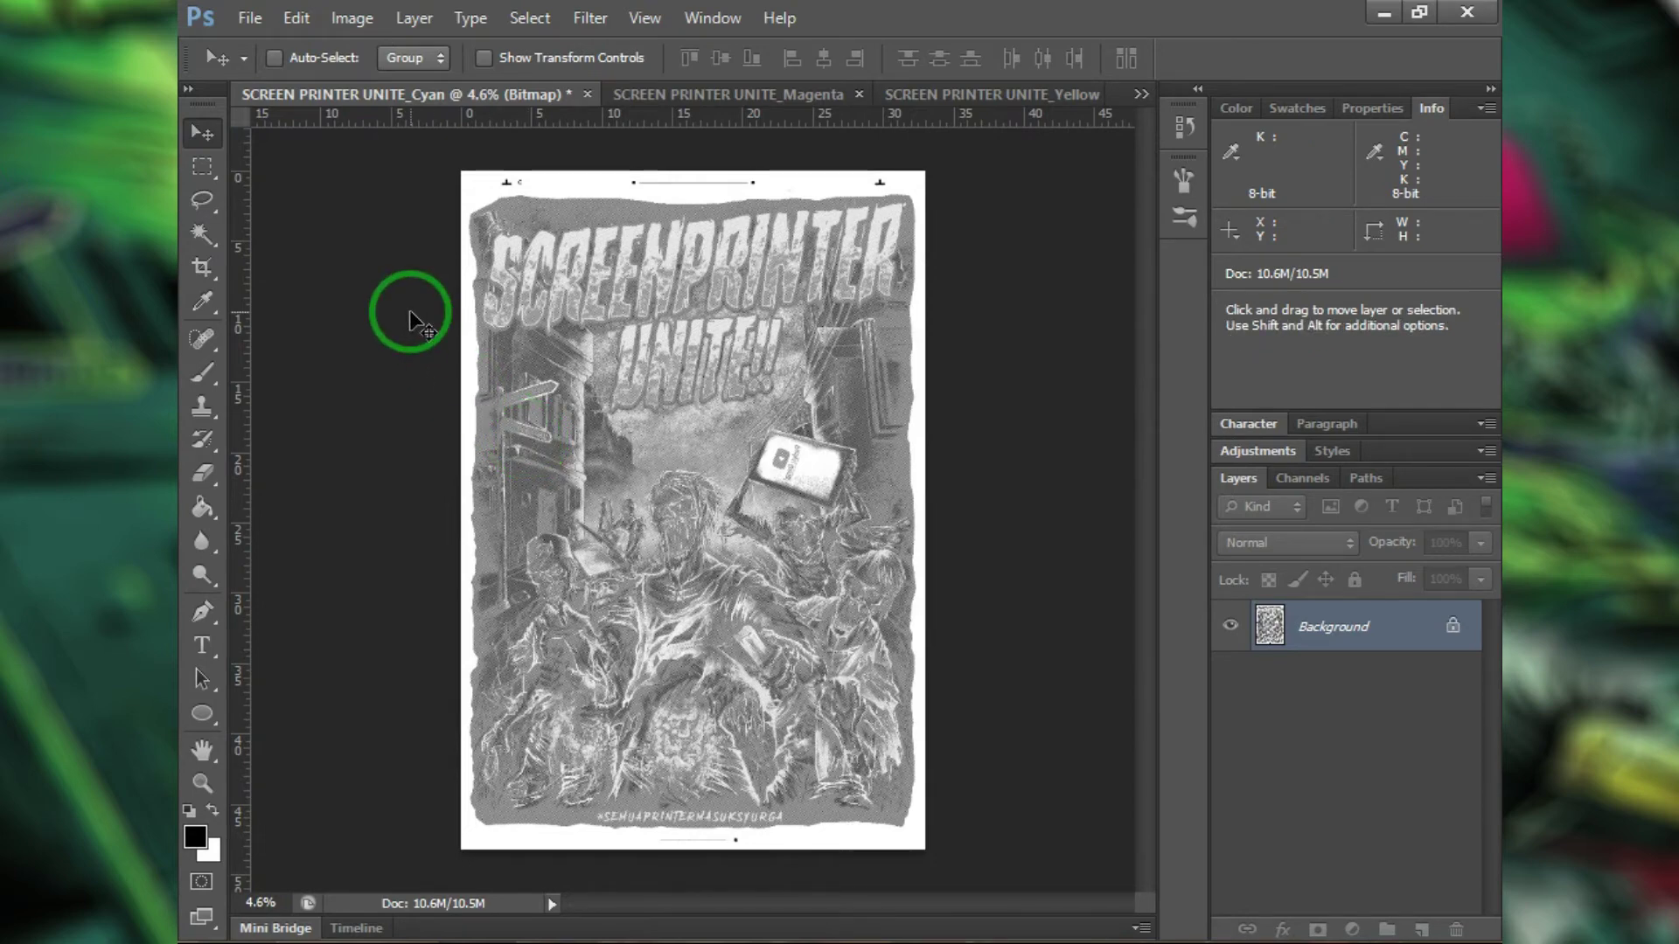
Step: Convert the Cyan bitmap back to Grayscale mode with a size ratio of 1 and check the poster's title area
click(354, 19)
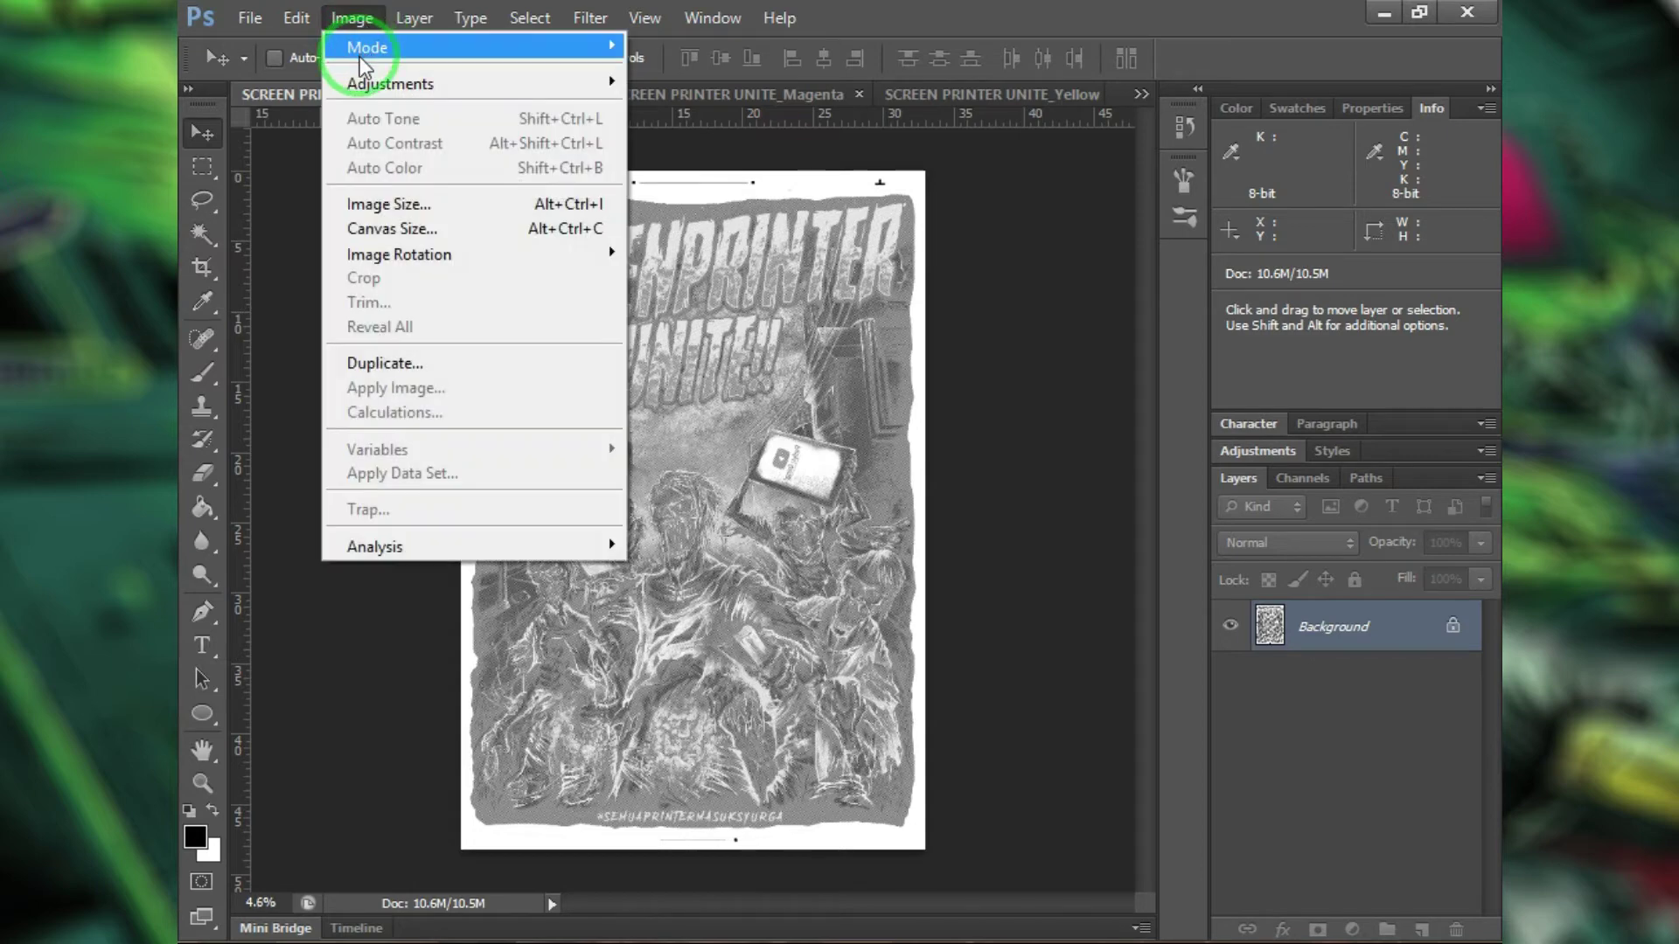
mouse_move(355, 54)
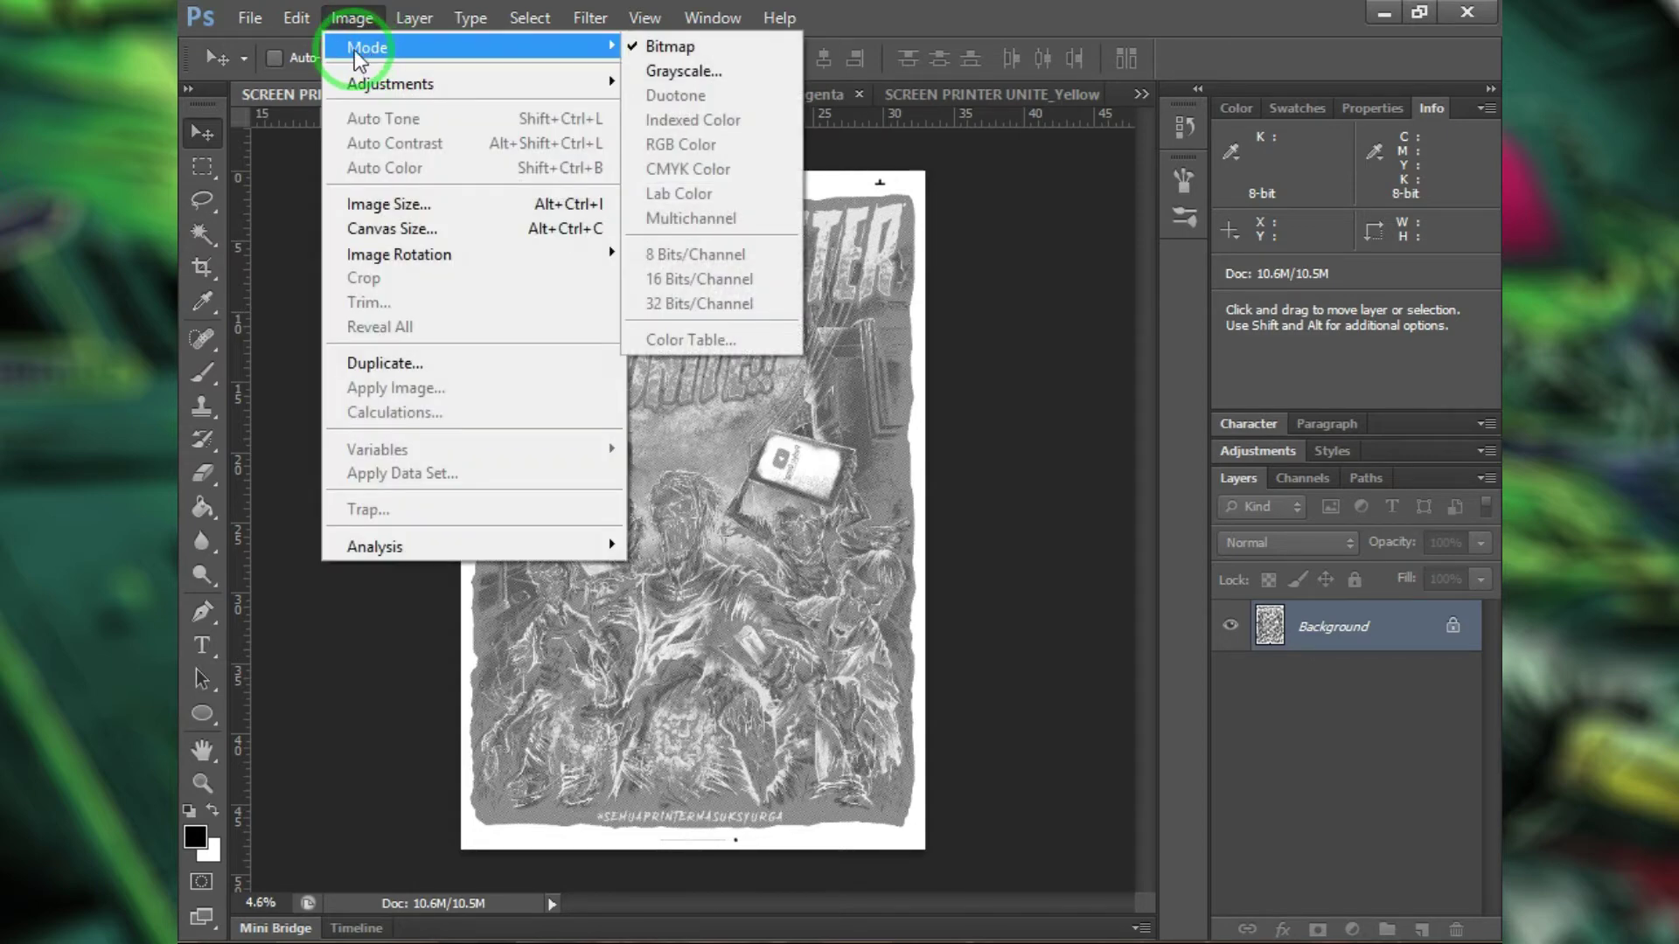
click(918, 10)
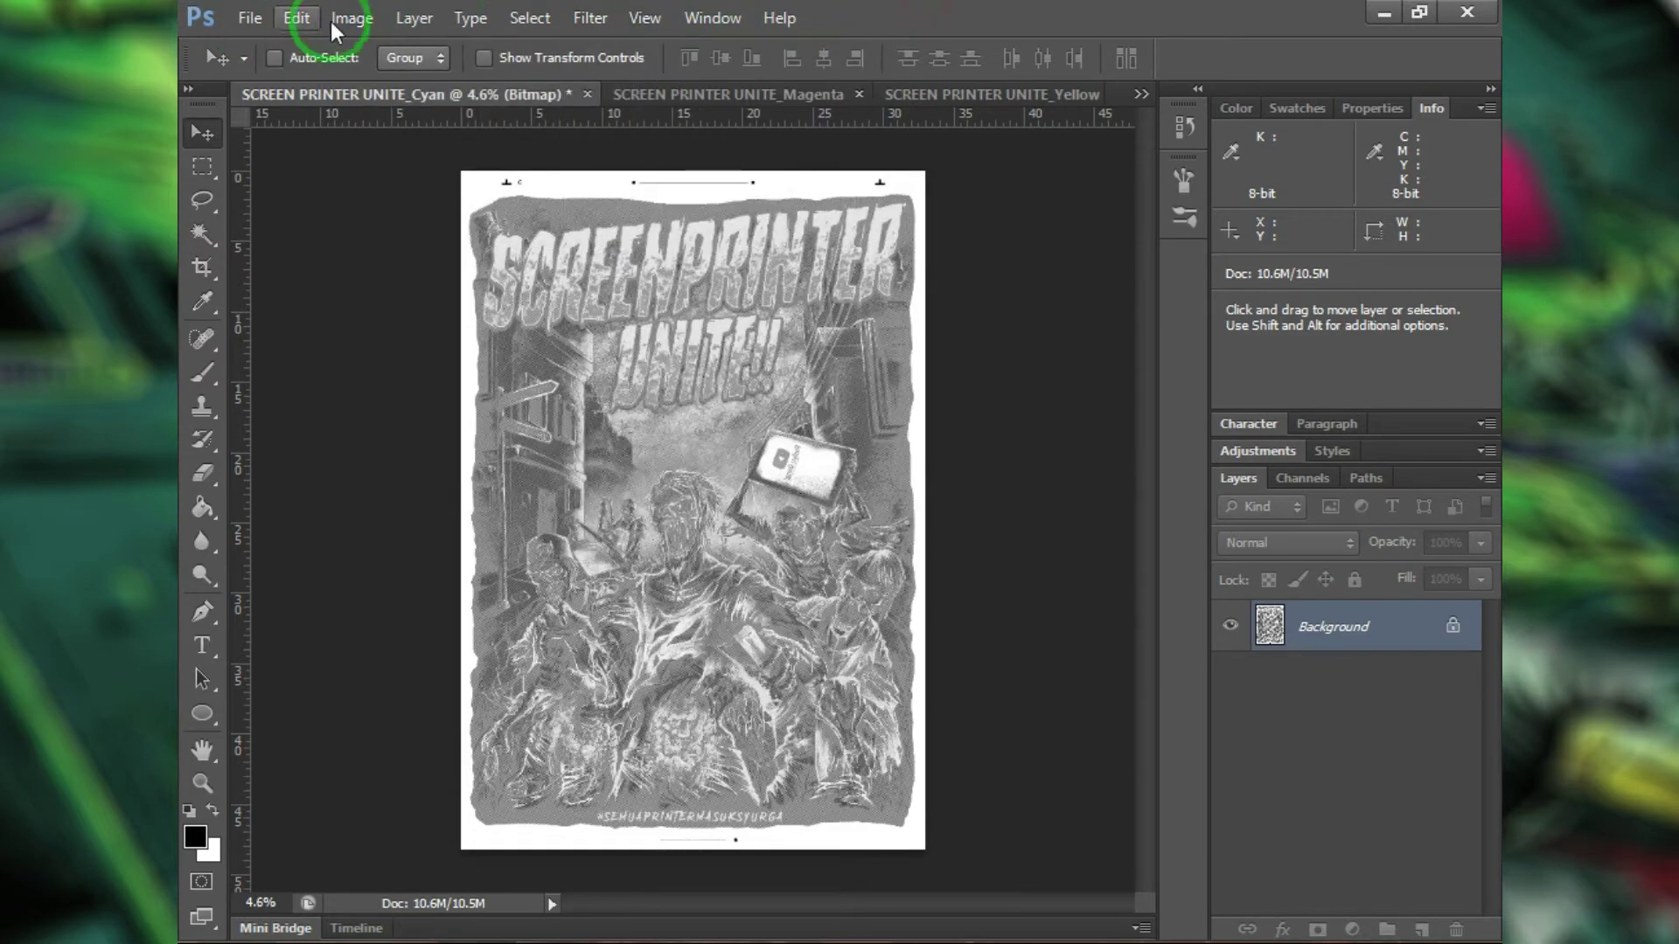
click(509, 398)
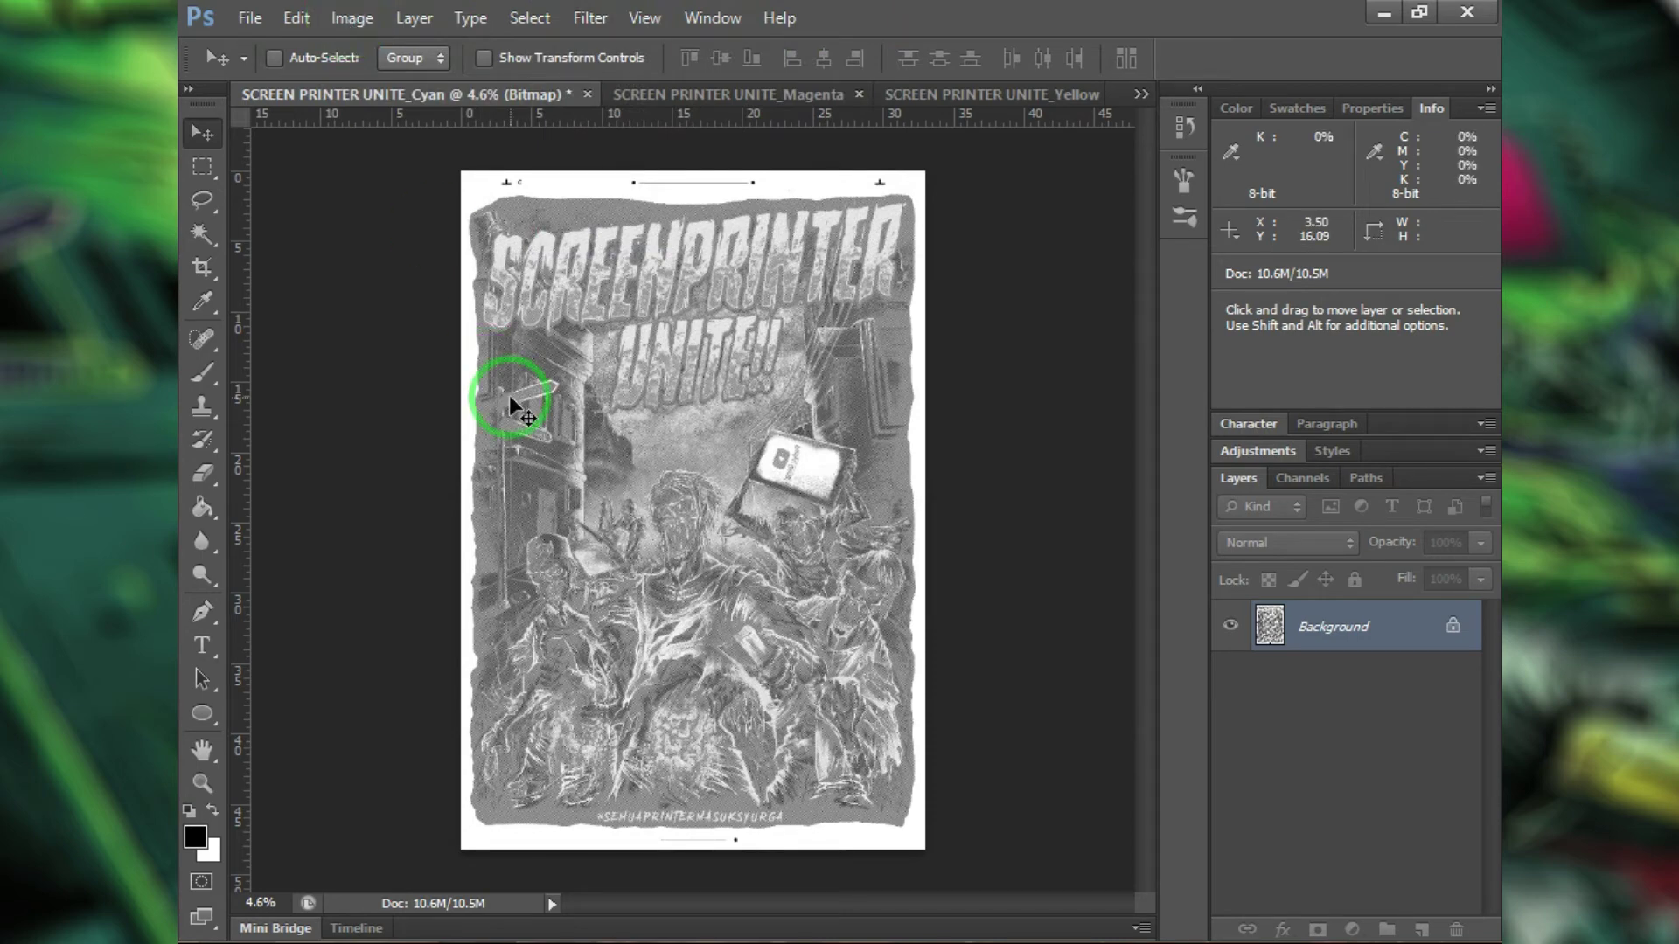
click(384, 93)
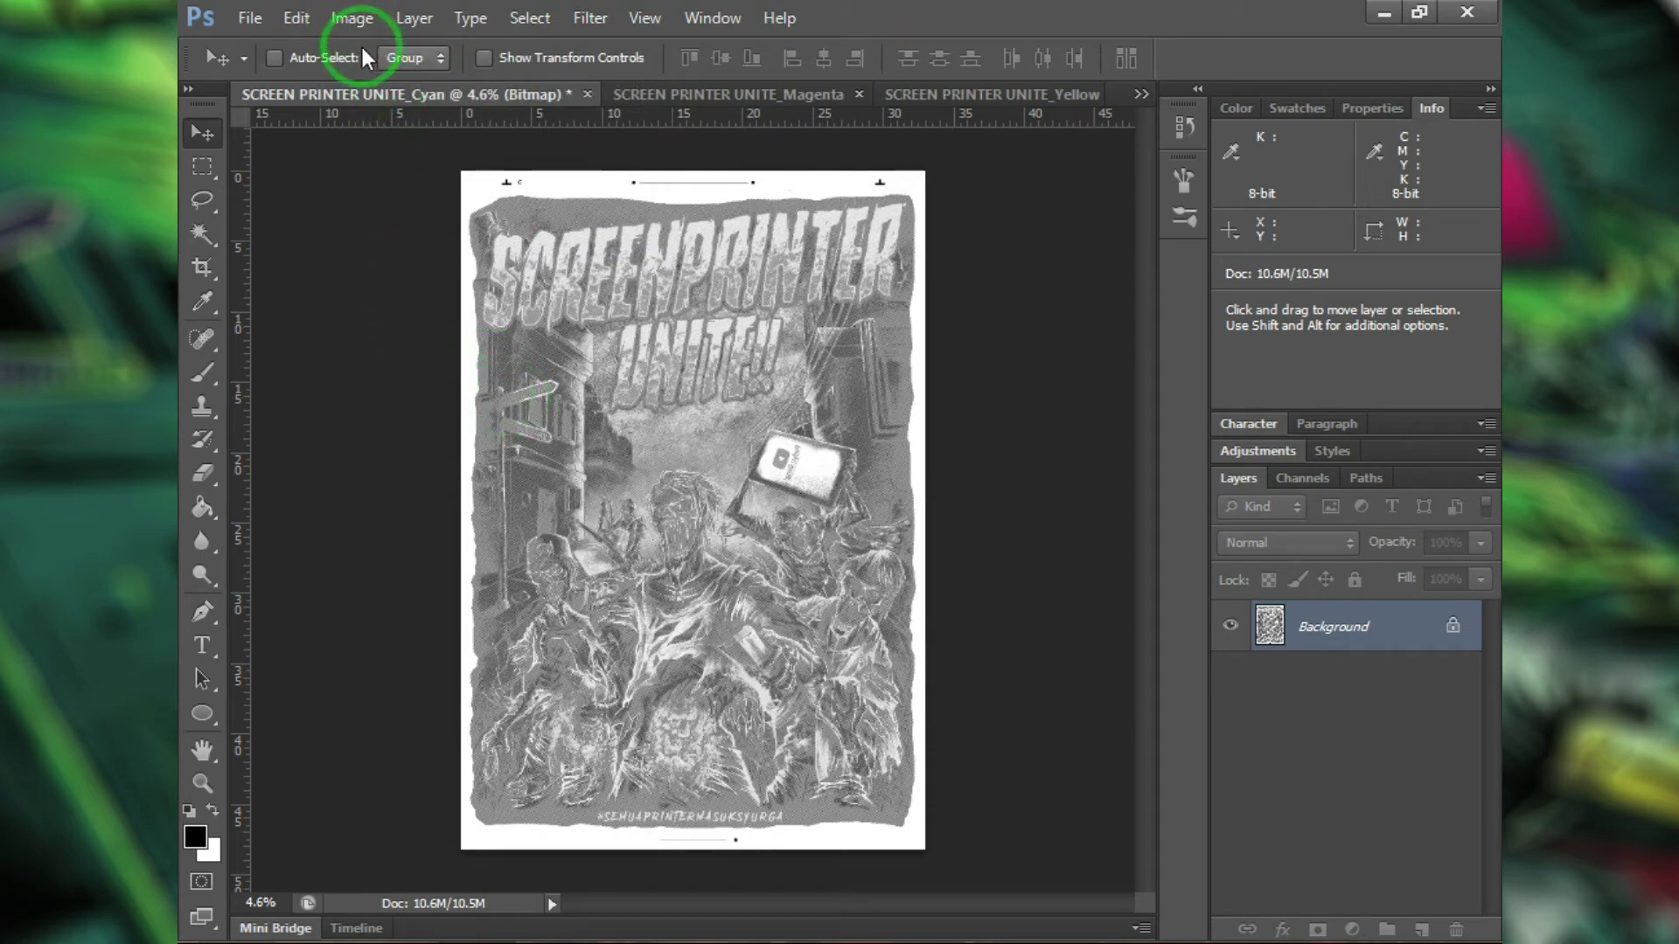
click(355, 19)
click(490, 48)
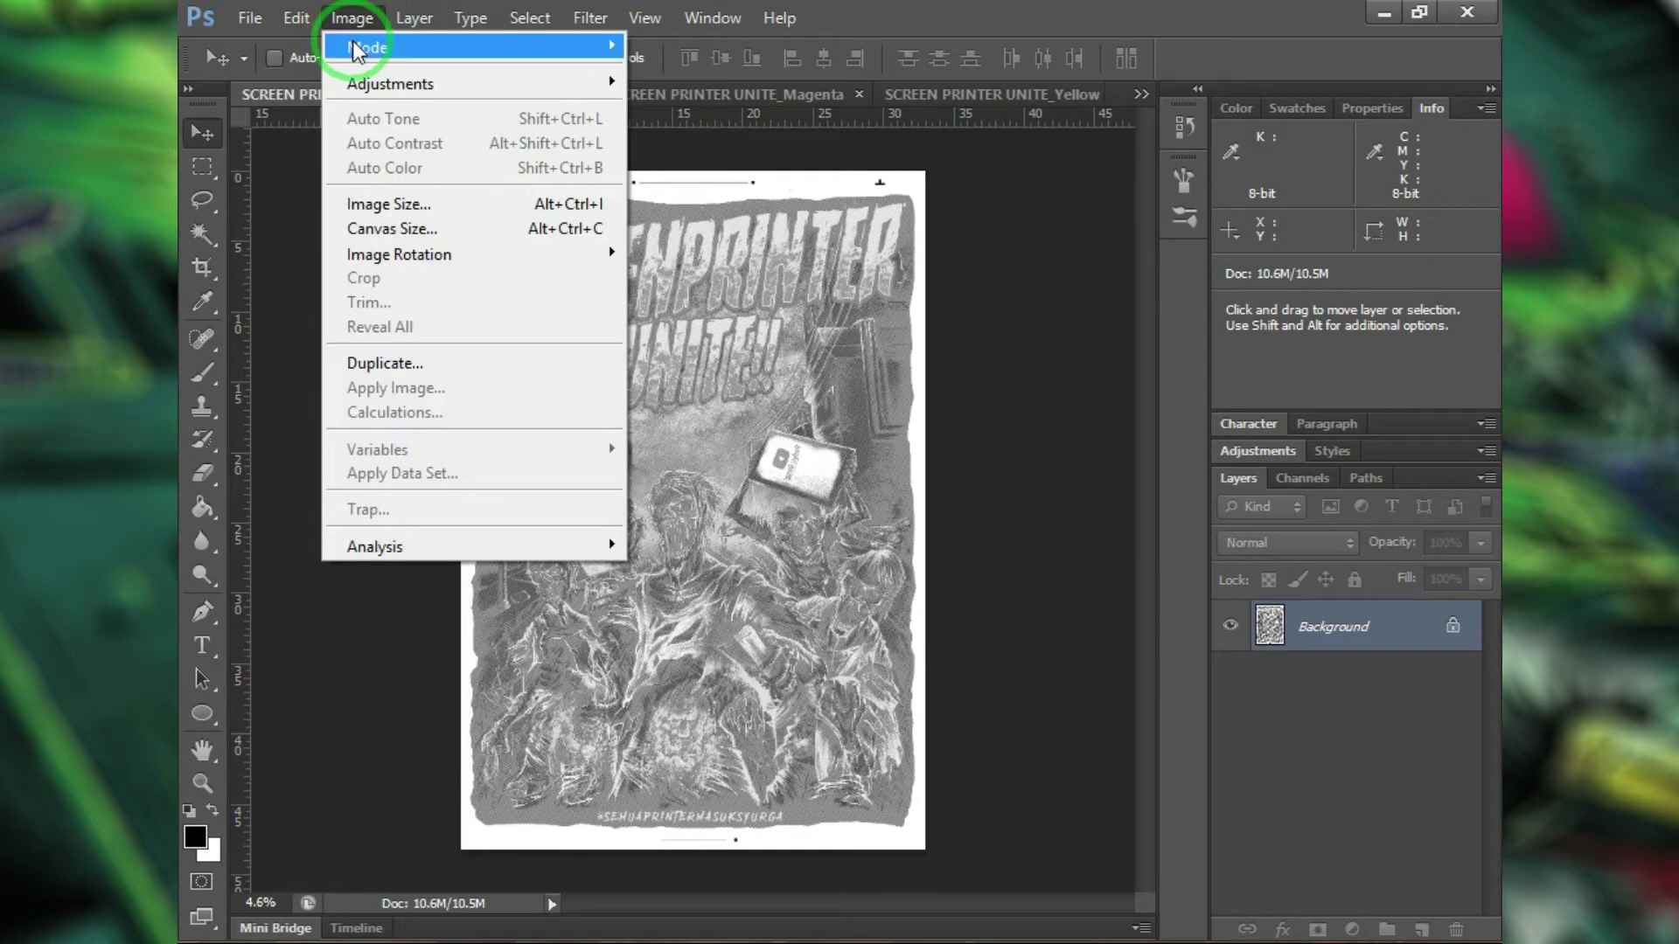
click(647, 65)
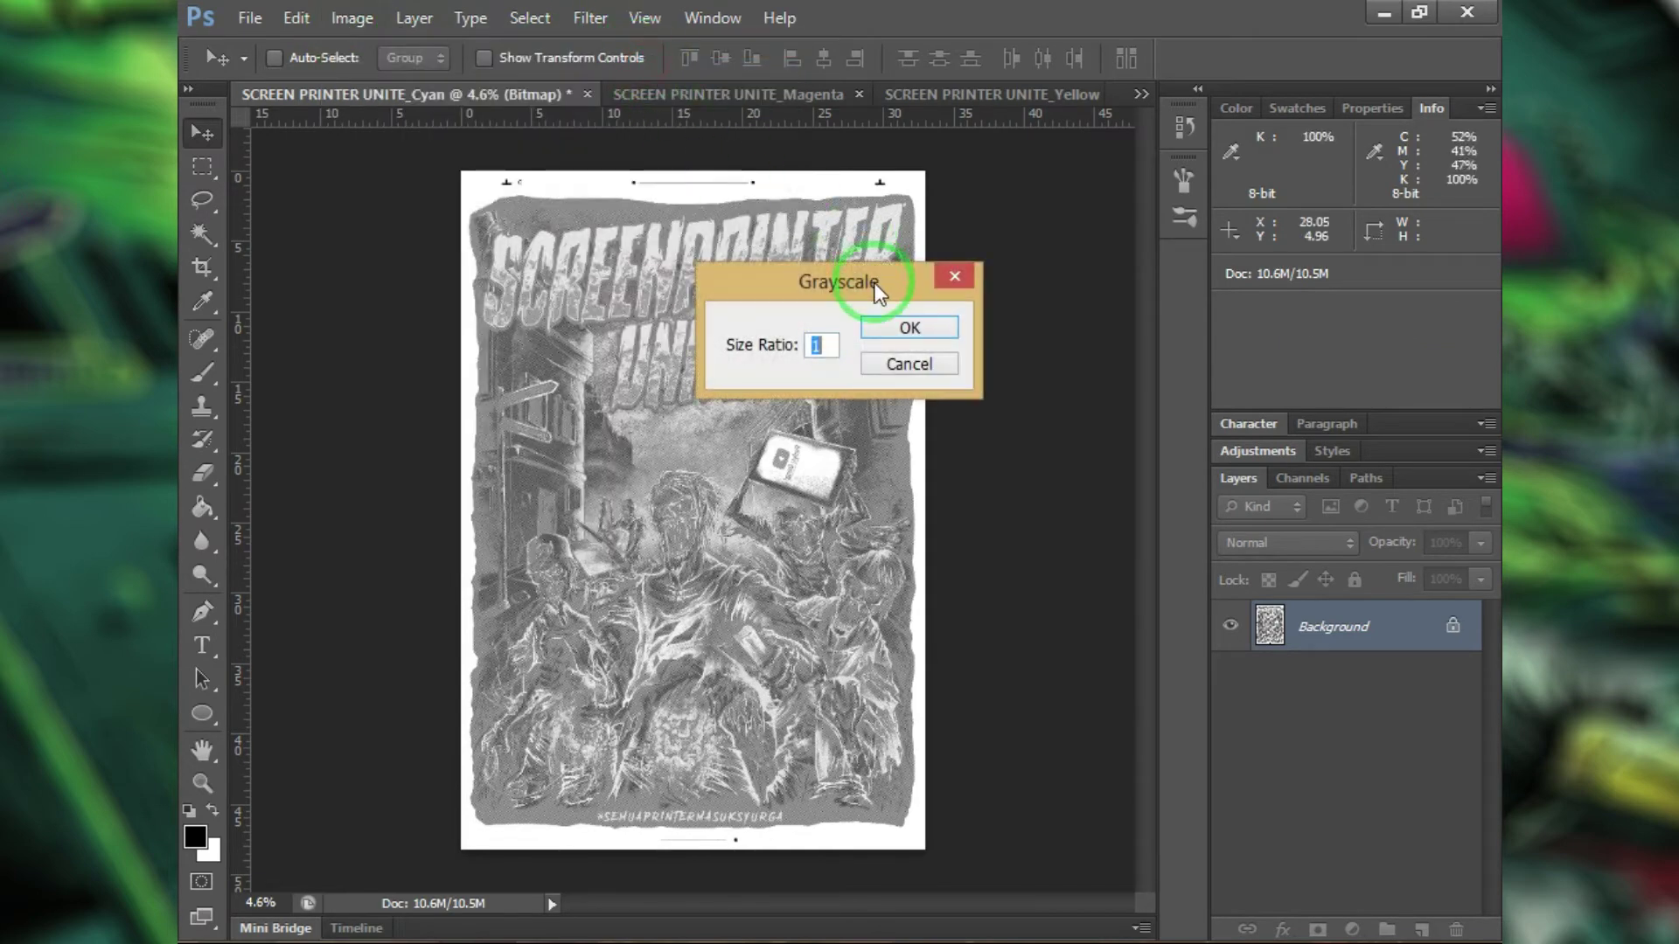
click(868, 336)
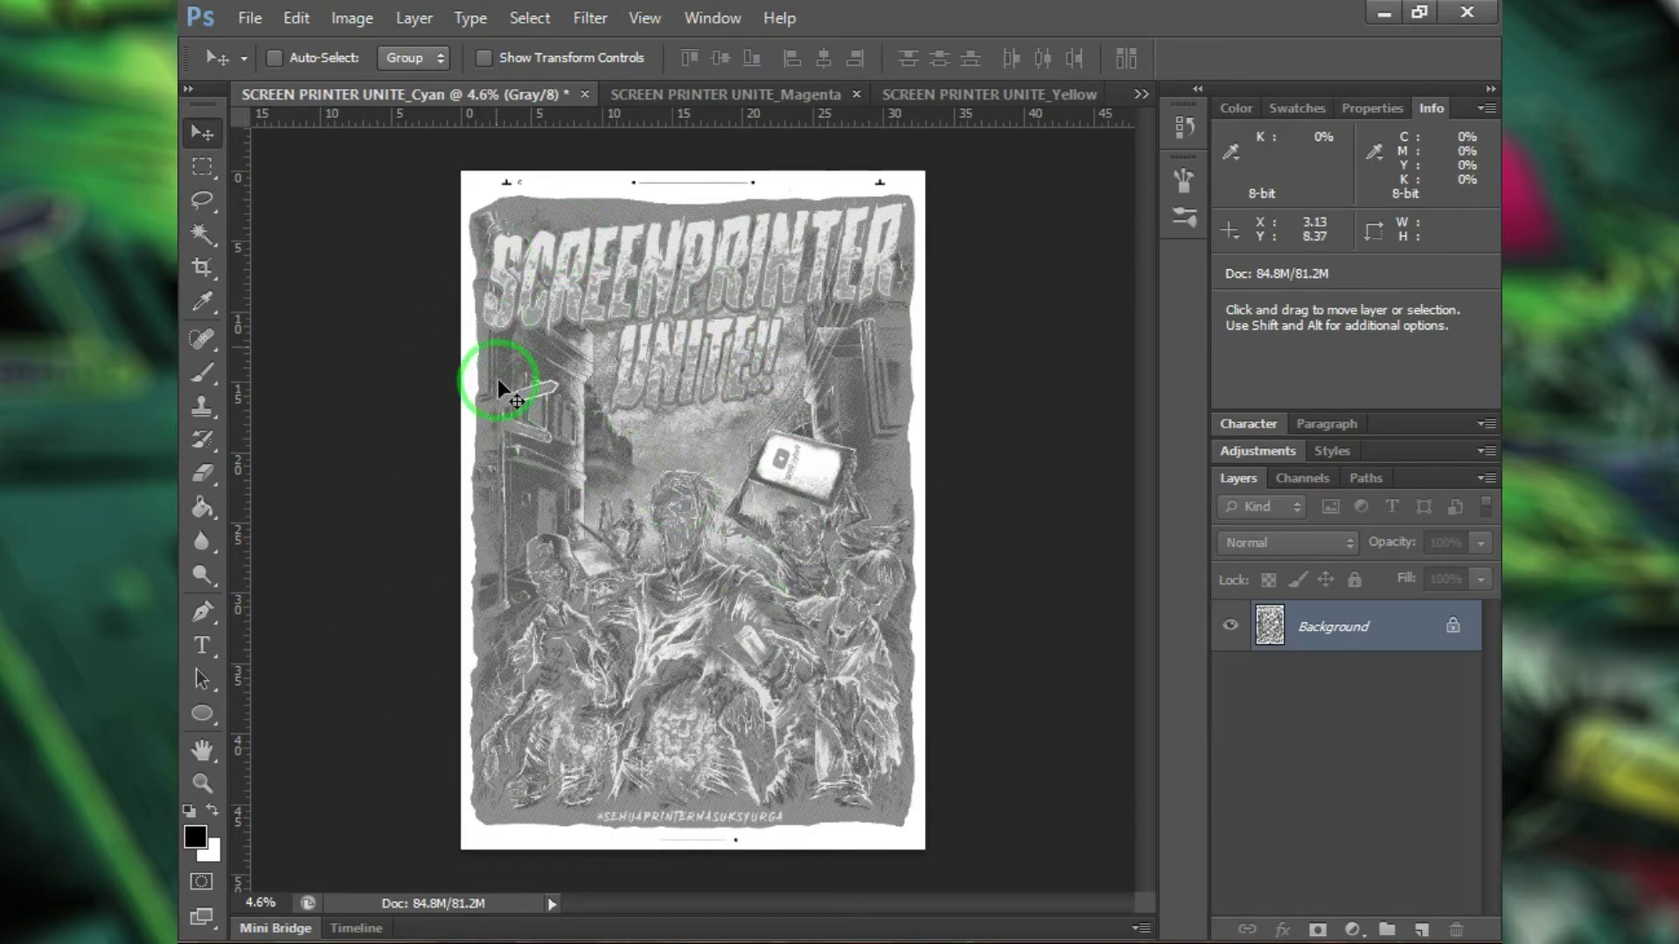
scroll(553, 249, up, 10)
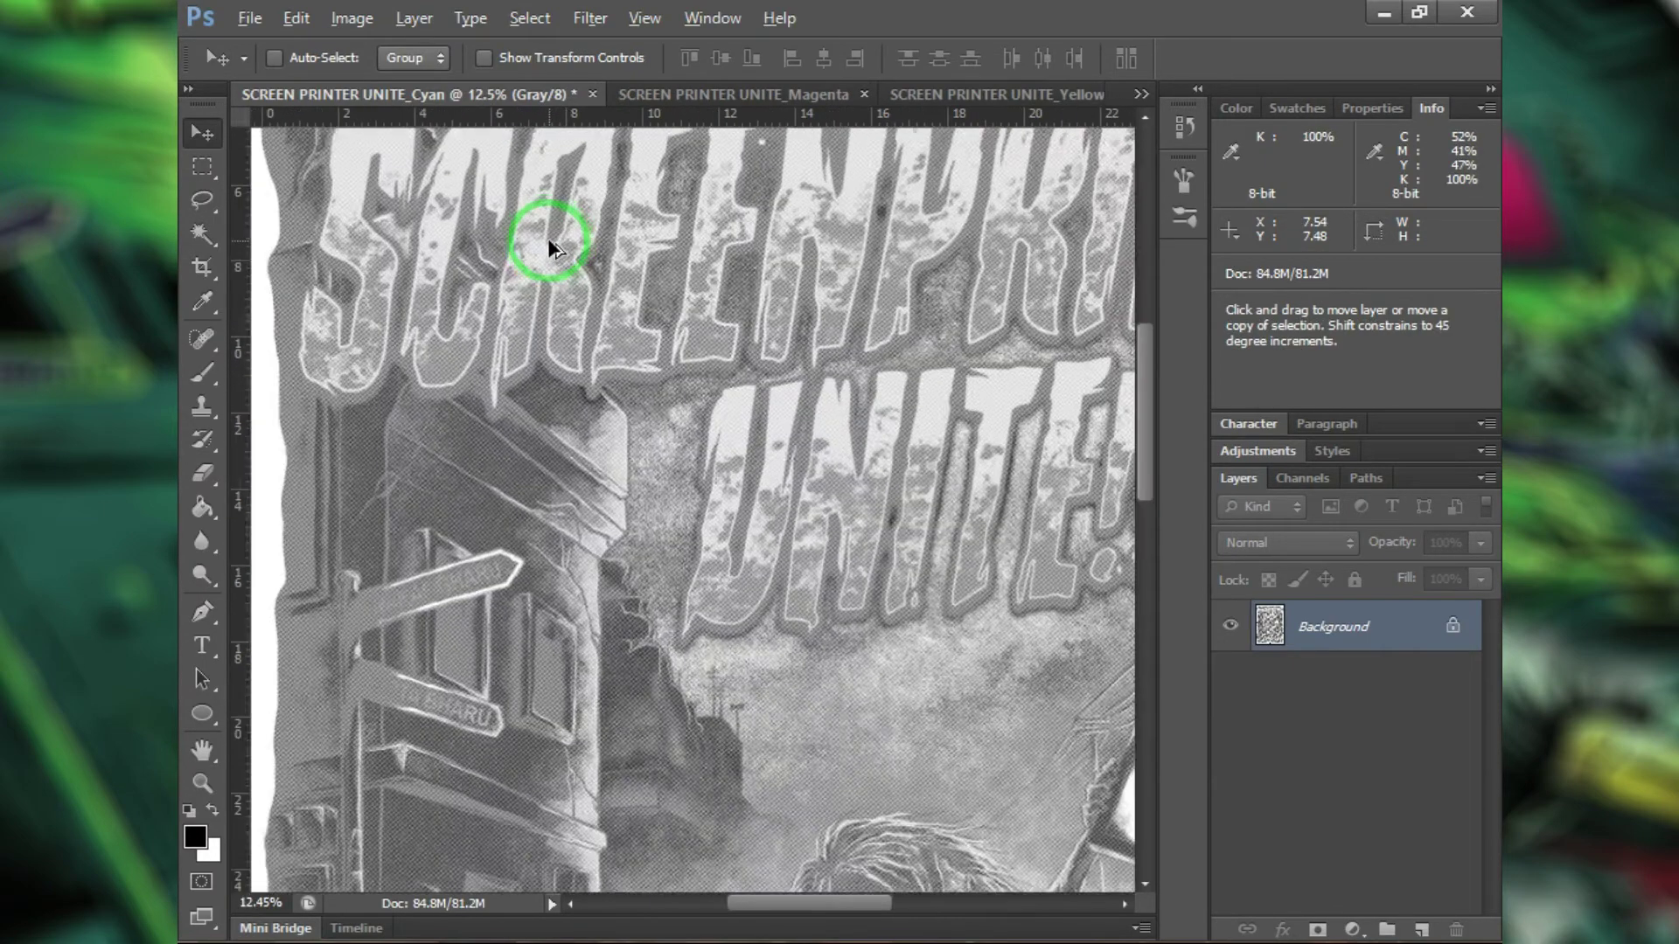
scroll(448, 232, down, 7)
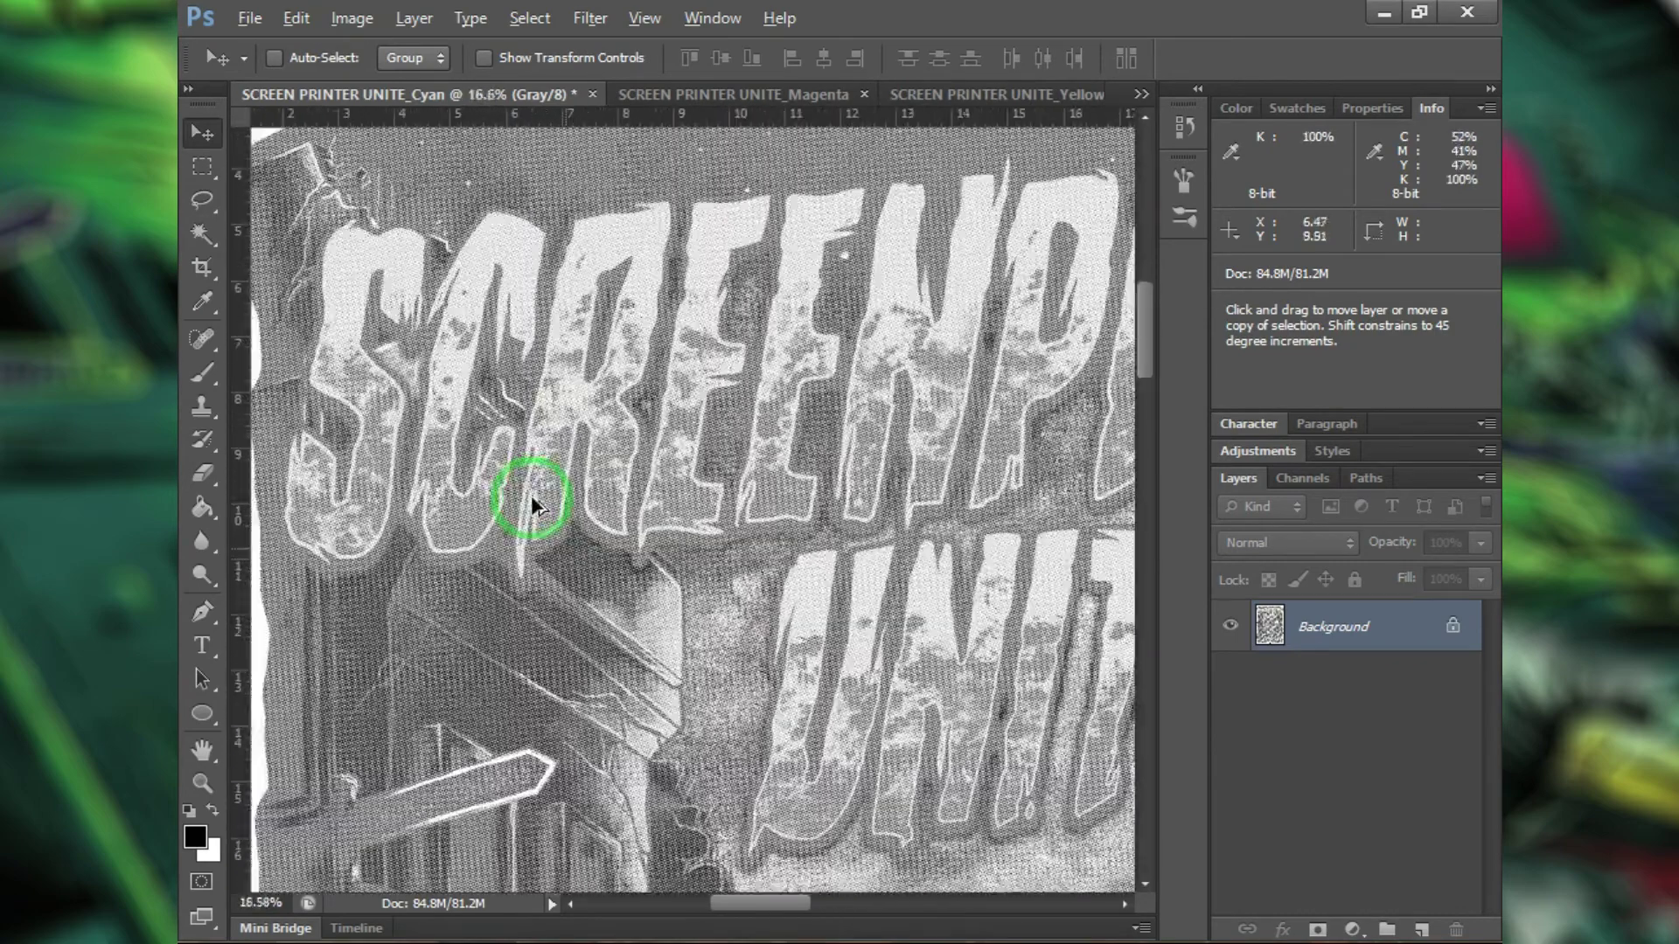
scroll(536, 481, down, 2)
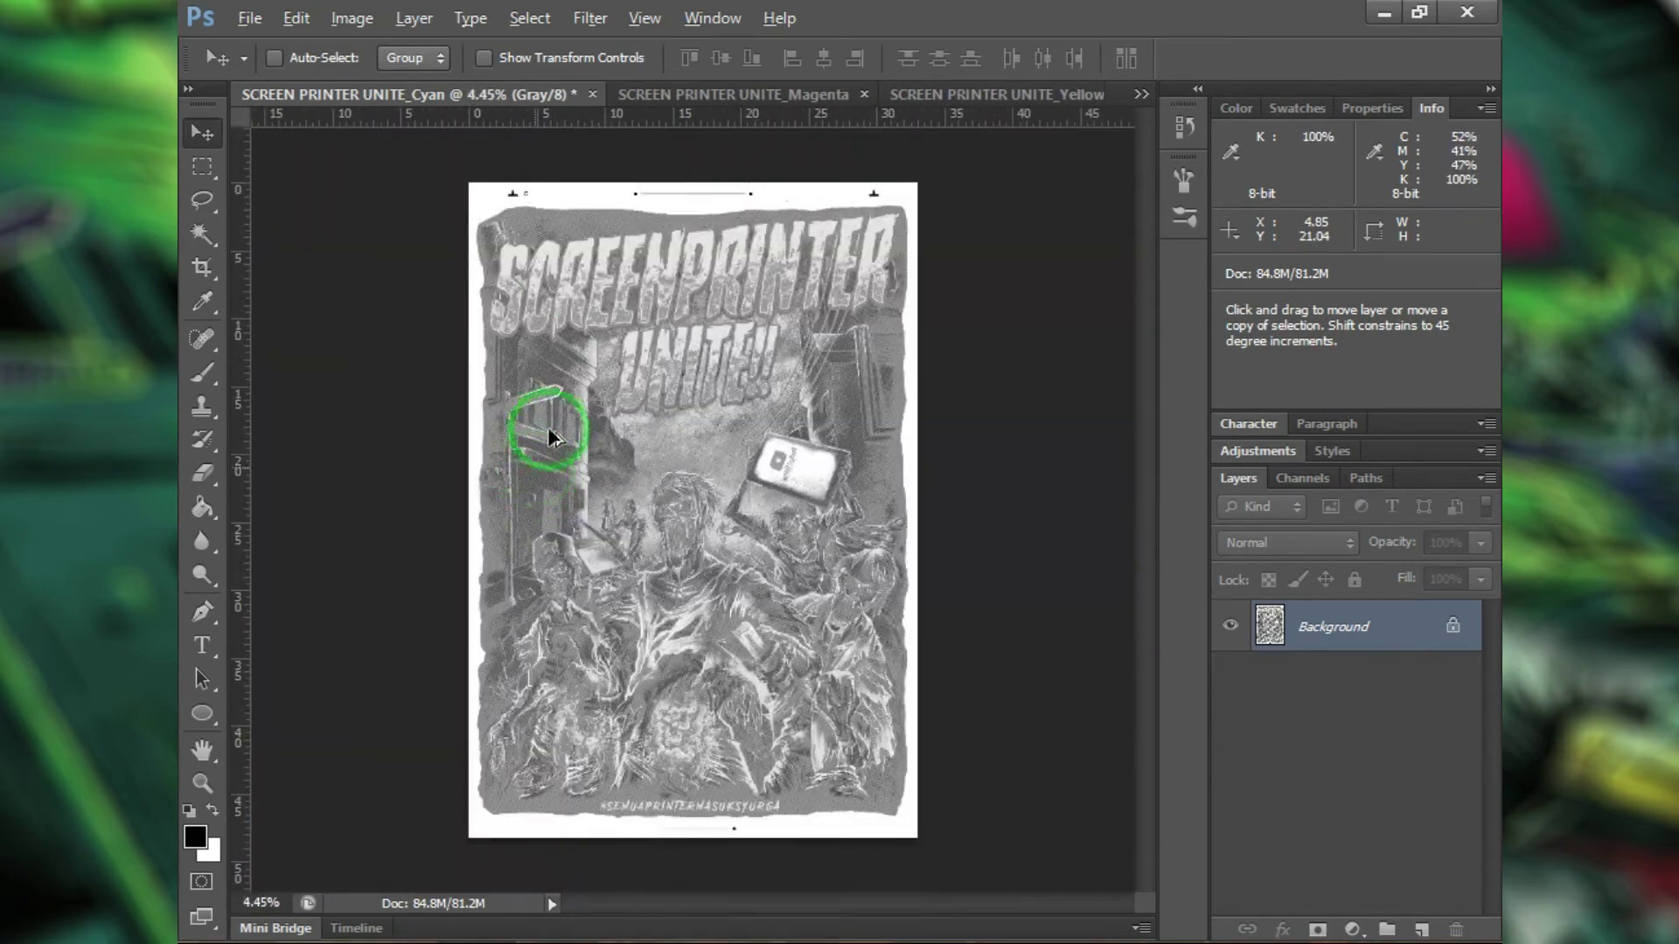
Step: Flatten the Magenta document and convert it to a 600 pixels/inch Halftone Screen bitmap at 55 lines/inch, 22.5 degrees, Ellipse shape
click(678, 91)
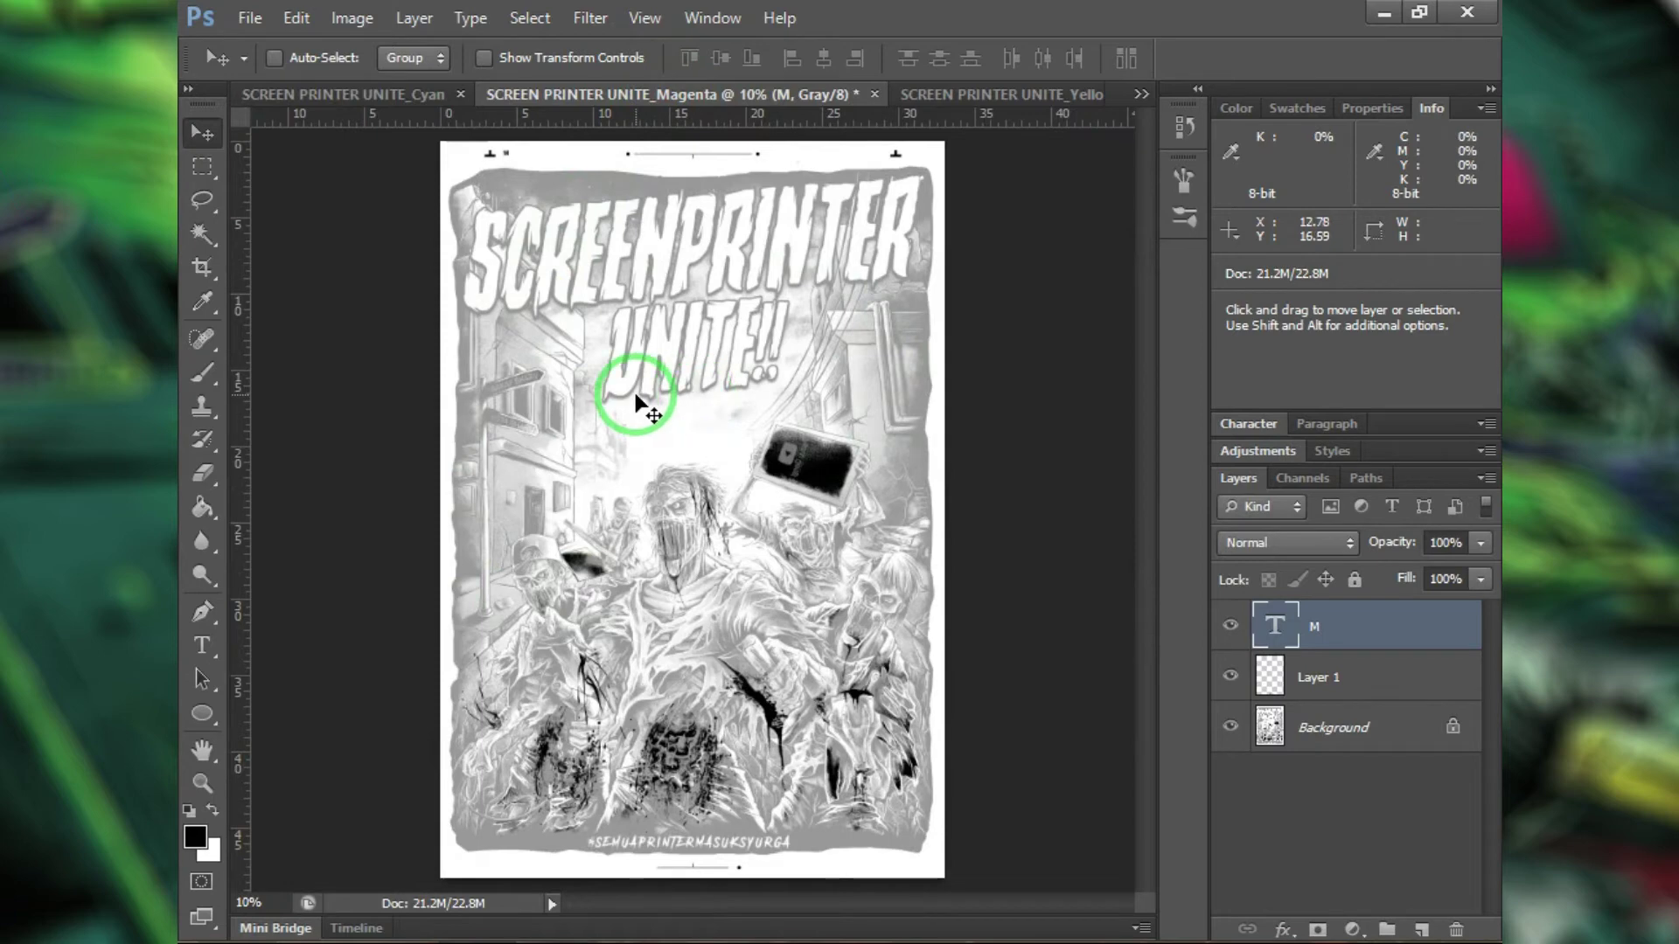
click(349, 17)
mouse_move(441, 54)
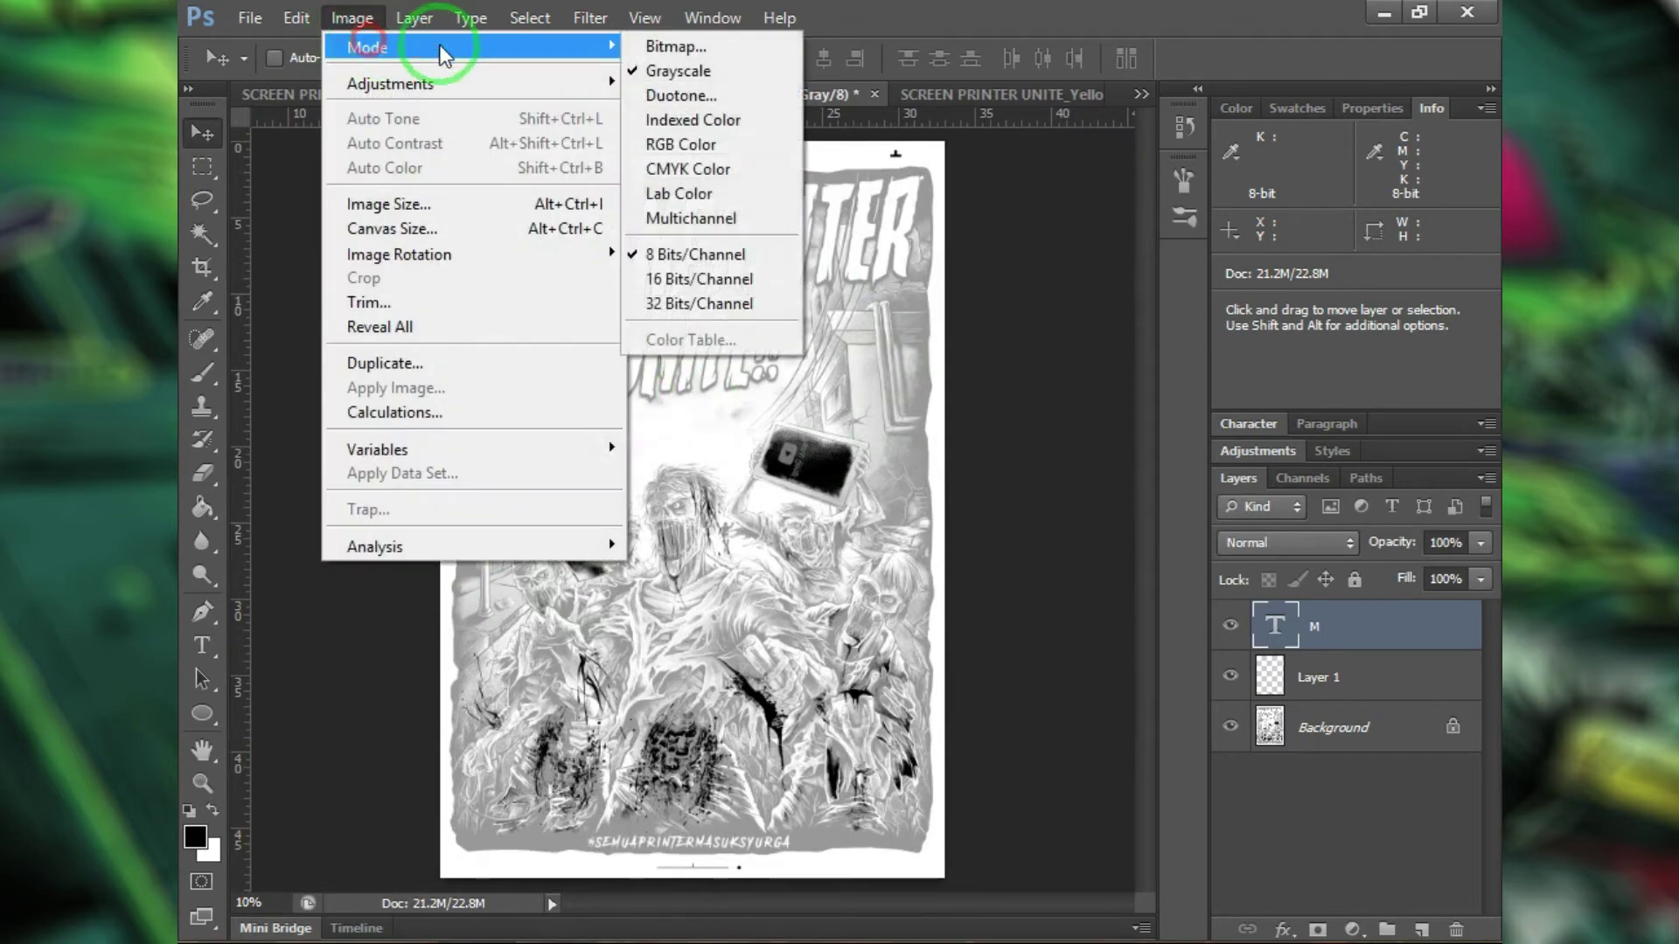
click(675, 48)
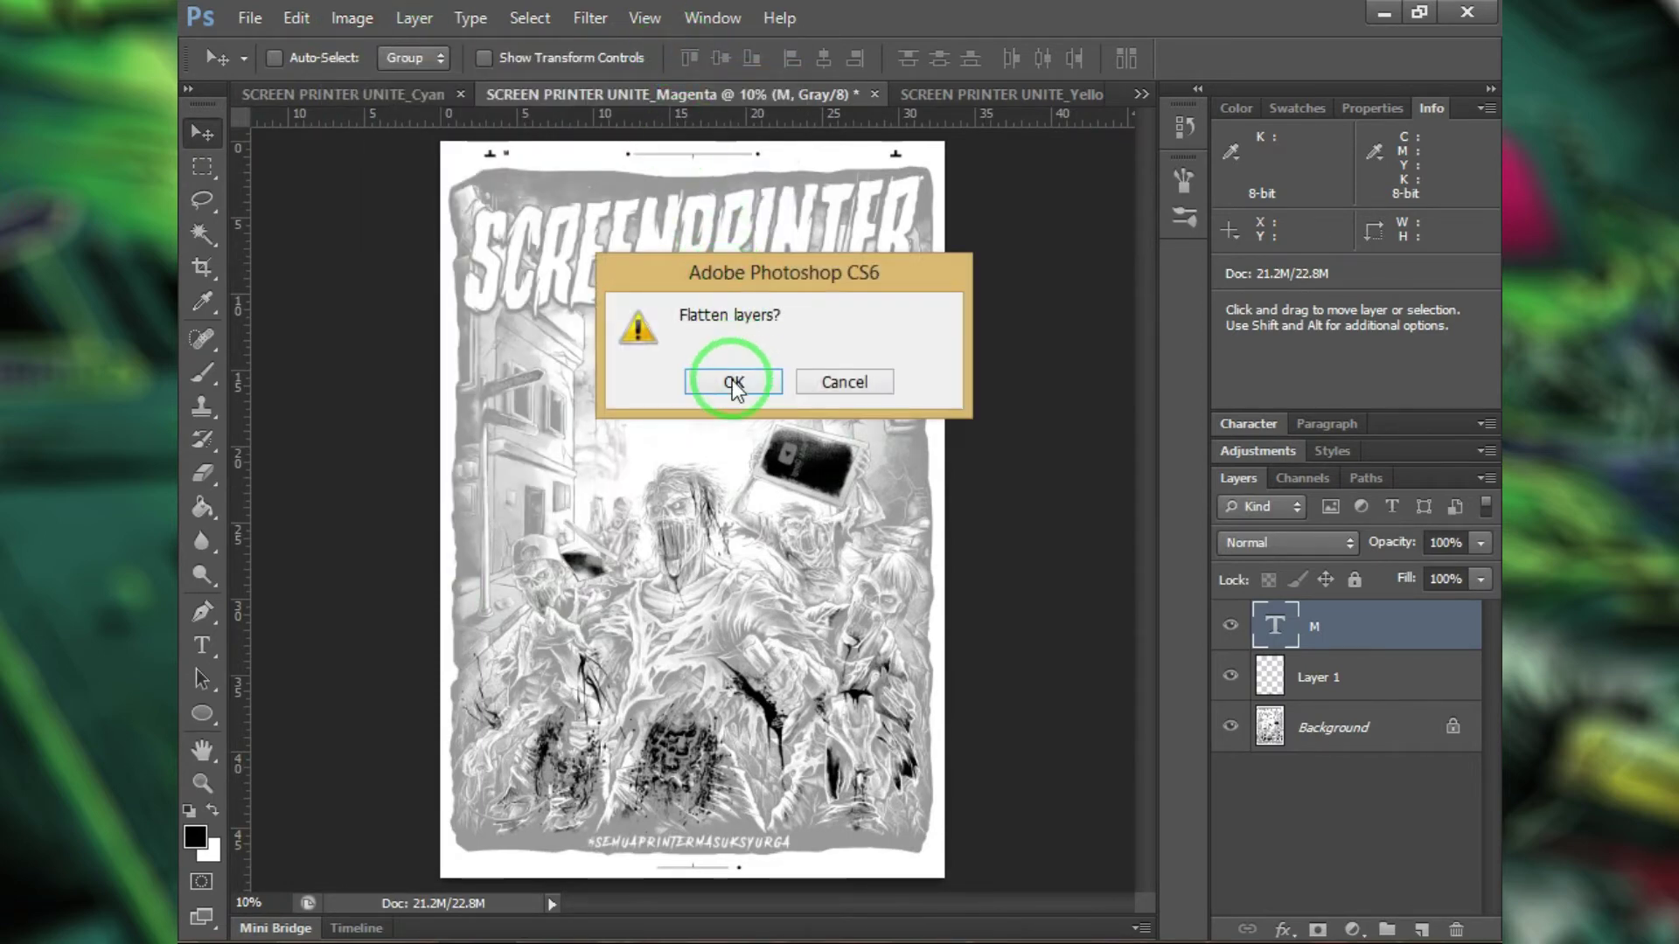
click(733, 385)
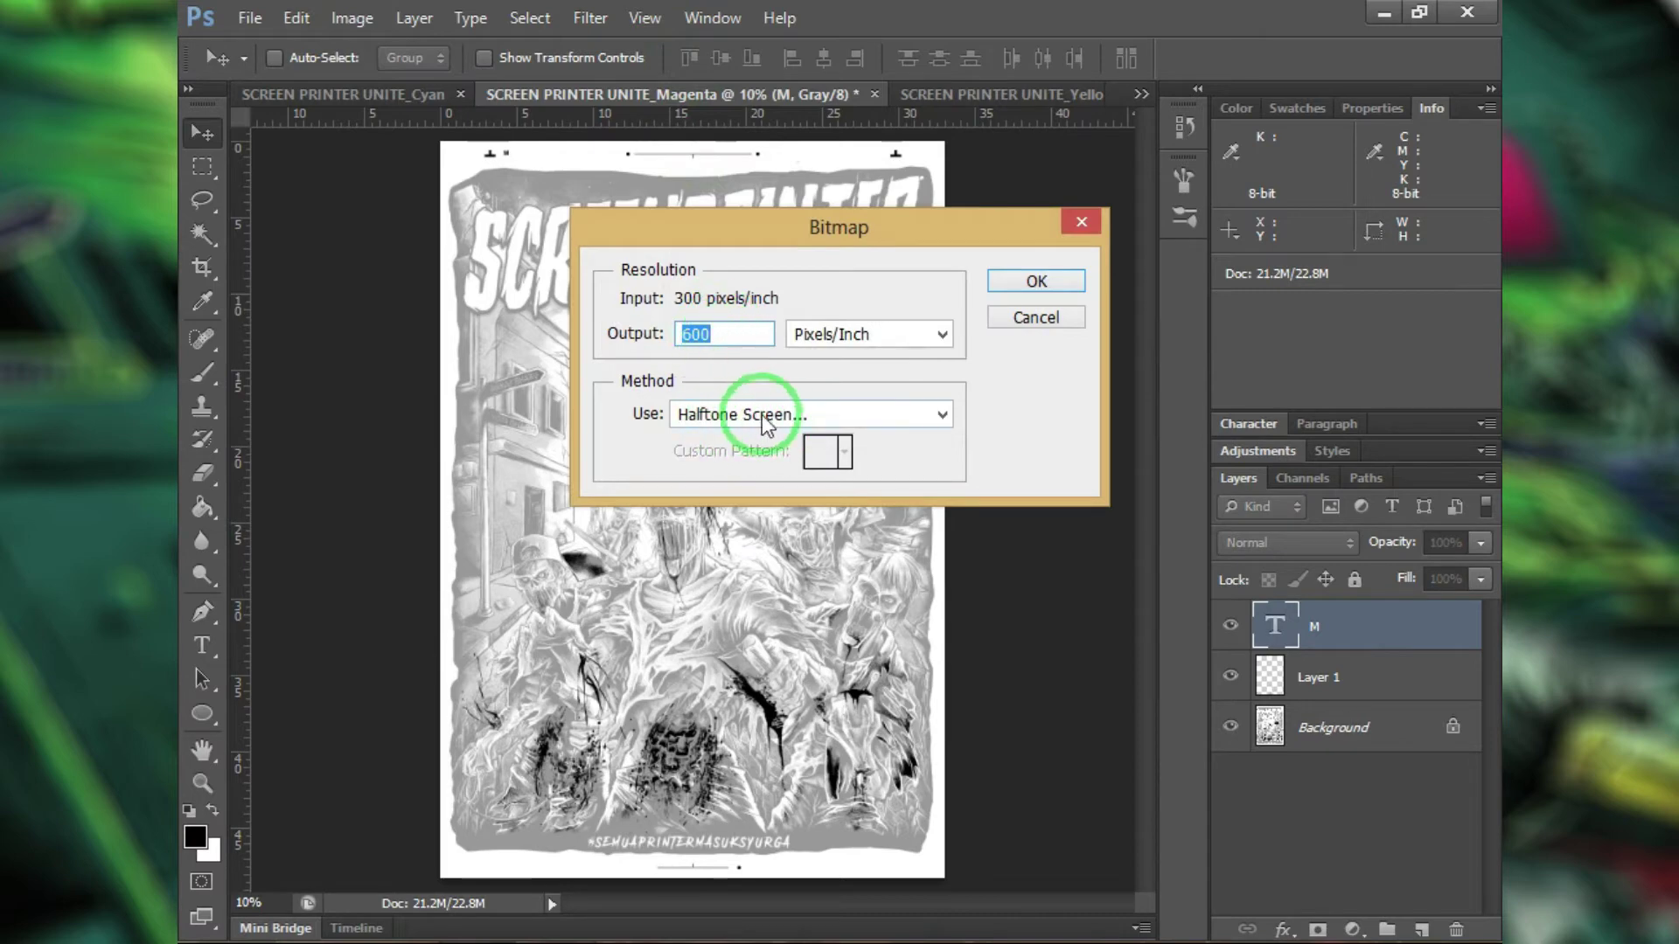
click(986, 285)
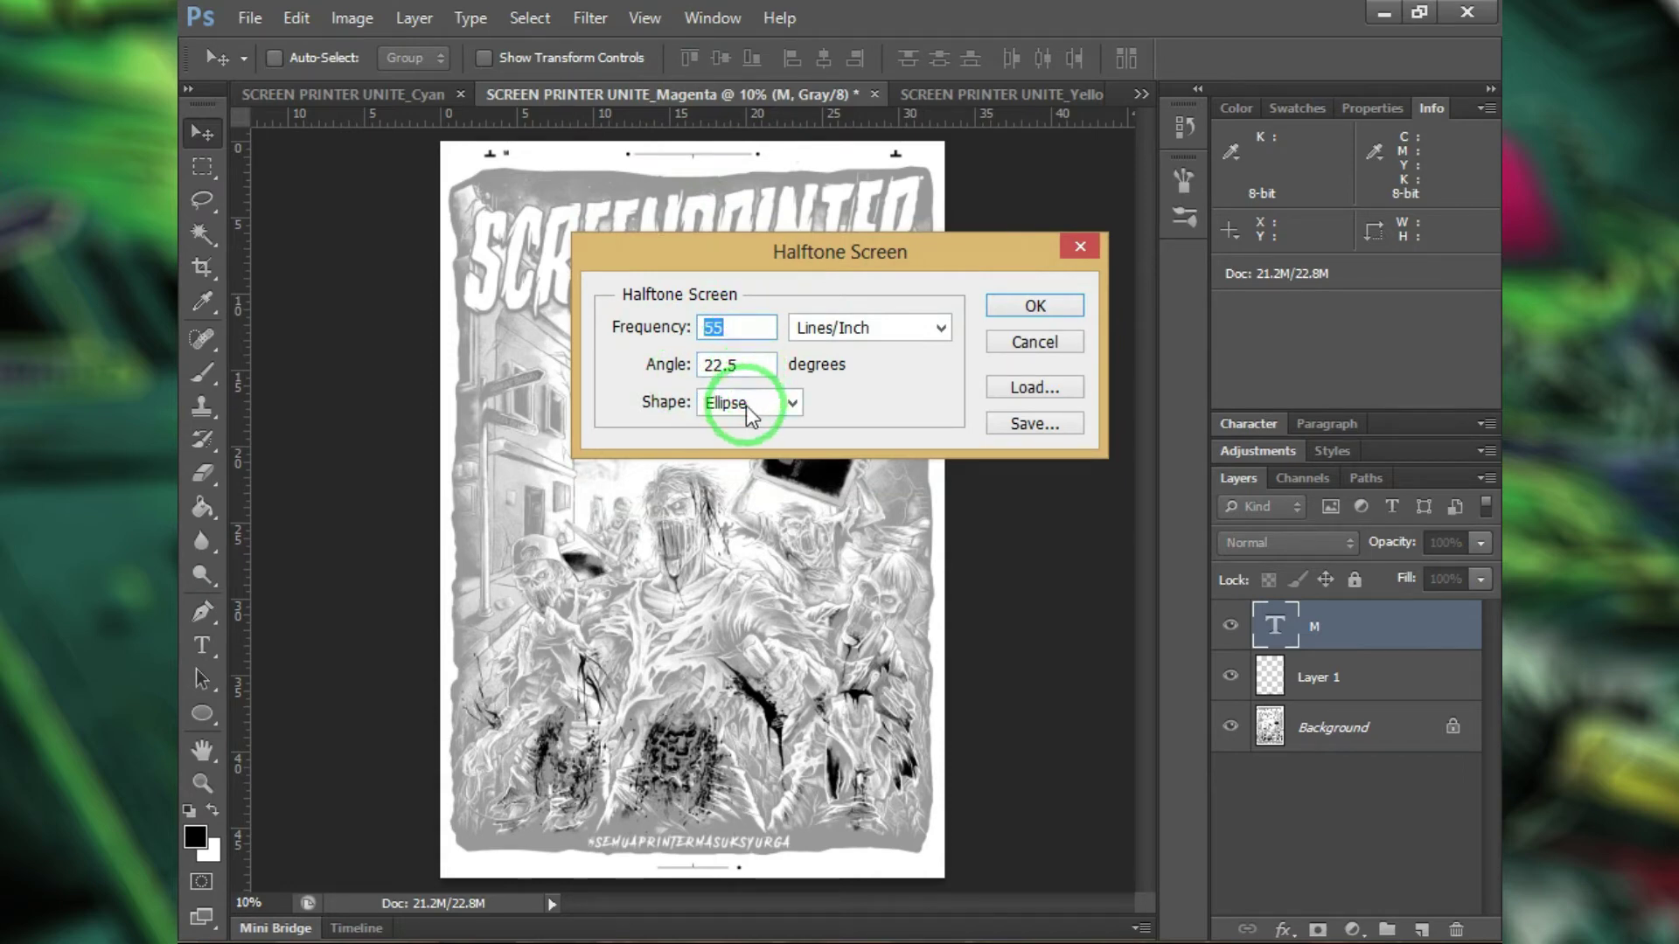
click(1028, 303)
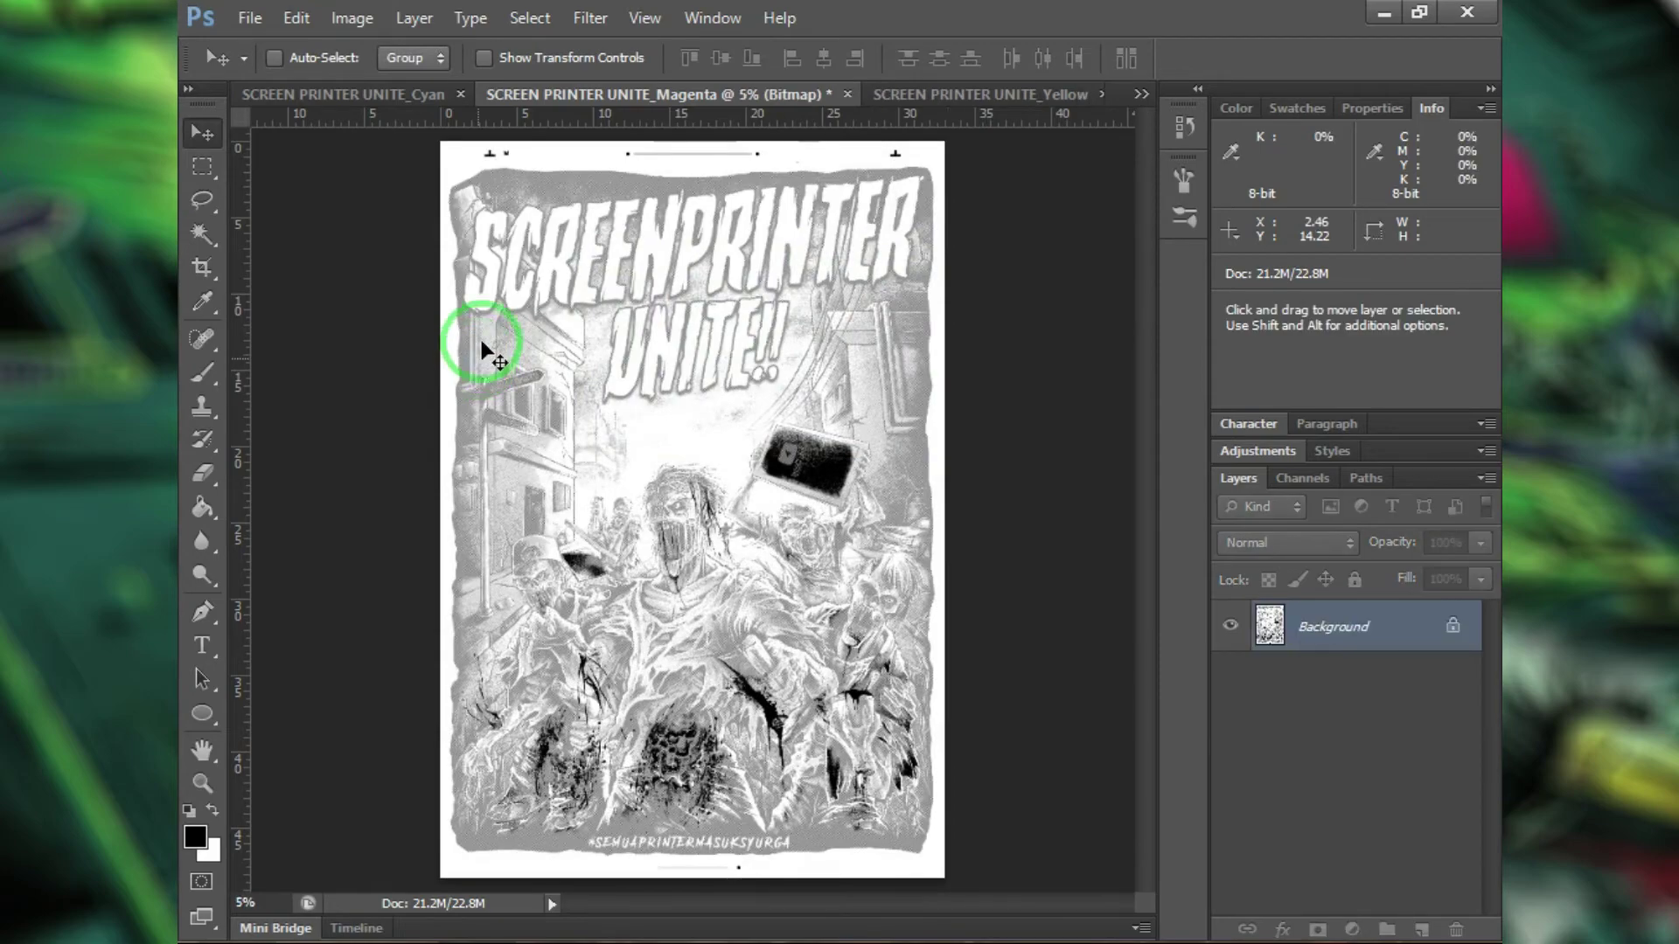
scroll(594, 210, up, 10)
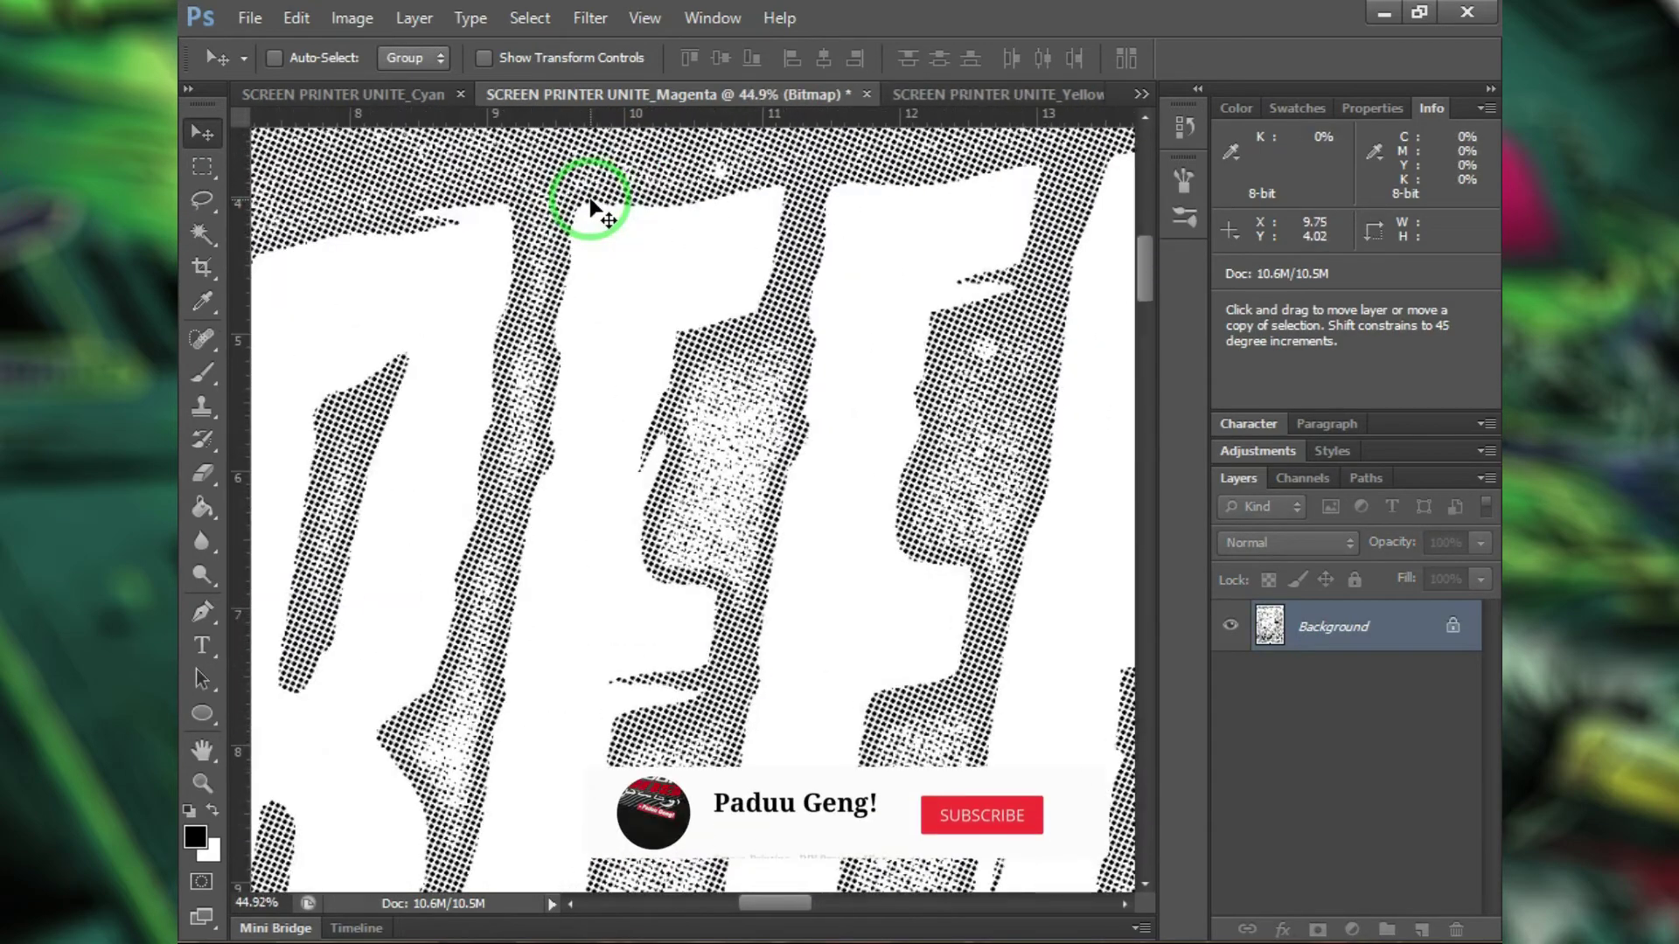
scroll(590, 210, down, 10)
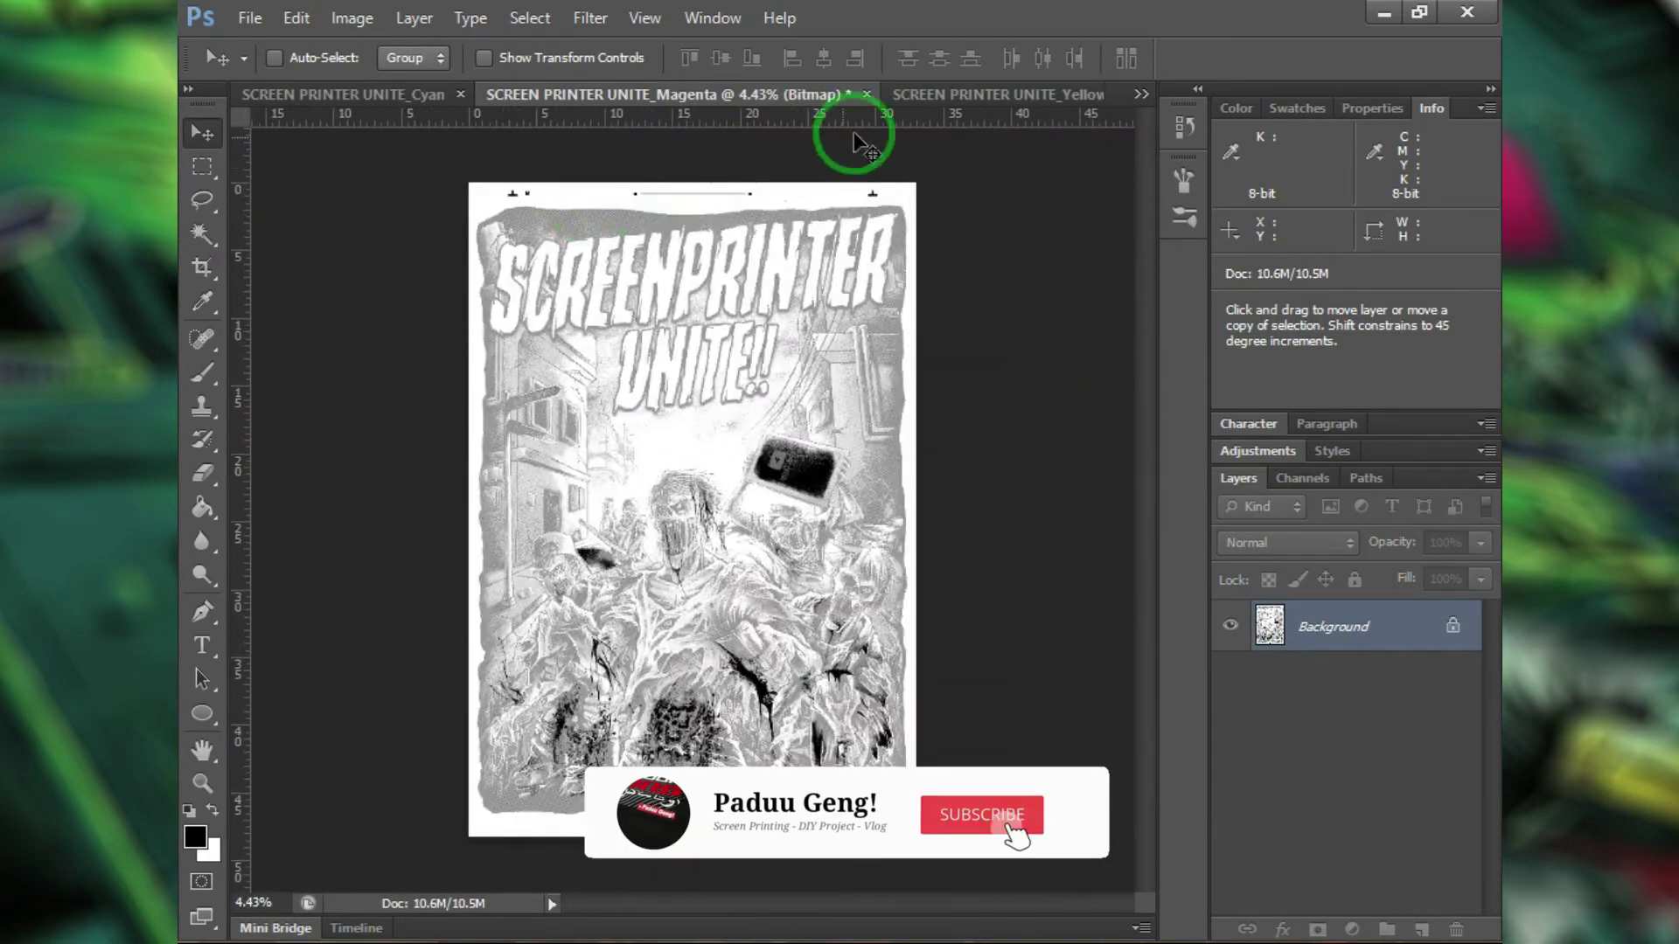
Step: Flatten the Yellow document and convert it to a 600 pixels/inch Halftone Screen bitmap at 55 lines/inch, 22.5 degrees, Ellipse shape
click(959, 98)
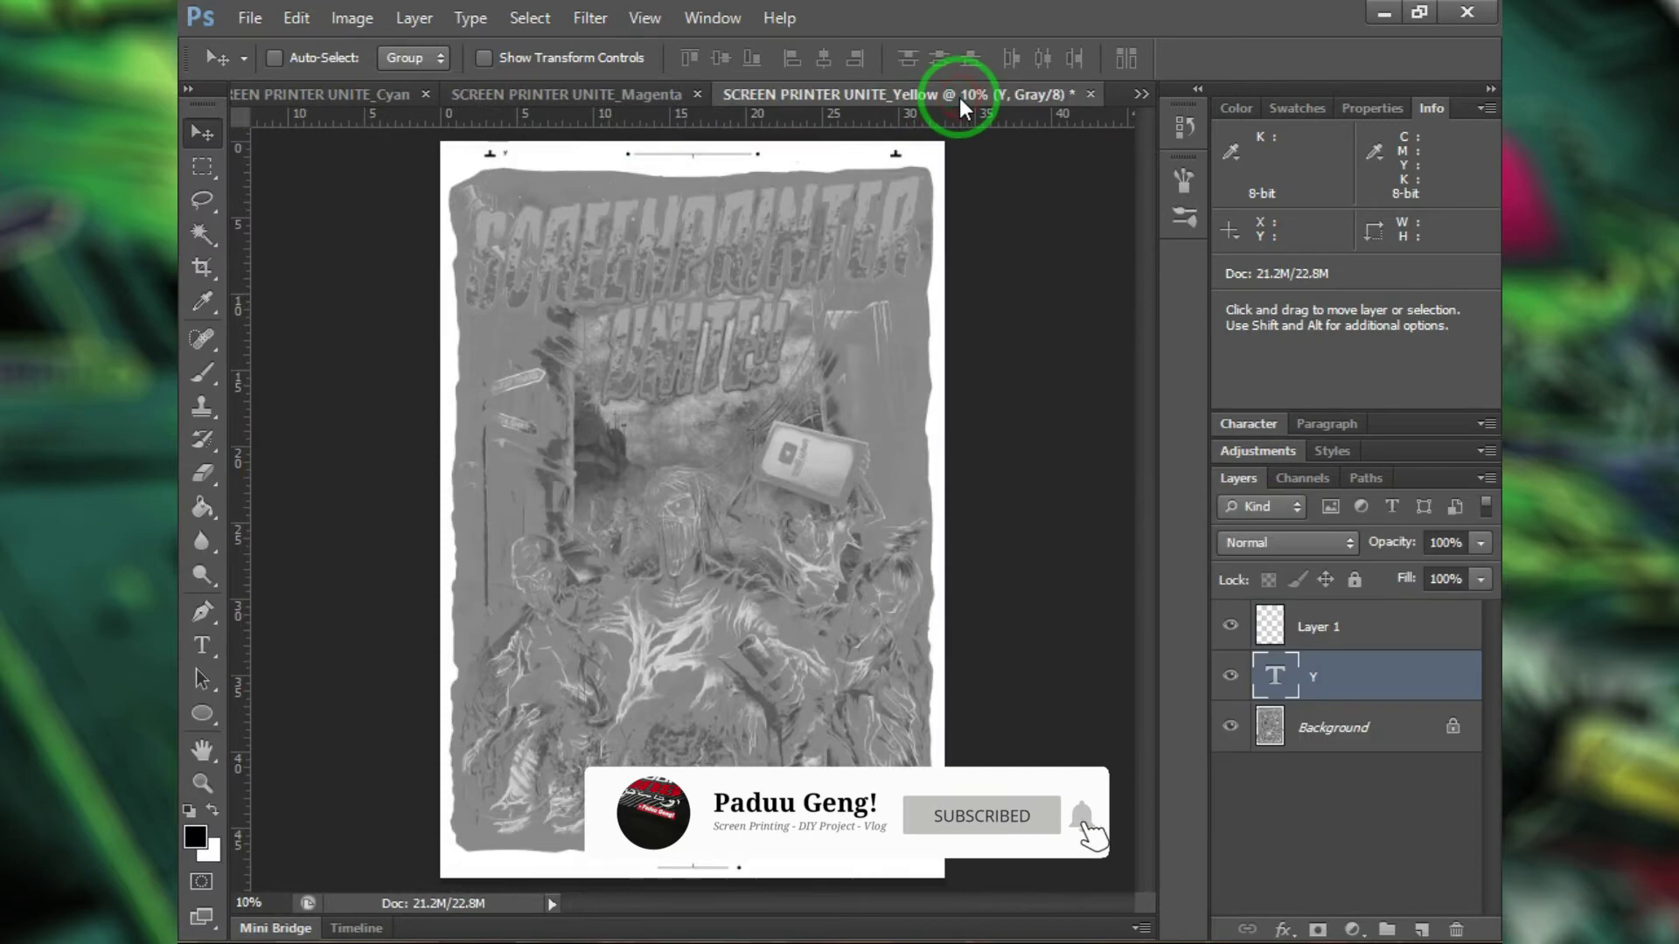
click(354, 19)
mouse_move(376, 46)
click(621, 45)
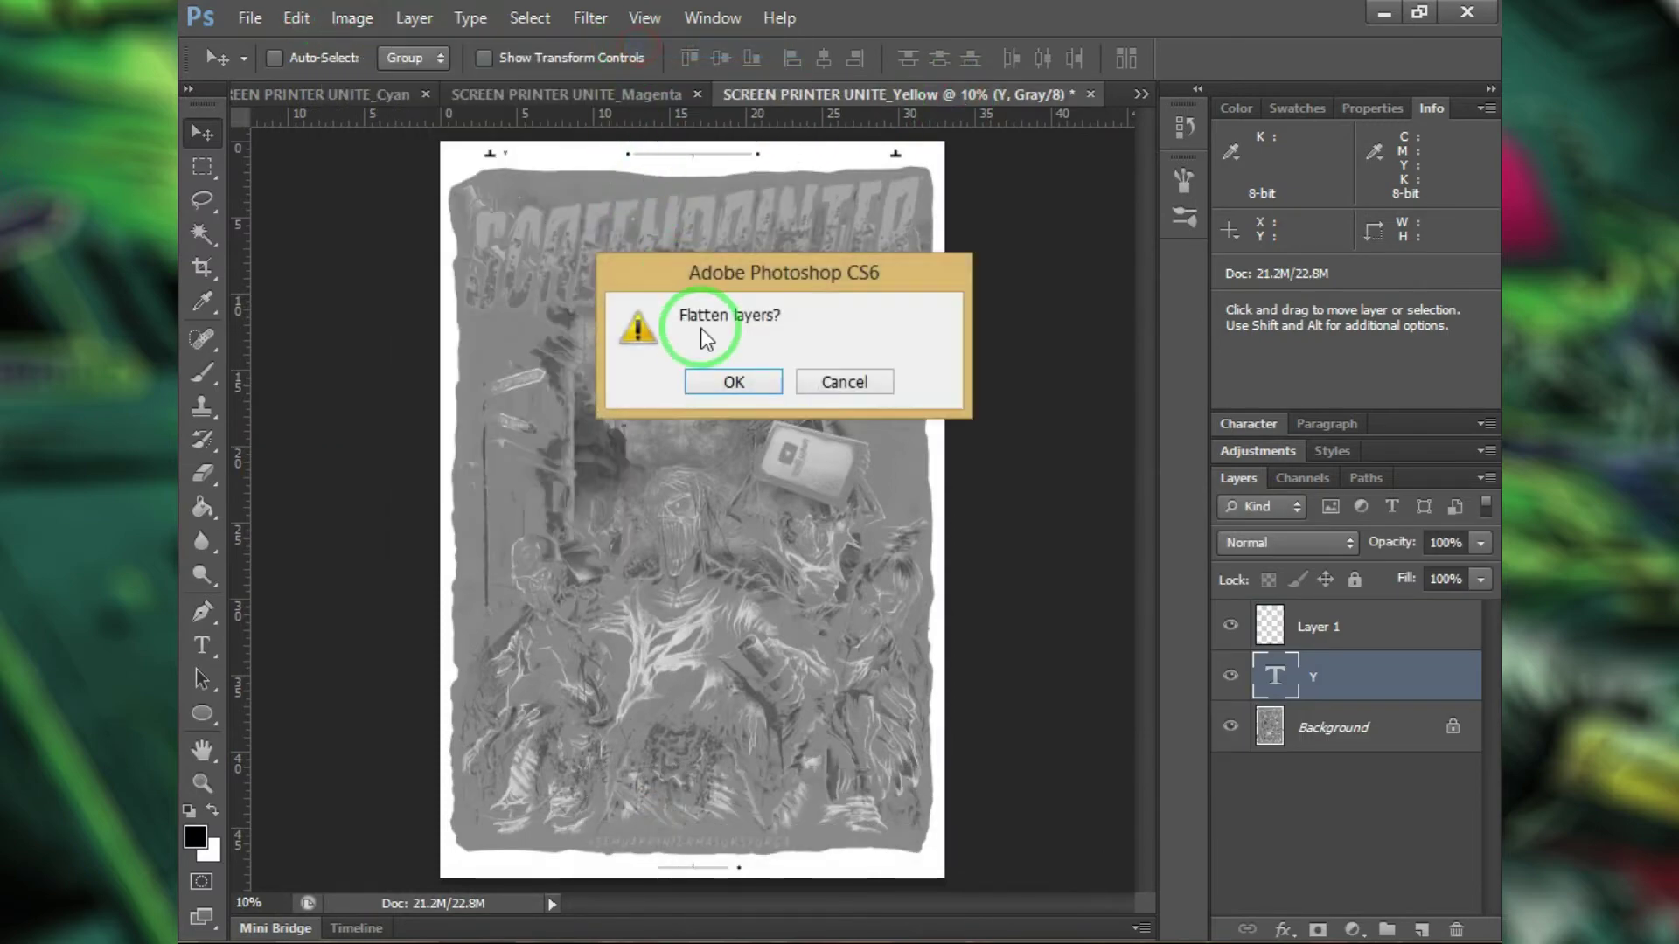
click(713, 381)
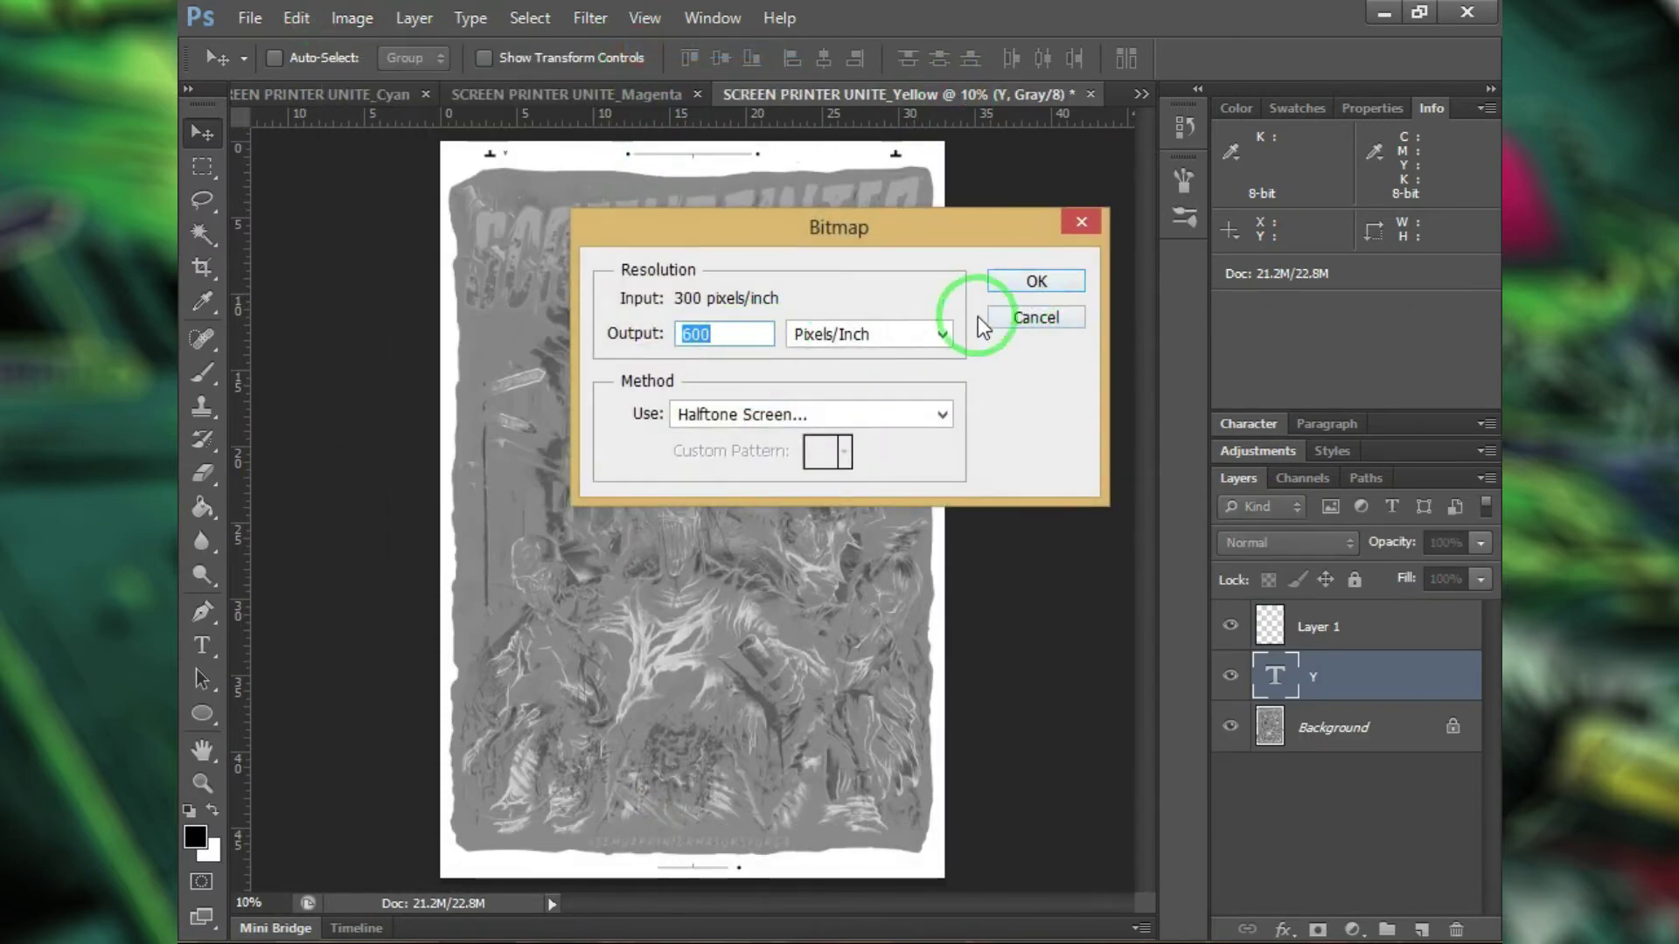
click(1005, 278)
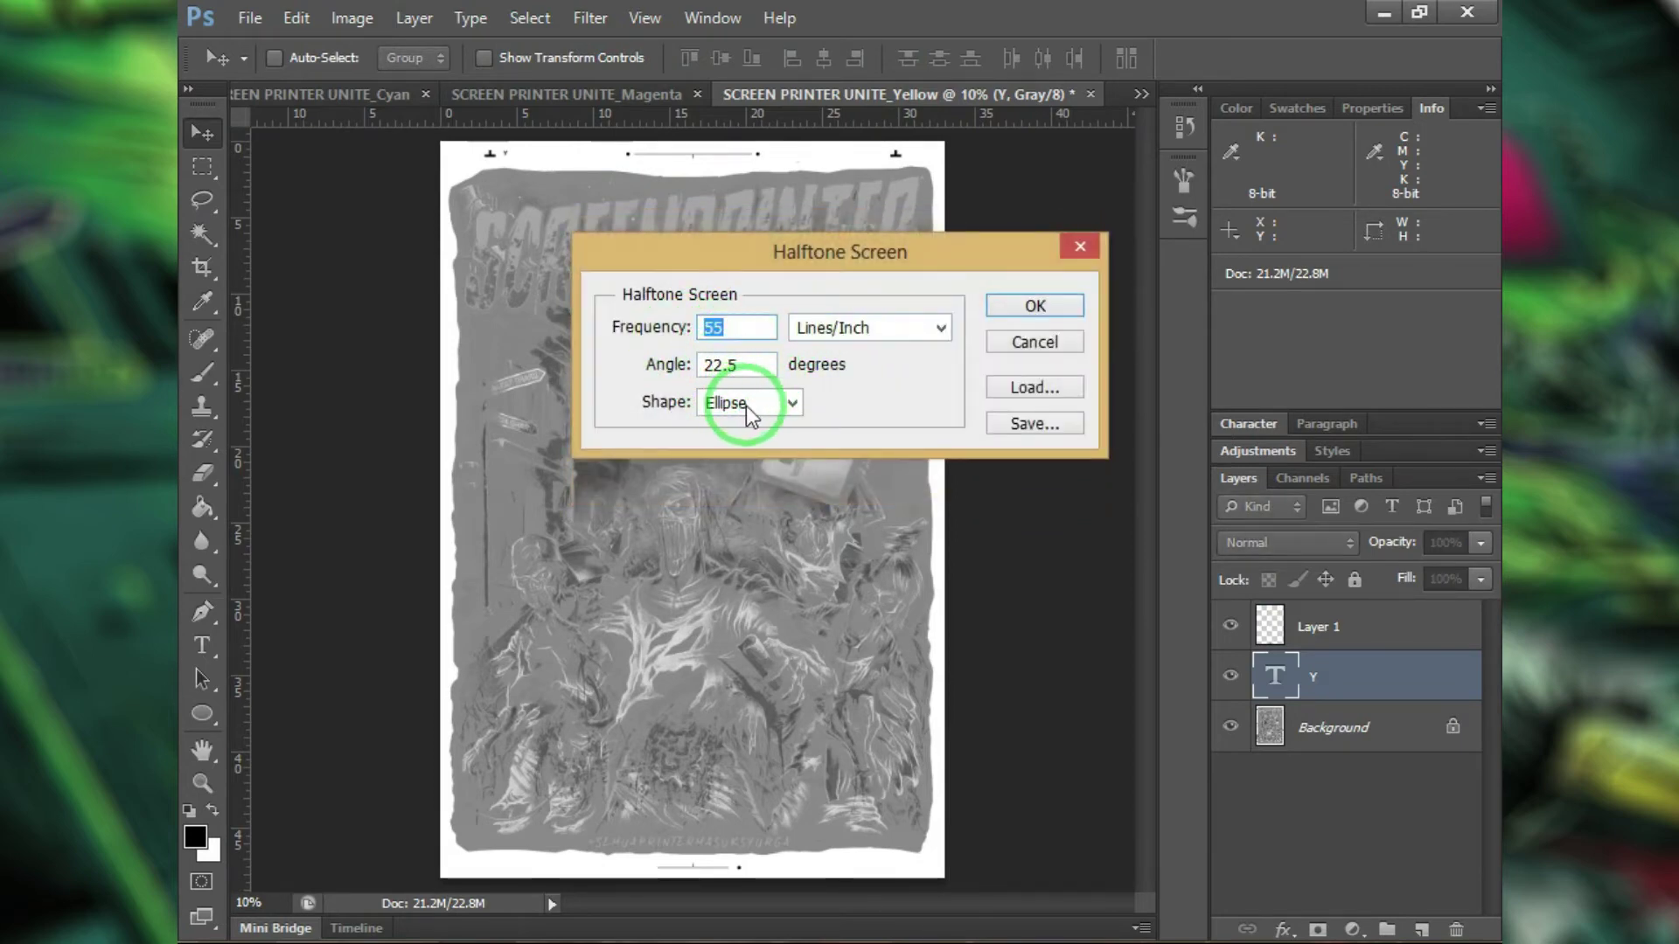
click(1010, 302)
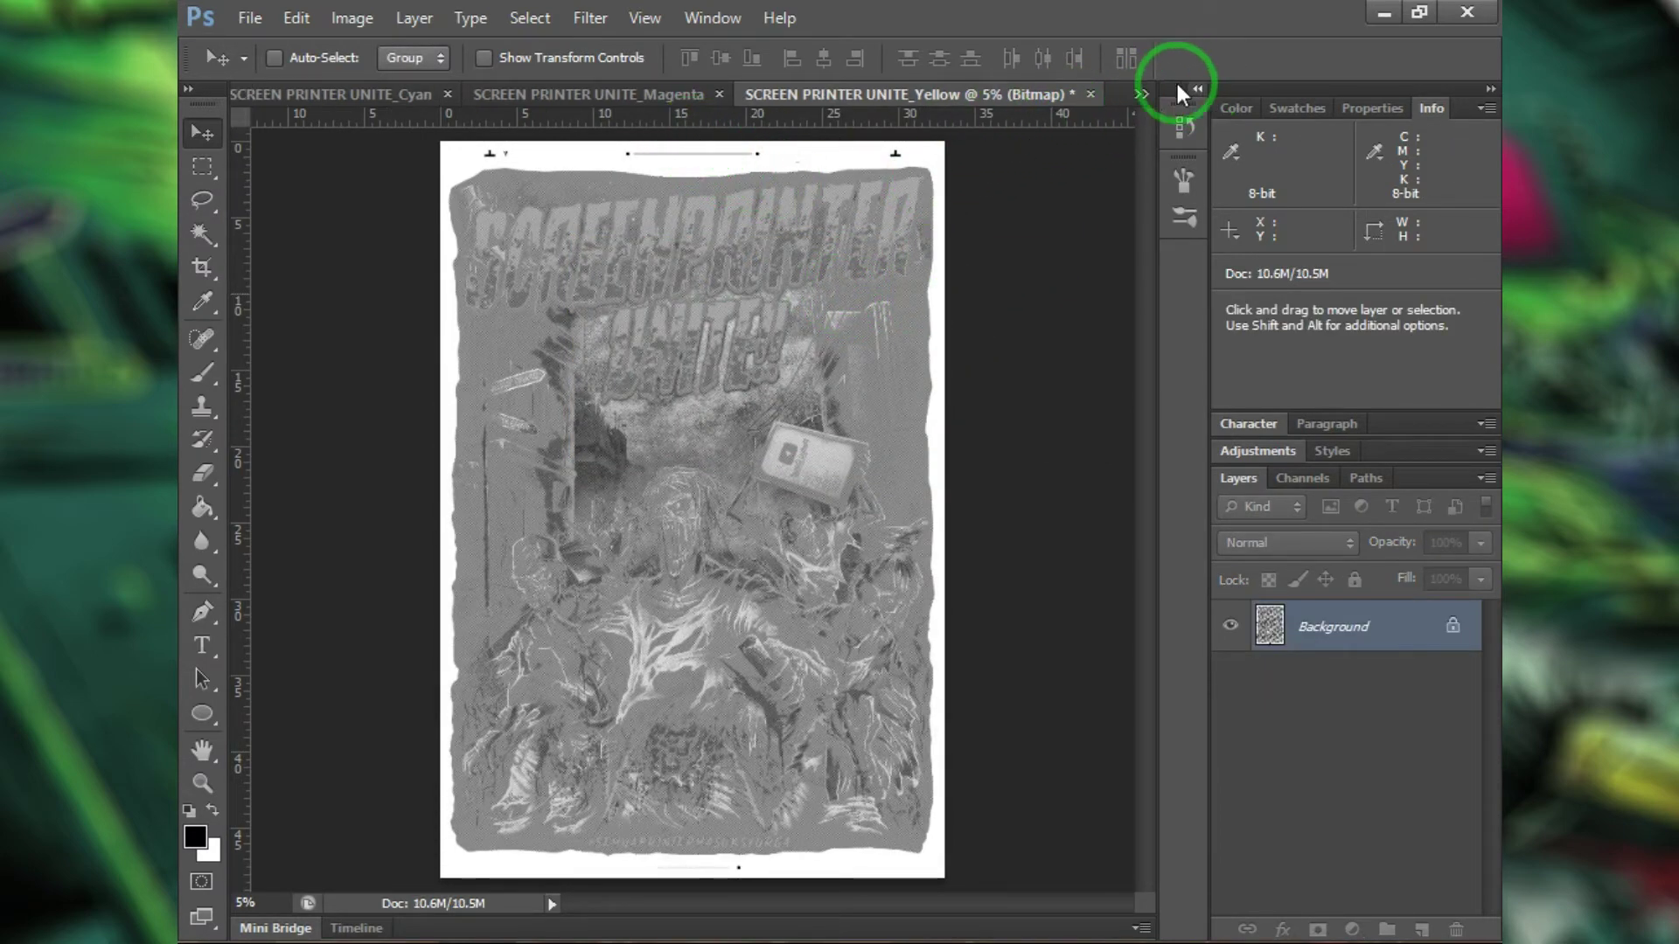
Step: Flatten the Black document and convert it to a 600 pixels/inch Halftone Screen bitmap at 55 lines/inch, 22.5 degrees, Ellipse shape
click(1144, 94)
click(1176, 184)
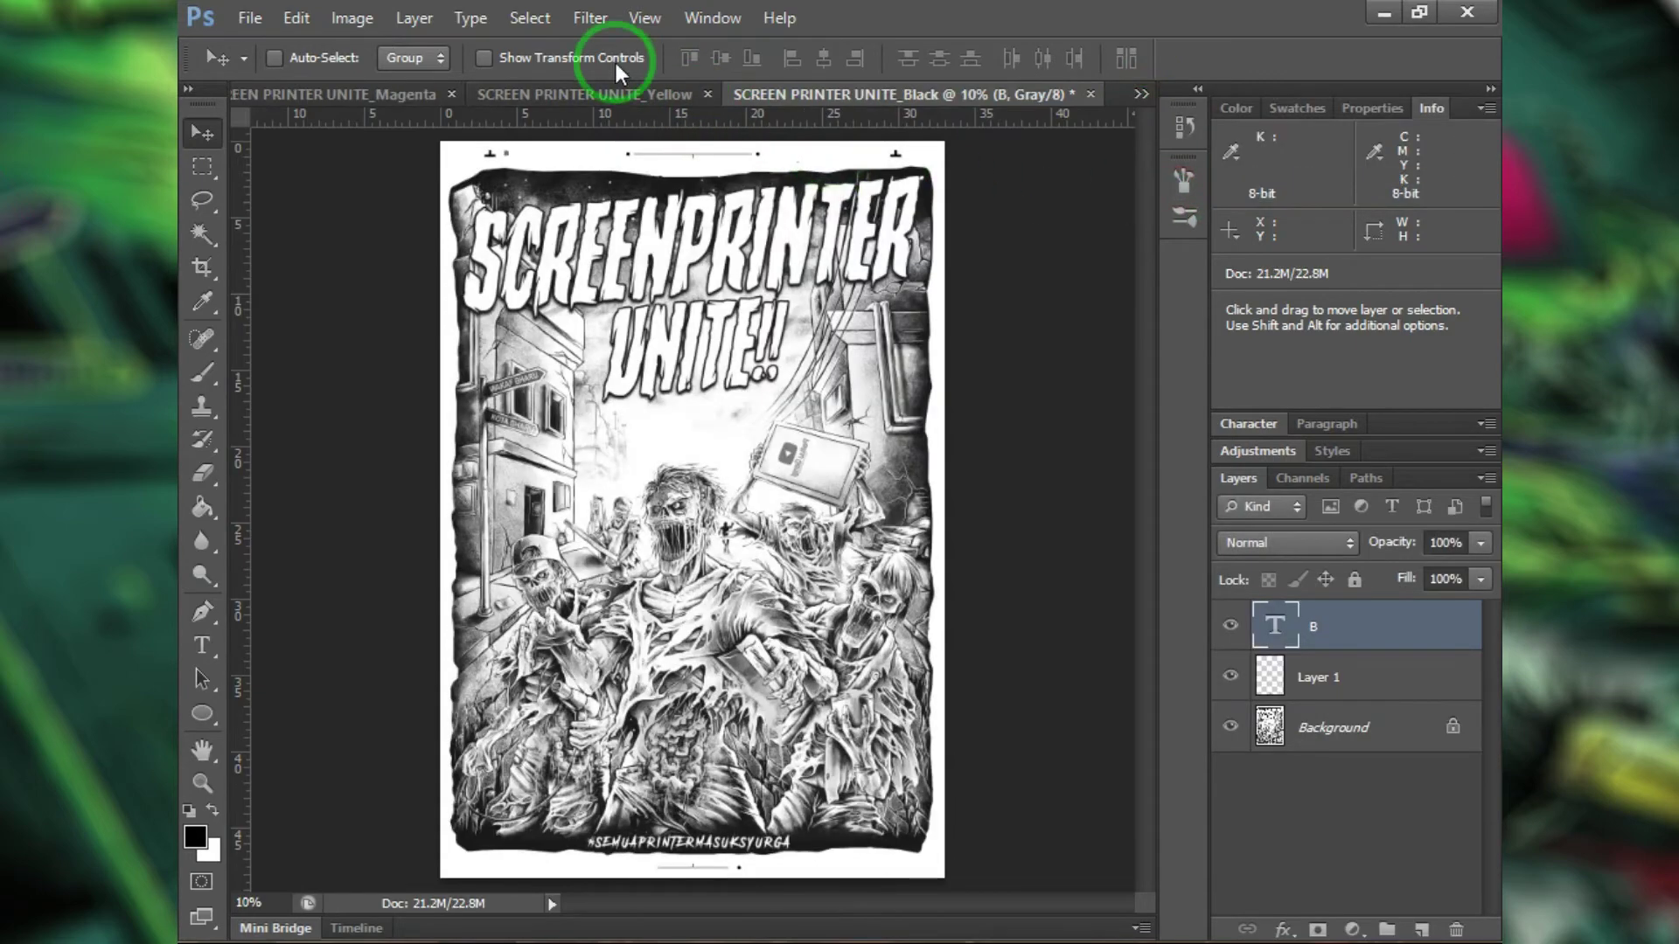
click(371, 21)
mouse_move(465, 39)
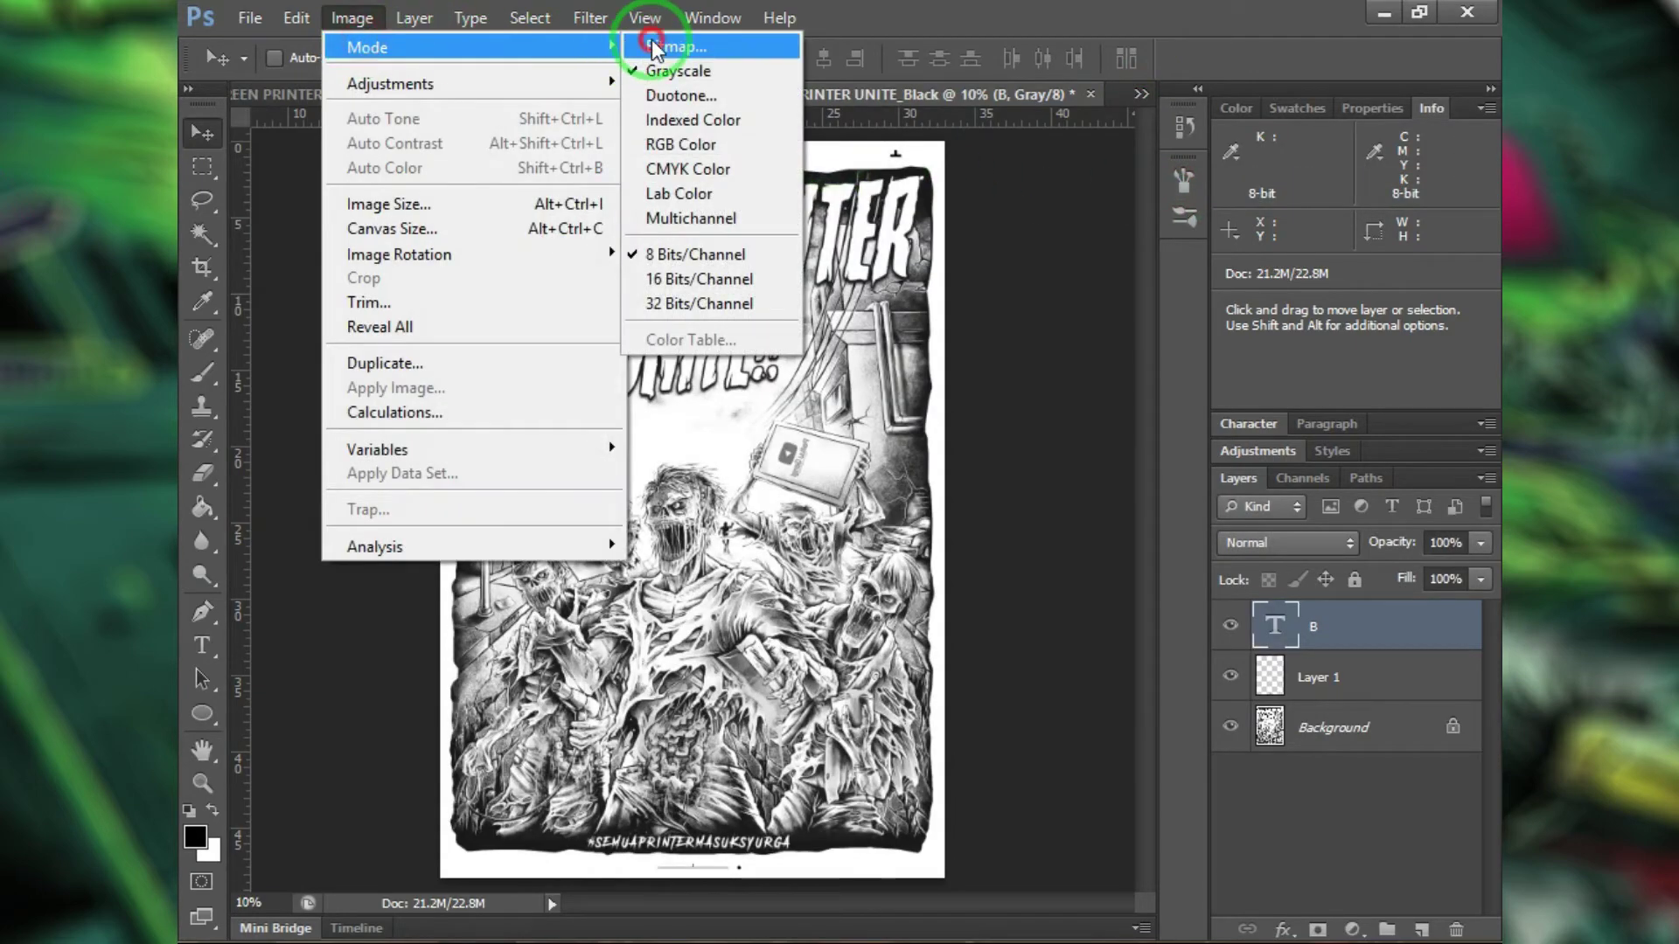
click(665, 66)
click(702, 374)
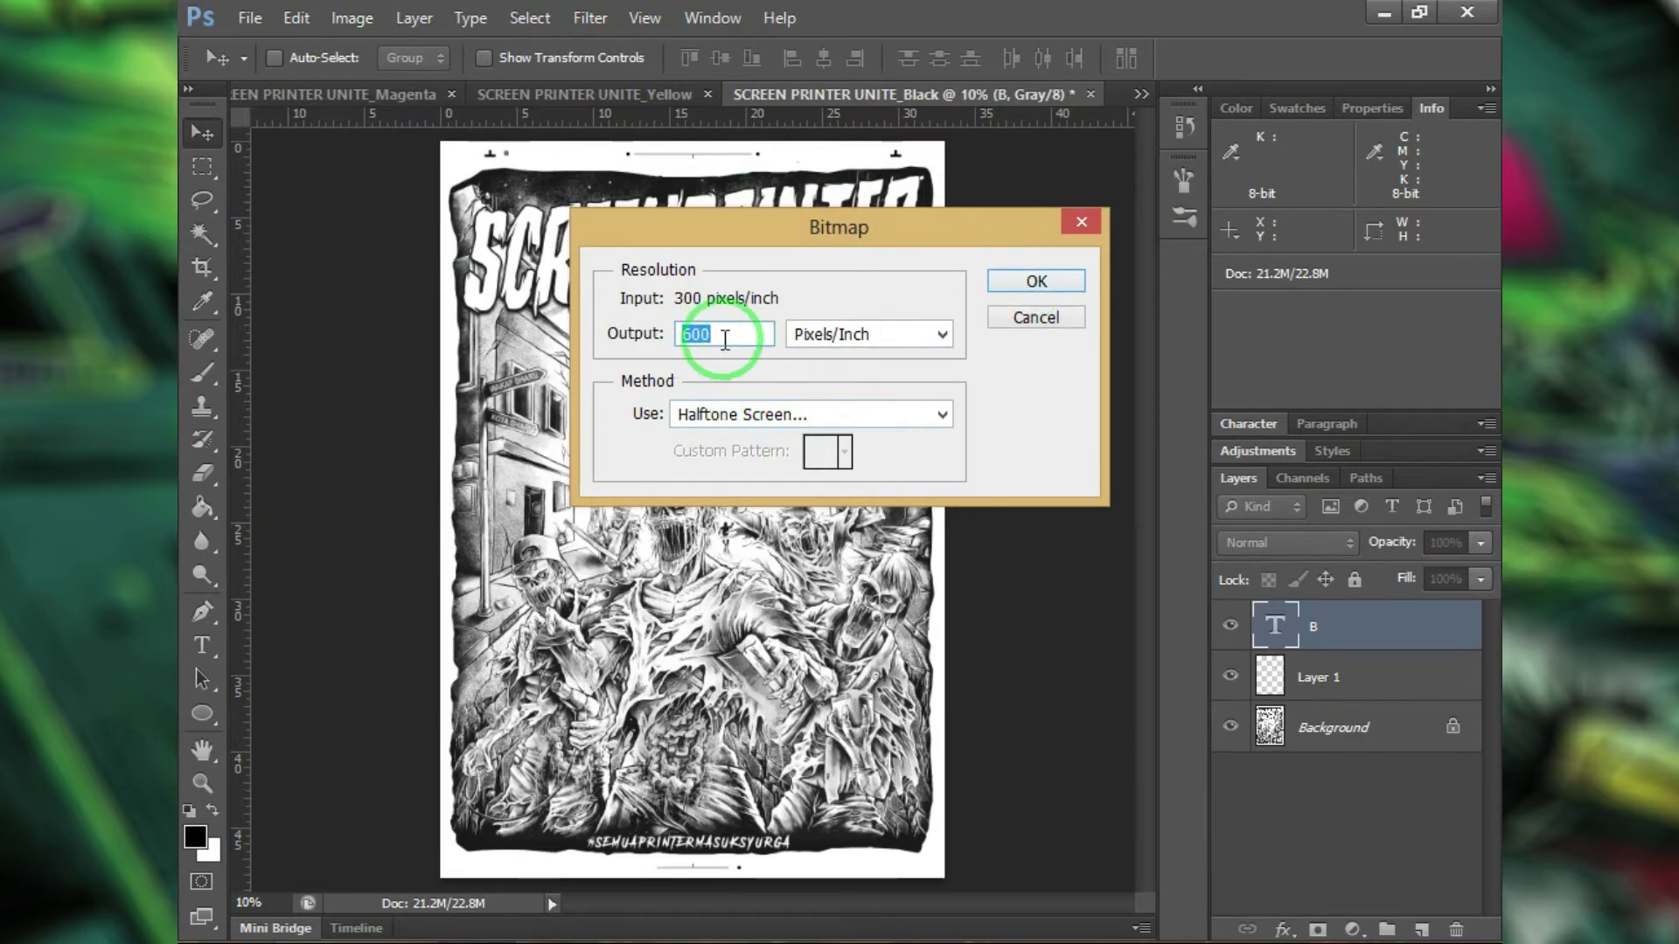
click(1016, 281)
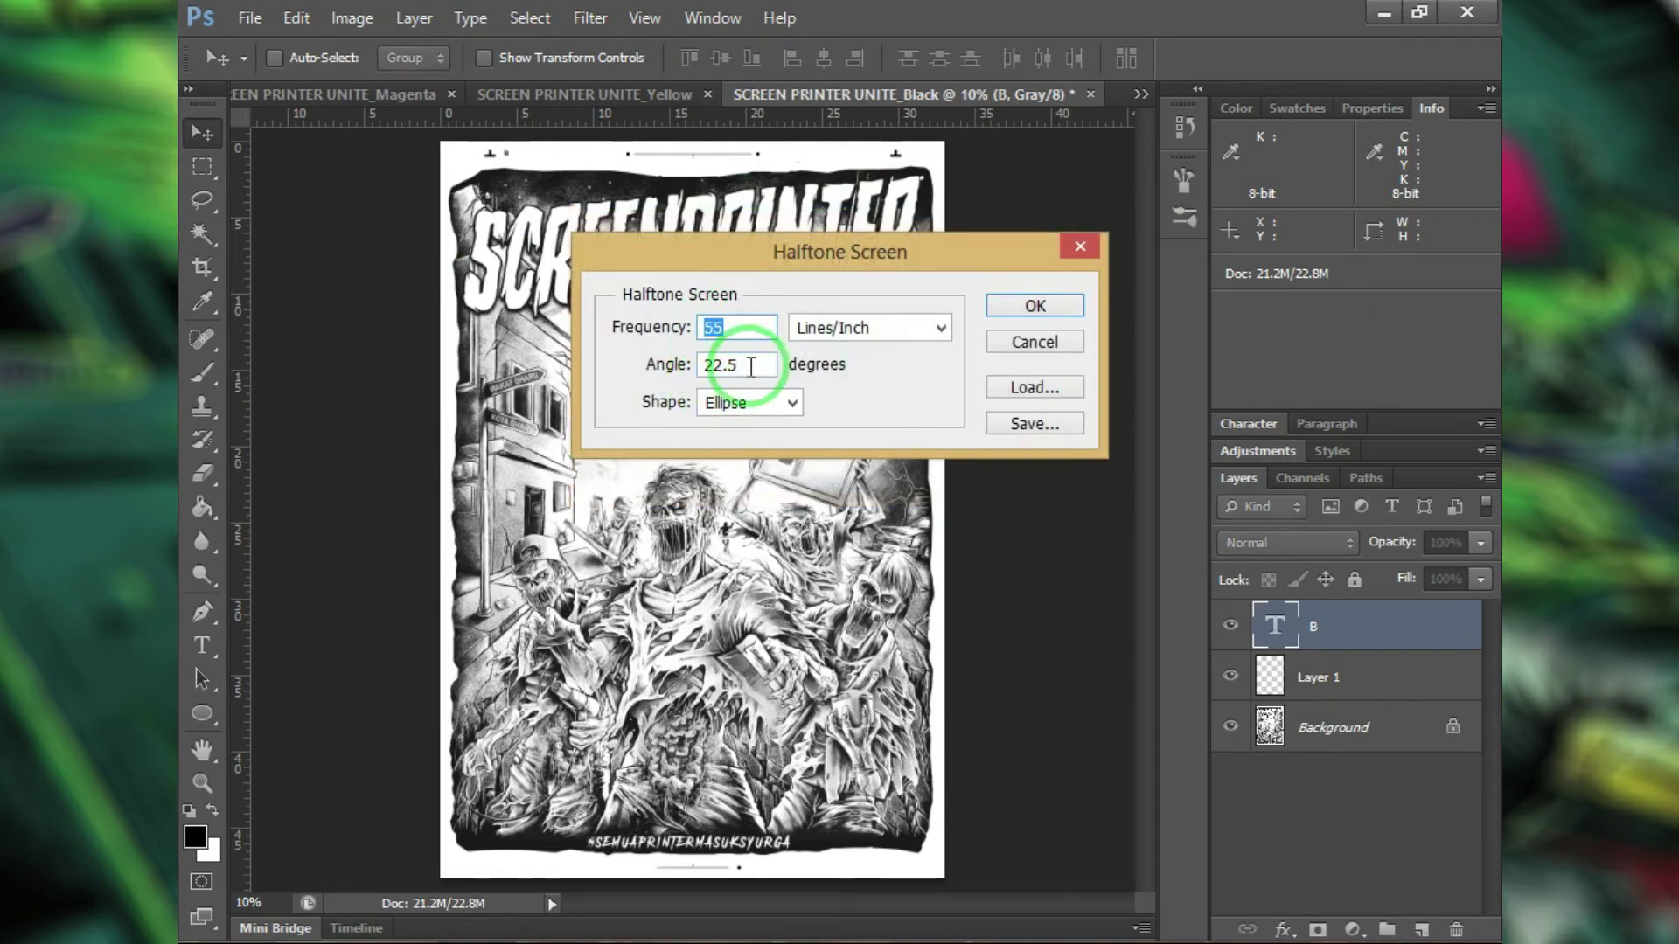
click(998, 312)
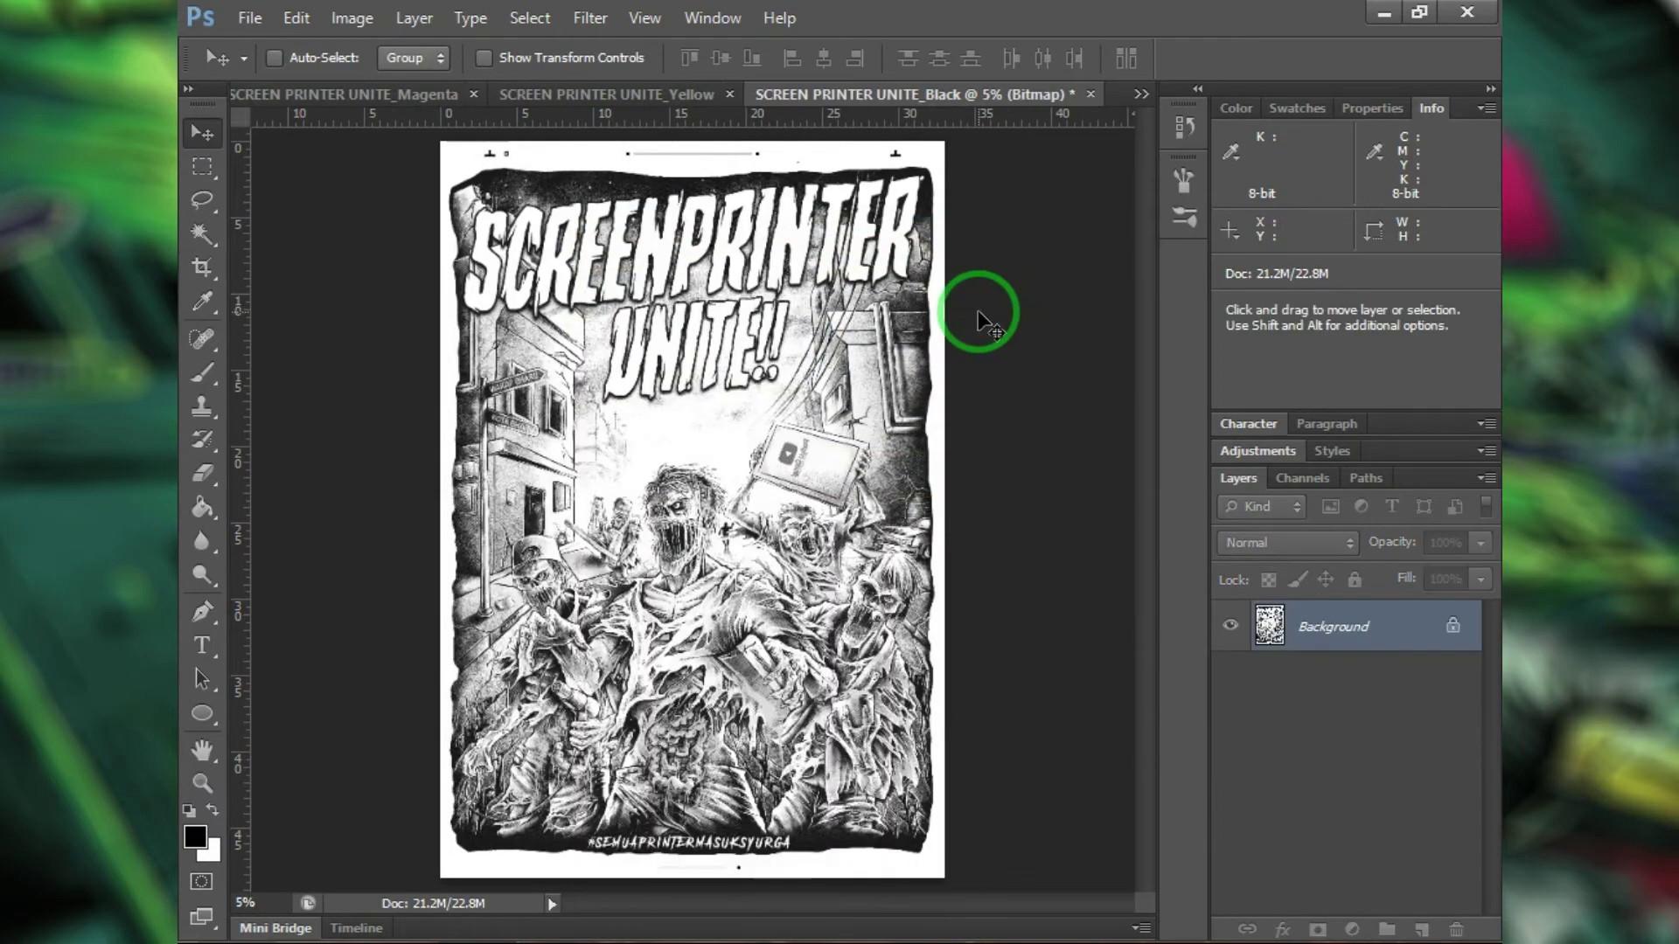
Step: Convert the Black bitmap document back to Grayscale mode with a size ratio of 1
click(359, 19)
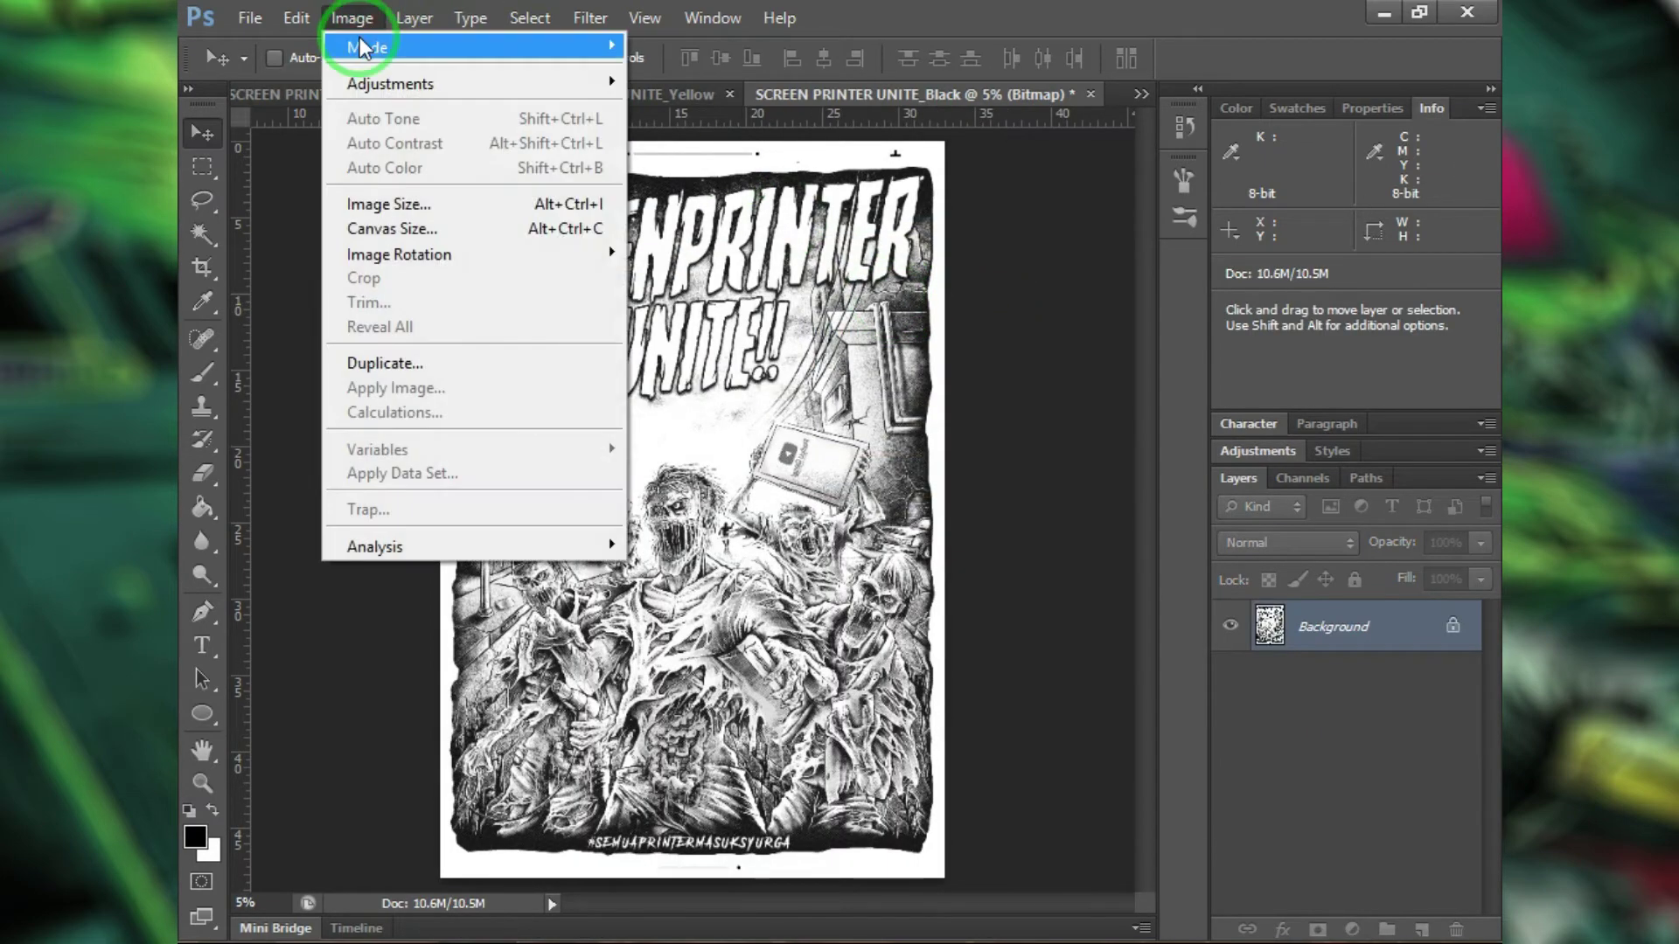
mouse_move(368, 48)
click(664, 66)
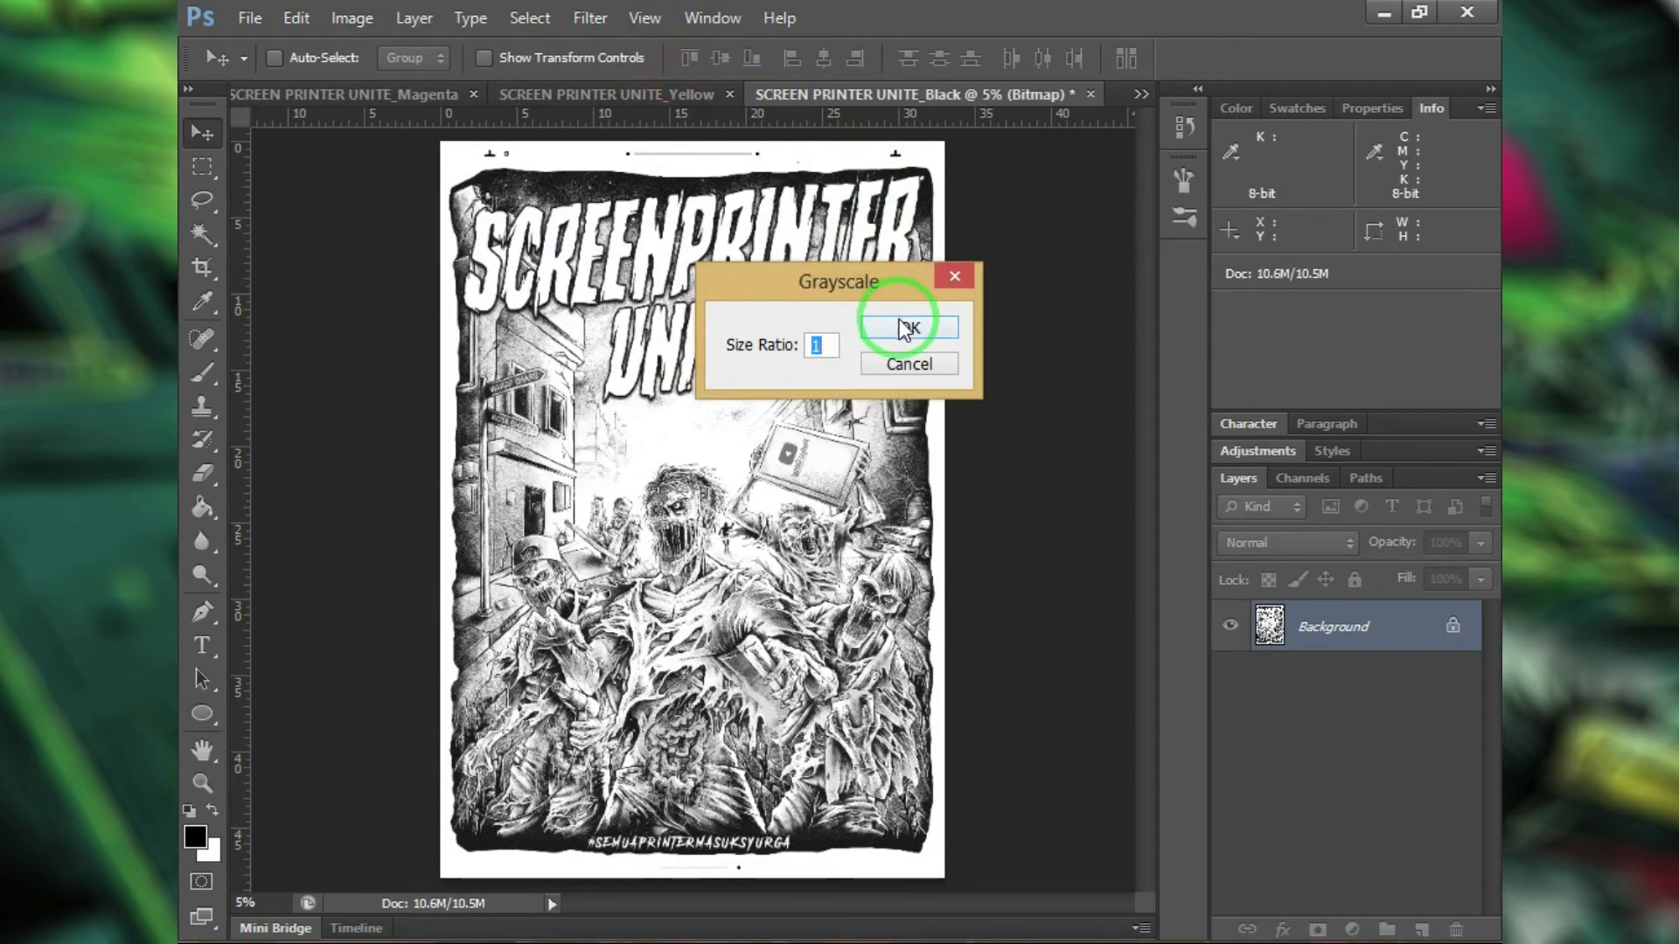
click(910, 328)
Step: Convert the Yellow bitmap document back to Grayscale mode with a size ratio of 1
click(699, 94)
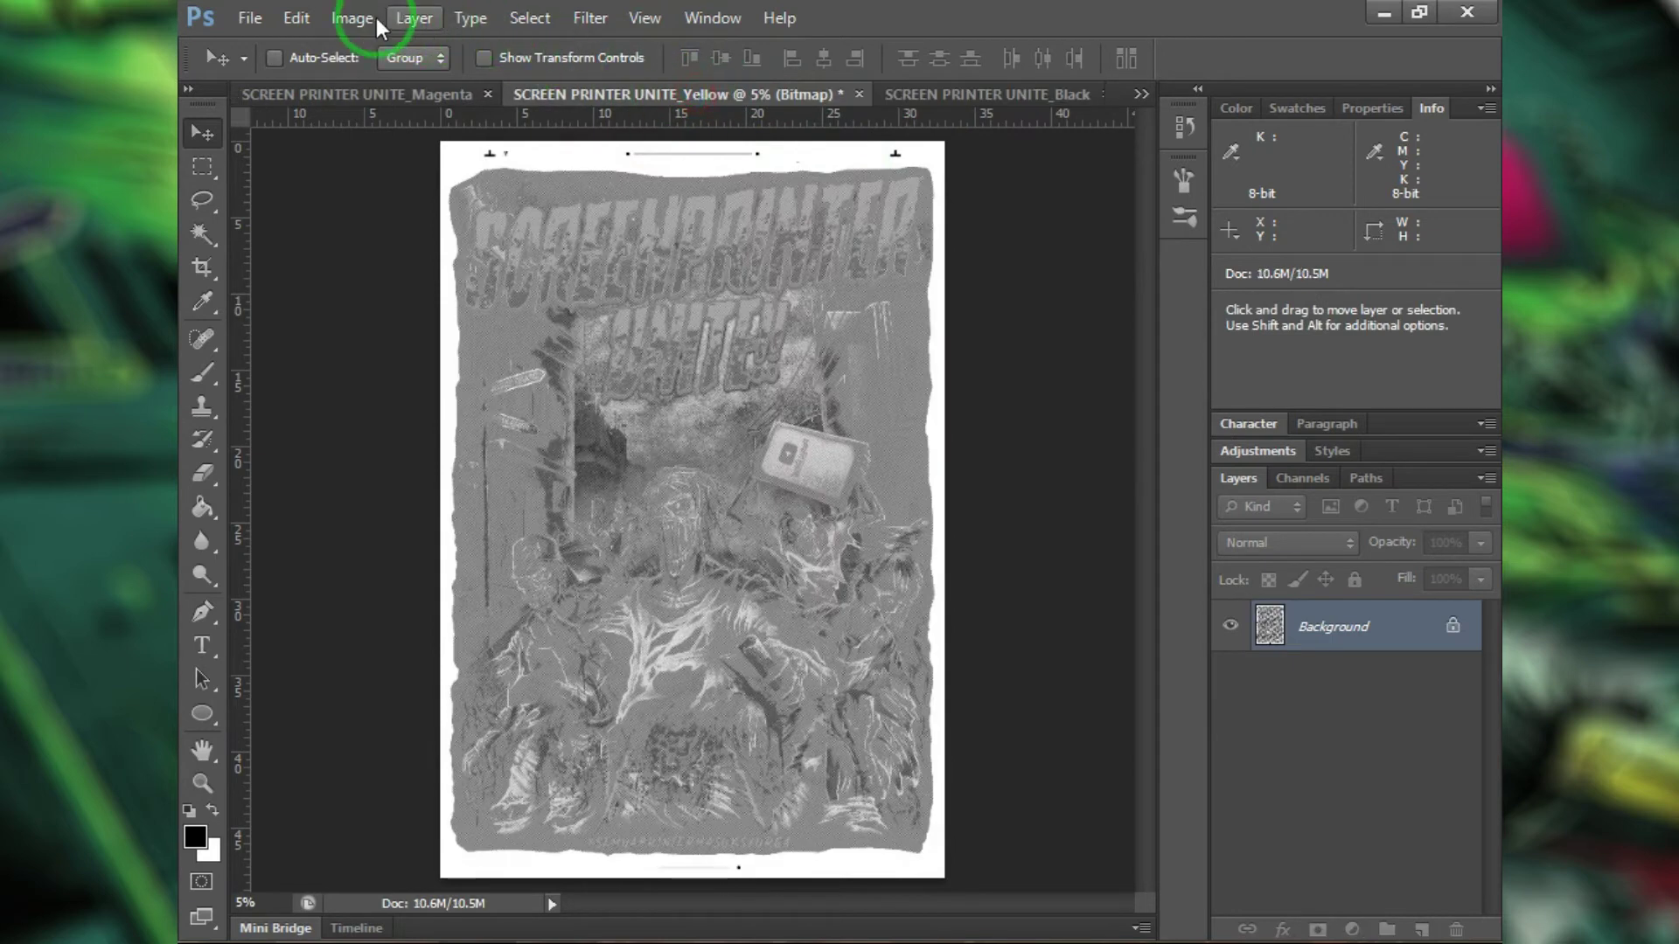
click(371, 19)
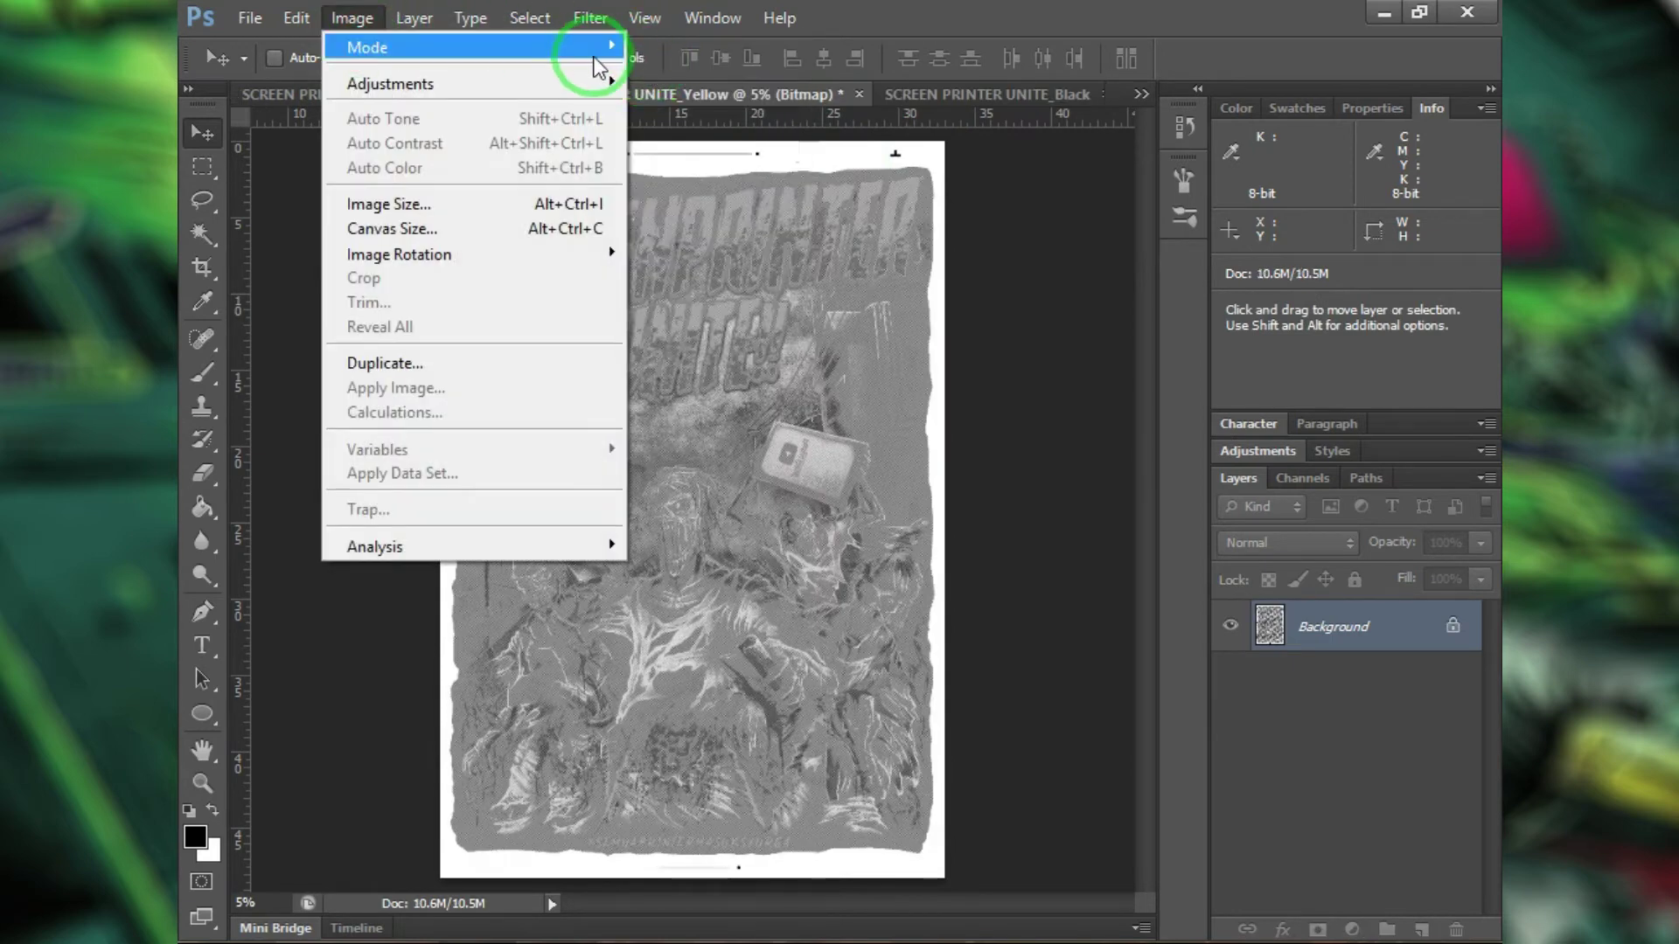
mouse_move(597, 67)
click(665, 68)
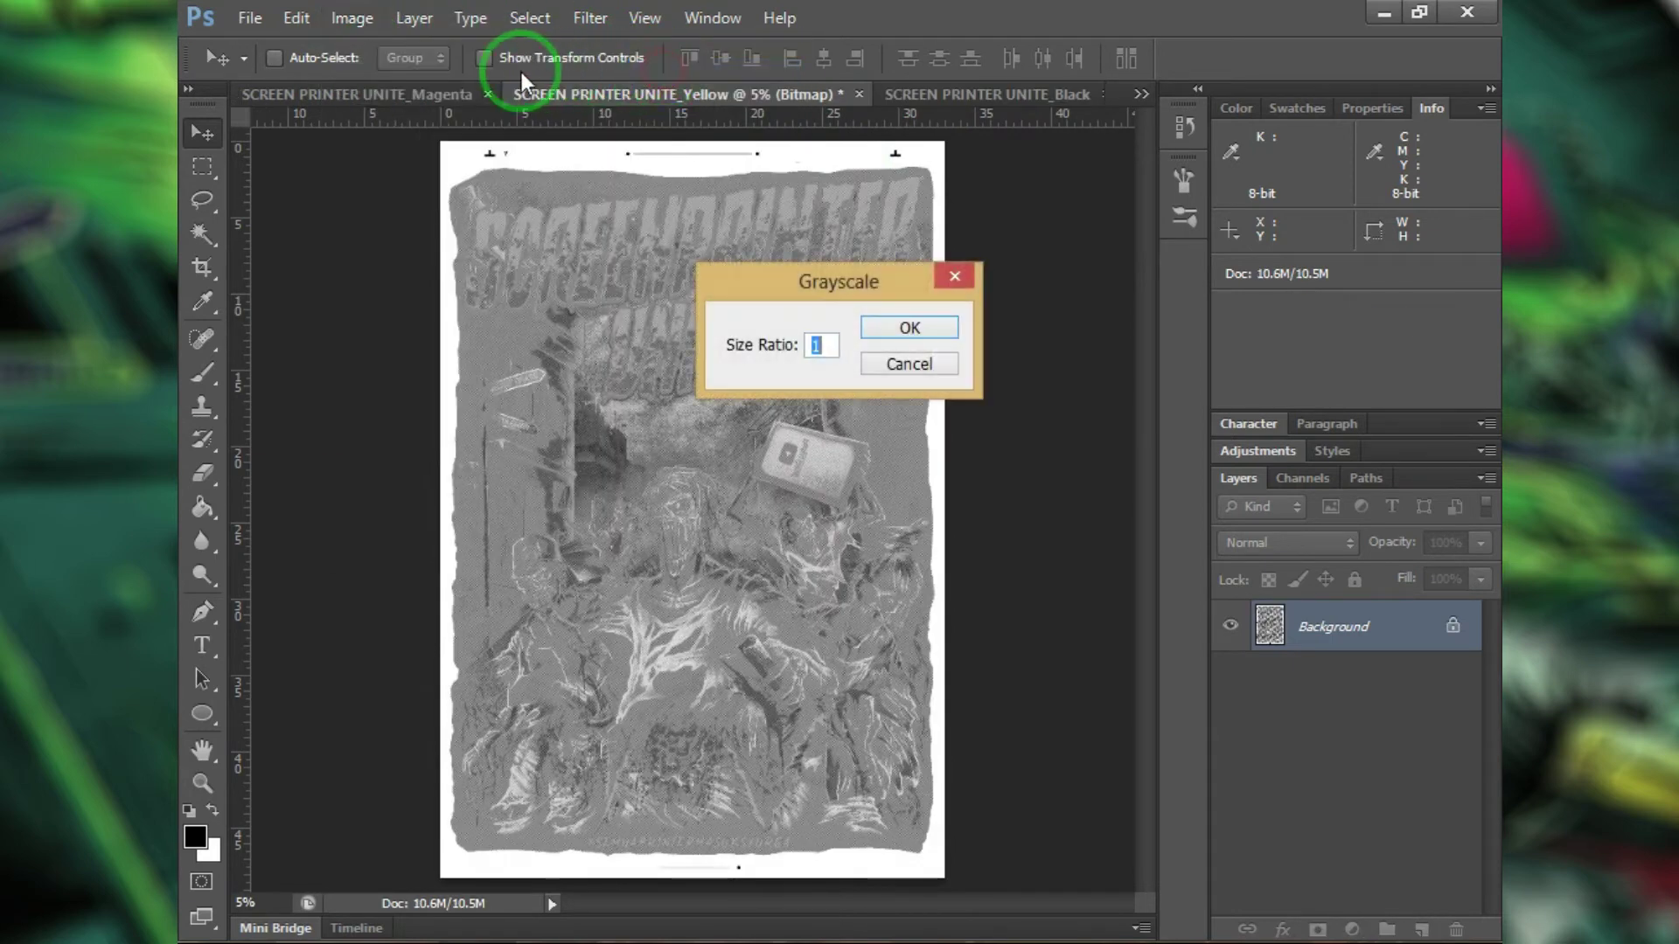
click(943, 326)
Step: Convert the Magenta bitmap document back to Grayscale mode with a size ratio of 1
click(396, 94)
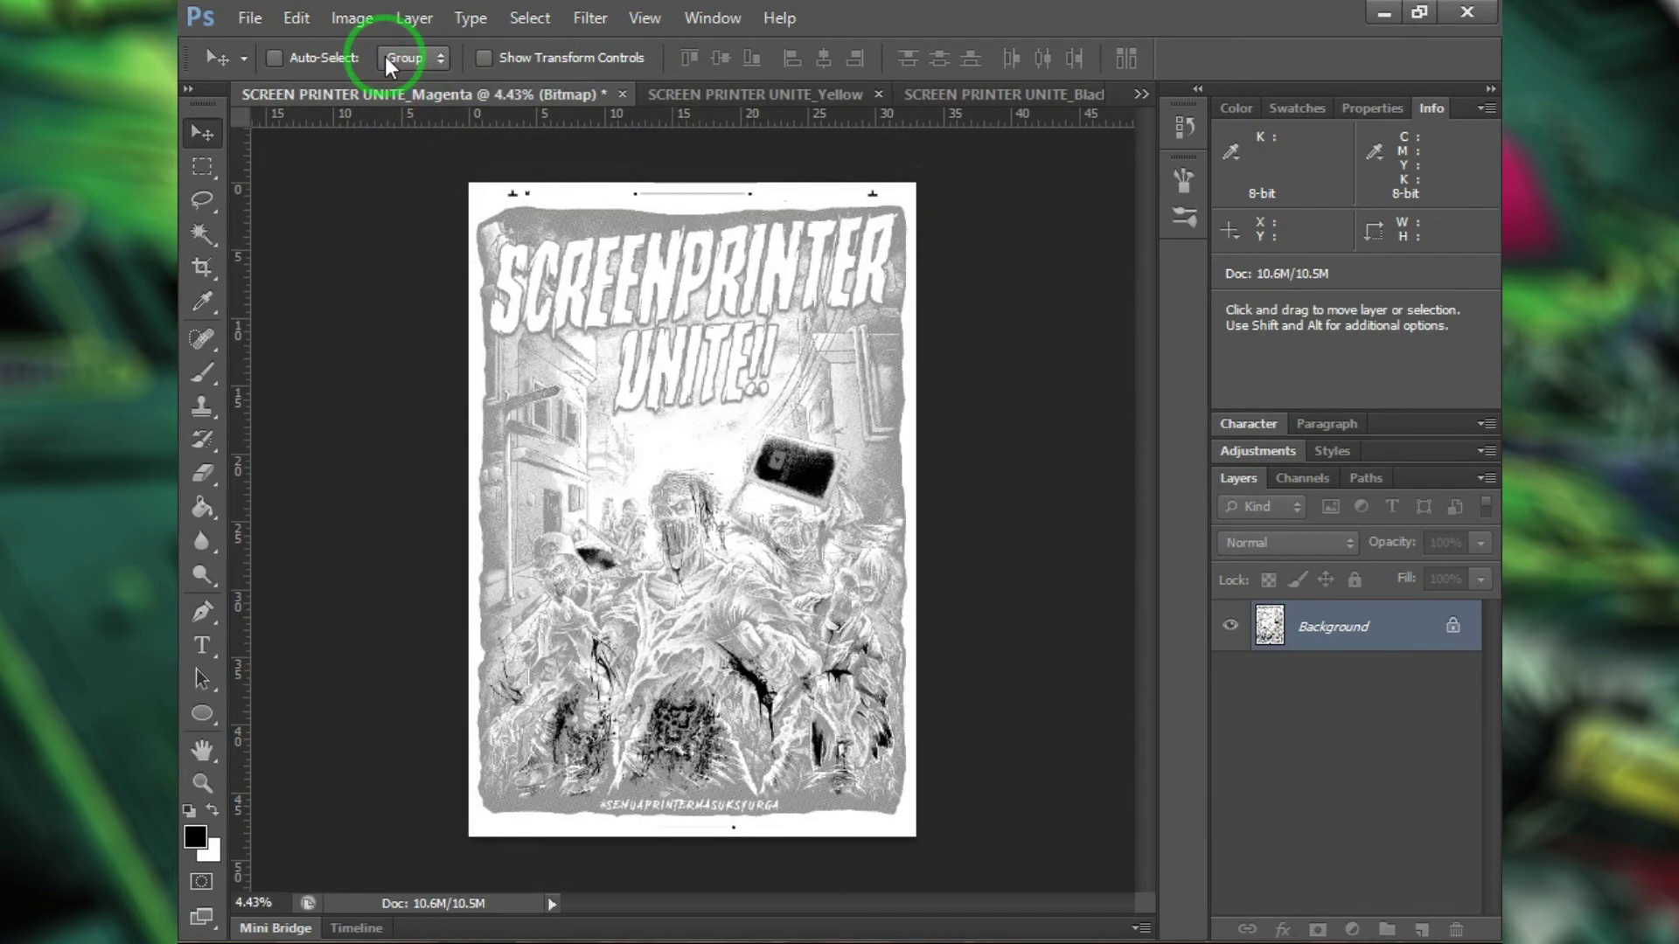
click(354, 19)
mouse_move(361, 50)
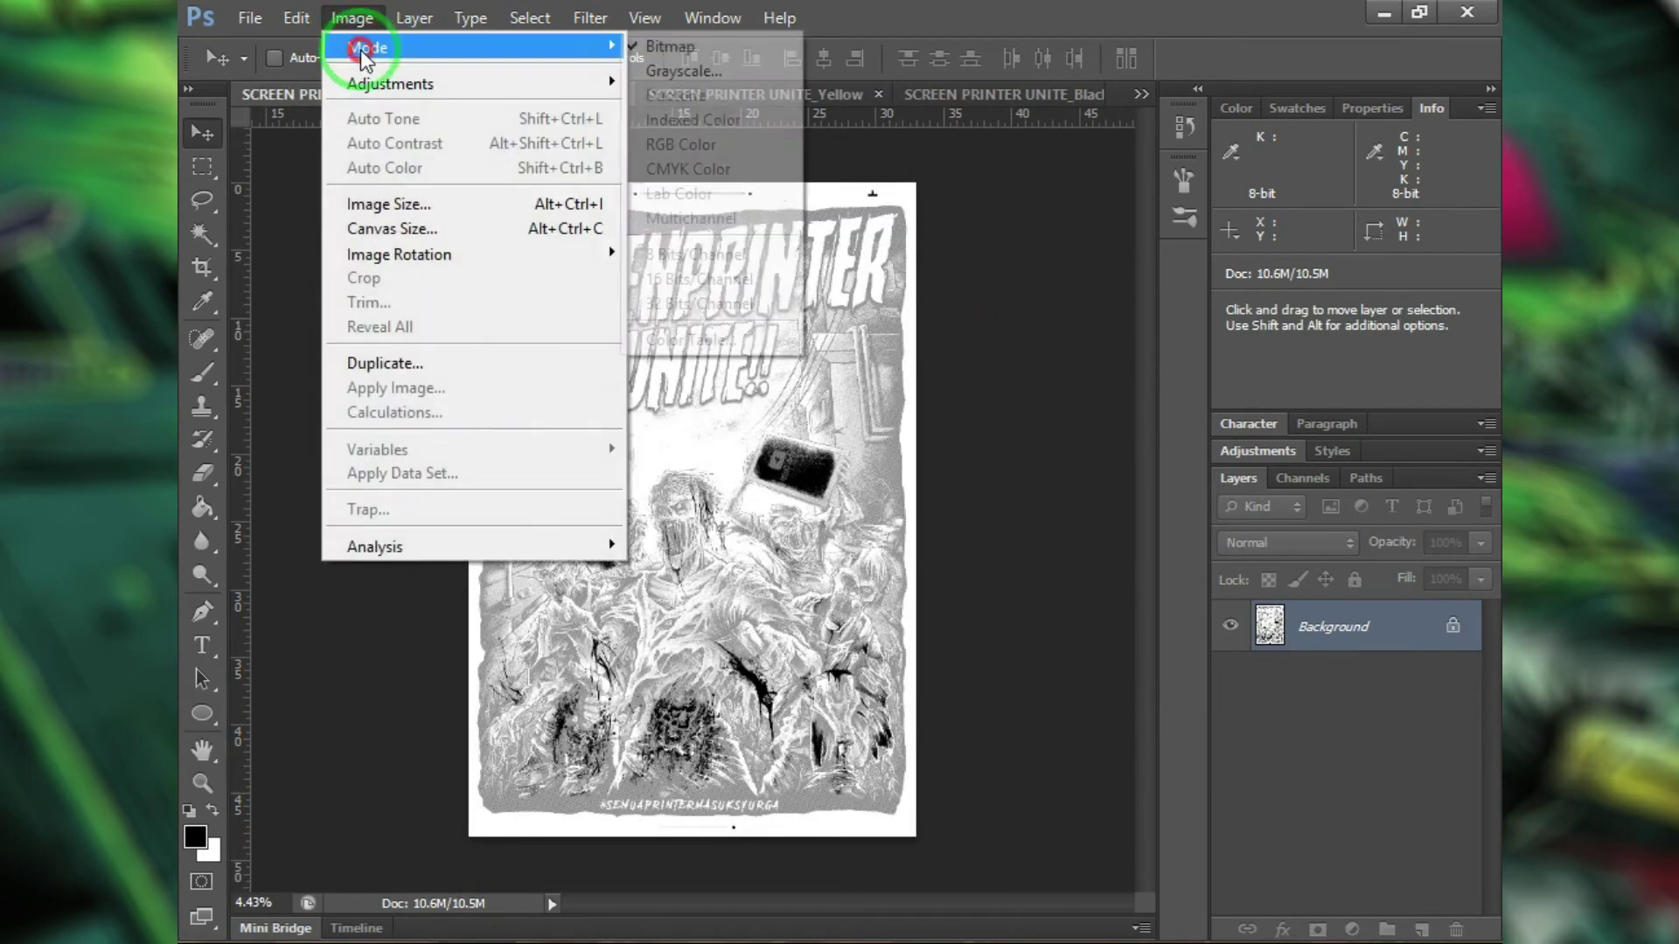
click(668, 70)
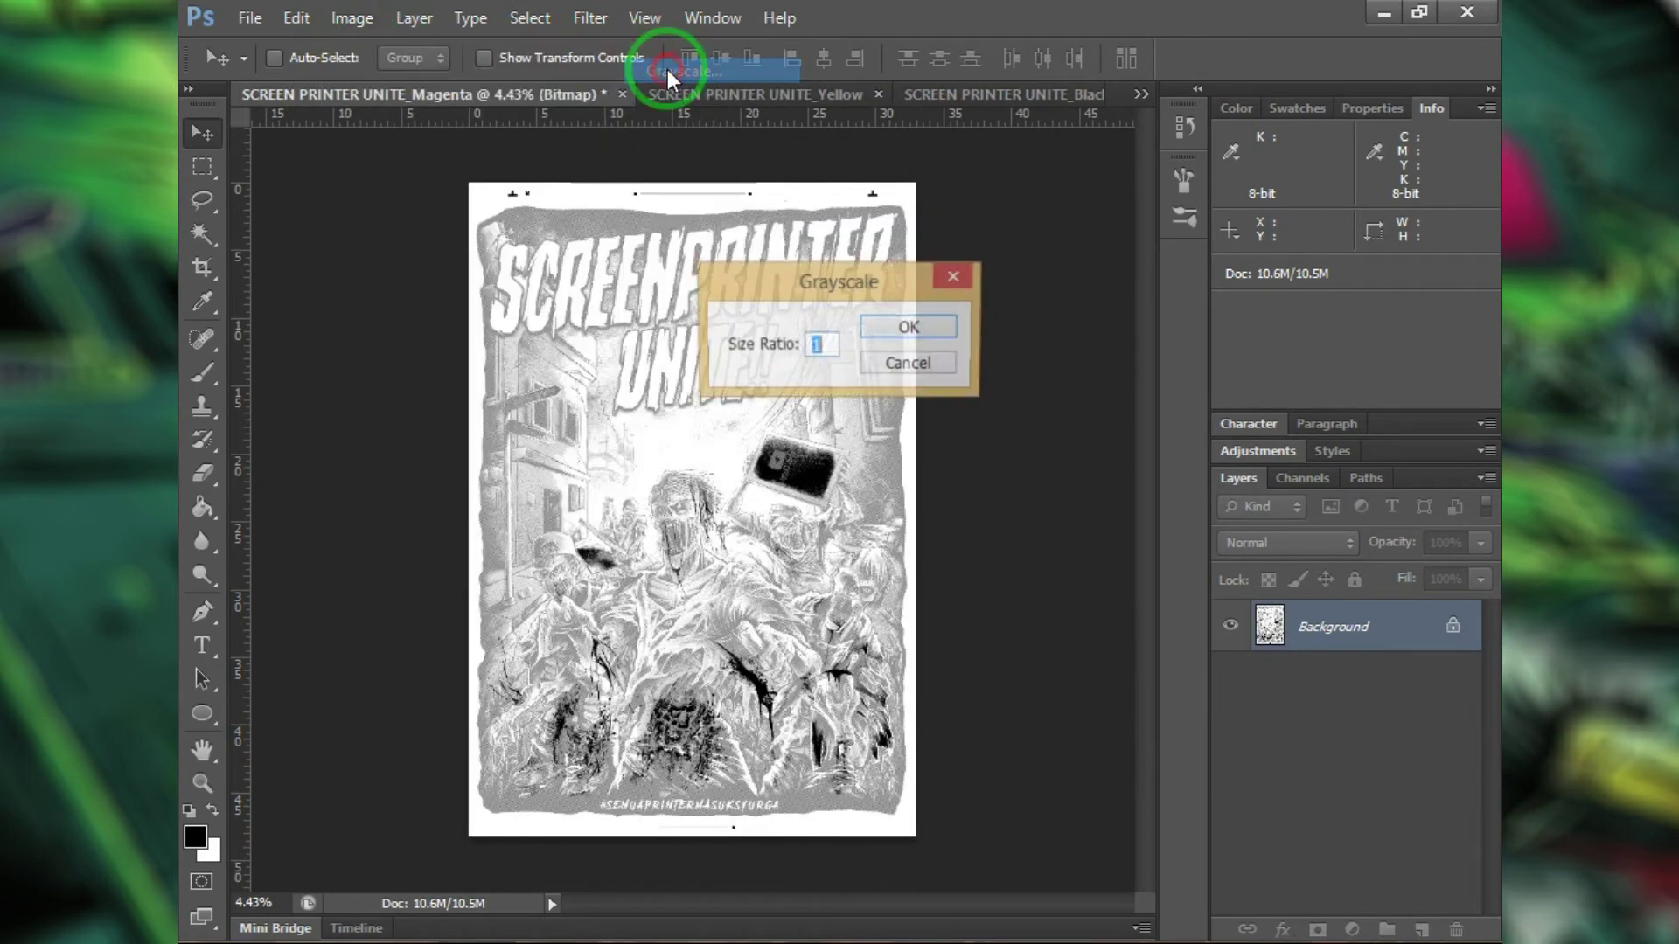
click(908, 325)
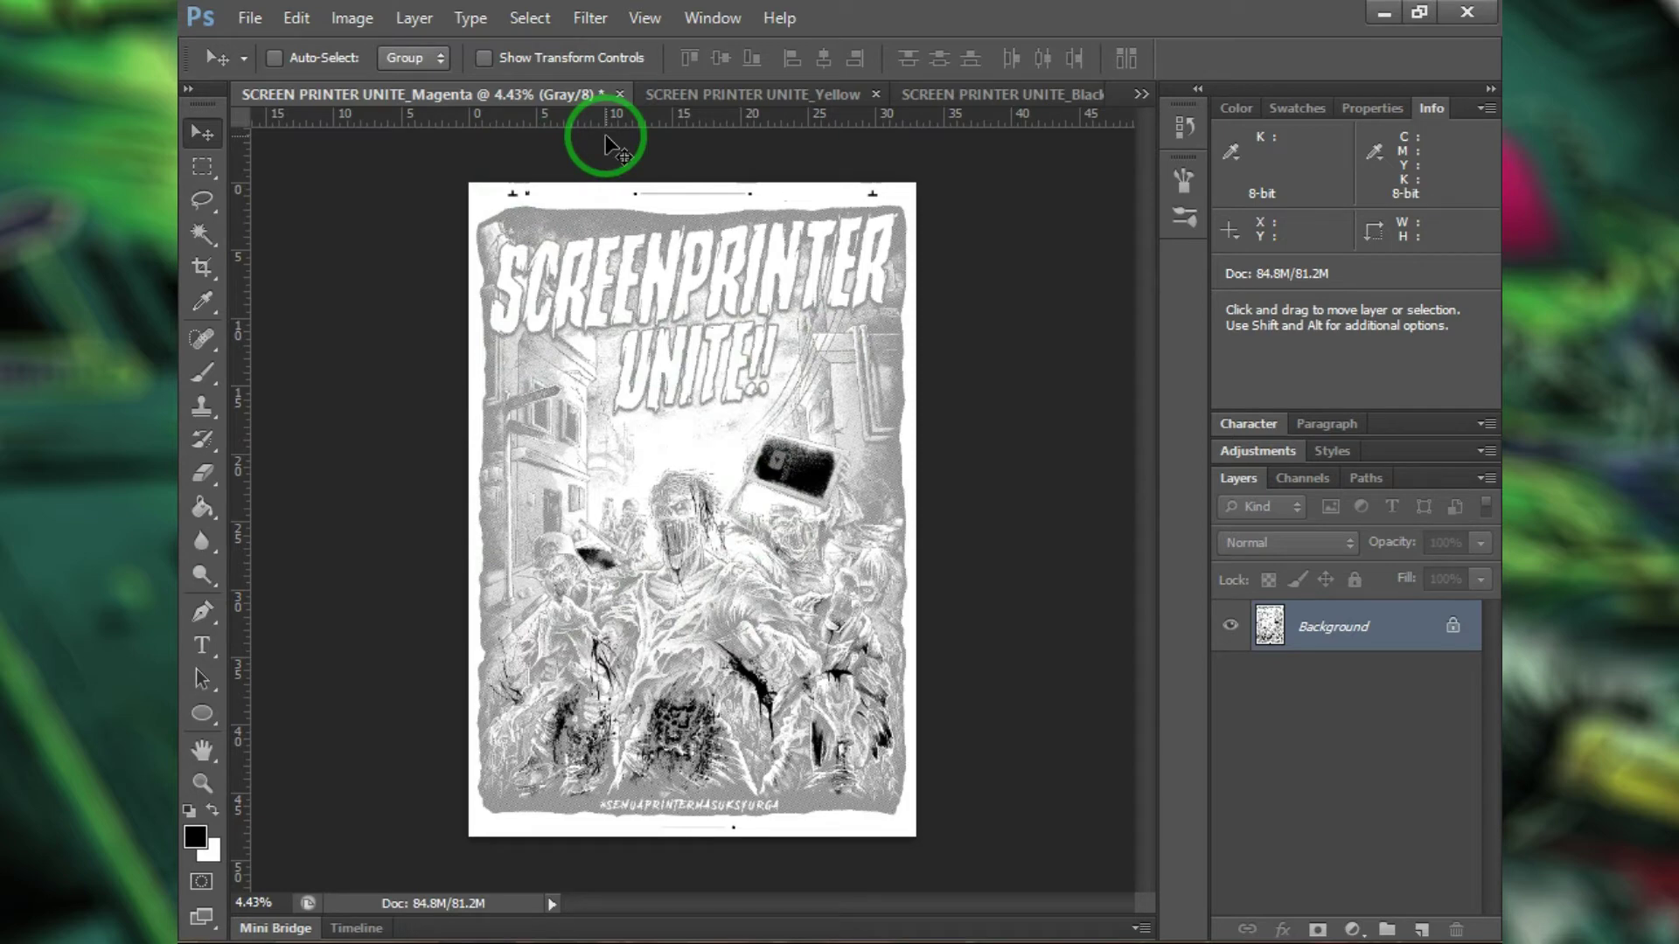
Step: In the Magenta document's print settings, configure the EPSON L1300 for A3+ document size, High quality and Grayscale output
key(ctrl+p)
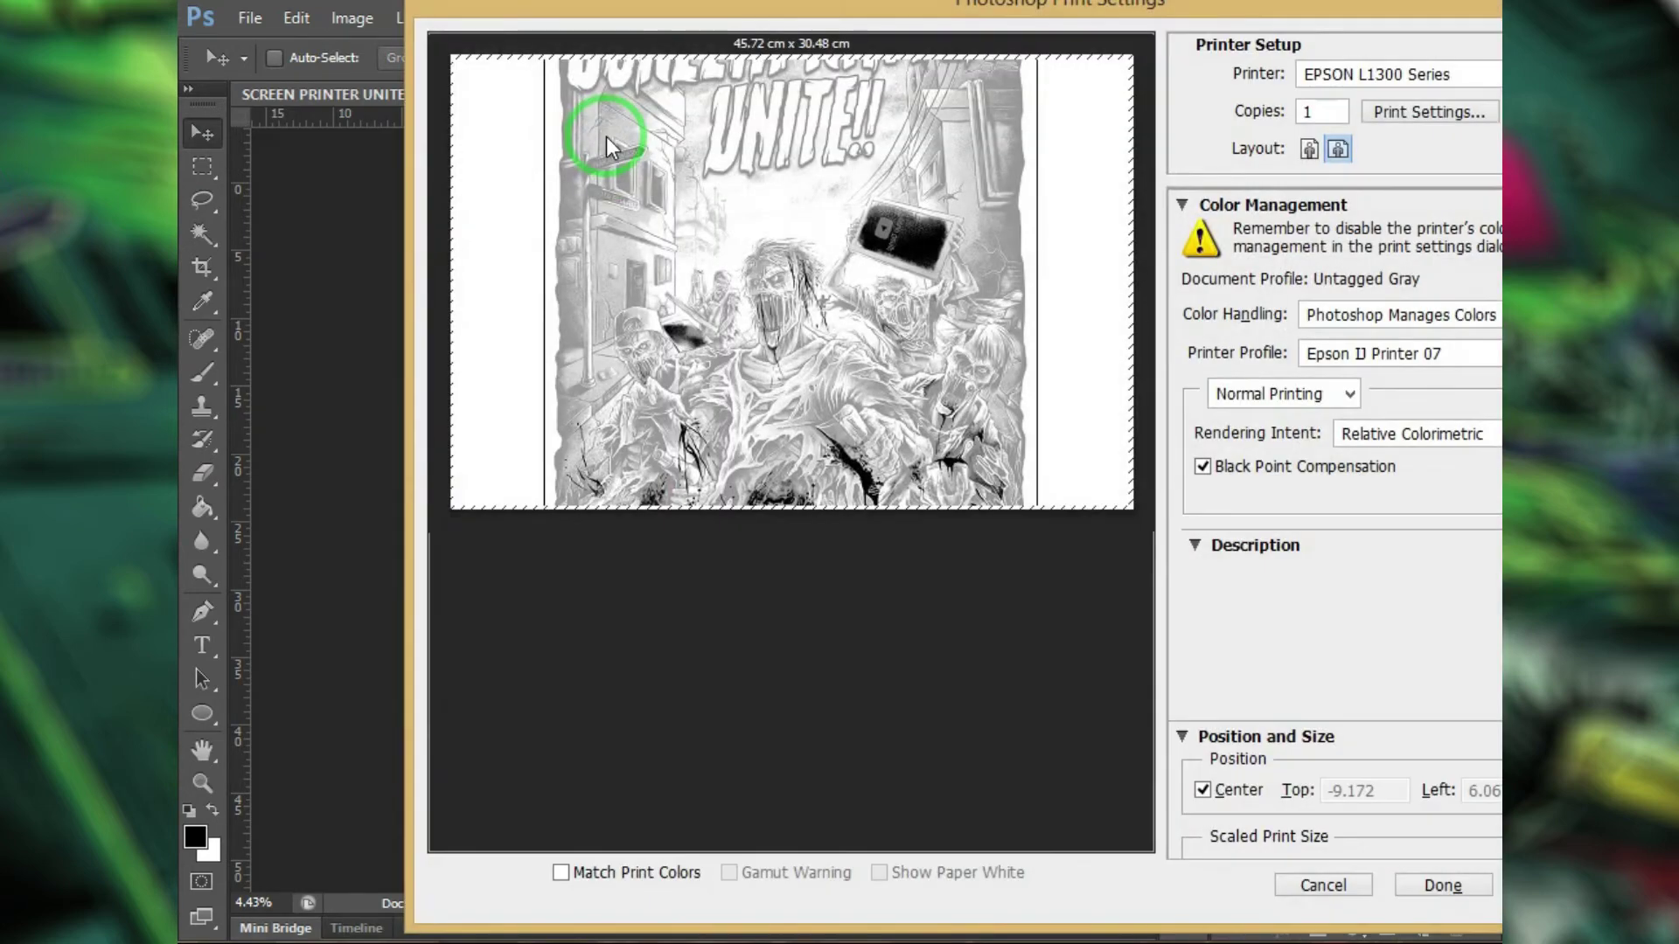
drag(1373, 4, 1155, 64)
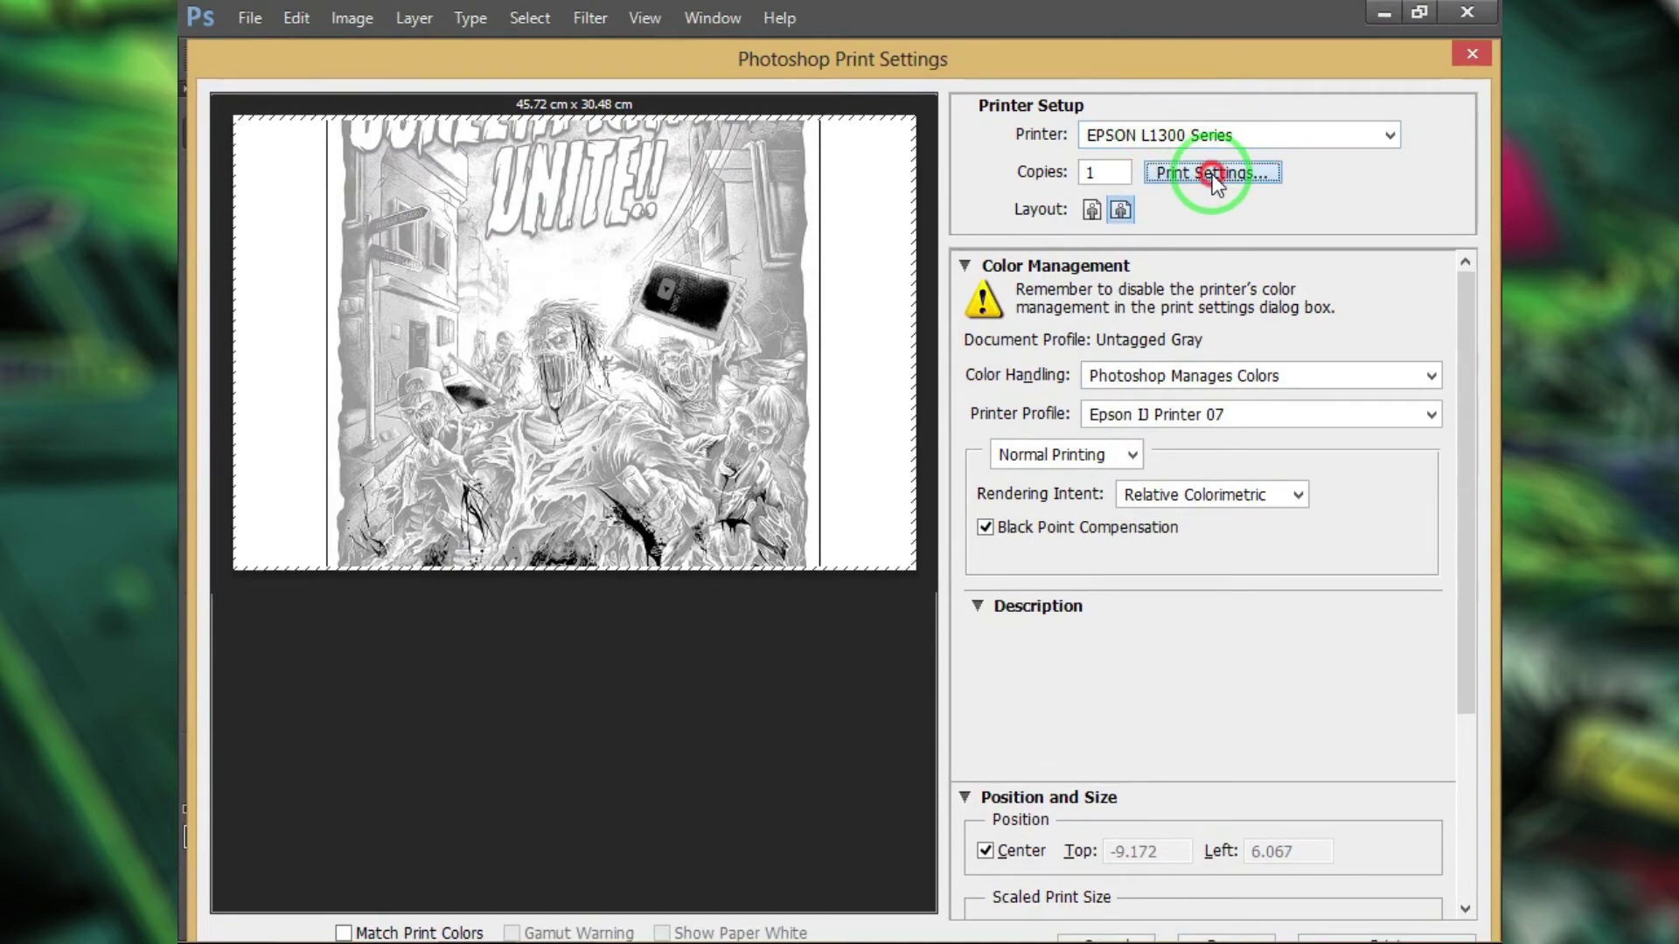
click(1212, 175)
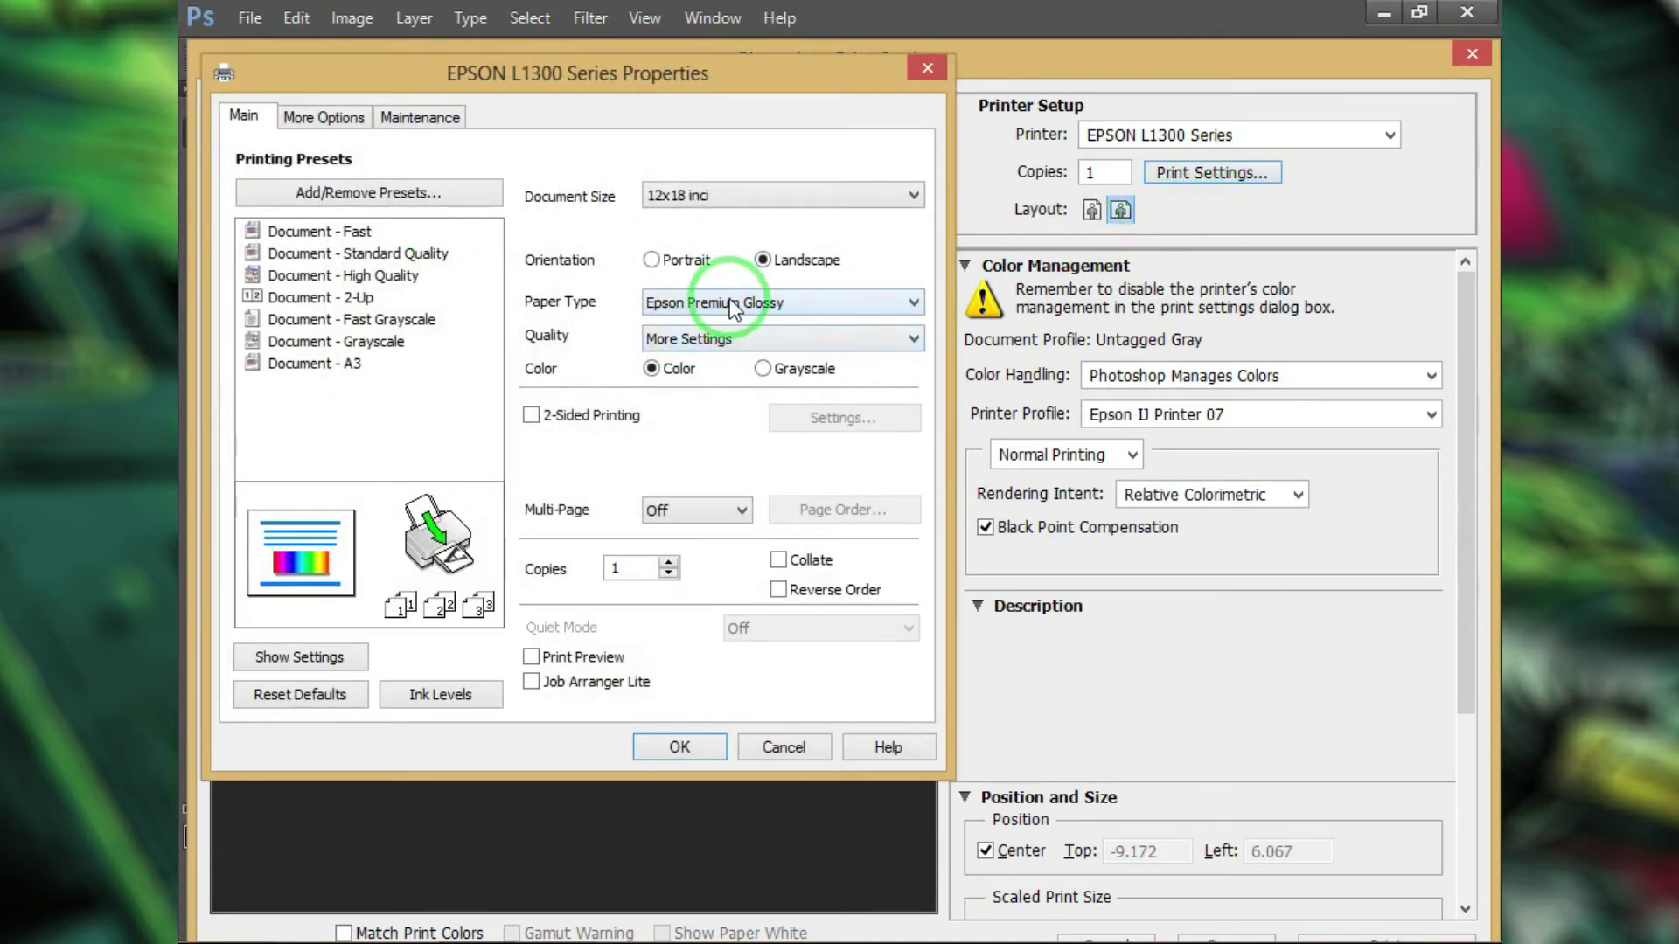
click(742, 199)
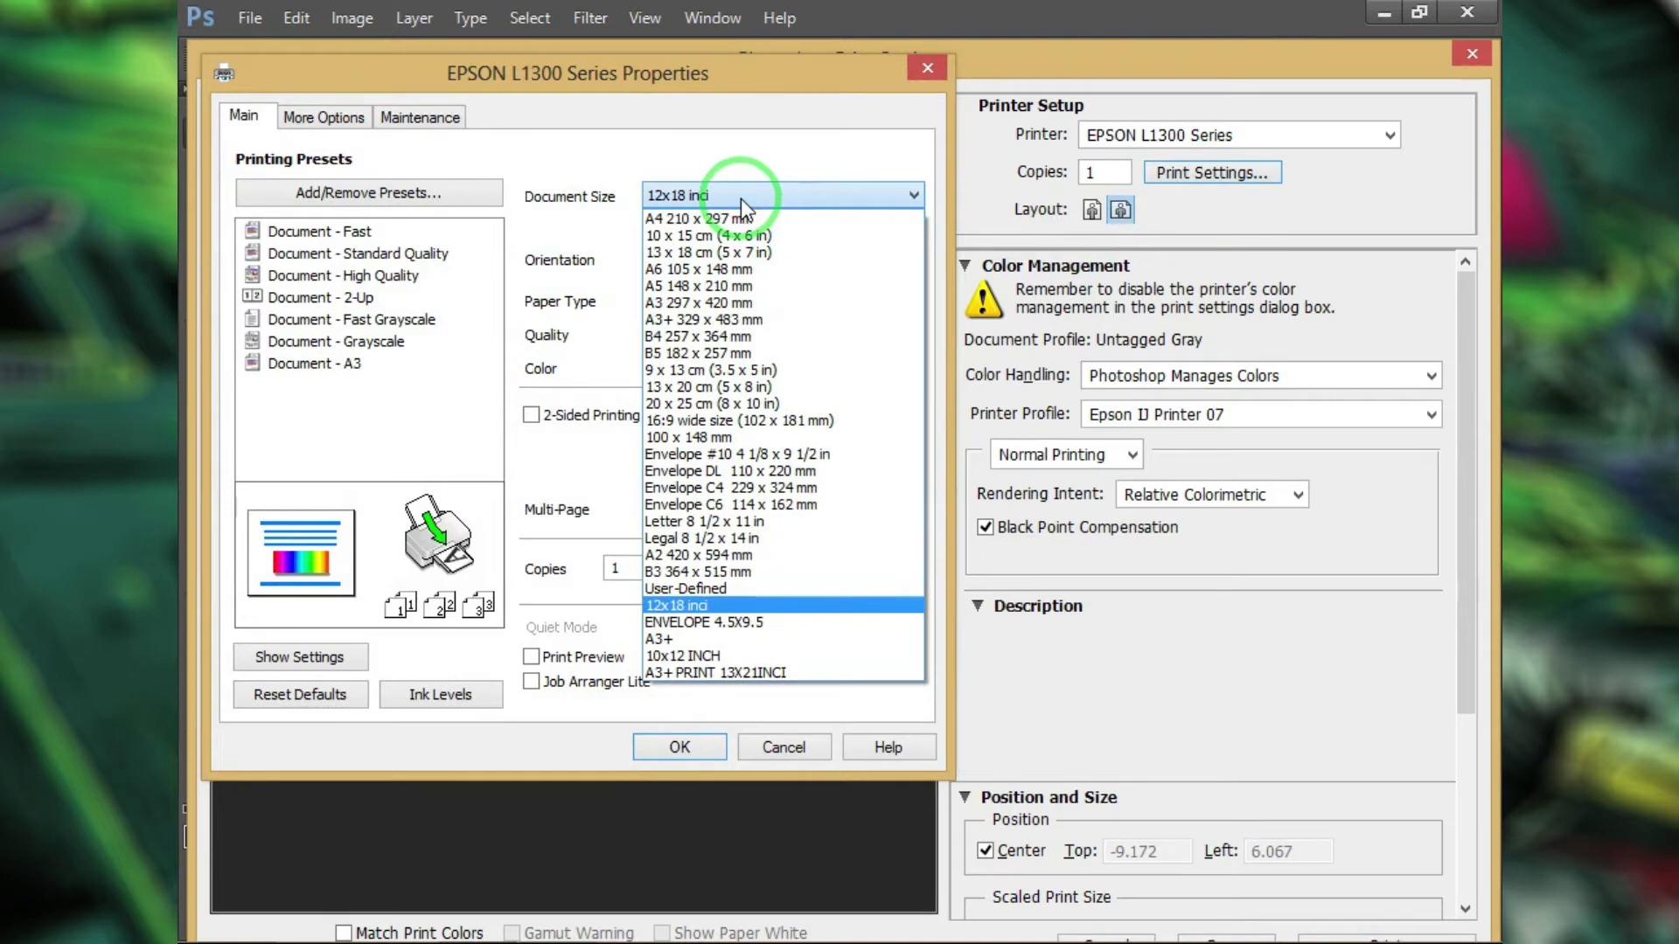
click(676, 642)
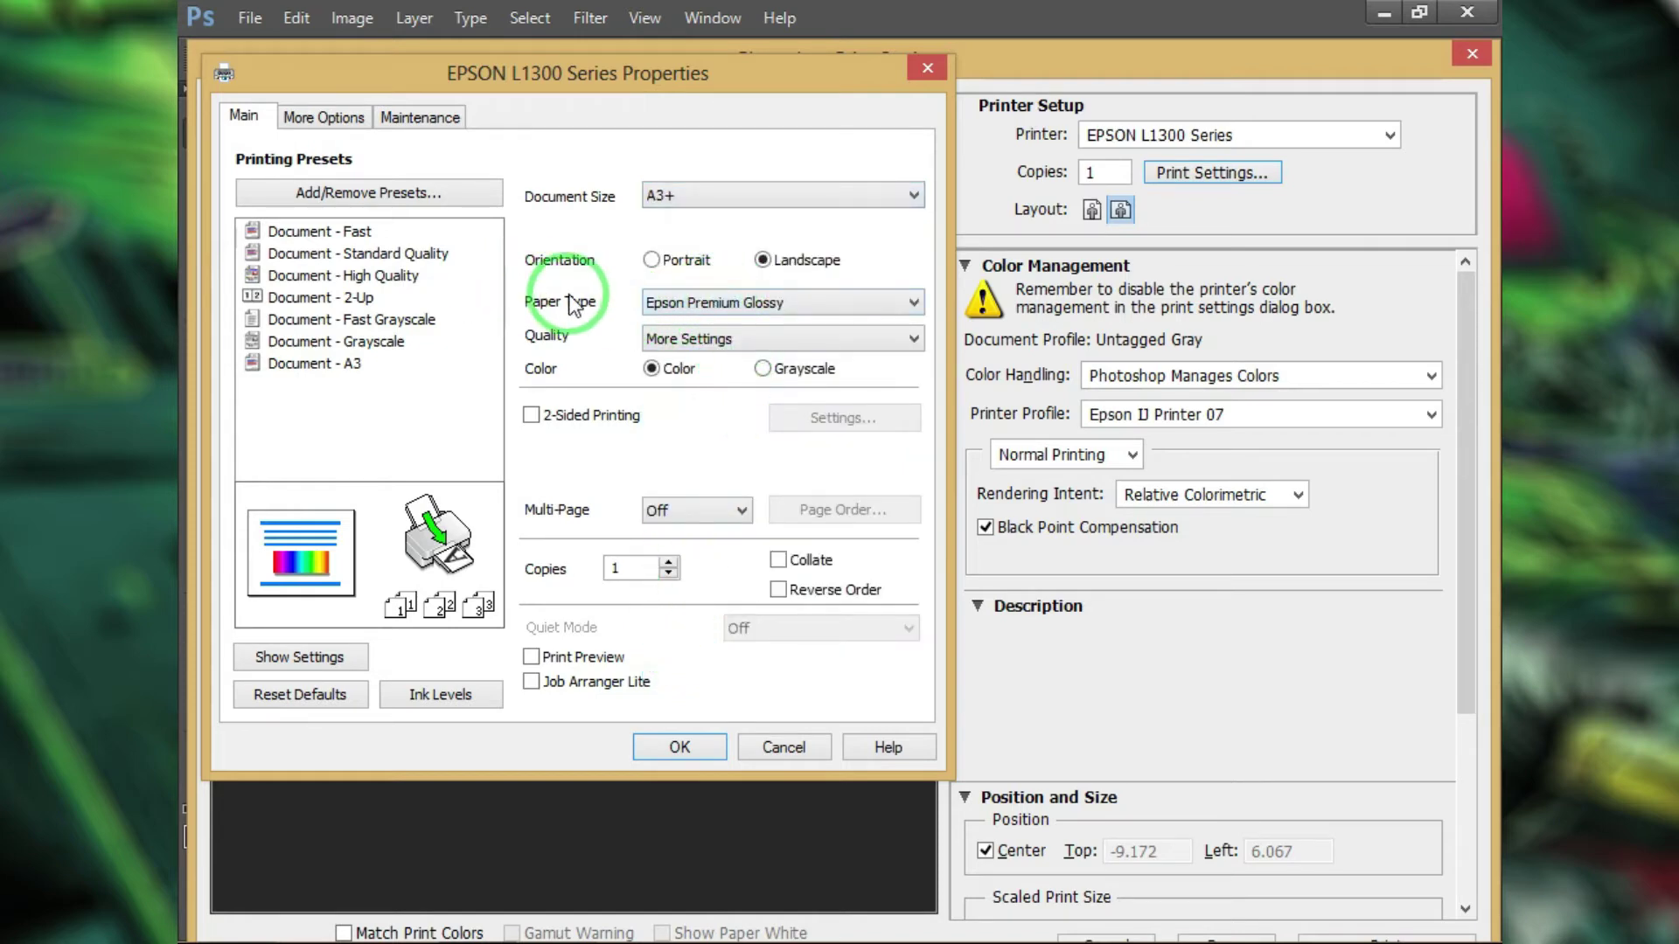
click(733, 334)
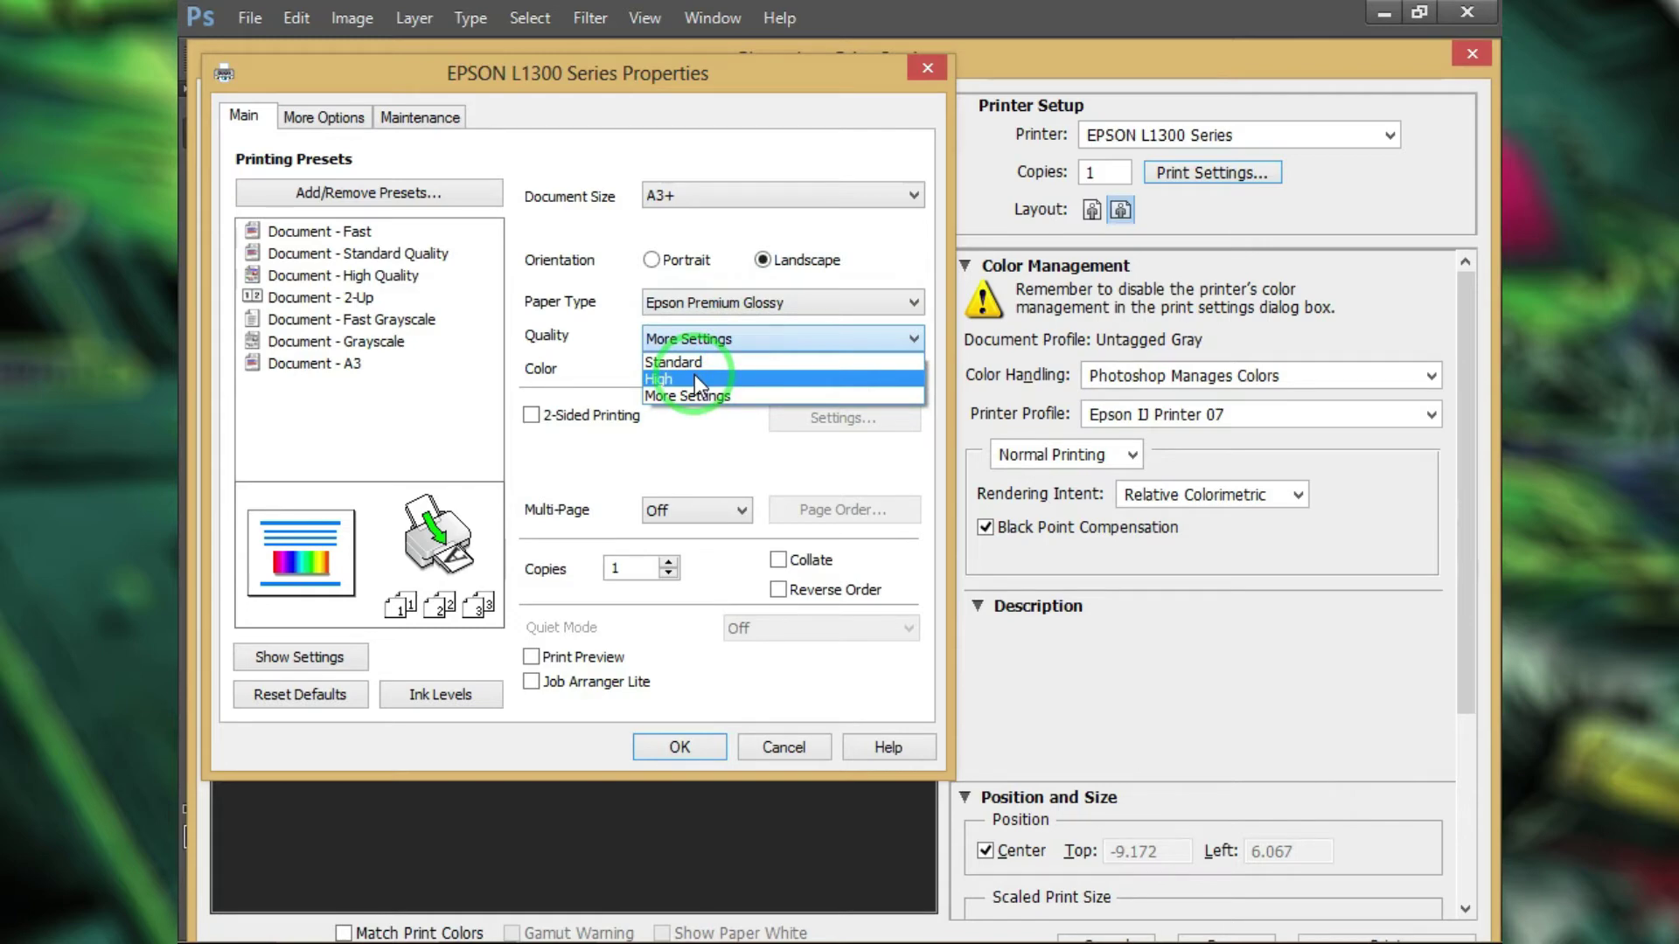
click(664, 381)
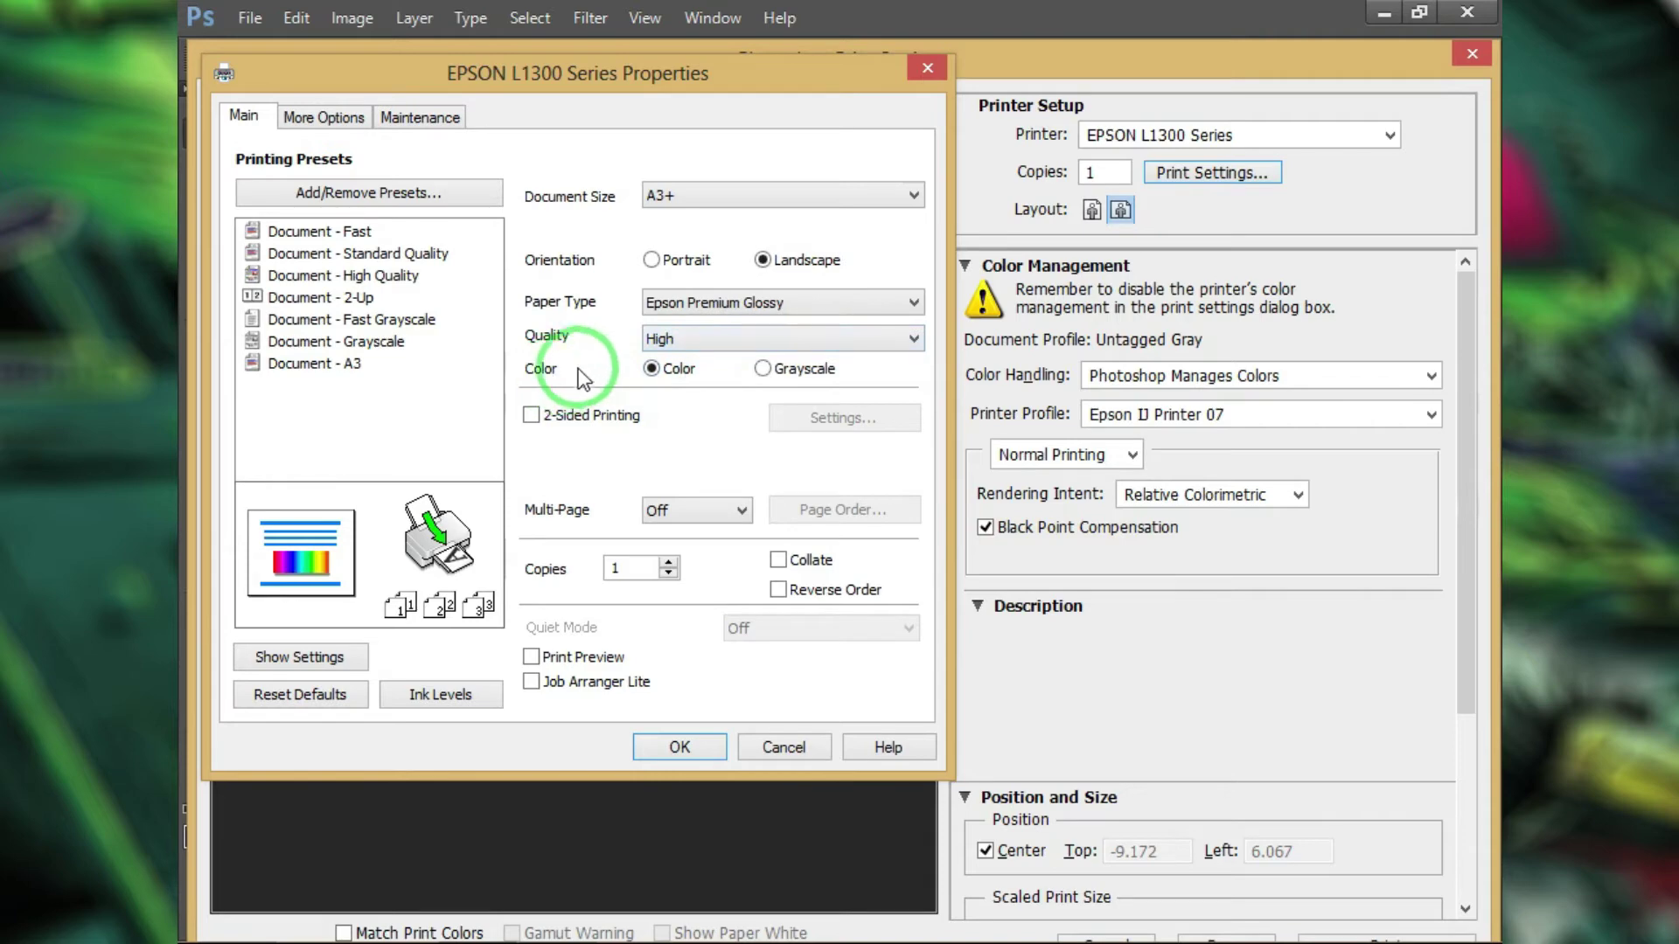
click(682, 370)
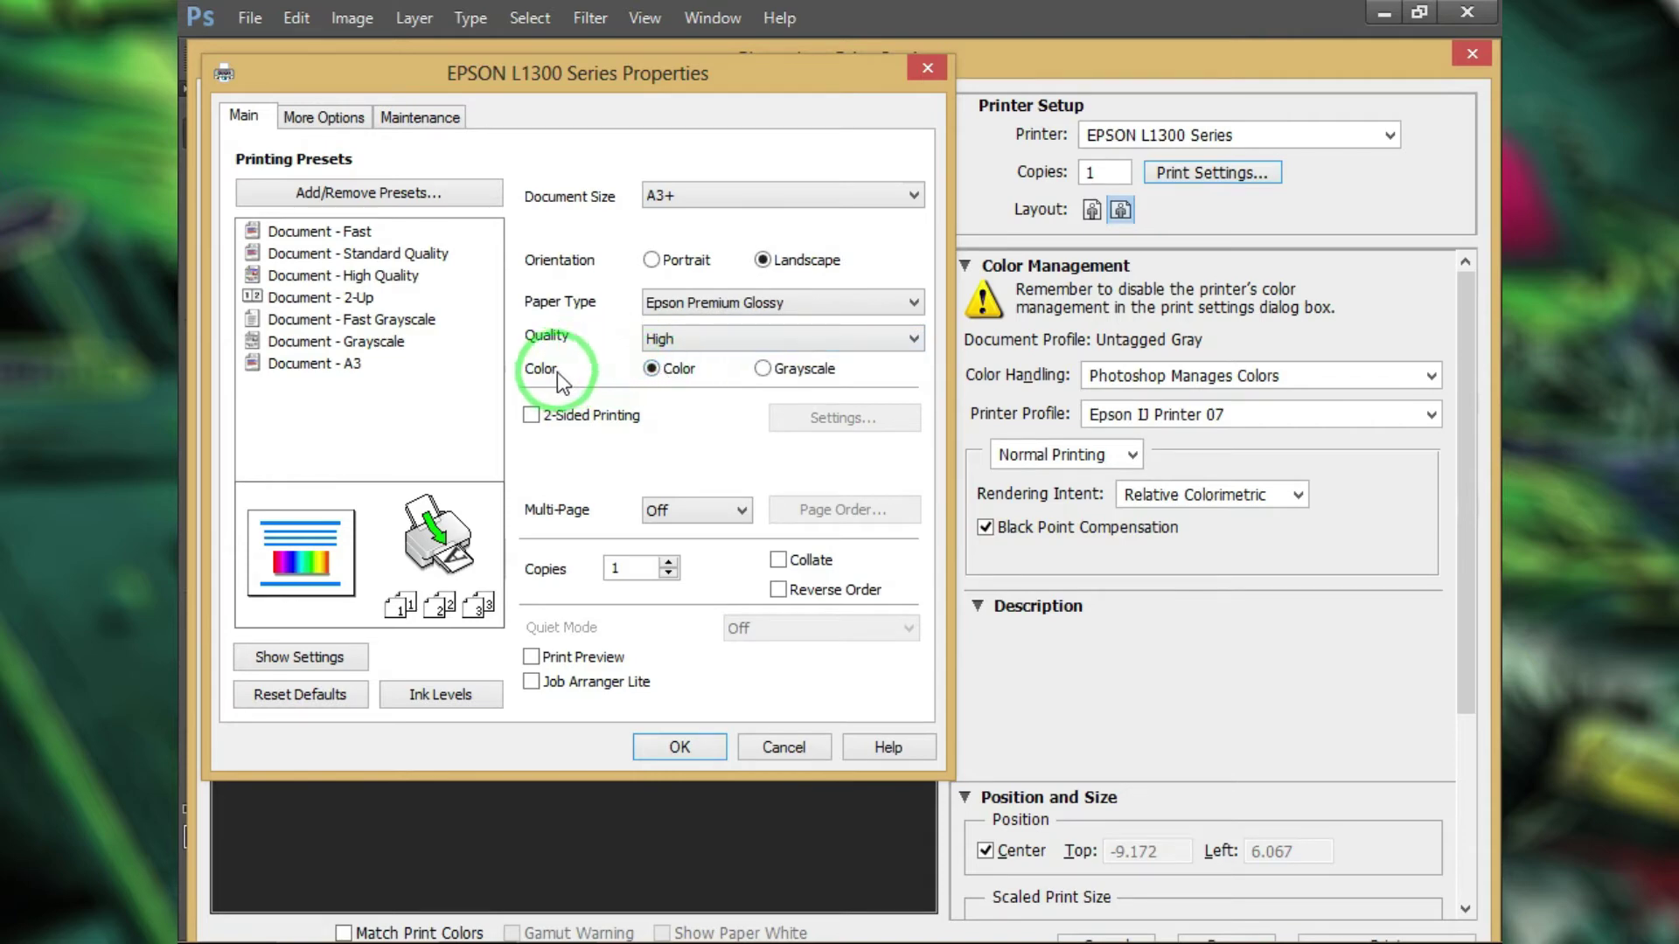
click(766, 376)
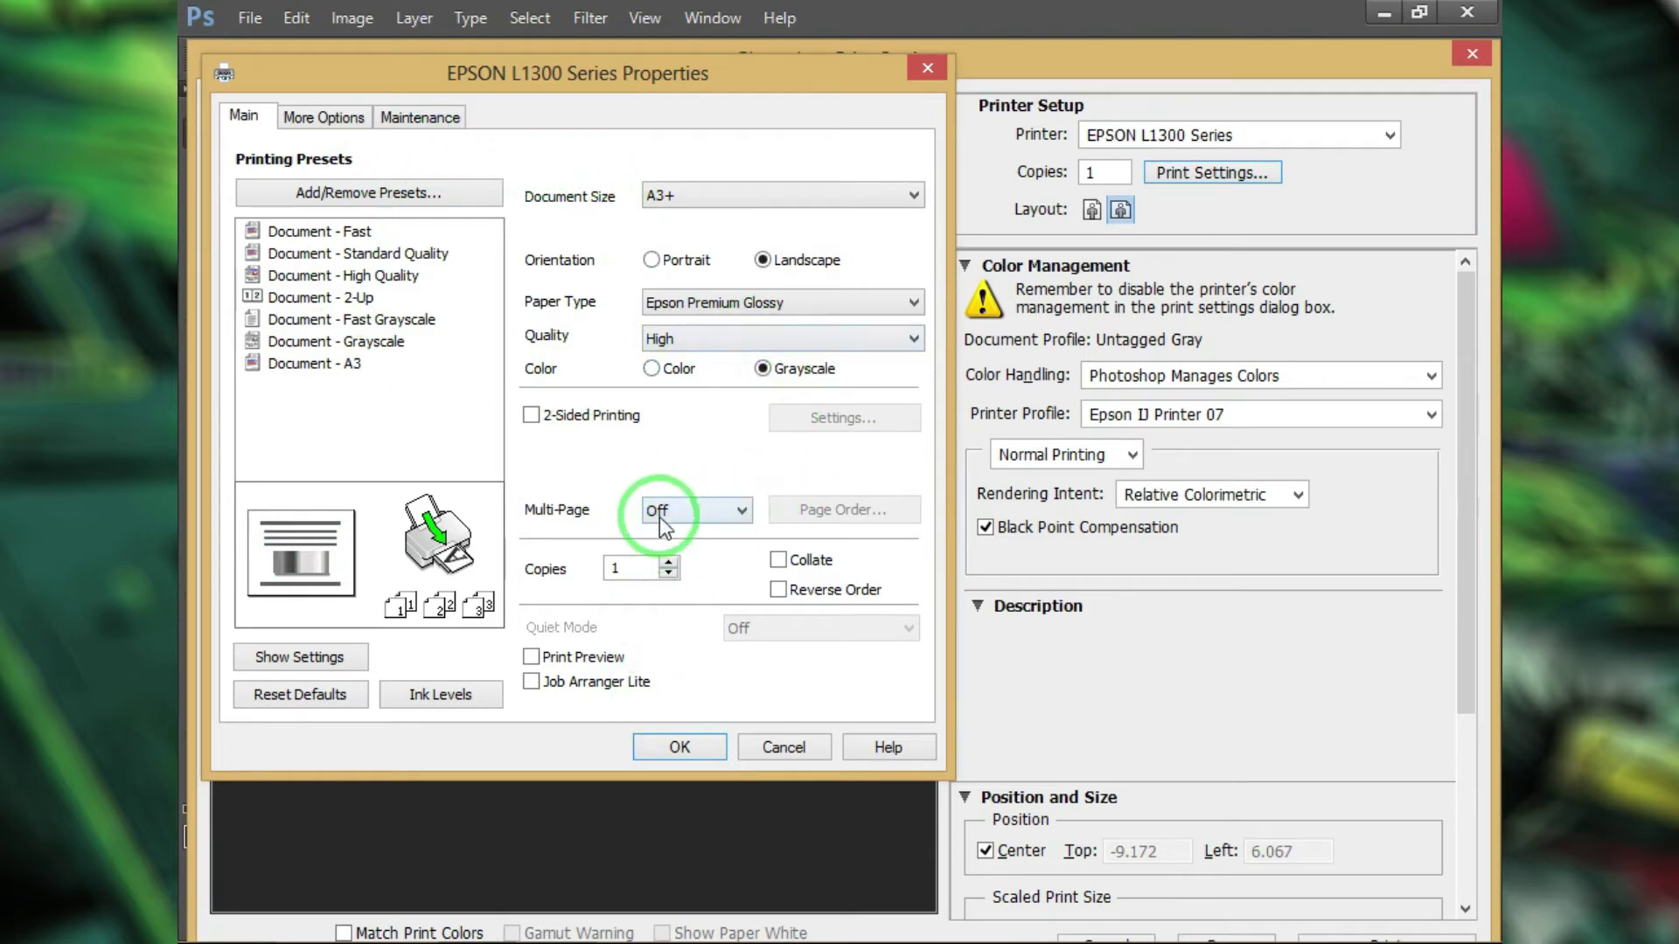
click(679, 746)
Step: Set the print layout to portrait and close the print settings without printing
click(1093, 207)
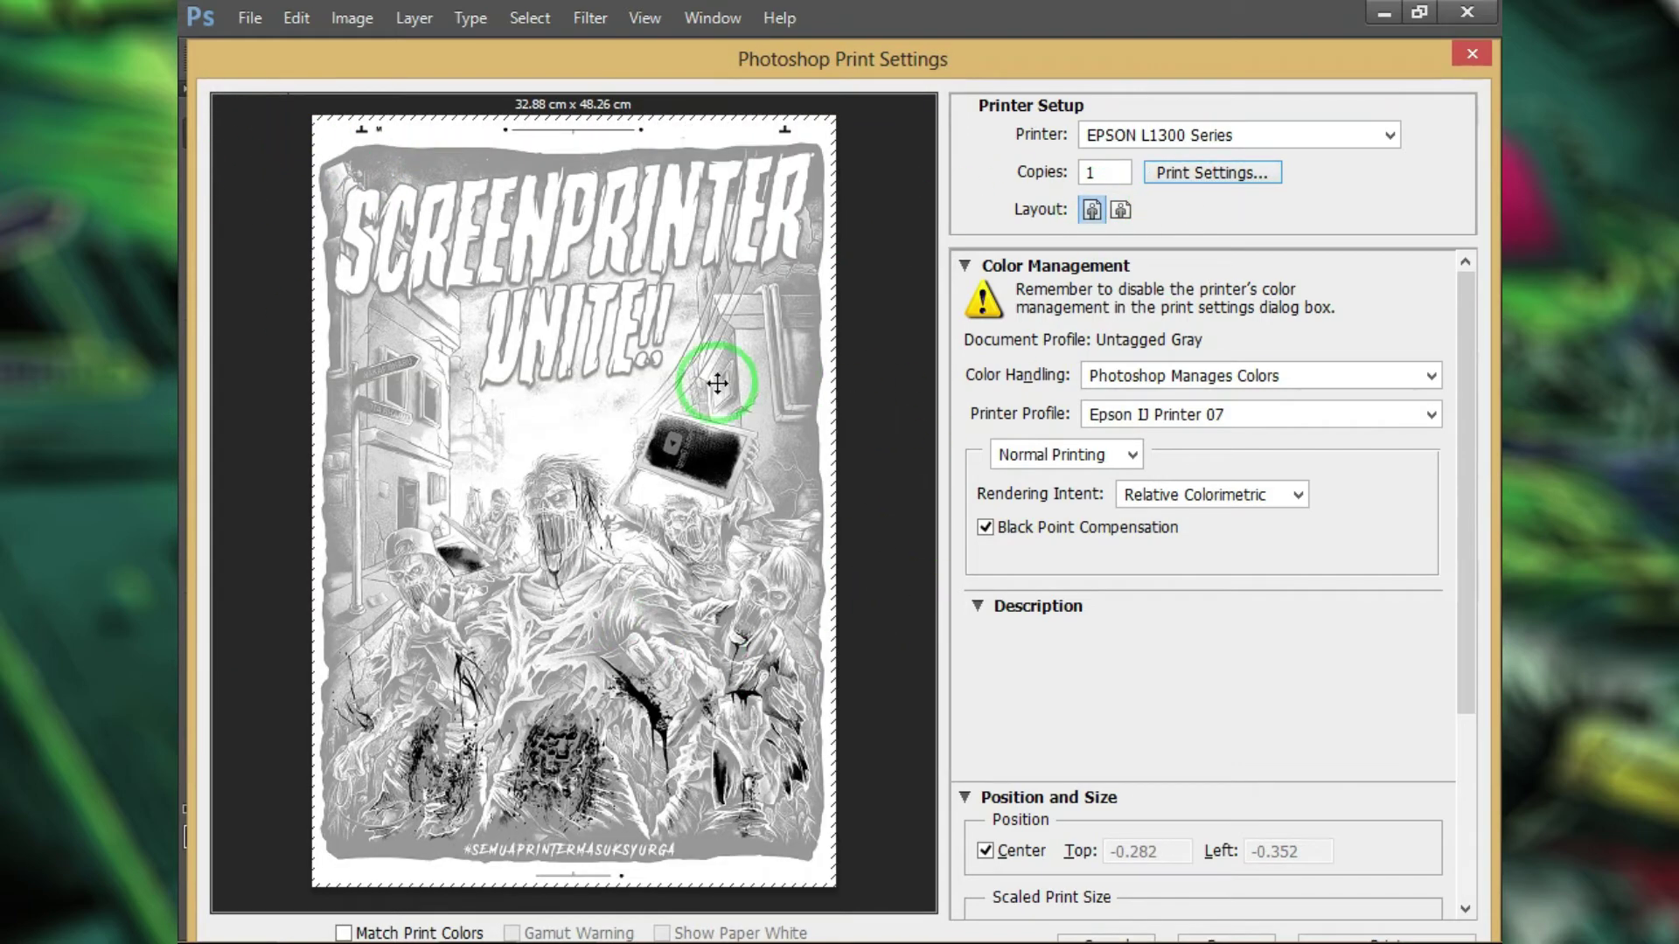
drag(1208, 62, 1170, 25)
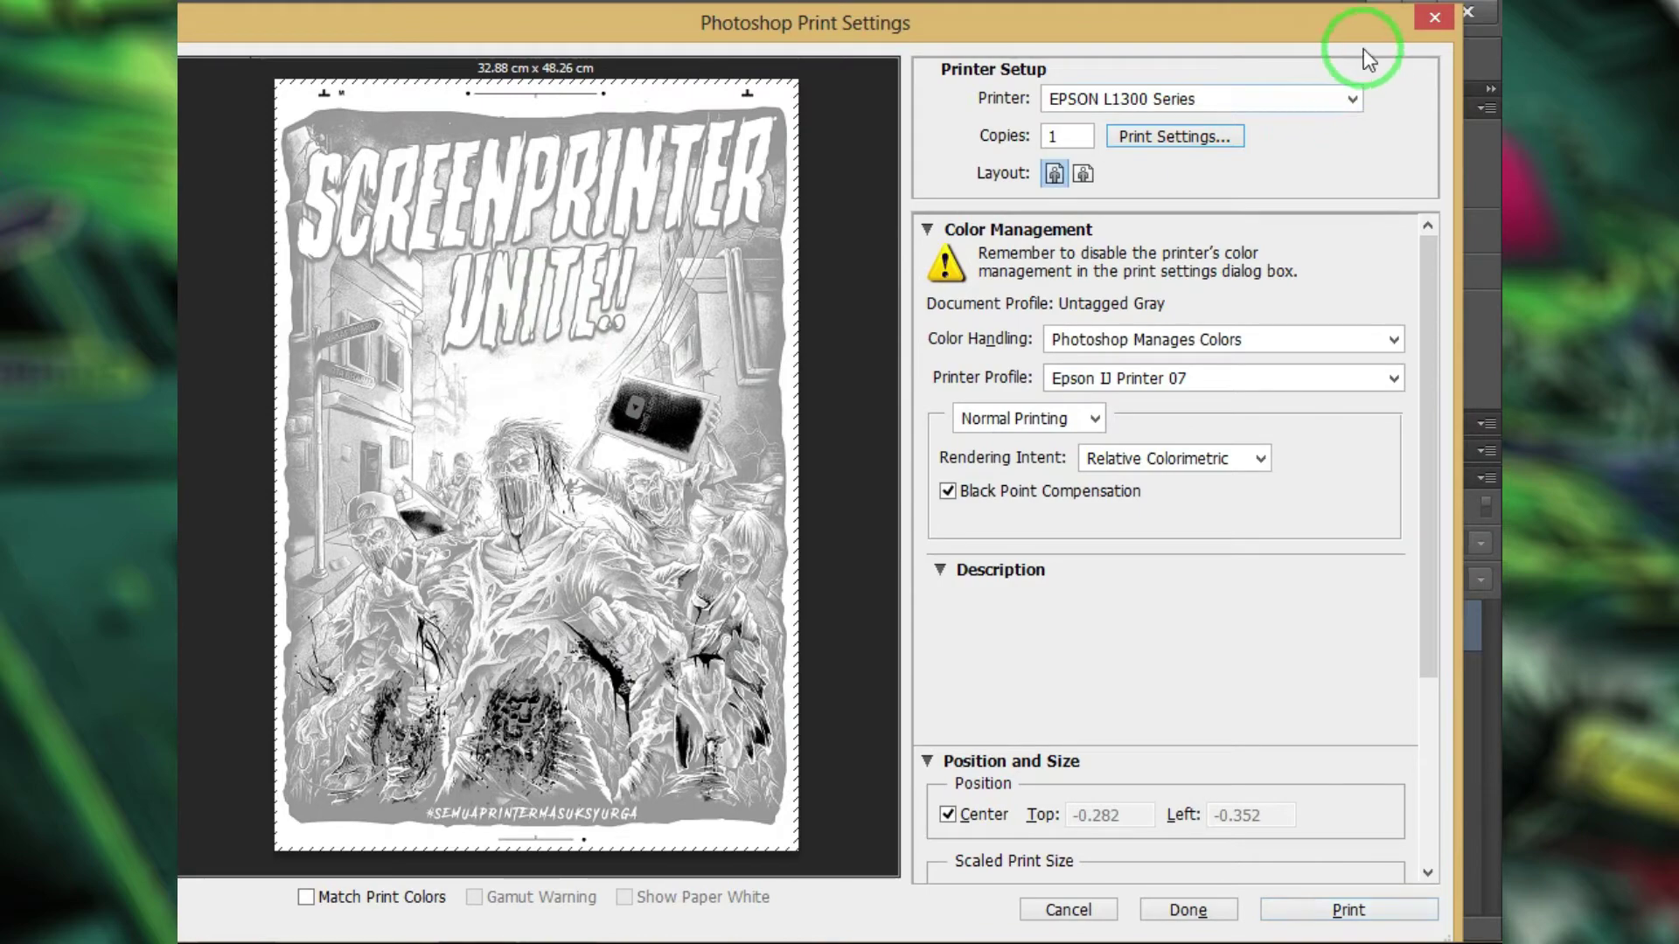
click(1426, 19)
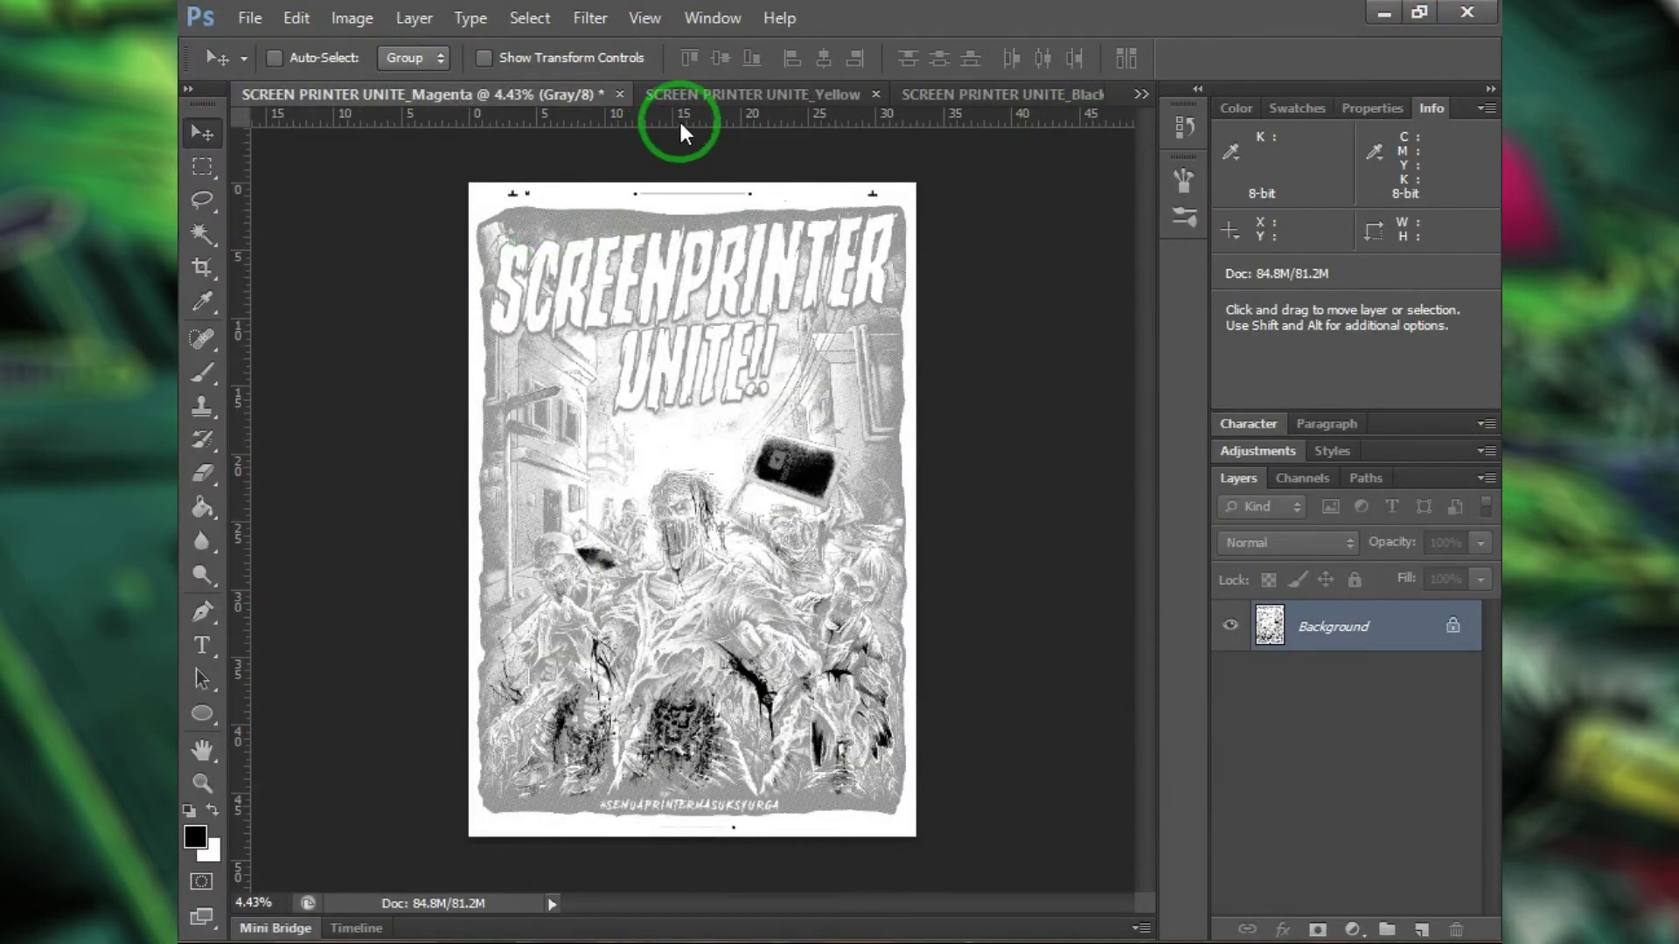
Step: Float the Cyan document in its own window and duplicate it as PREVIEW
click(692, 92)
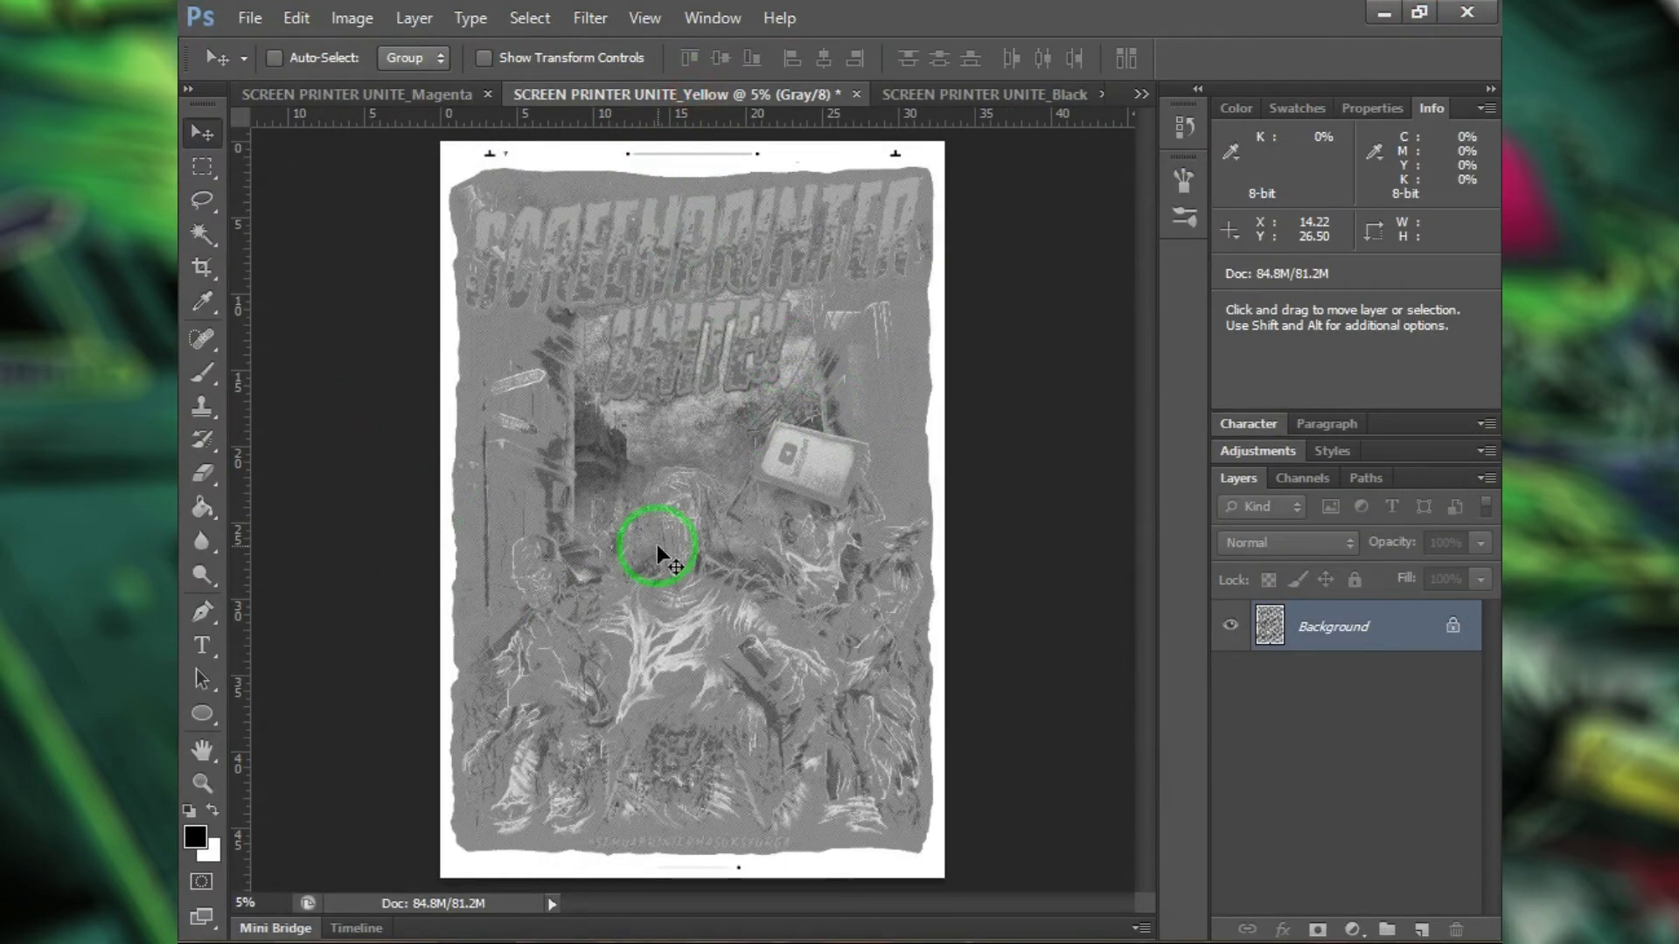
click(1012, 91)
click(1141, 94)
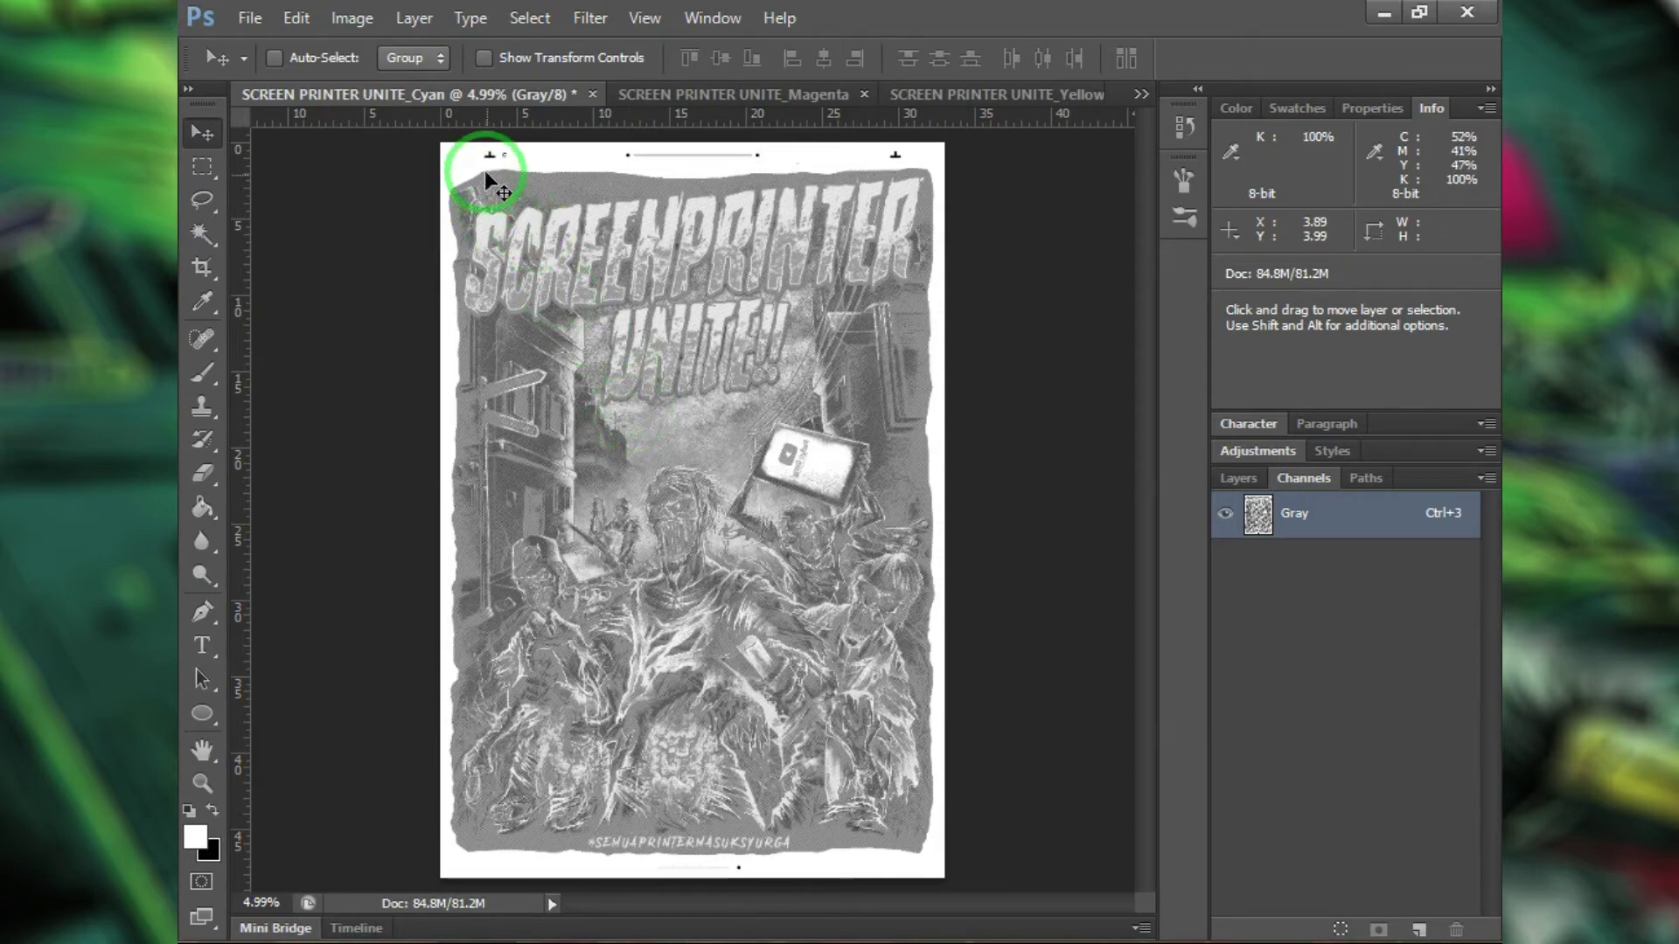
drag(476, 91, 486, 156)
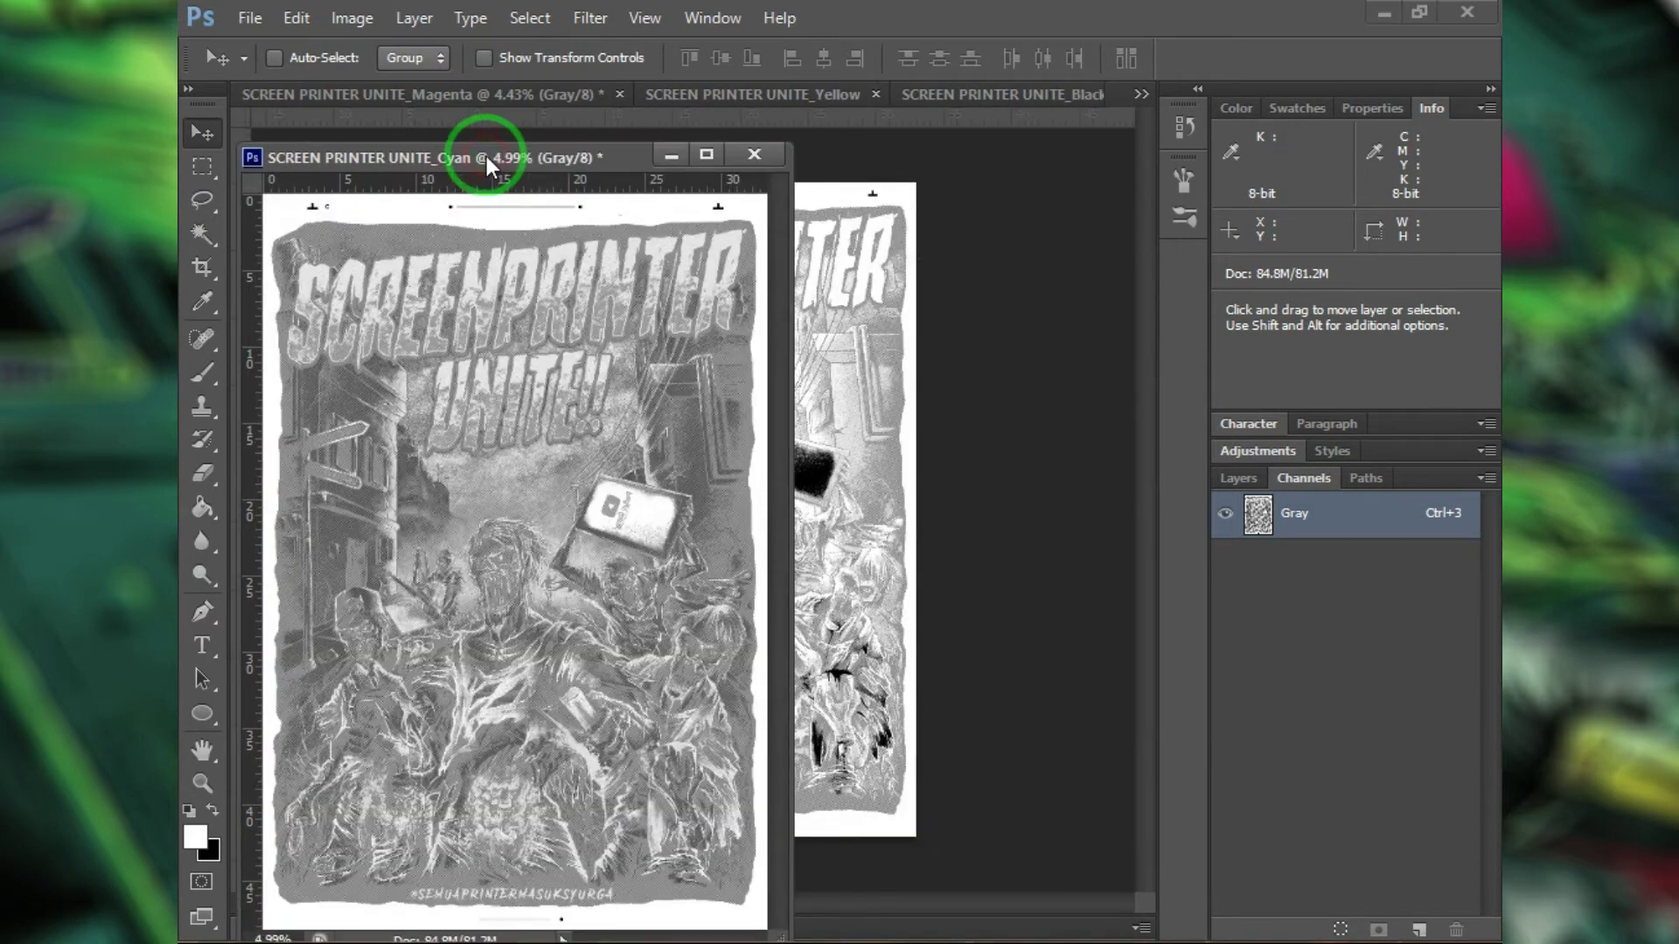
right_click(527, 155)
click(535, 172)
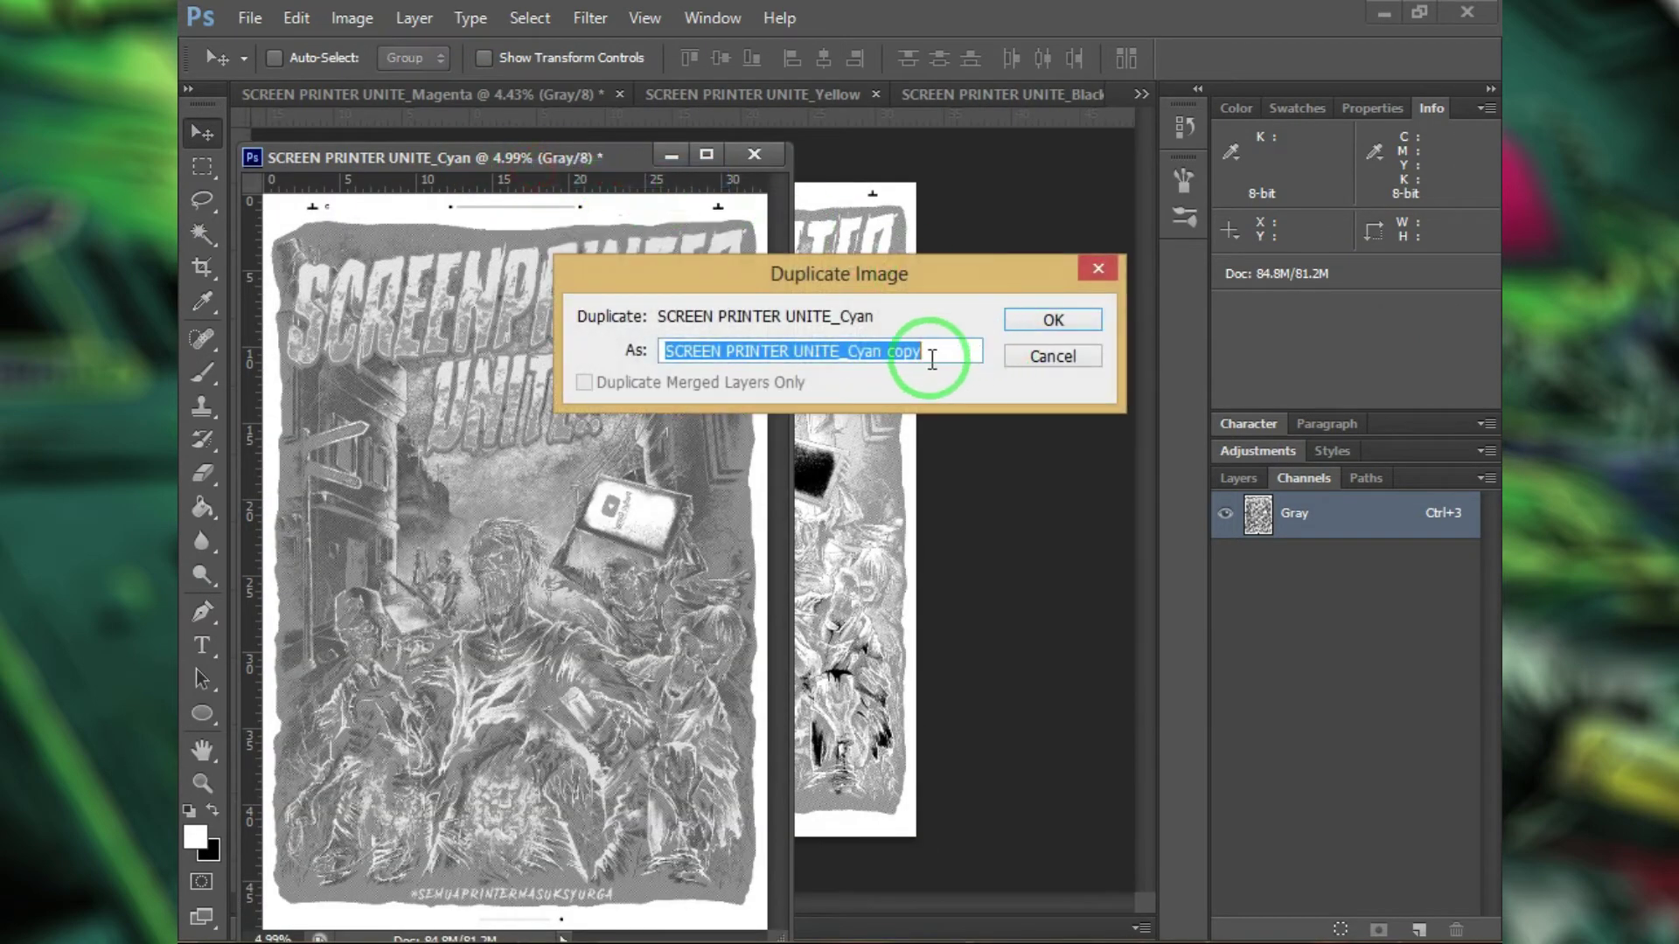
text(PREVIEW)
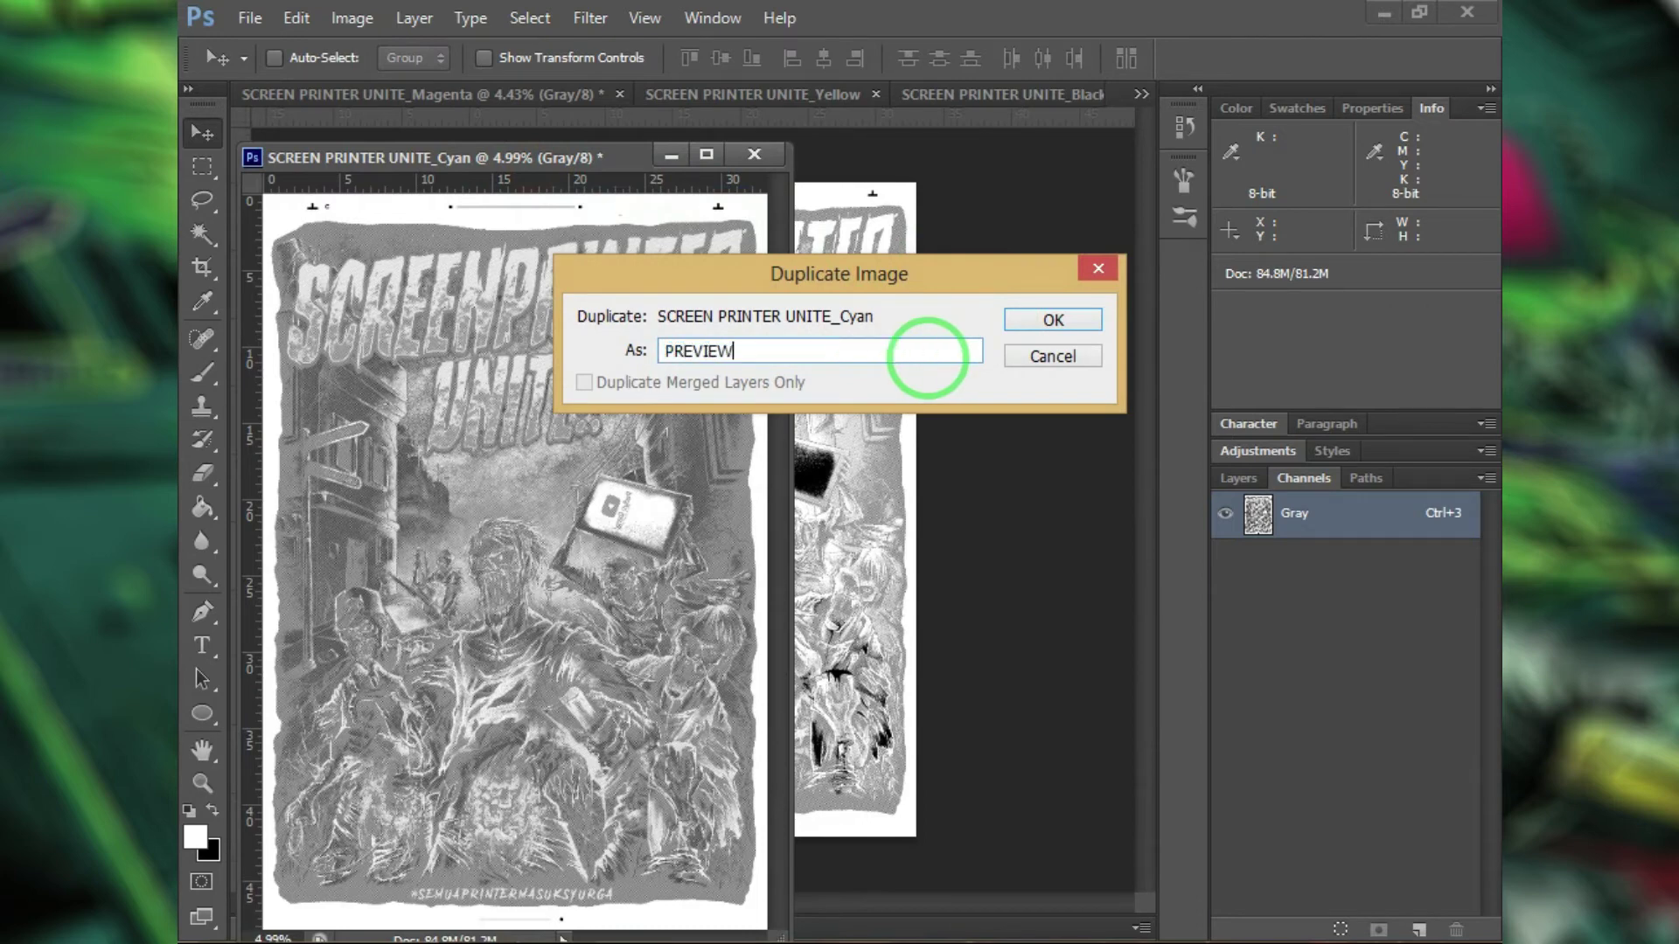
key(Return)
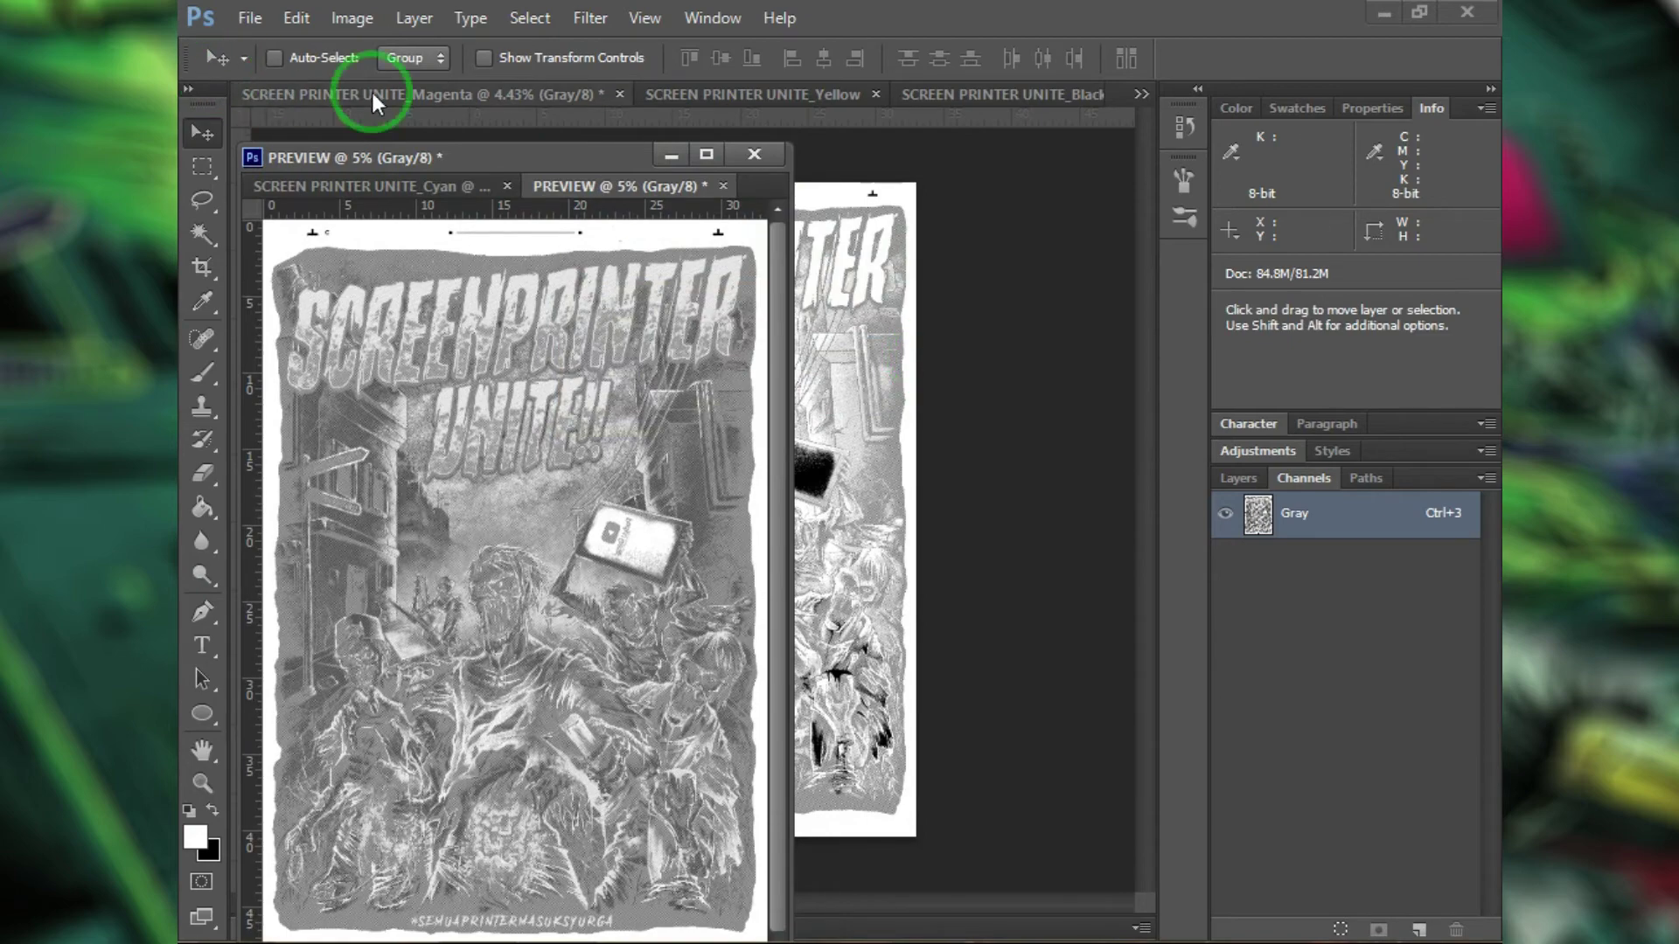
Step: Separate PREVIEW into its own floating window and dock the Cyan document back with the other channel documents
drag(658, 198, 829, 299)
drag(593, 169, 446, 98)
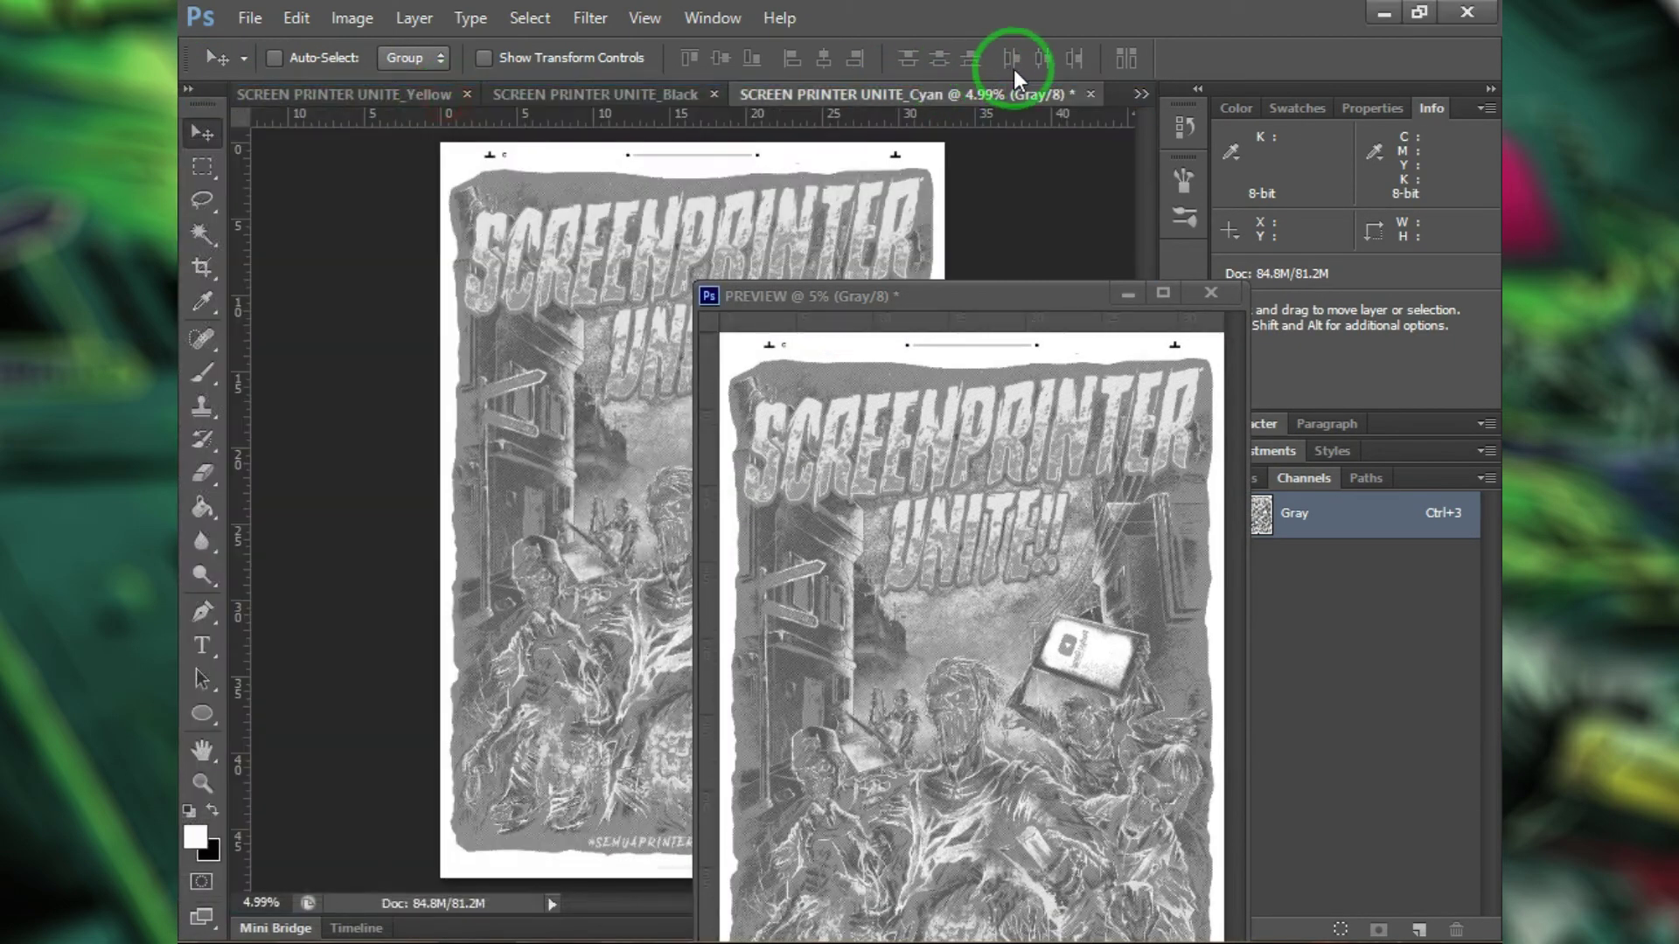
drag(1063, 295, 913, 159)
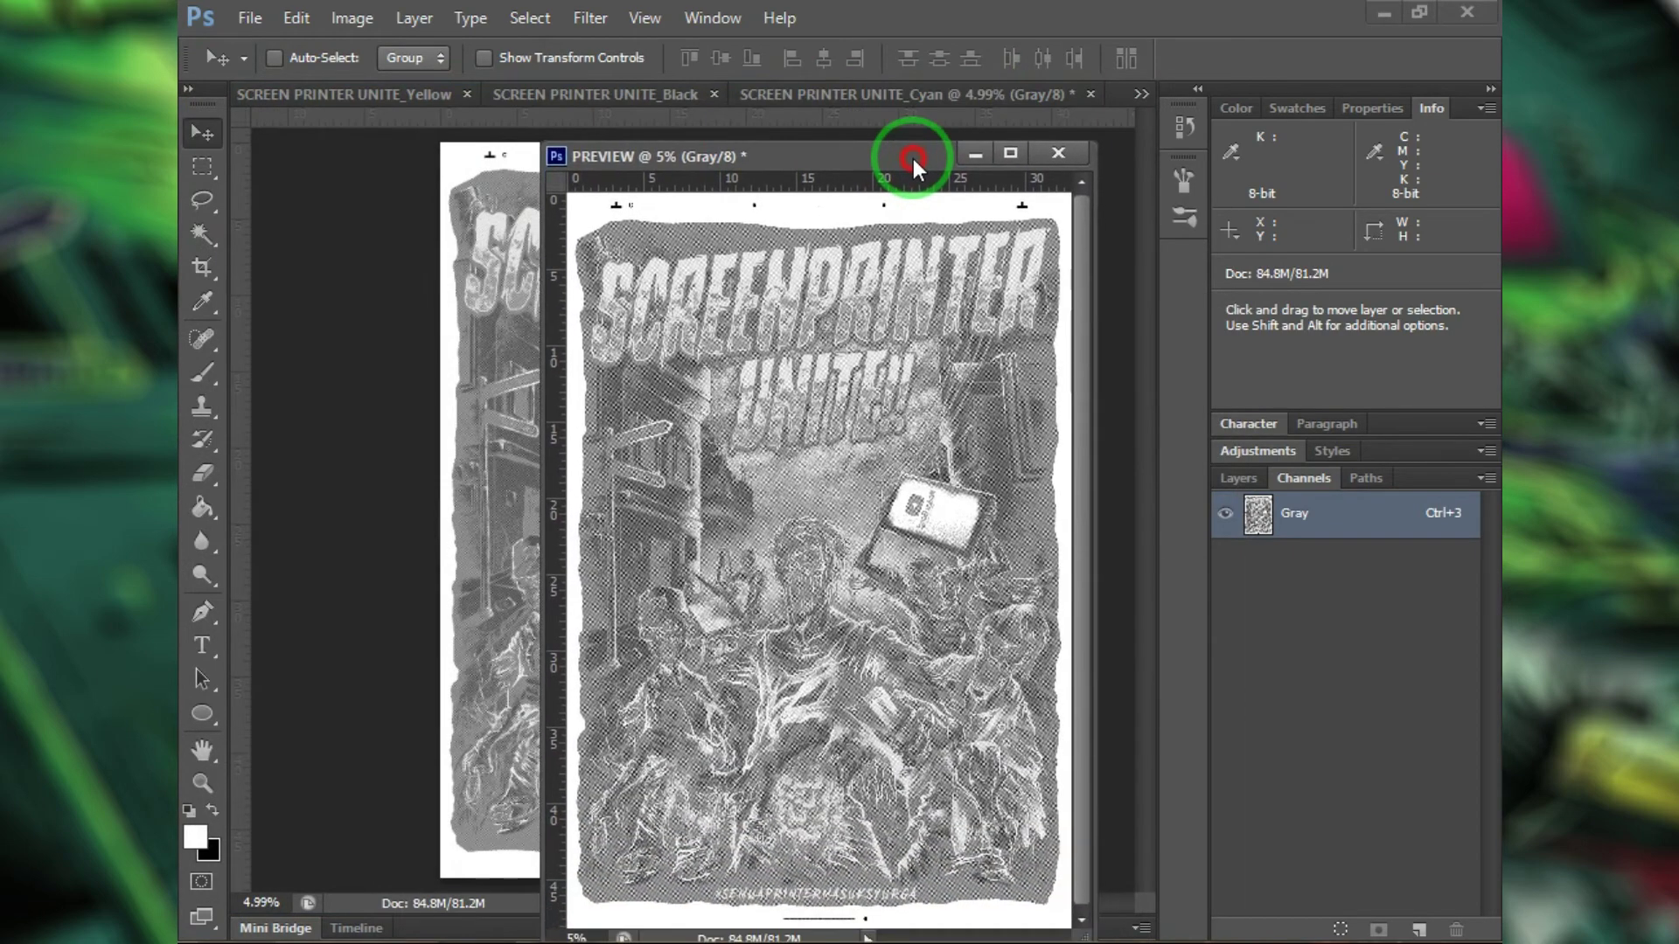
Step: Fill the PREVIEW image with white and convert it to CMYK Color mode
click(210, 810)
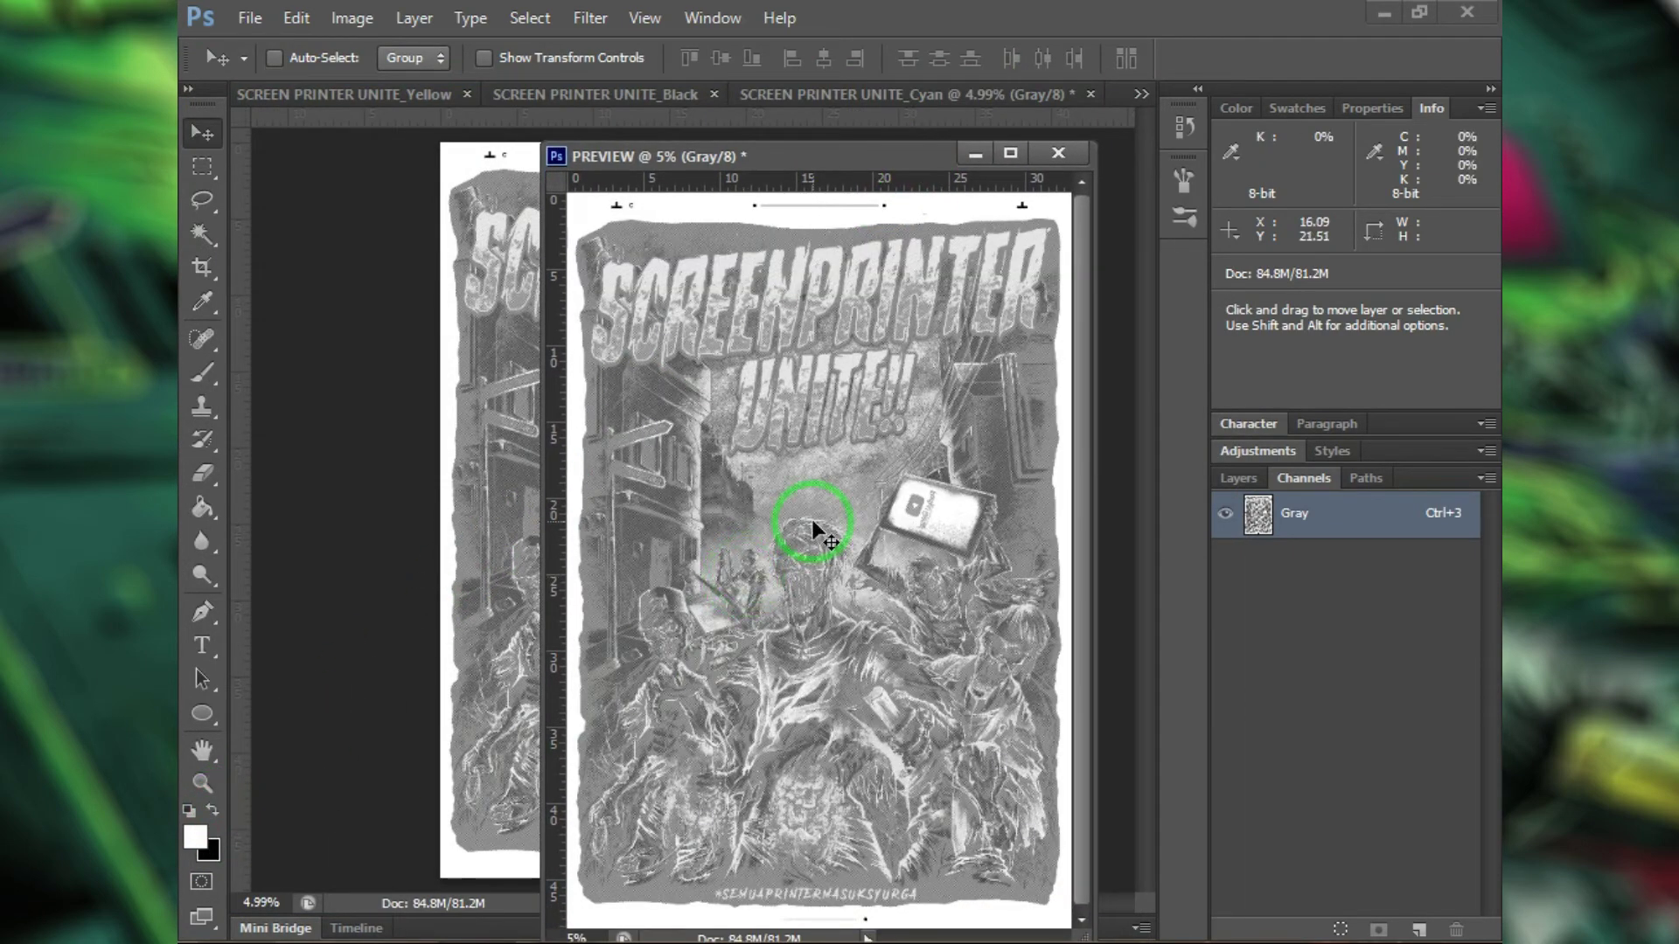
key(alt+BackSpace)
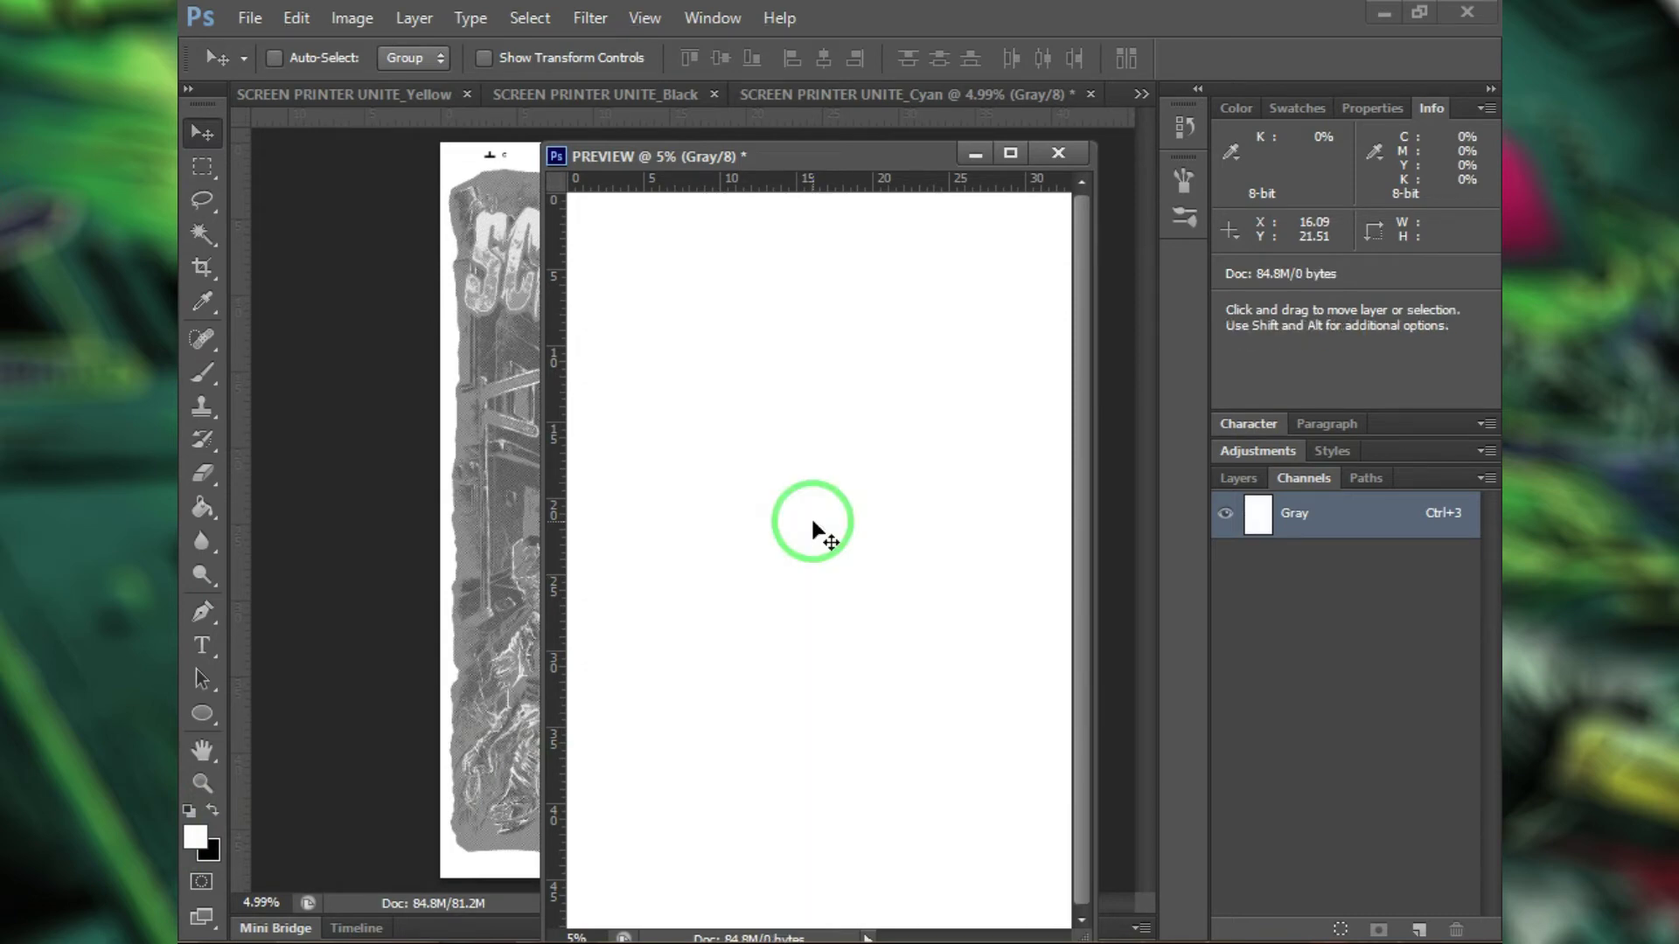
drag(906, 143, 941, 128)
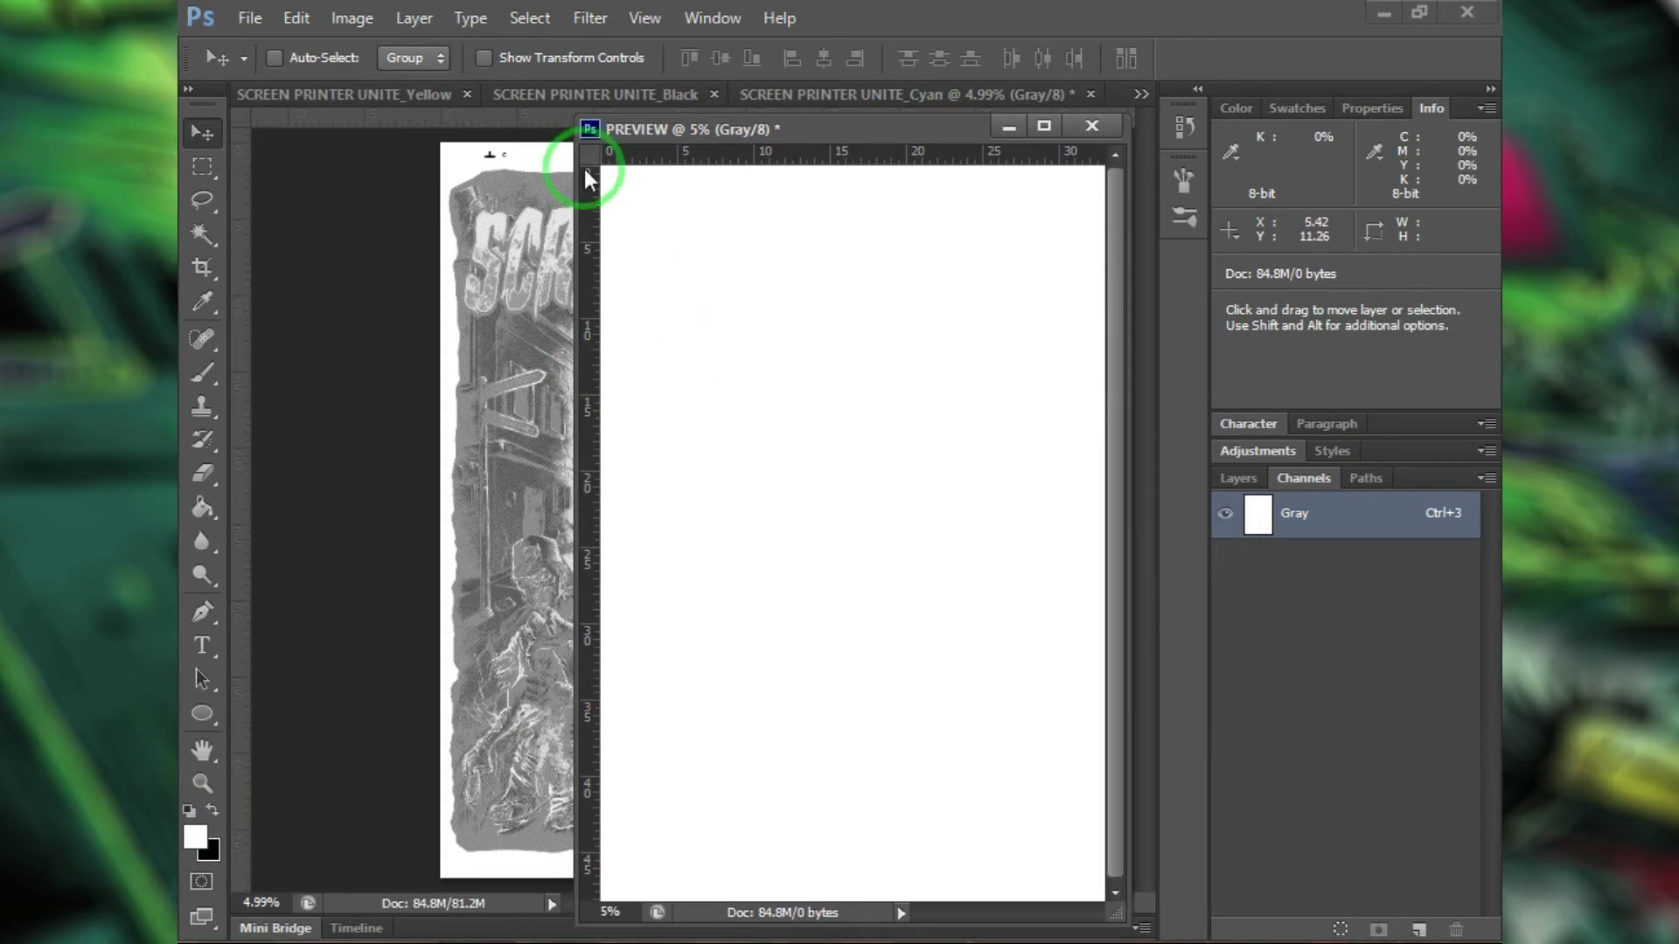
click(341, 18)
mouse_move(362, 50)
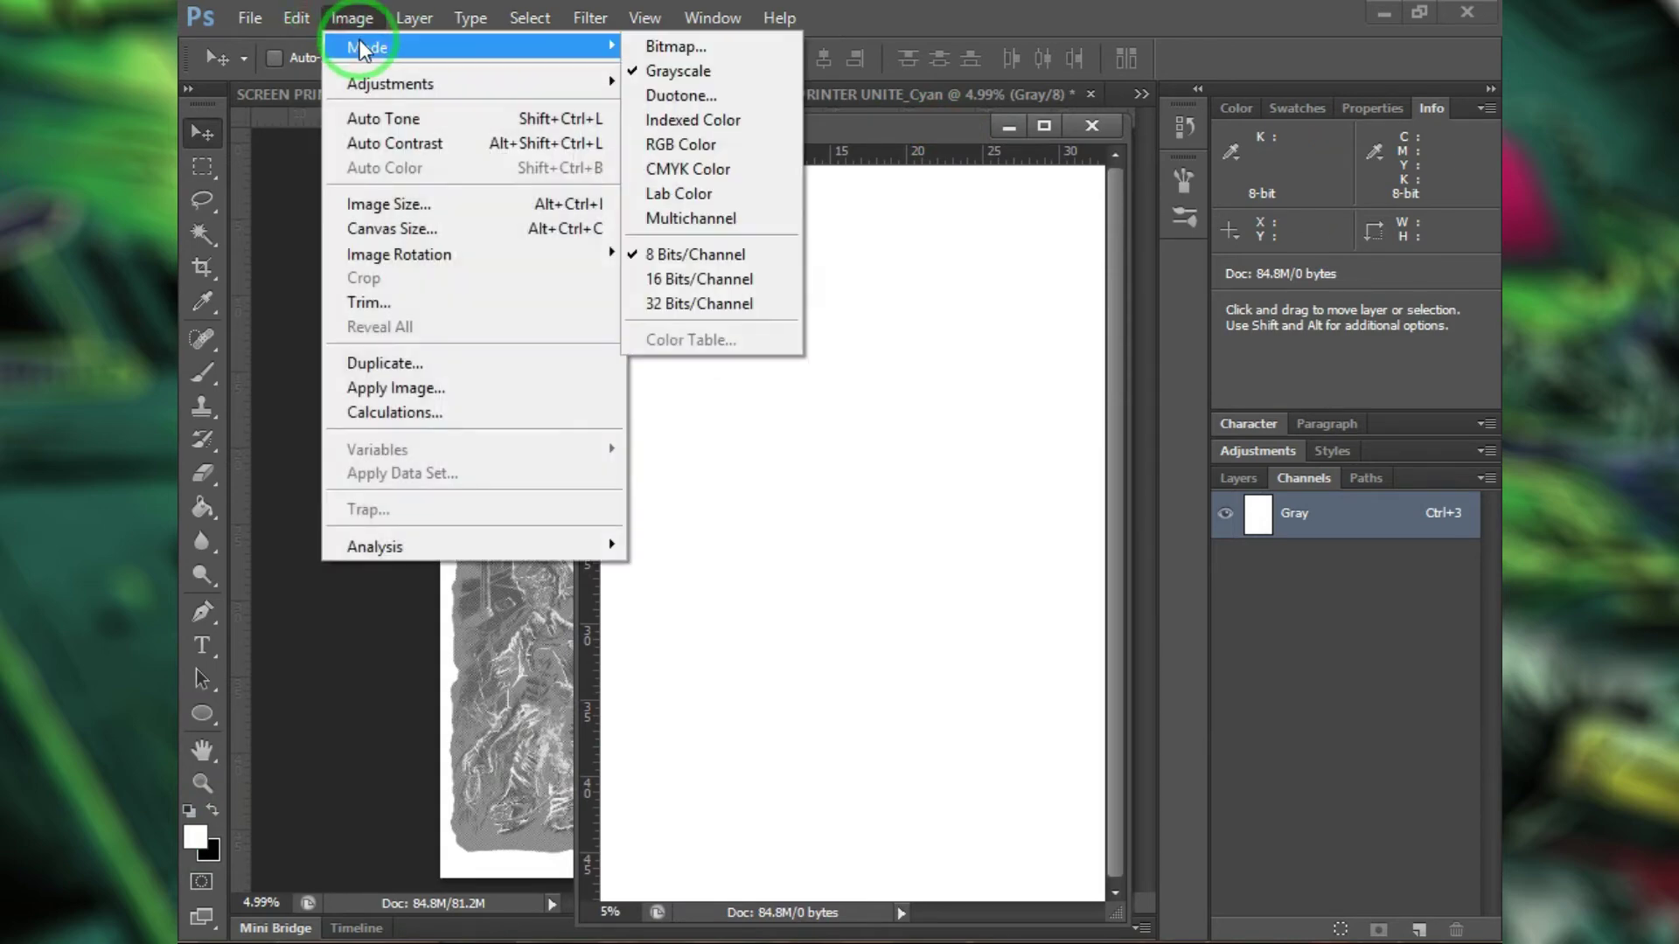
click(686, 169)
click(829, 396)
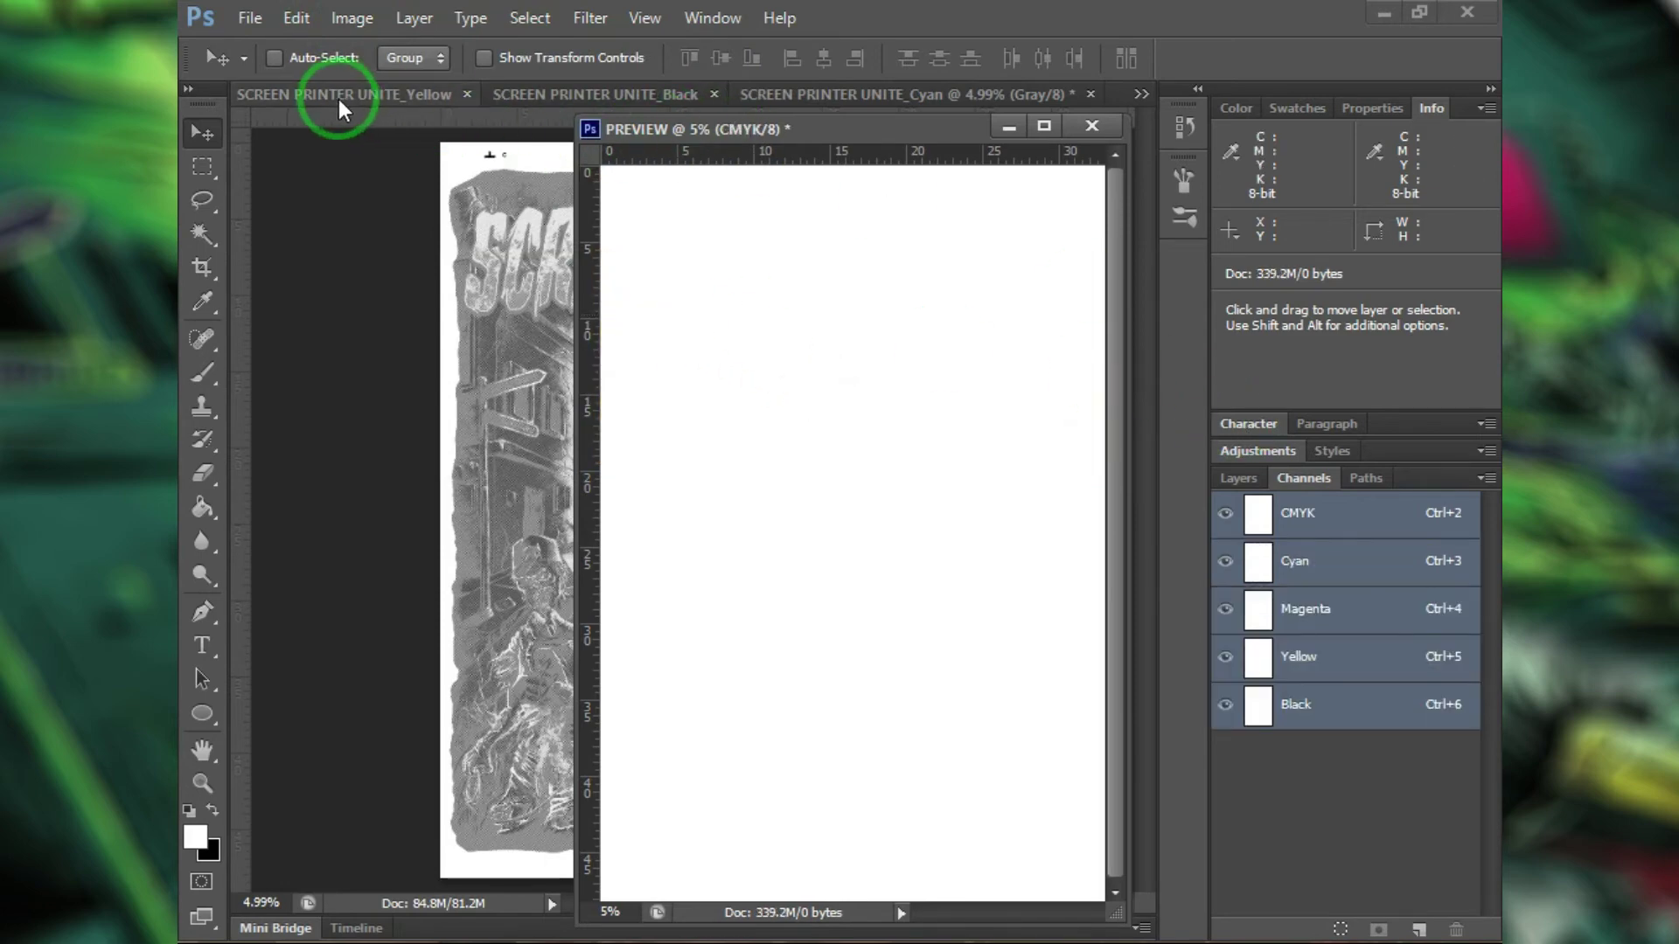
Step: Copy the entire Cyan document and paste it into the Cyan channel of PREVIEW
click(1133, 93)
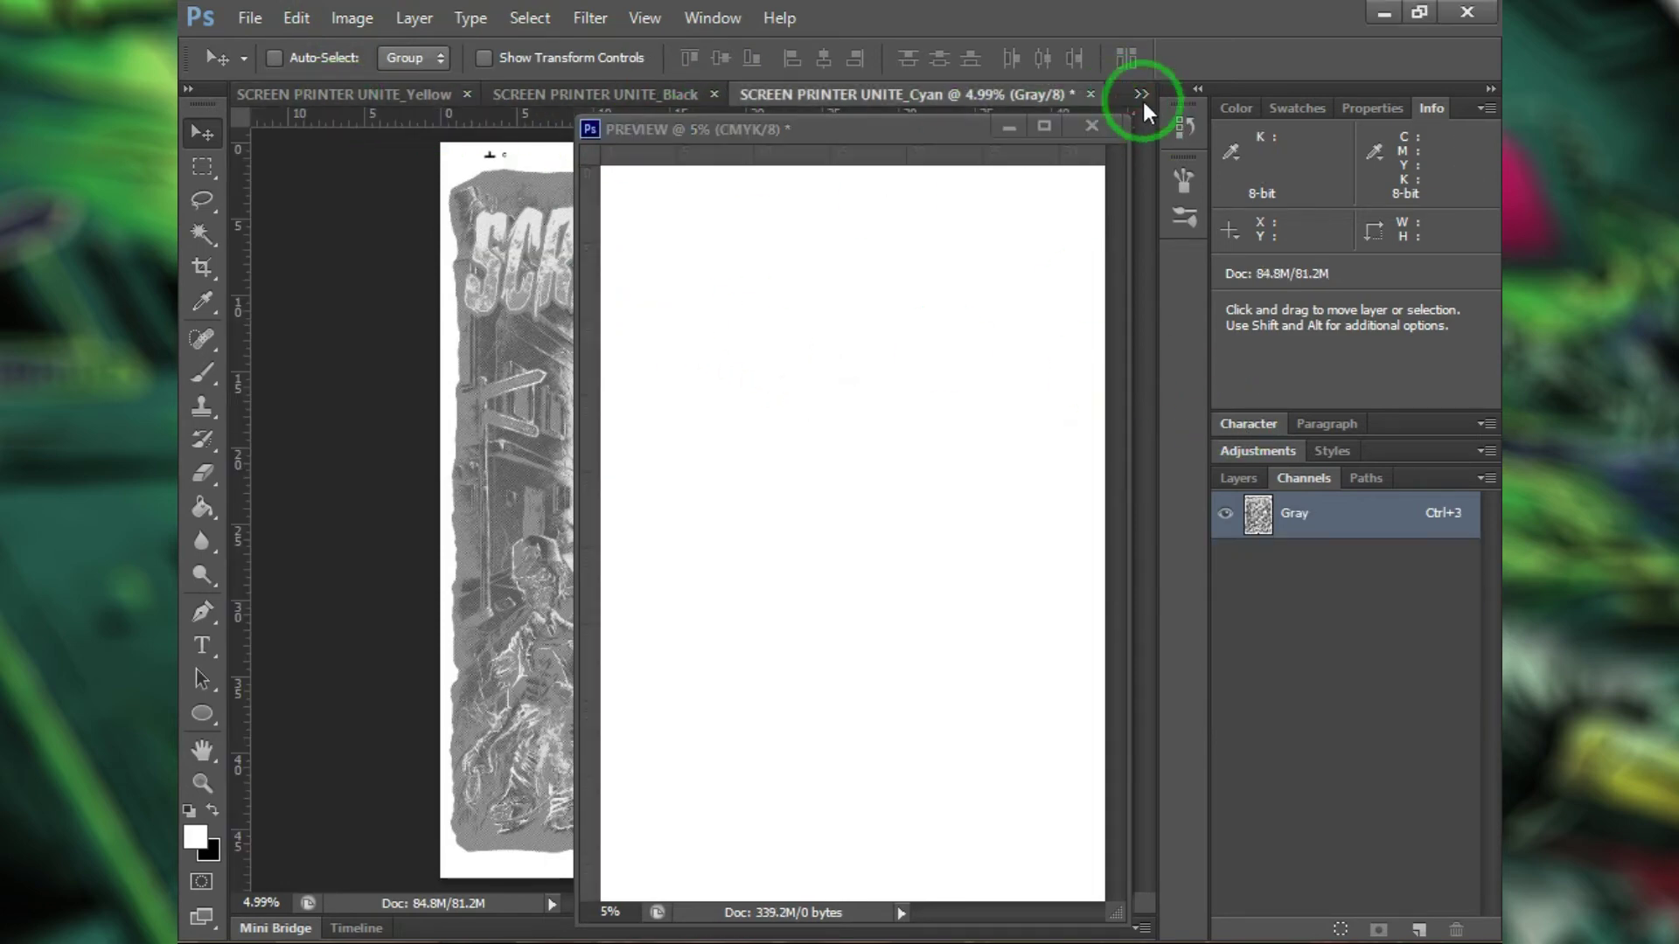
click(1142, 92)
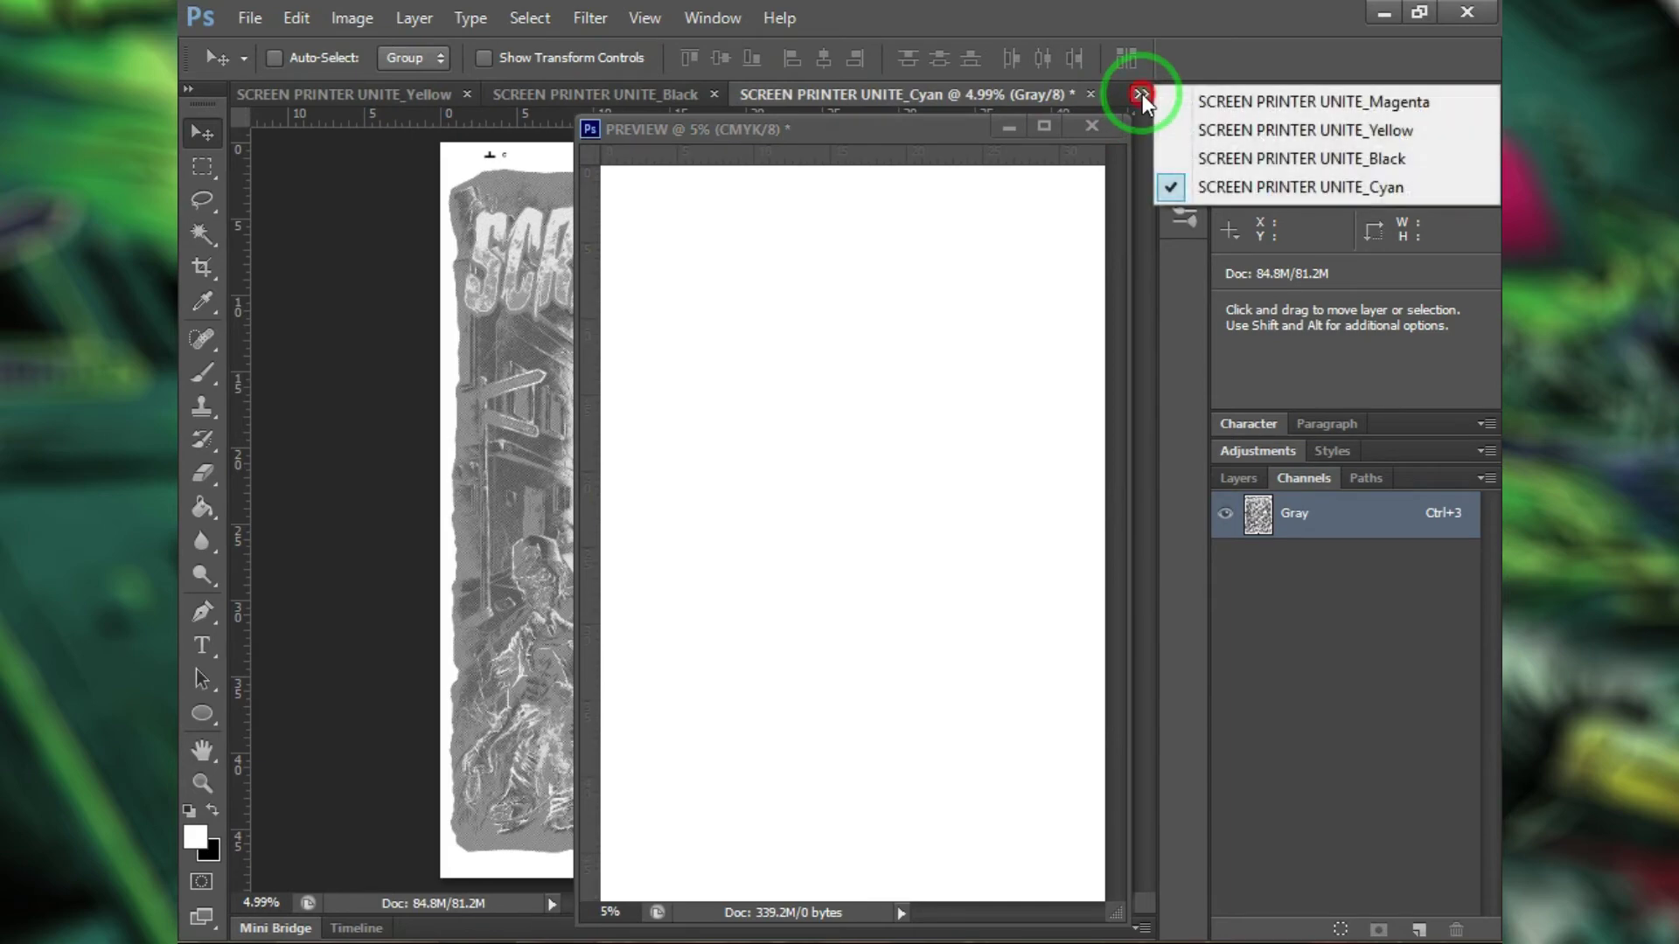
click(1215, 188)
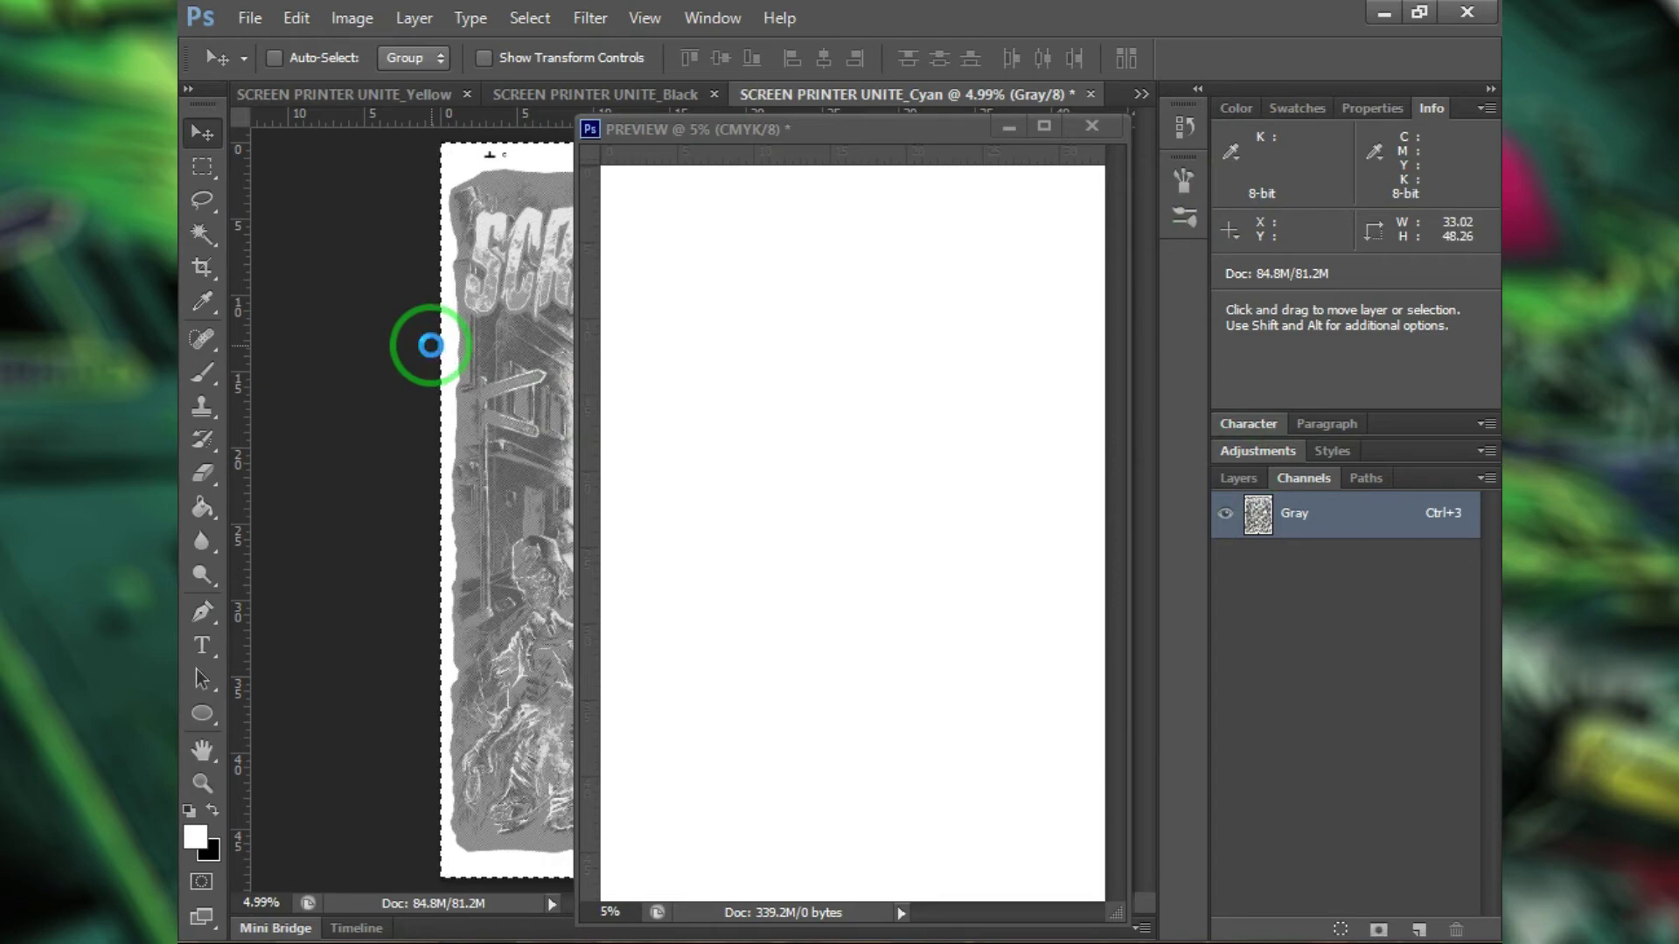
drag(431, 354, 710, 378)
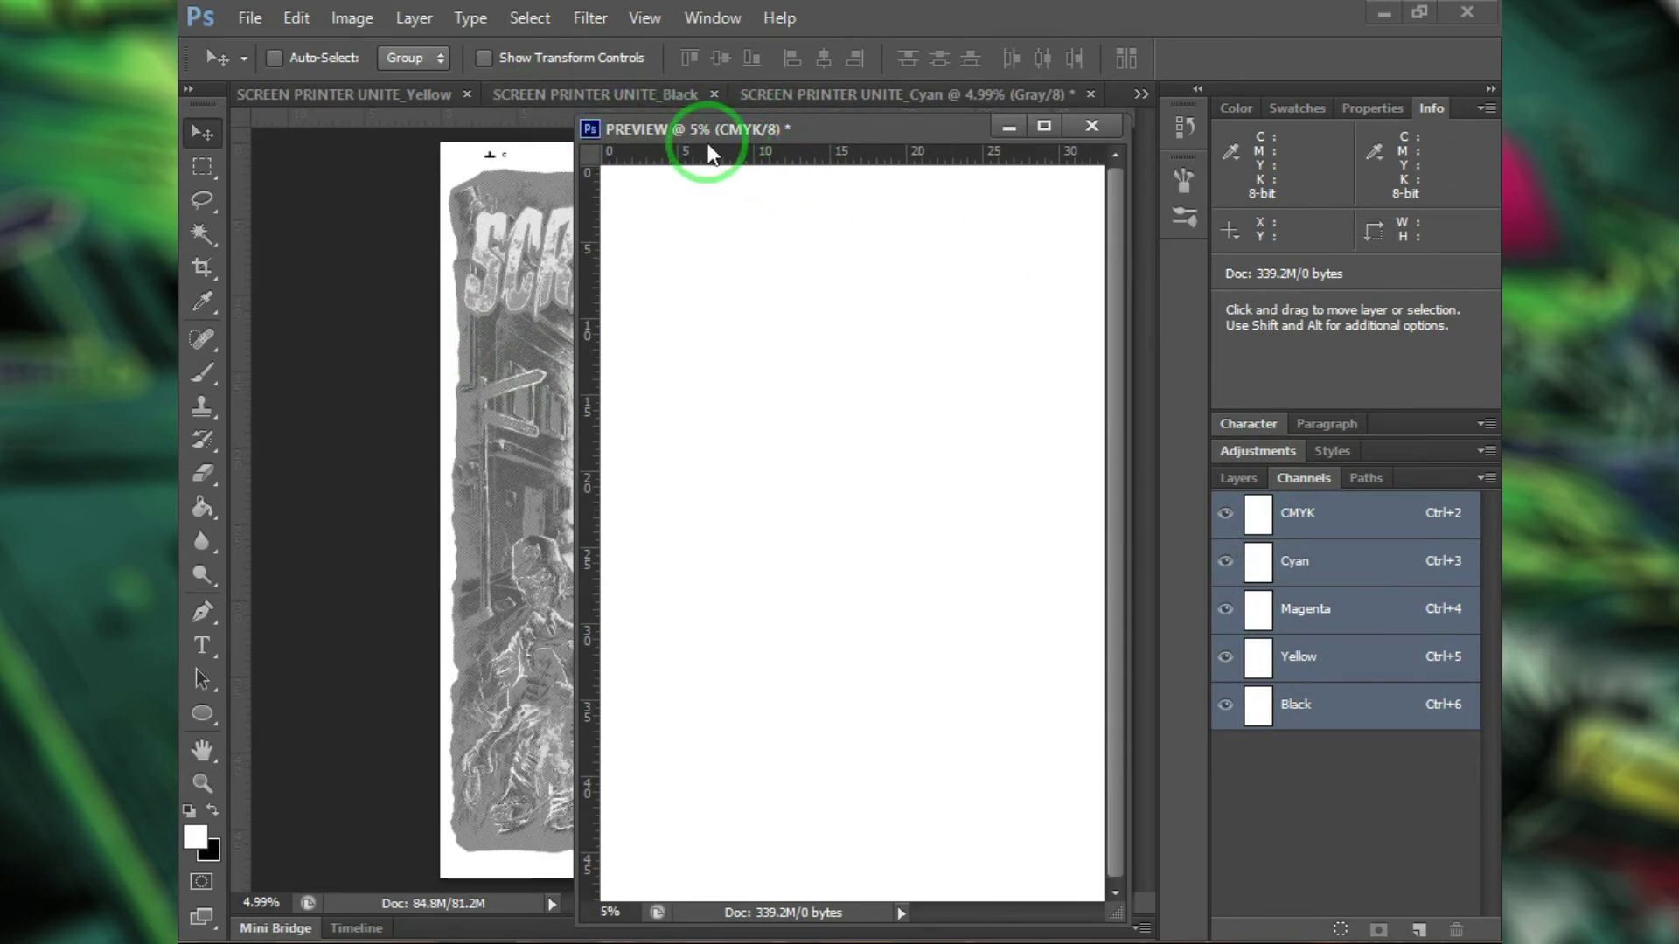
click(1331, 559)
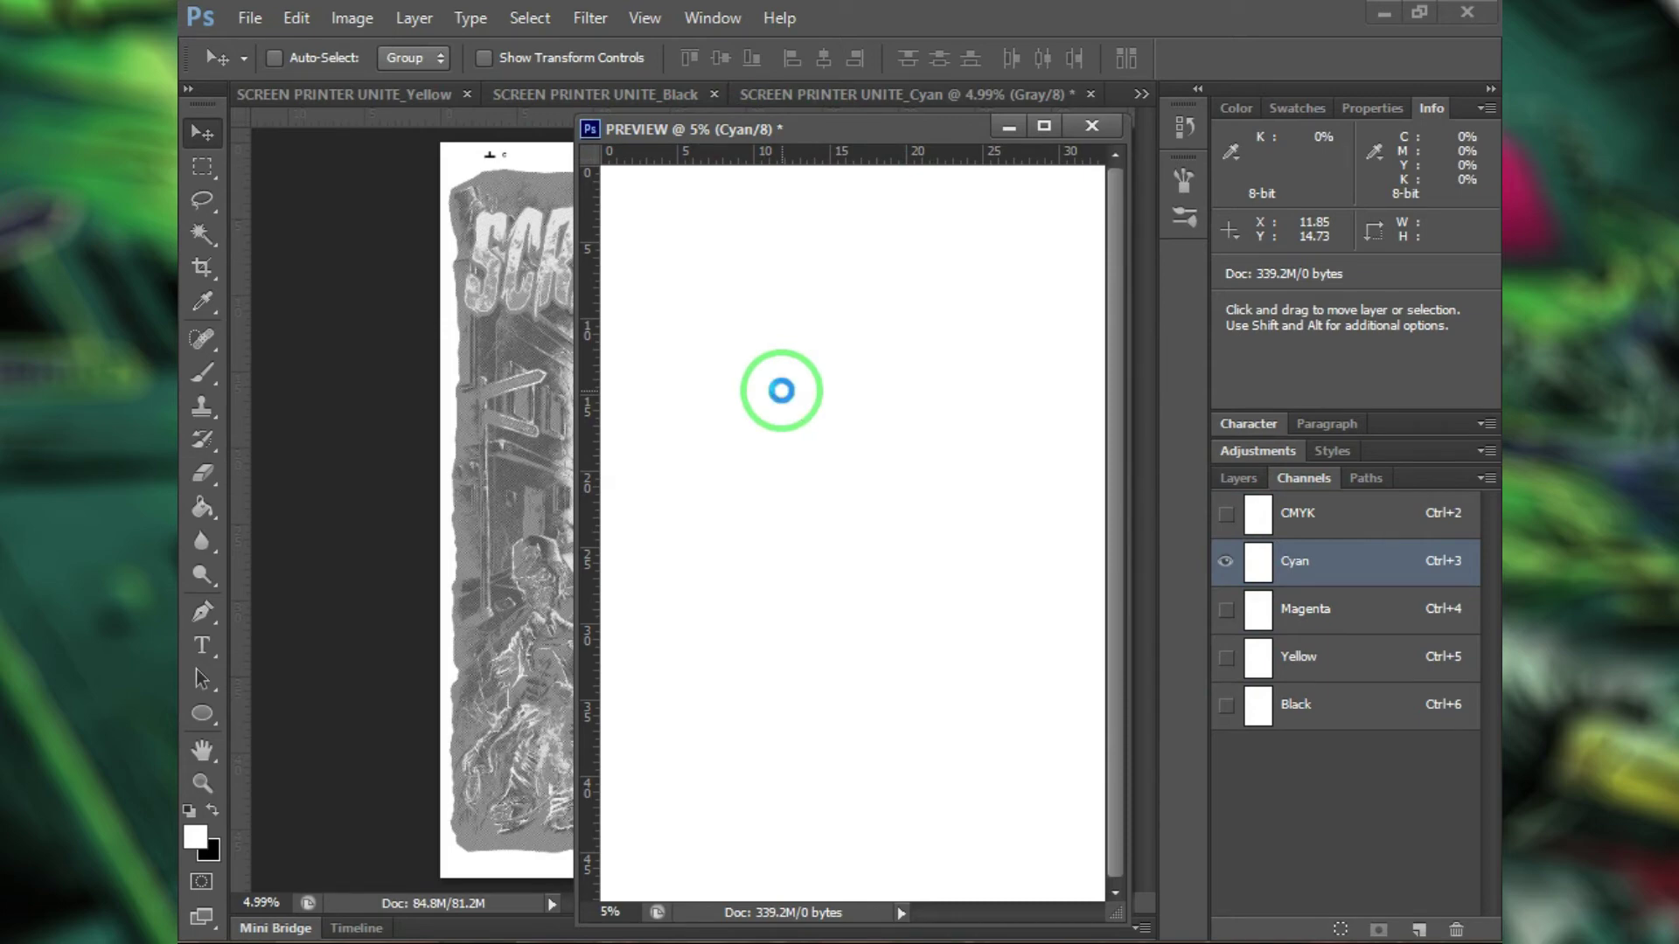
Step: Copy the whole Magenta document and paste it into PREVIEW's Magenta channel
click(466, 375)
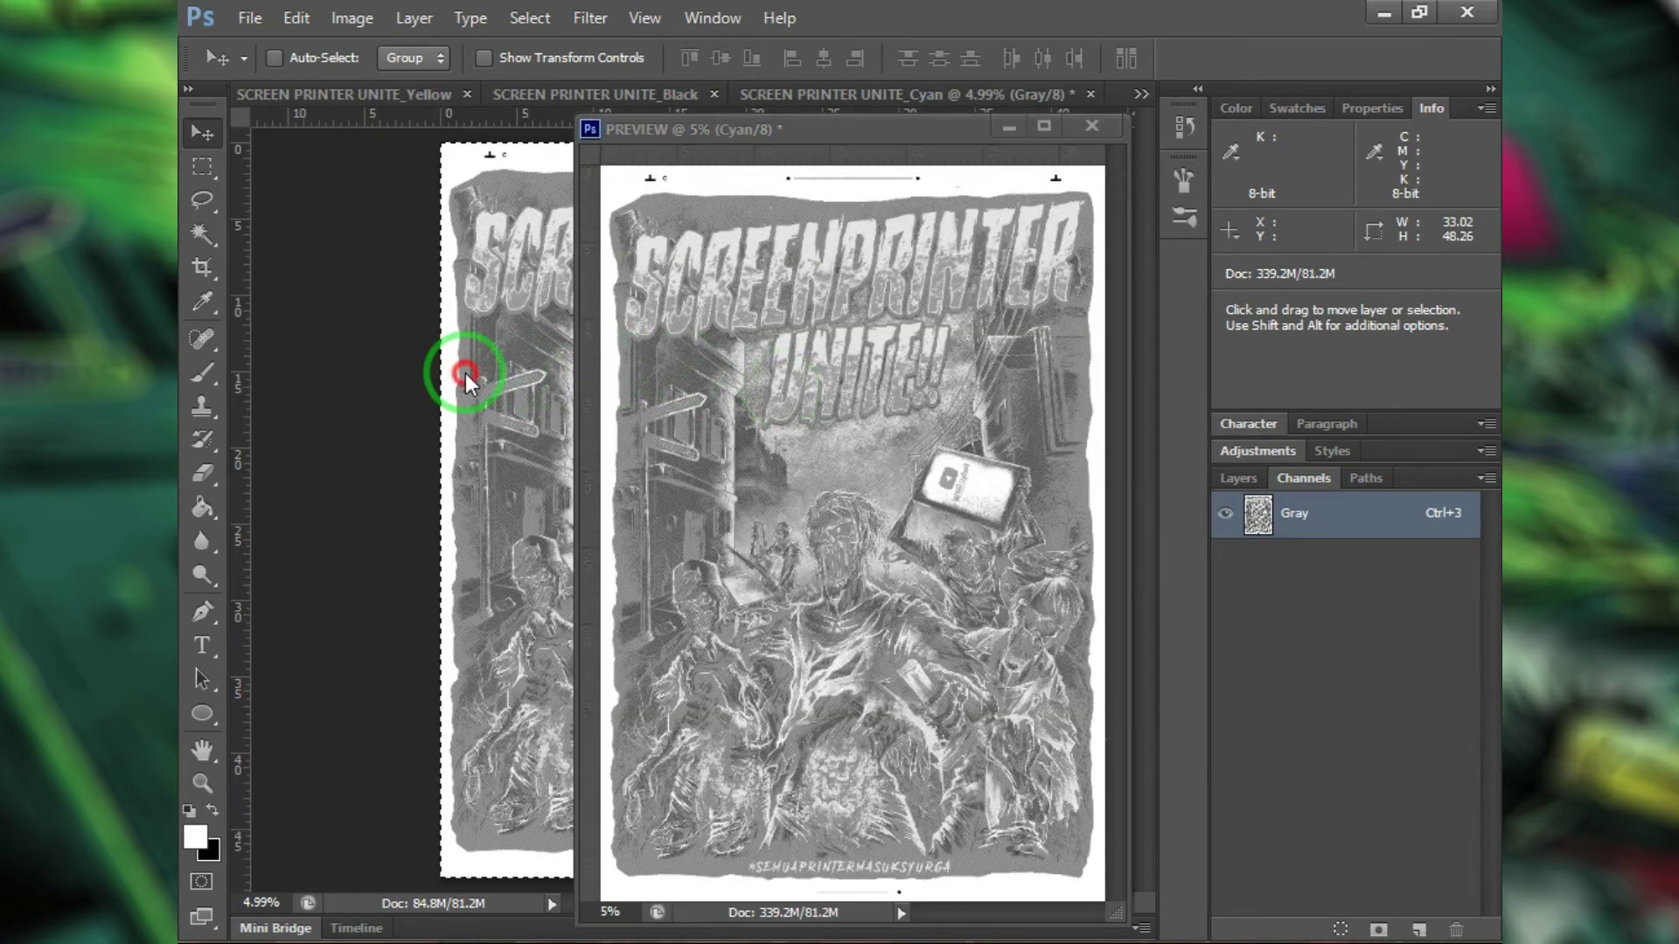
click(1141, 94)
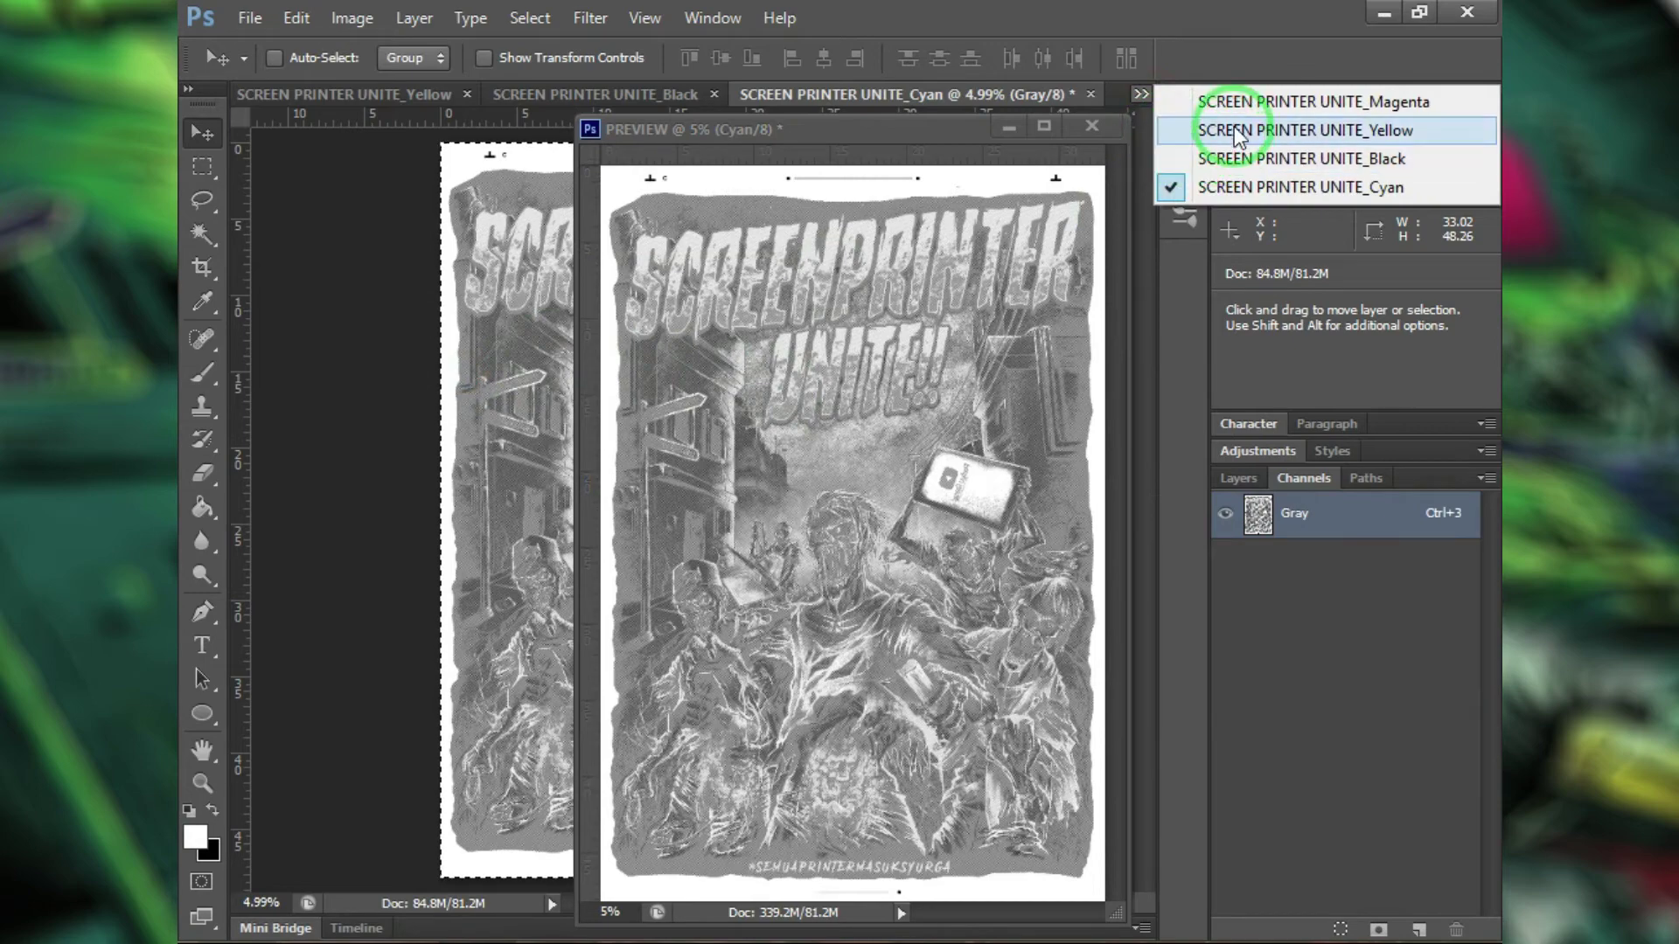
click(1236, 103)
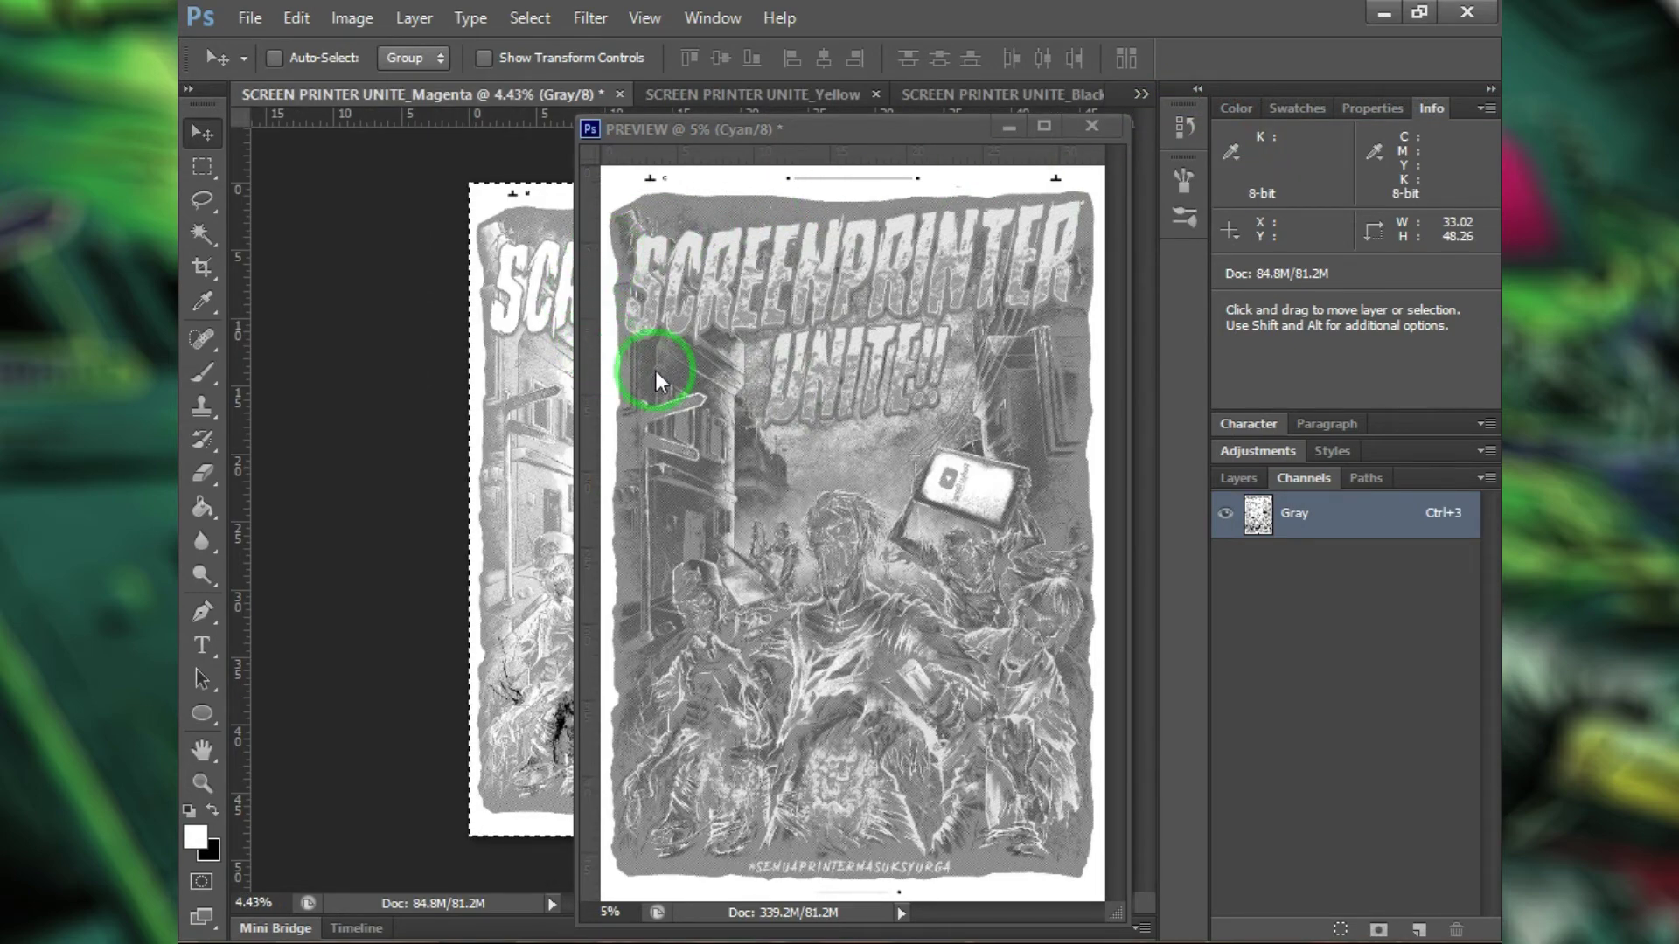
click(770, 355)
click(1377, 606)
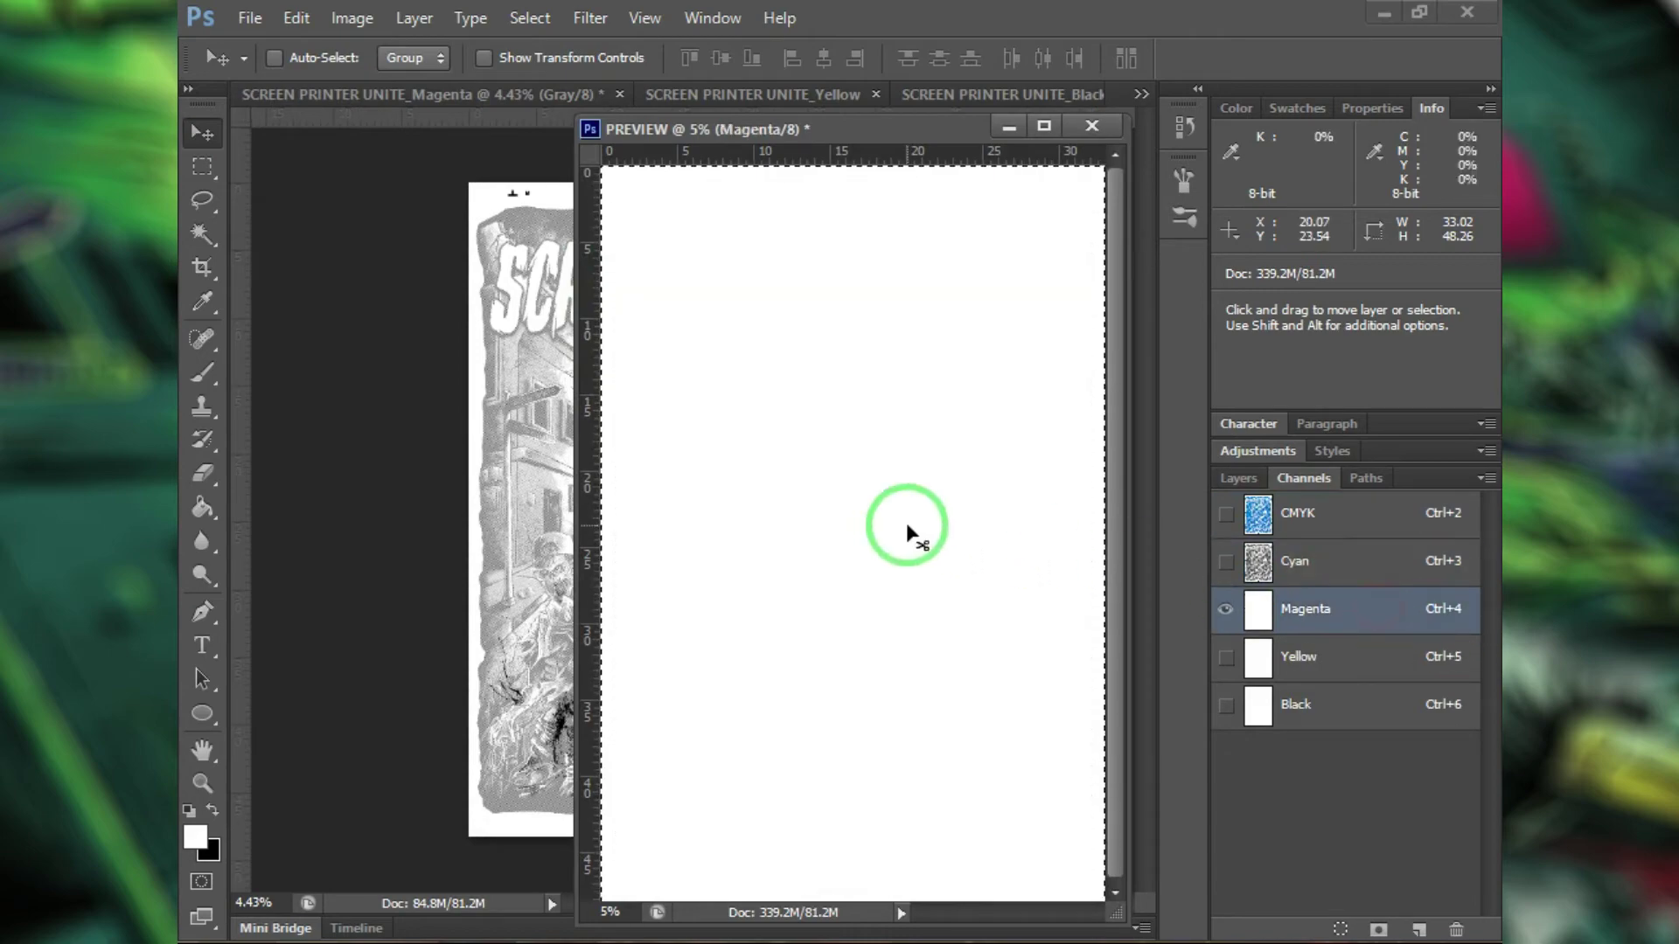
key(ctrl+v)
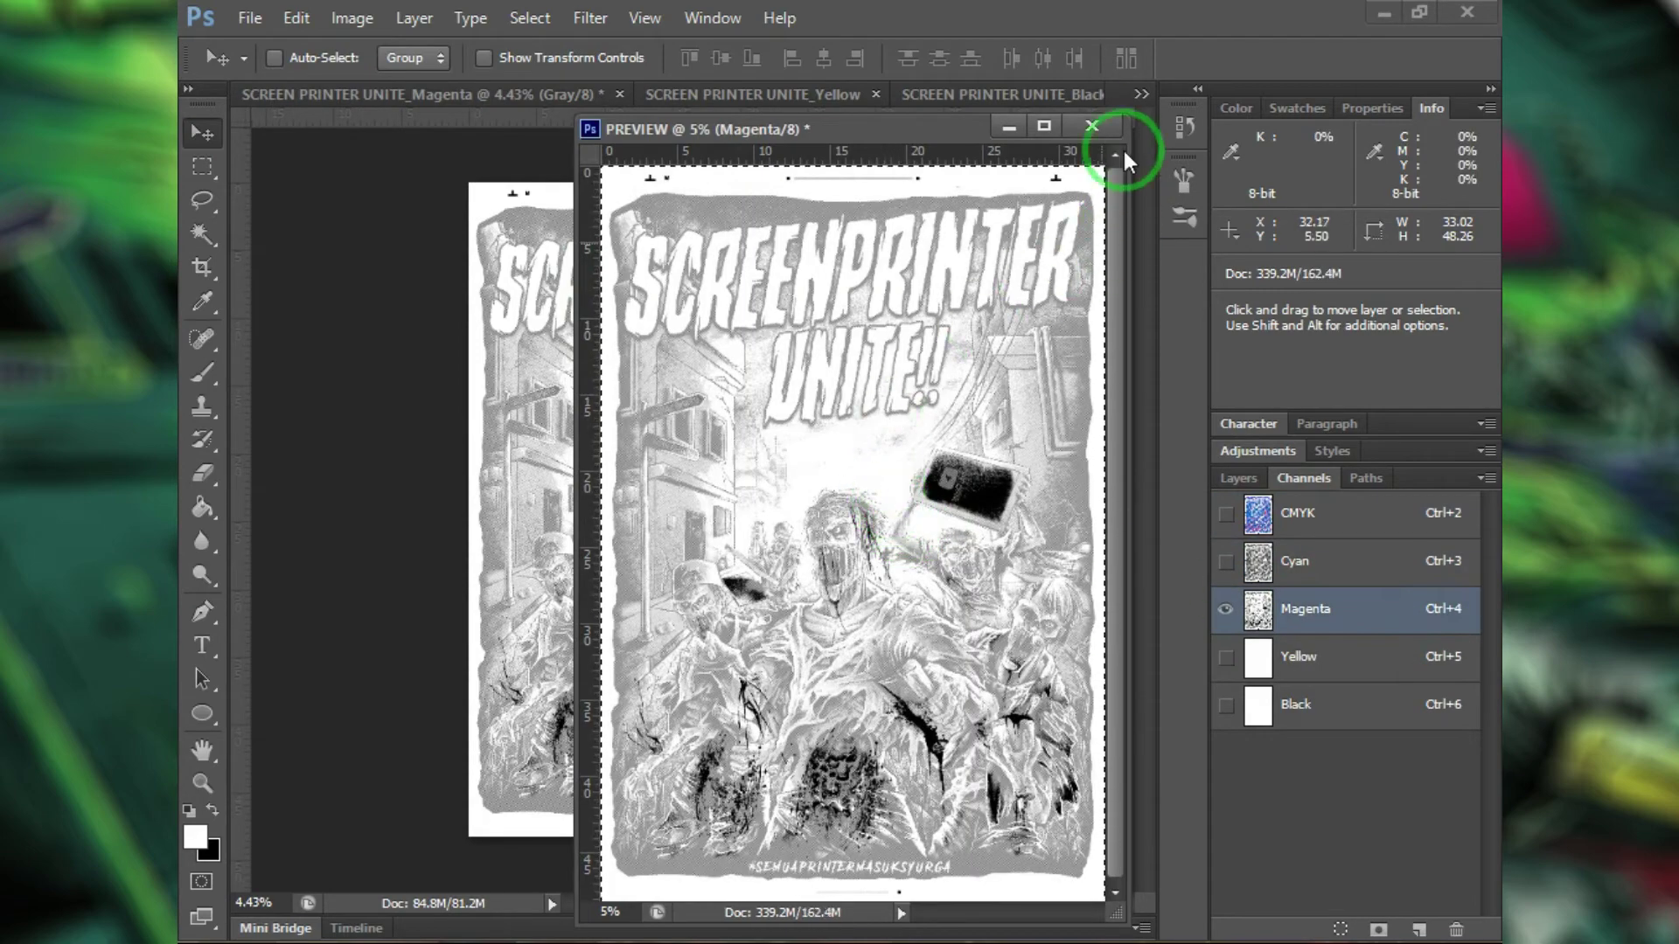
Step: Copy the full Yellow document image into the Yellow channel of PREVIEW
click(1142, 95)
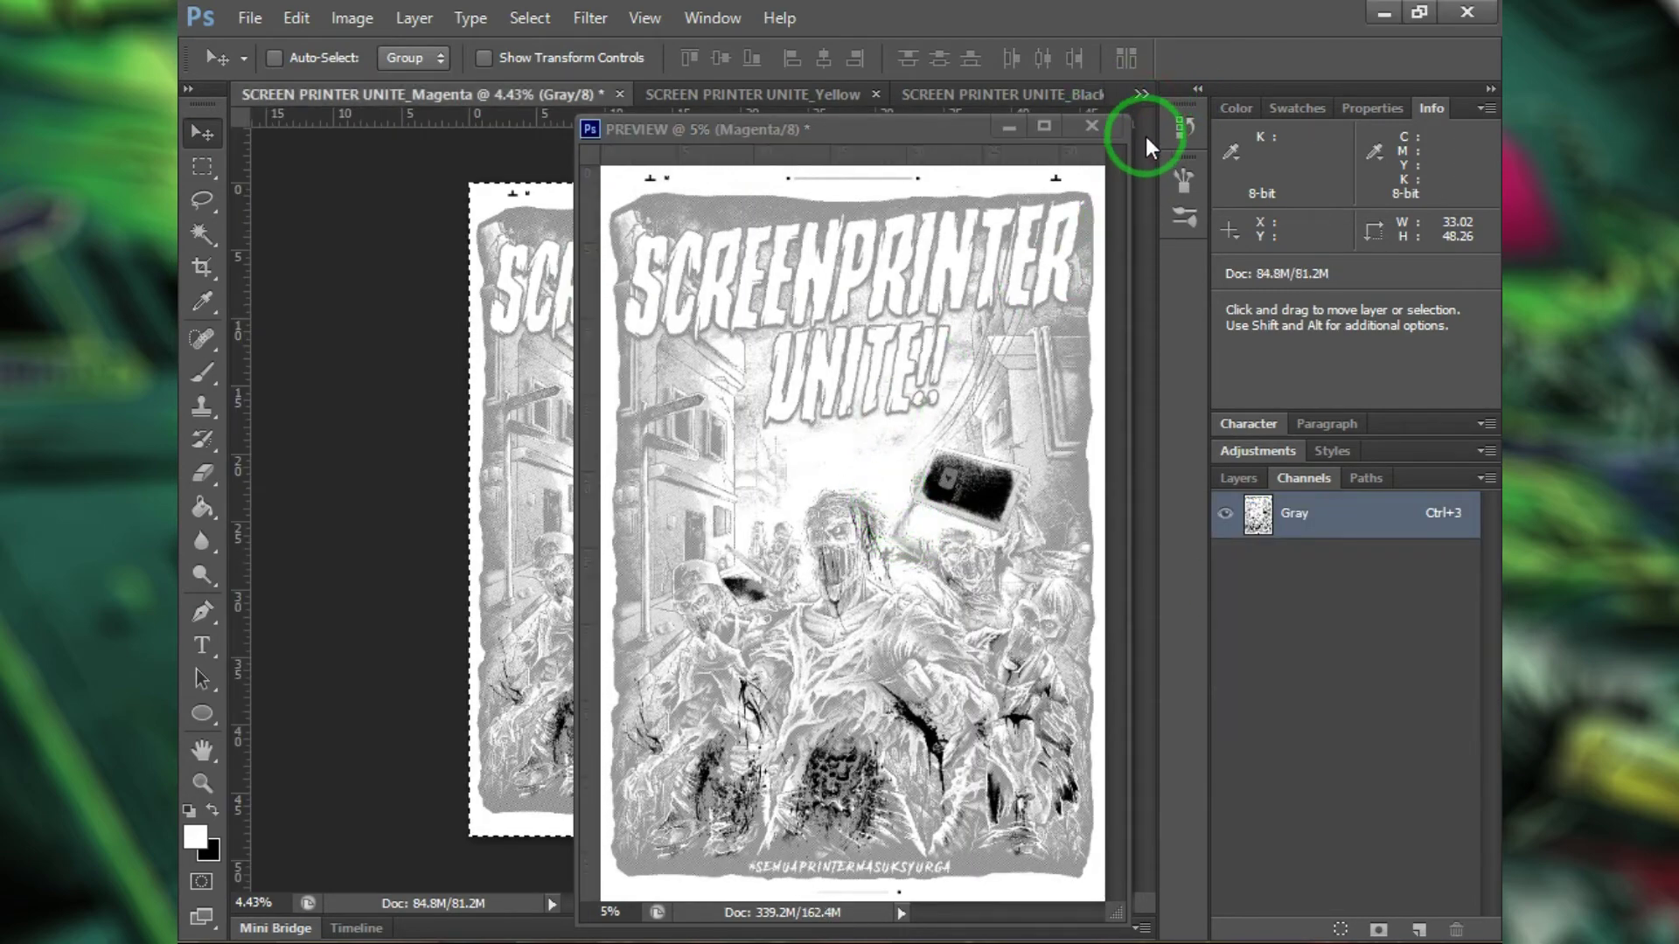
click(1141, 96)
click(1176, 132)
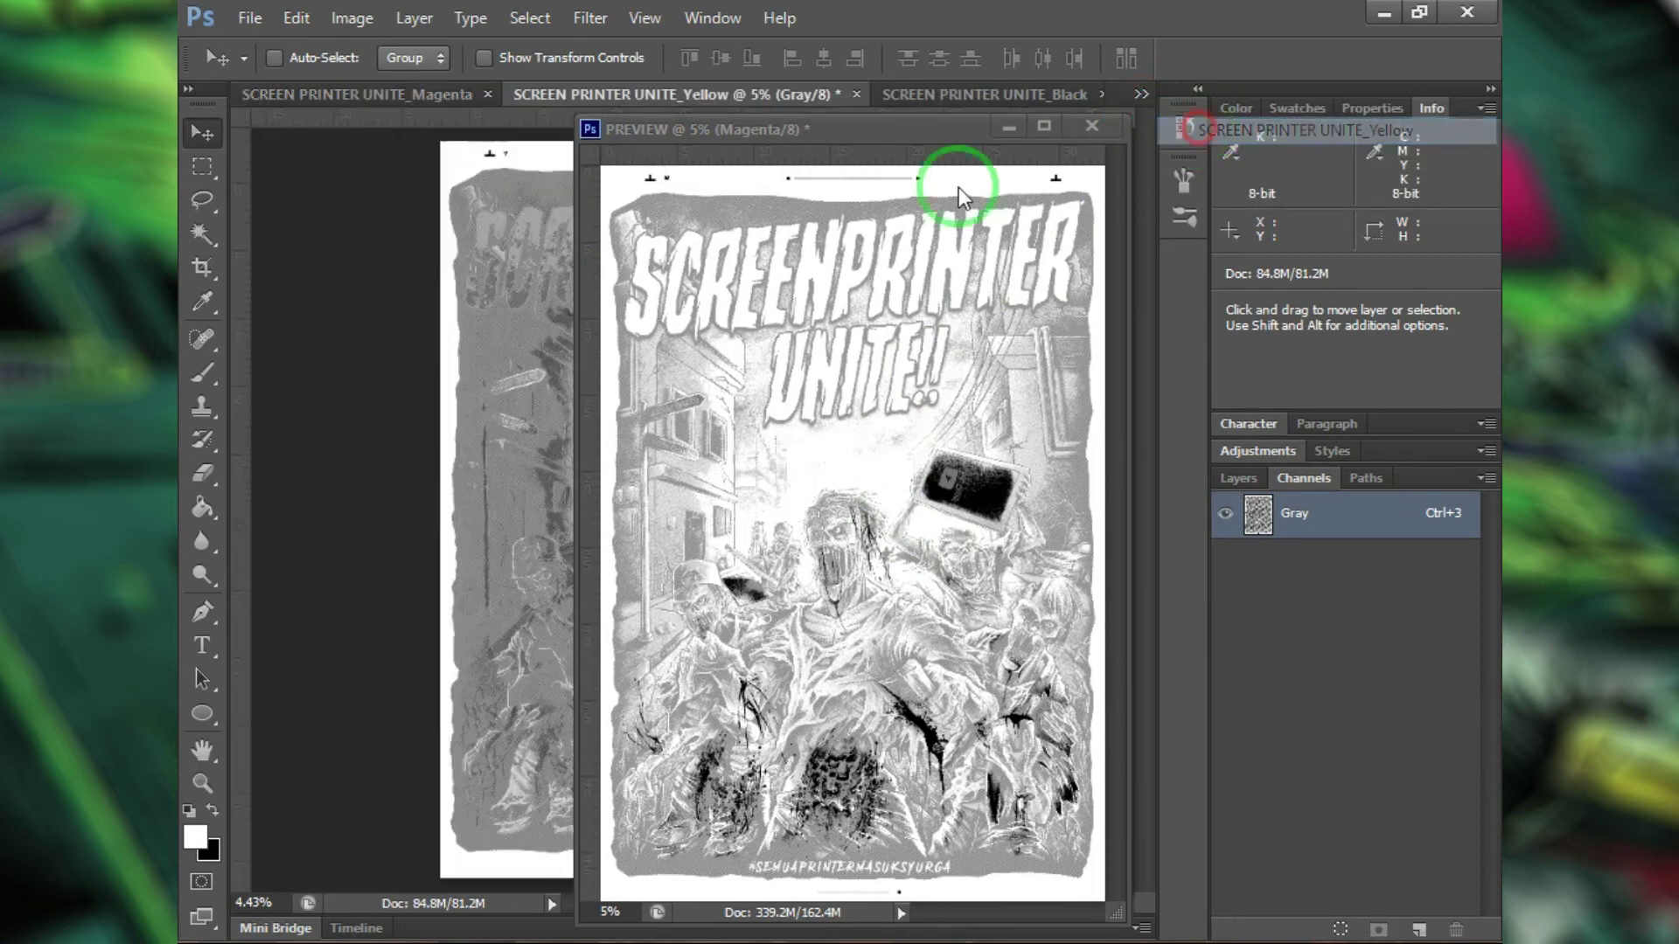
key(ctrl+a)
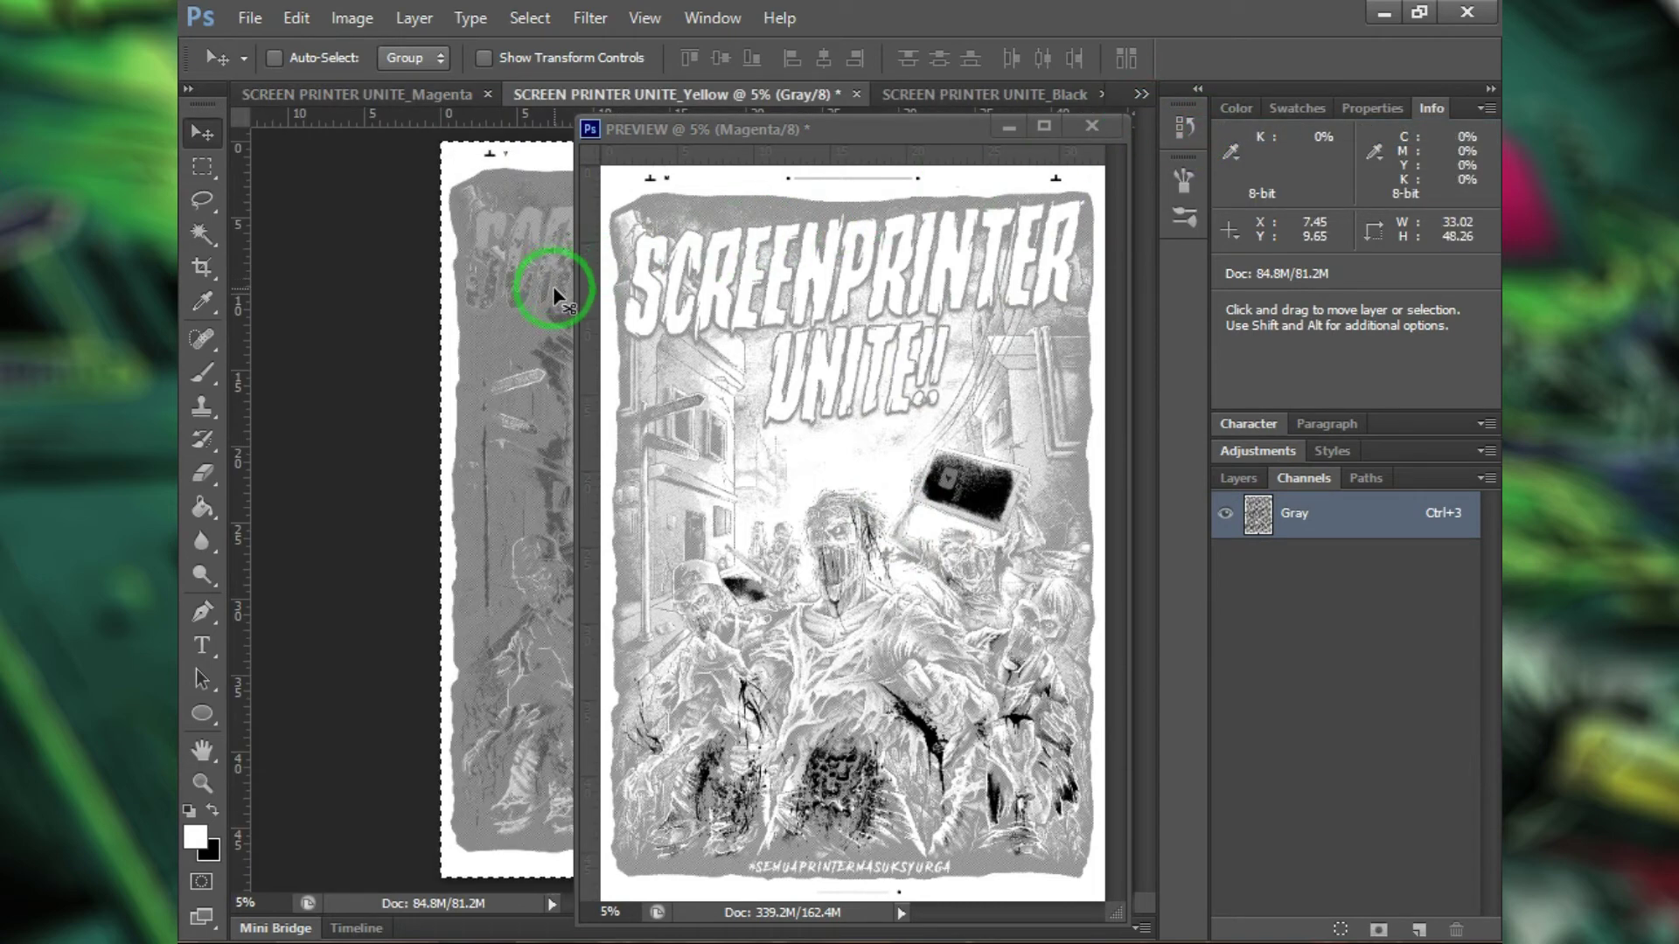
drag(553, 286, 685, 349)
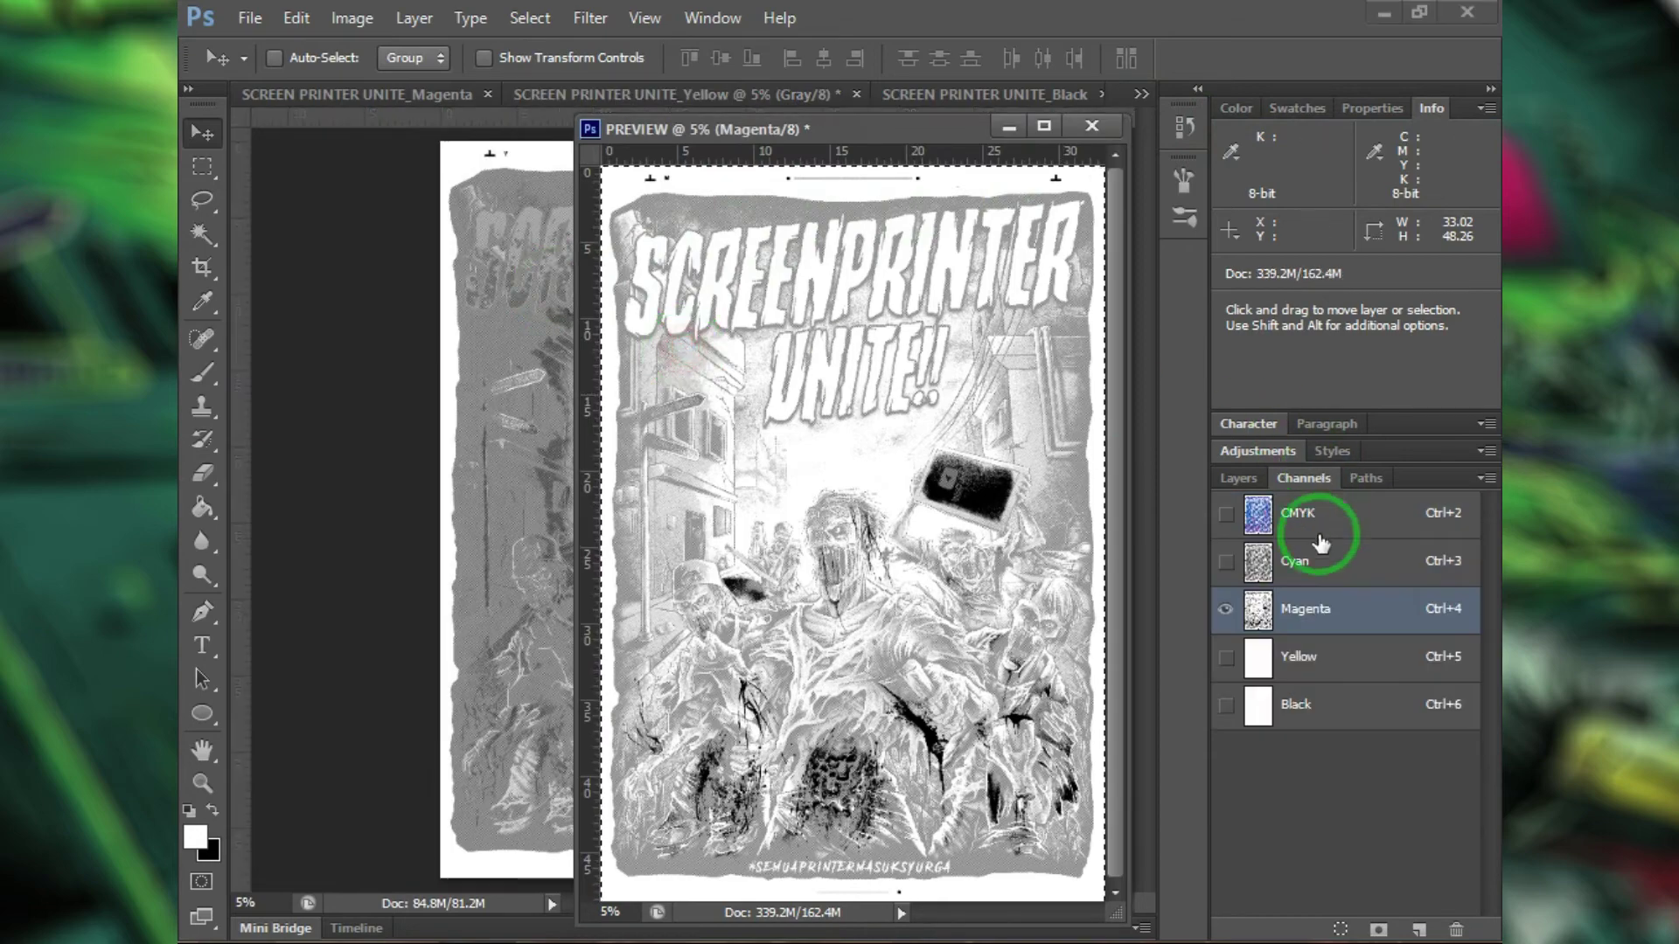
click(1309, 655)
key(ctrl+v)
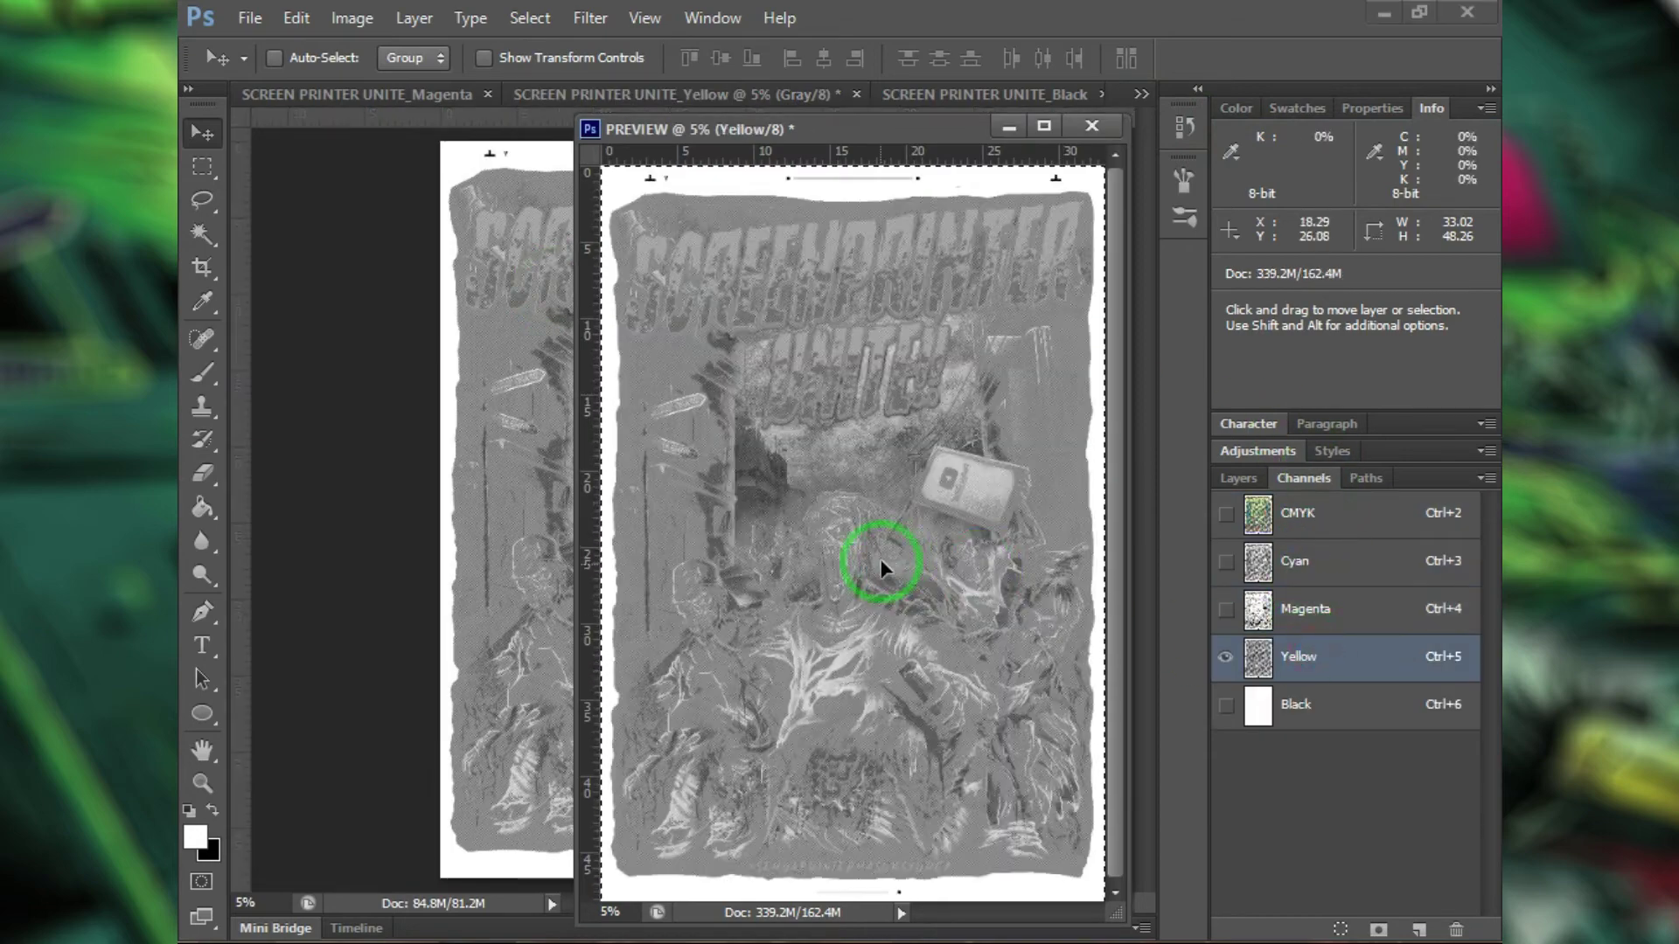
Step: Copy the complete Black document image and paste it into PREVIEW's Black channel
click(1305, 705)
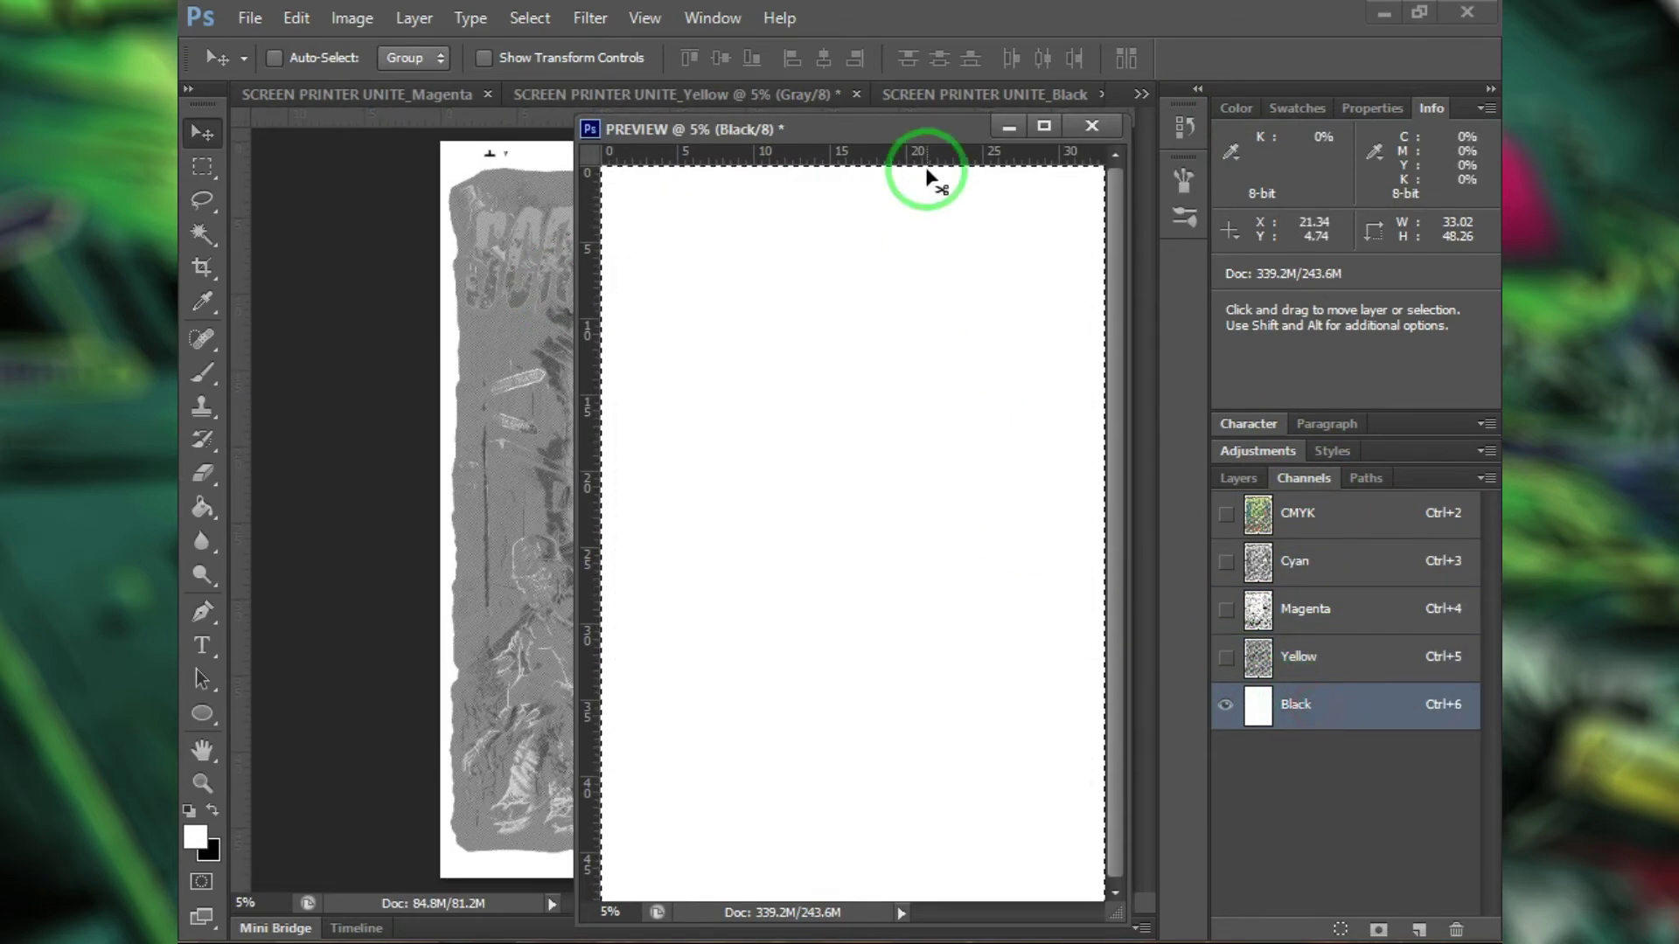
click(1059, 96)
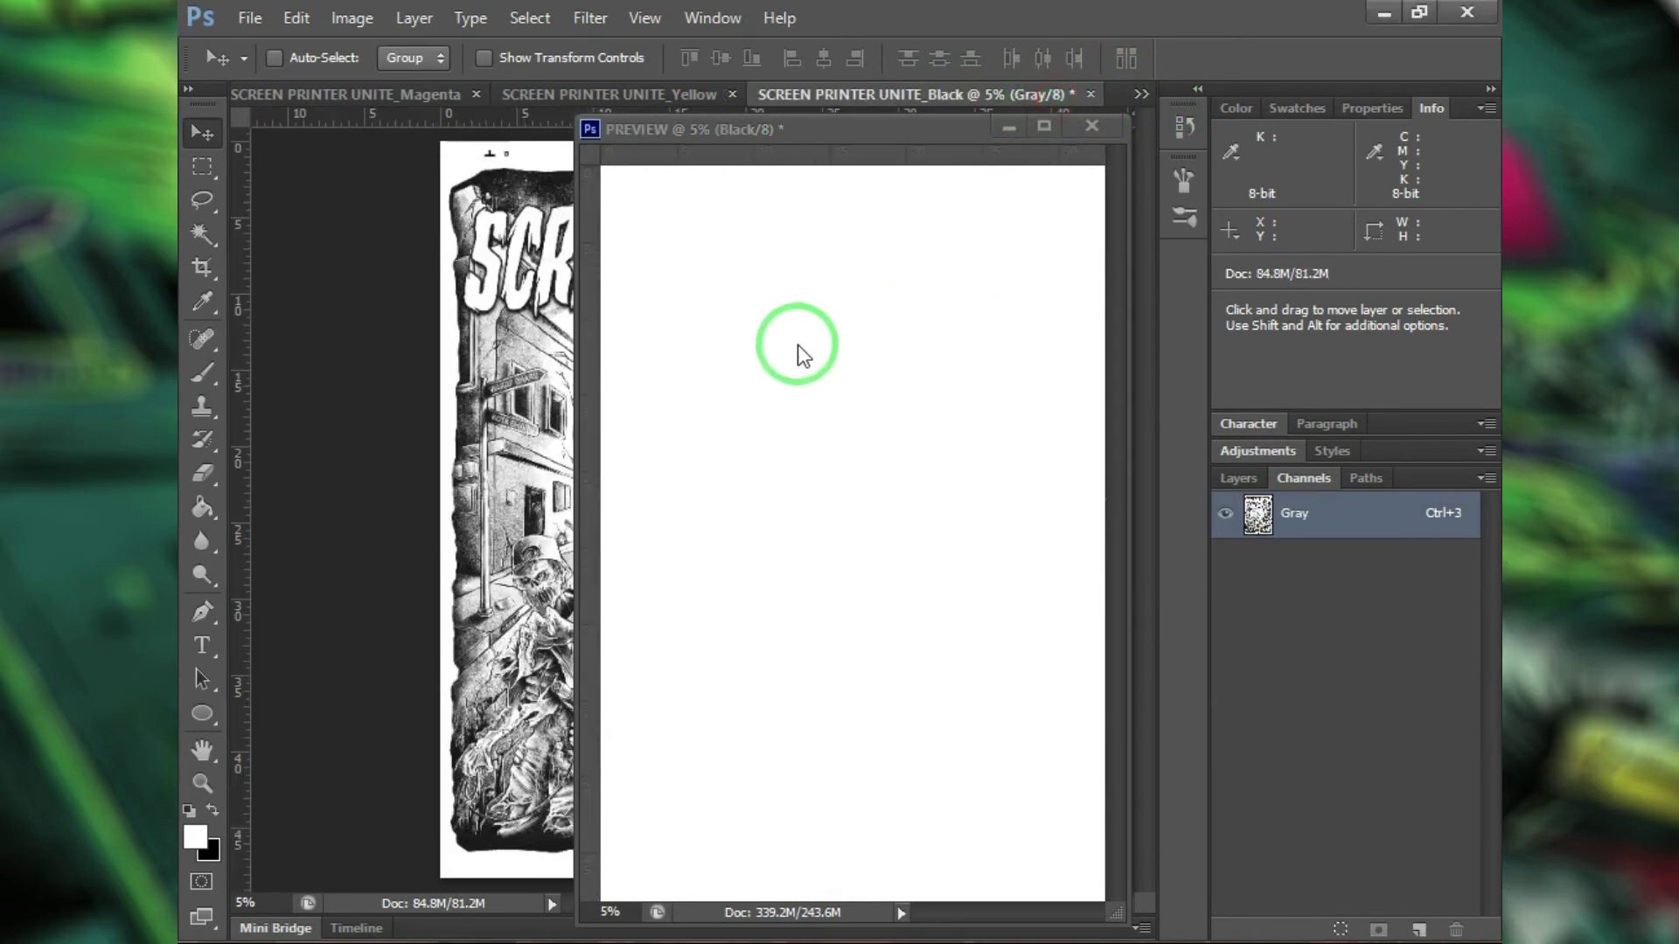
click(1170, 84)
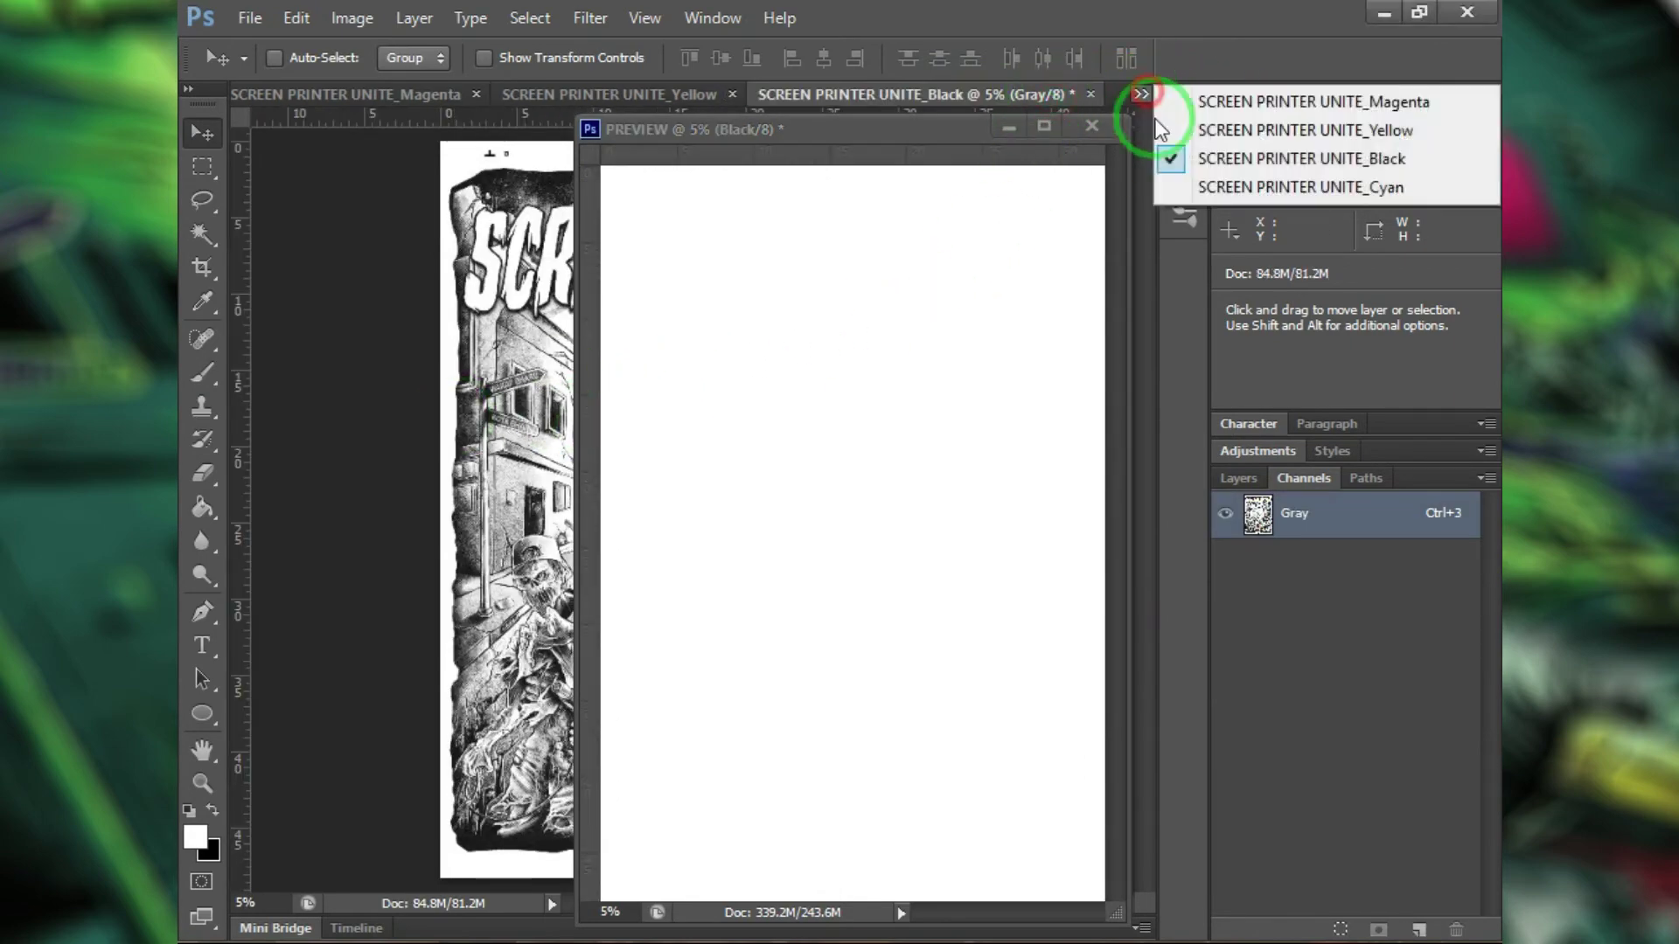
click(1185, 158)
click(440, 309)
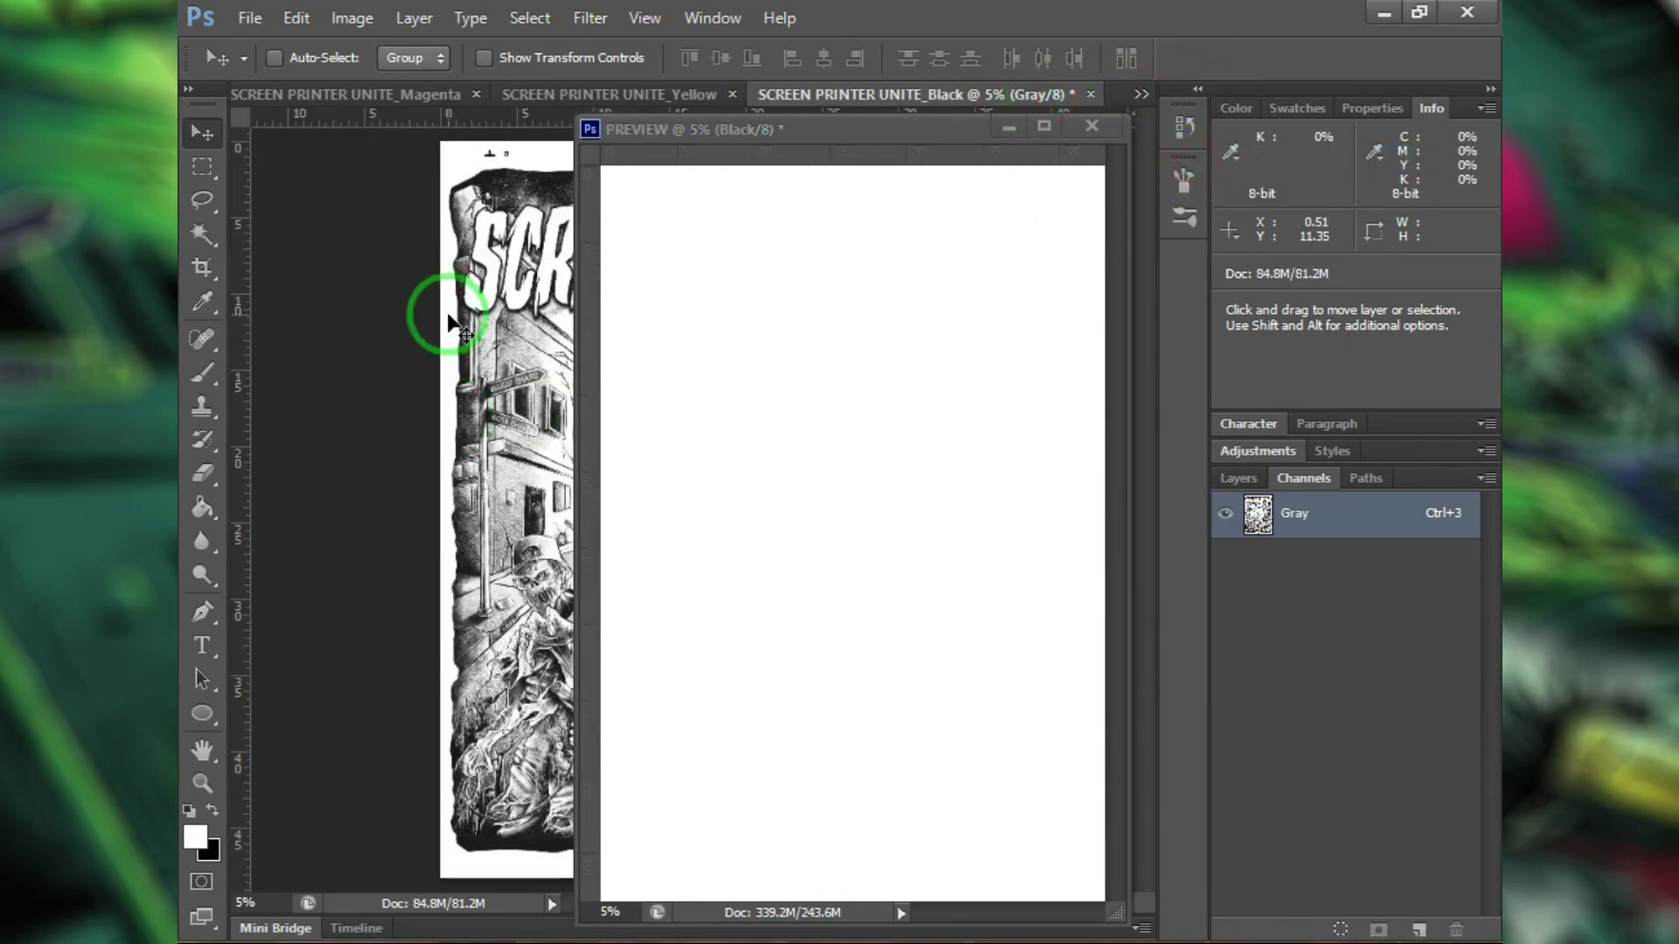
key(ctrl+a)
click(792, 287)
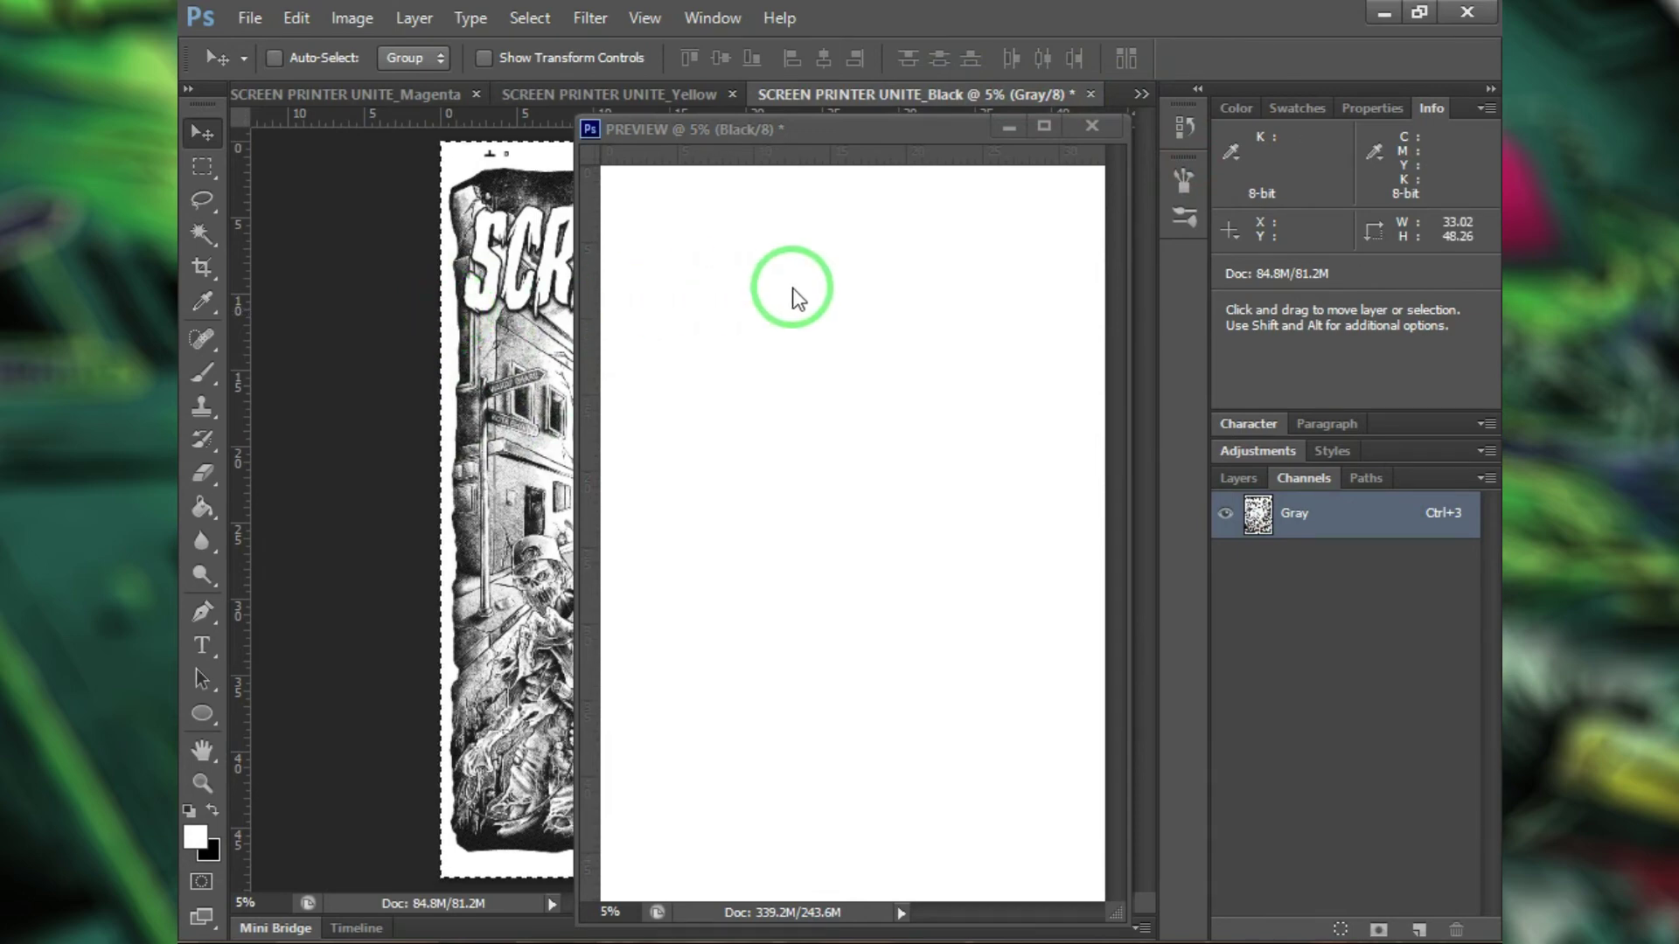
click(1347, 486)
click(899, 486)
key(ctrl+v)
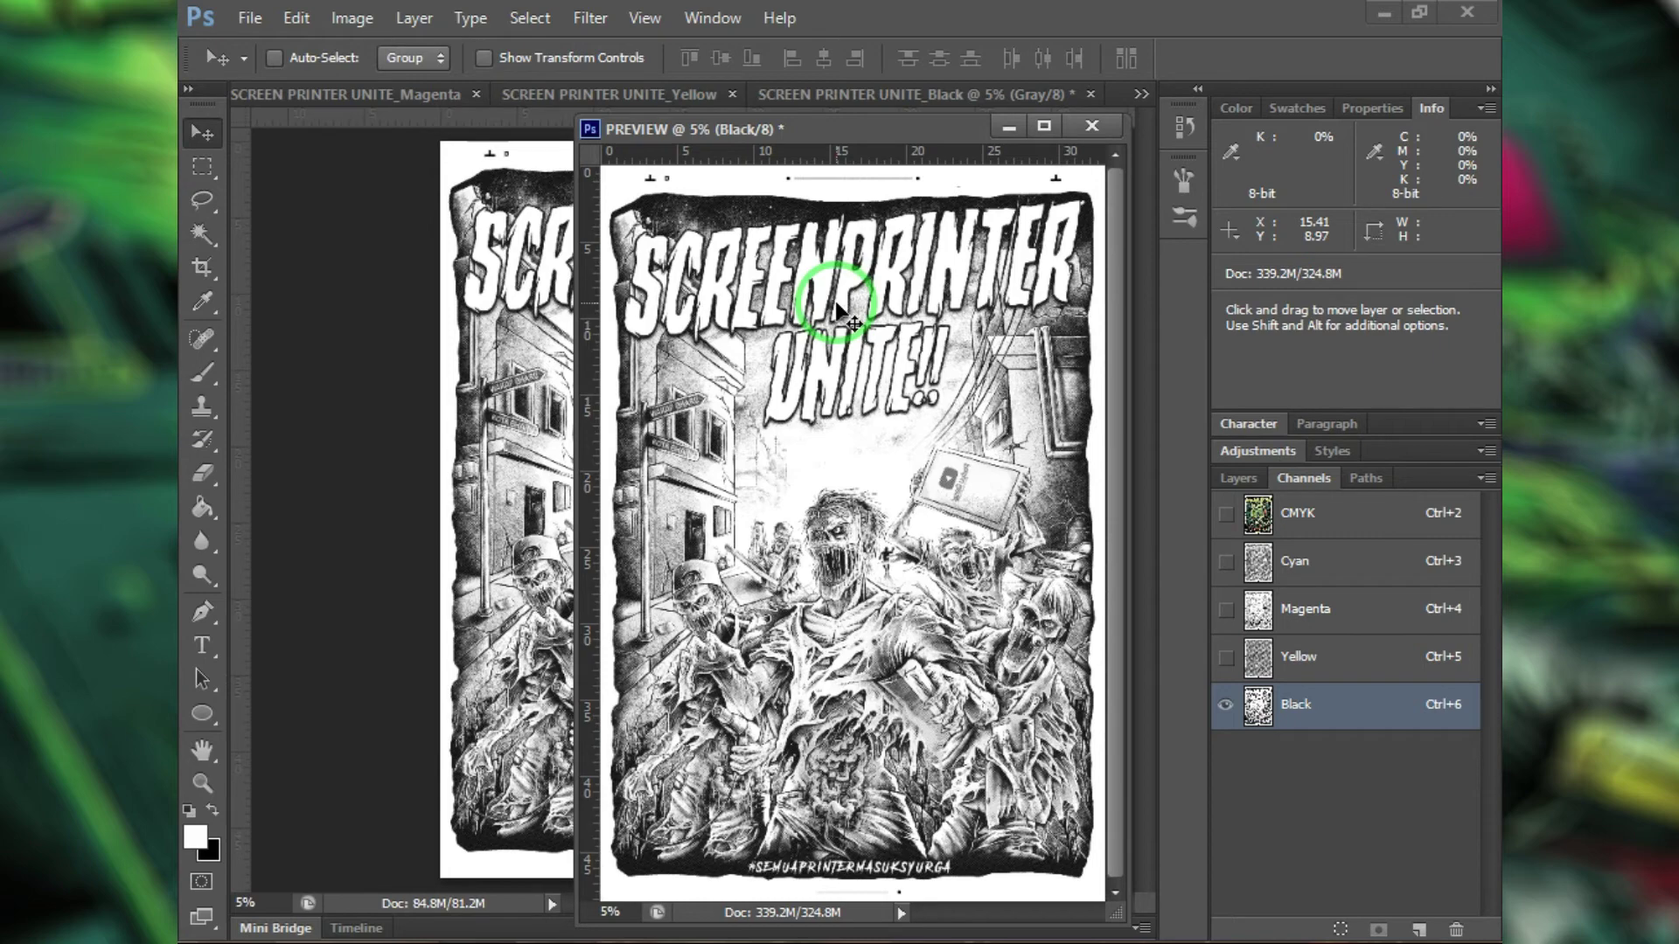
Step: Reposition the floating PREVIEW window and show its composite CMYK image
drag(873, 129, 803, 107)
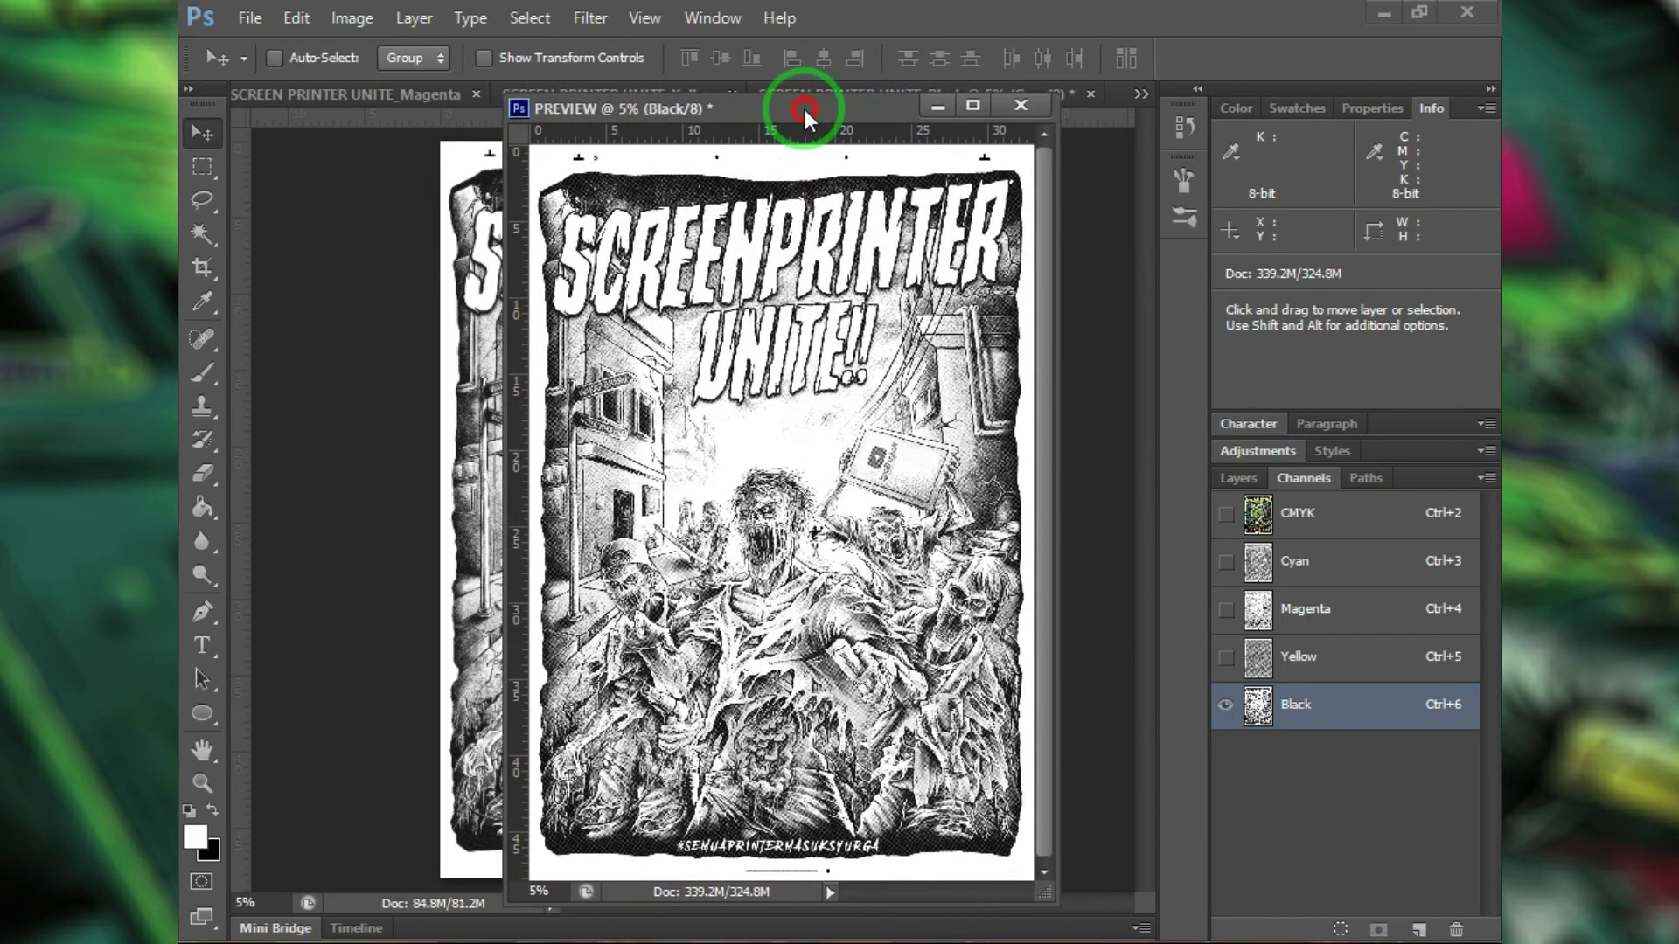
click(1326, 523)
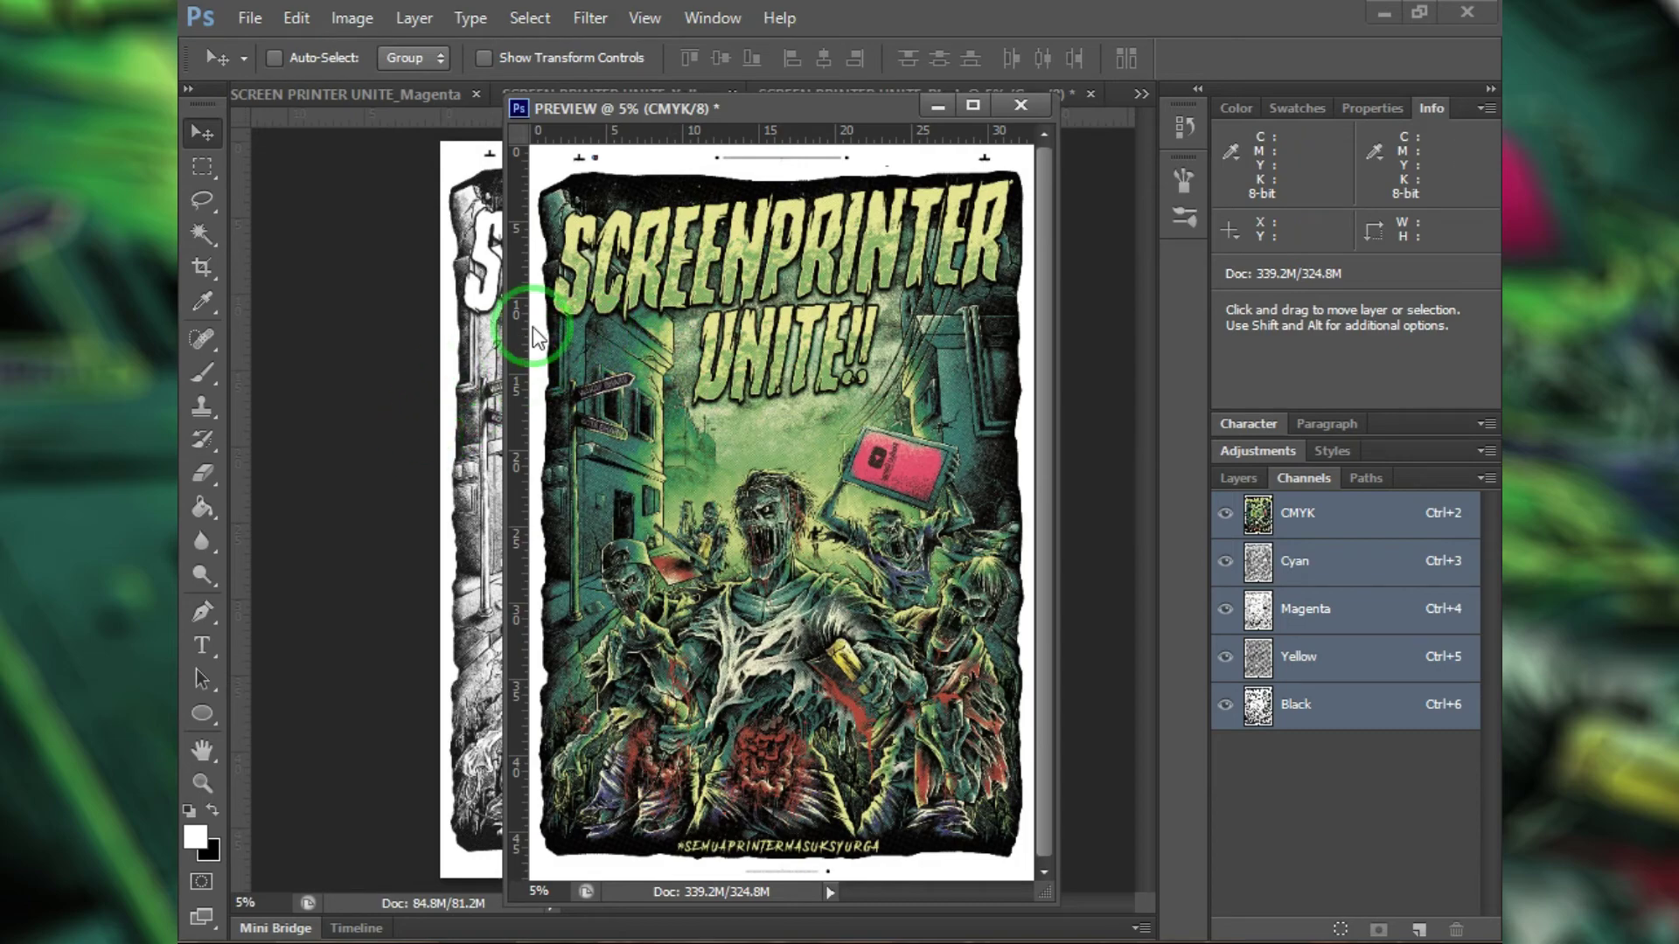
Step: Examine the combined halftone dots and registration marks across the poster up close, ending with the whole PREVIEW image in view
alt+scroll(608, 385, up, 4)
alt+scroll(618, 402, up, 3)
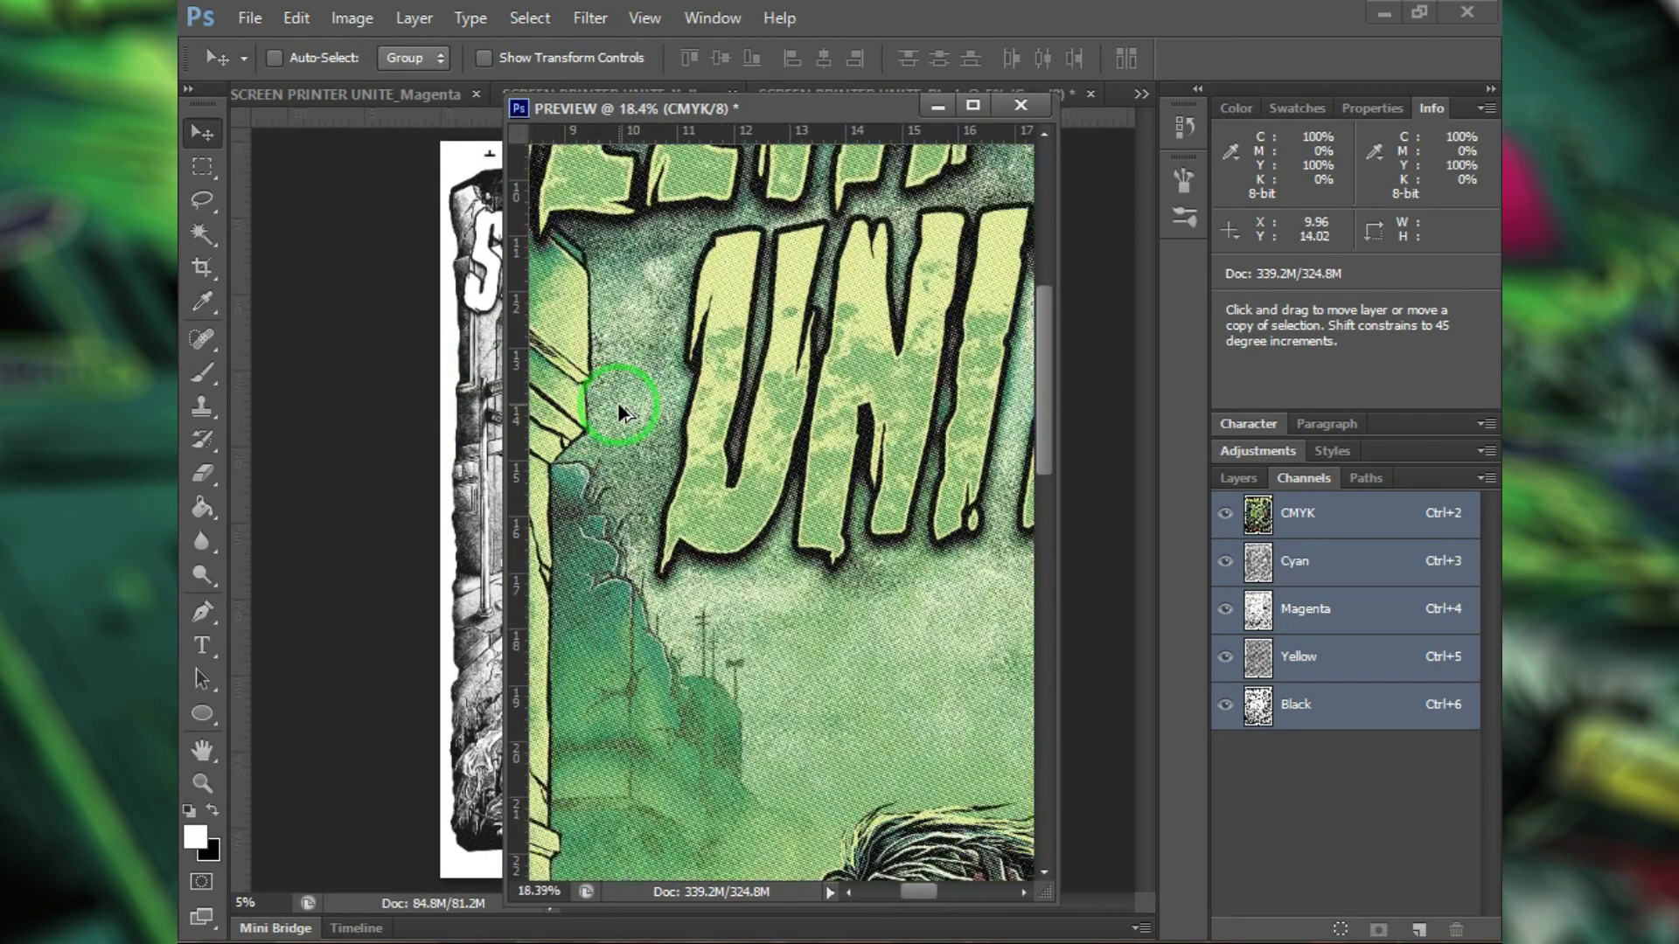
key(space)
drag(694, 412, 705, 545)
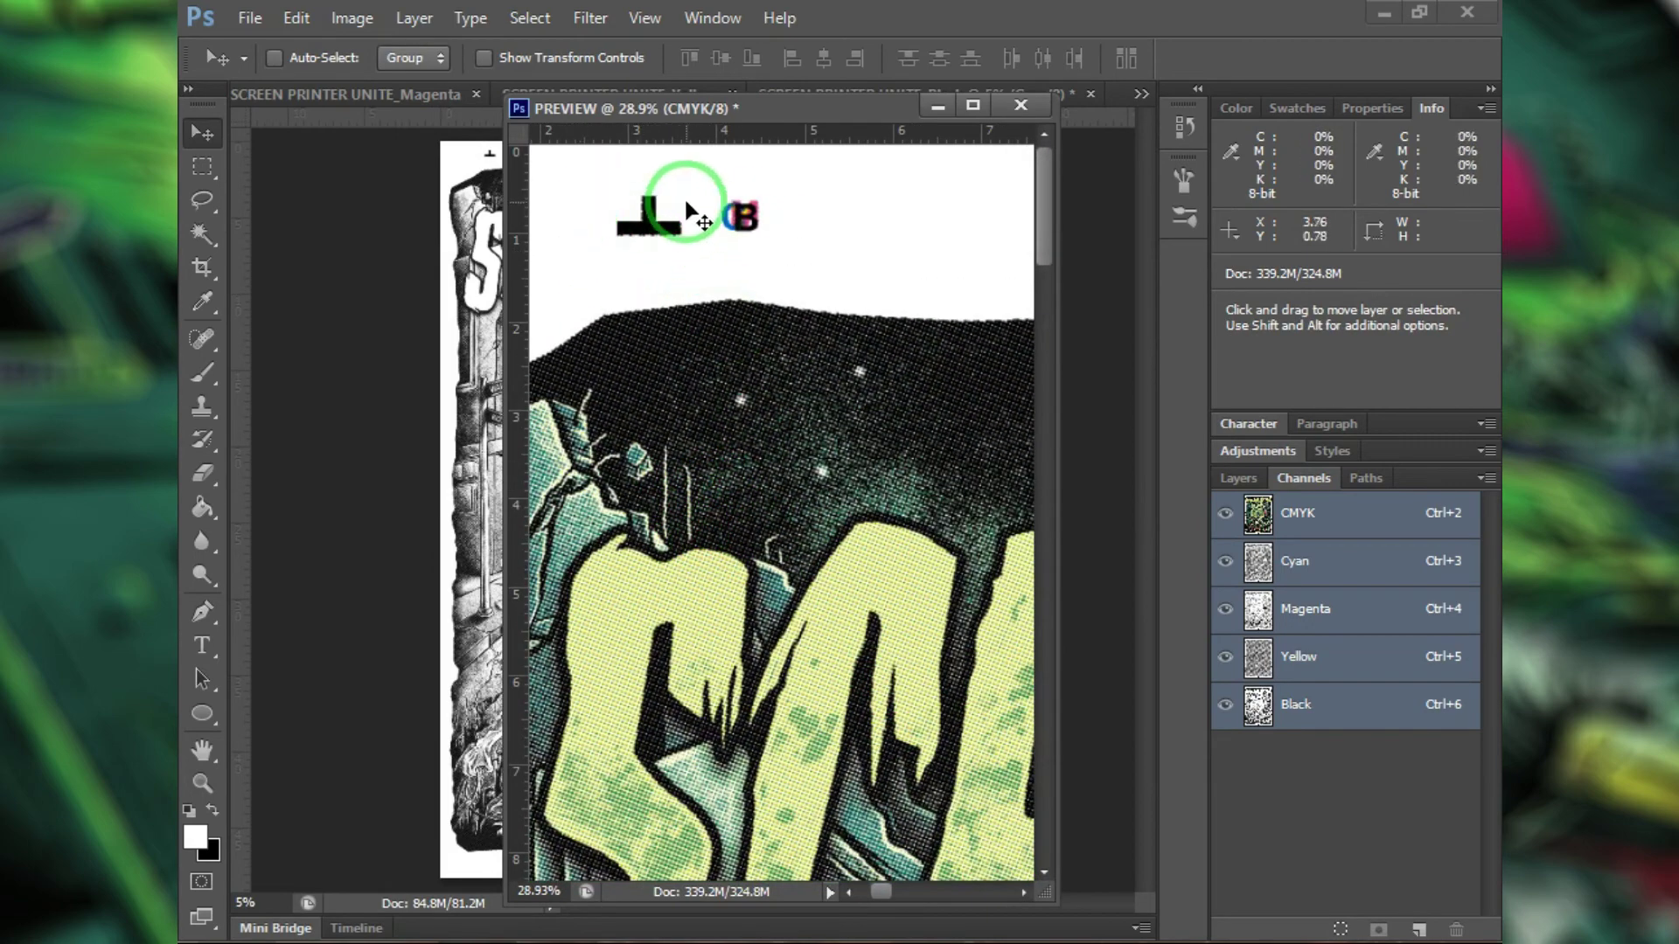
drag(885, 278, 769, 475)
drag(875, 419, 729, 566)
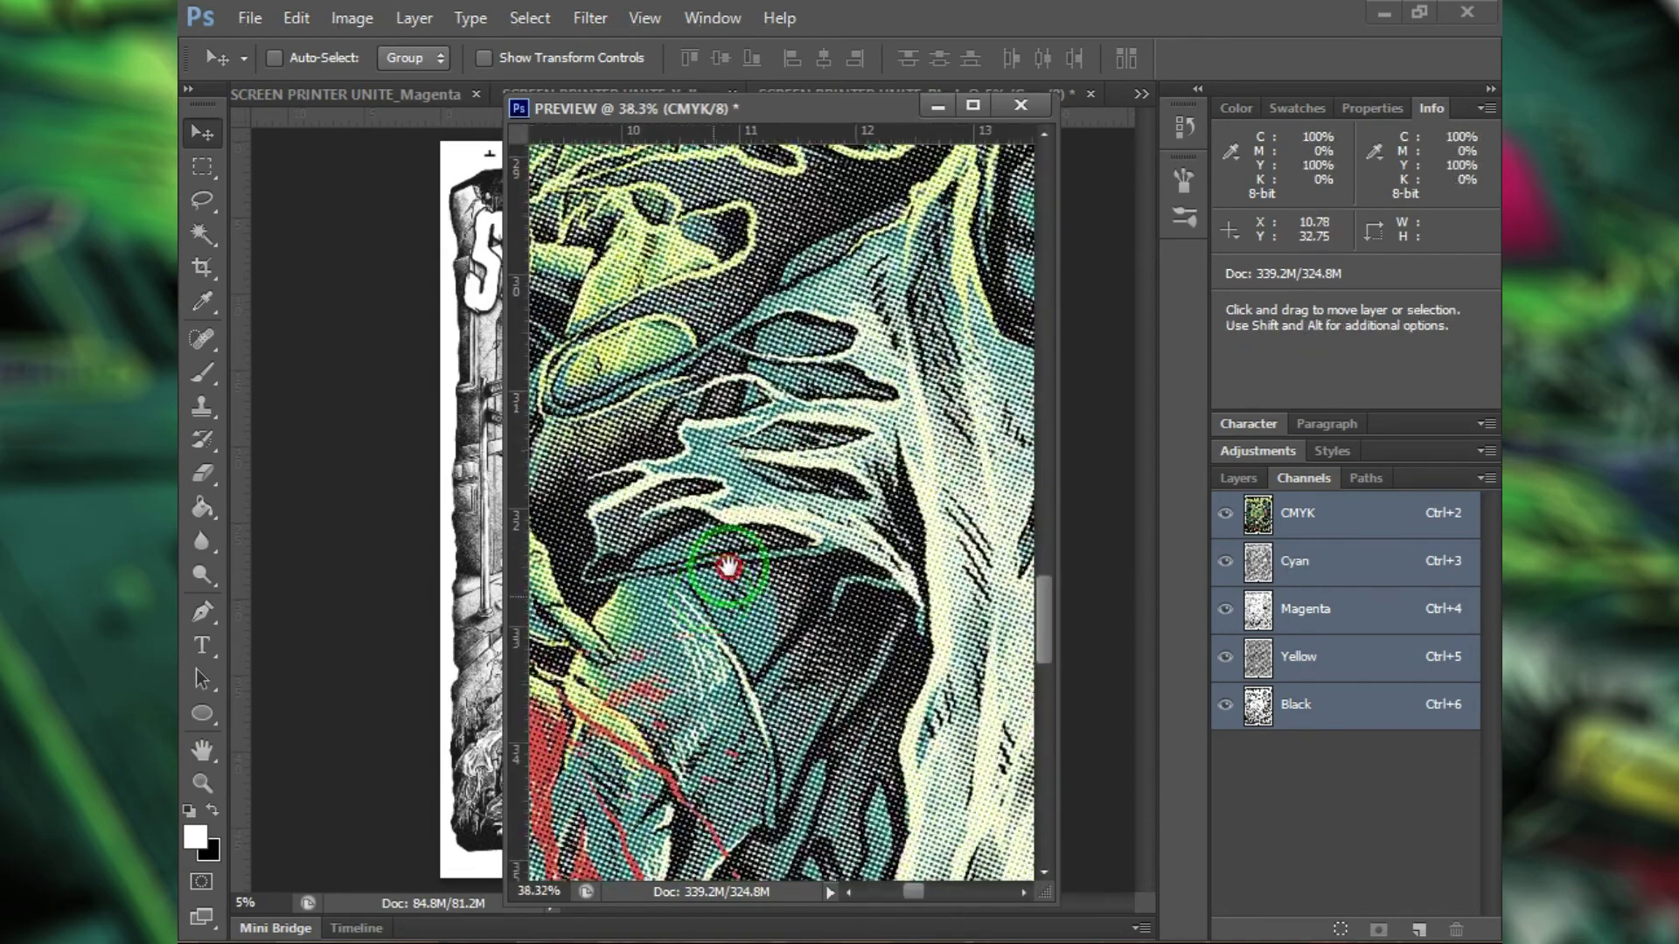
drag(954, 564, 766, 278)
drag(895, 579, 862, 506)
scroll(685, 599, up, 2)
scroll(684, 599, up, 2)
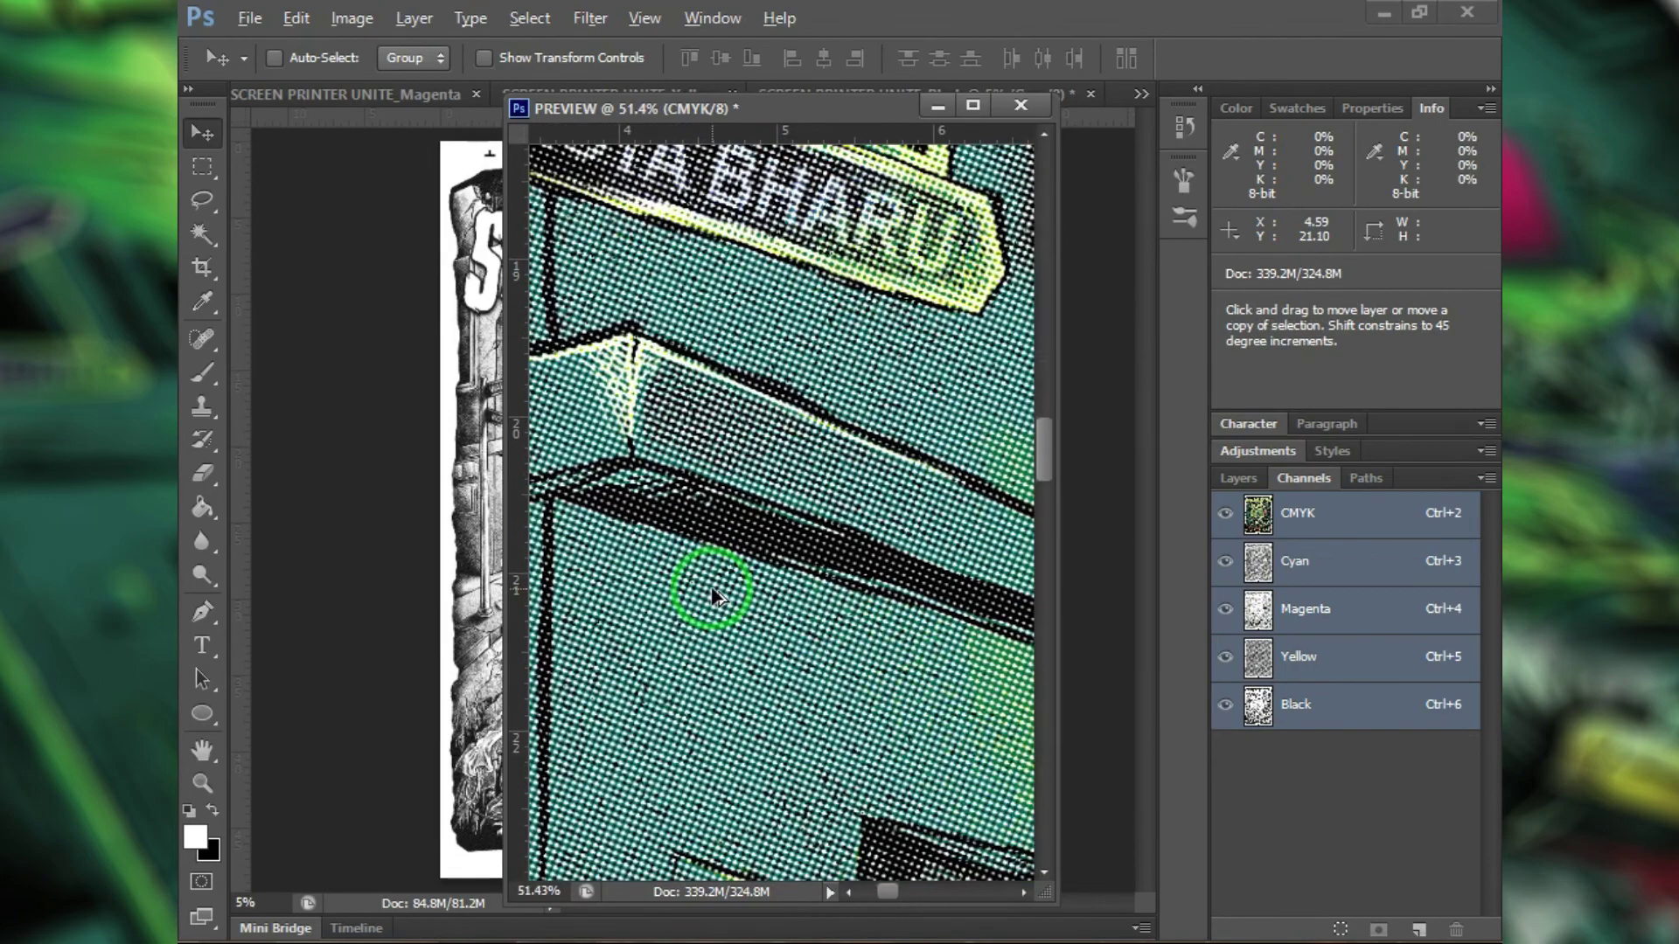
scroll(713, 596, down, 4)
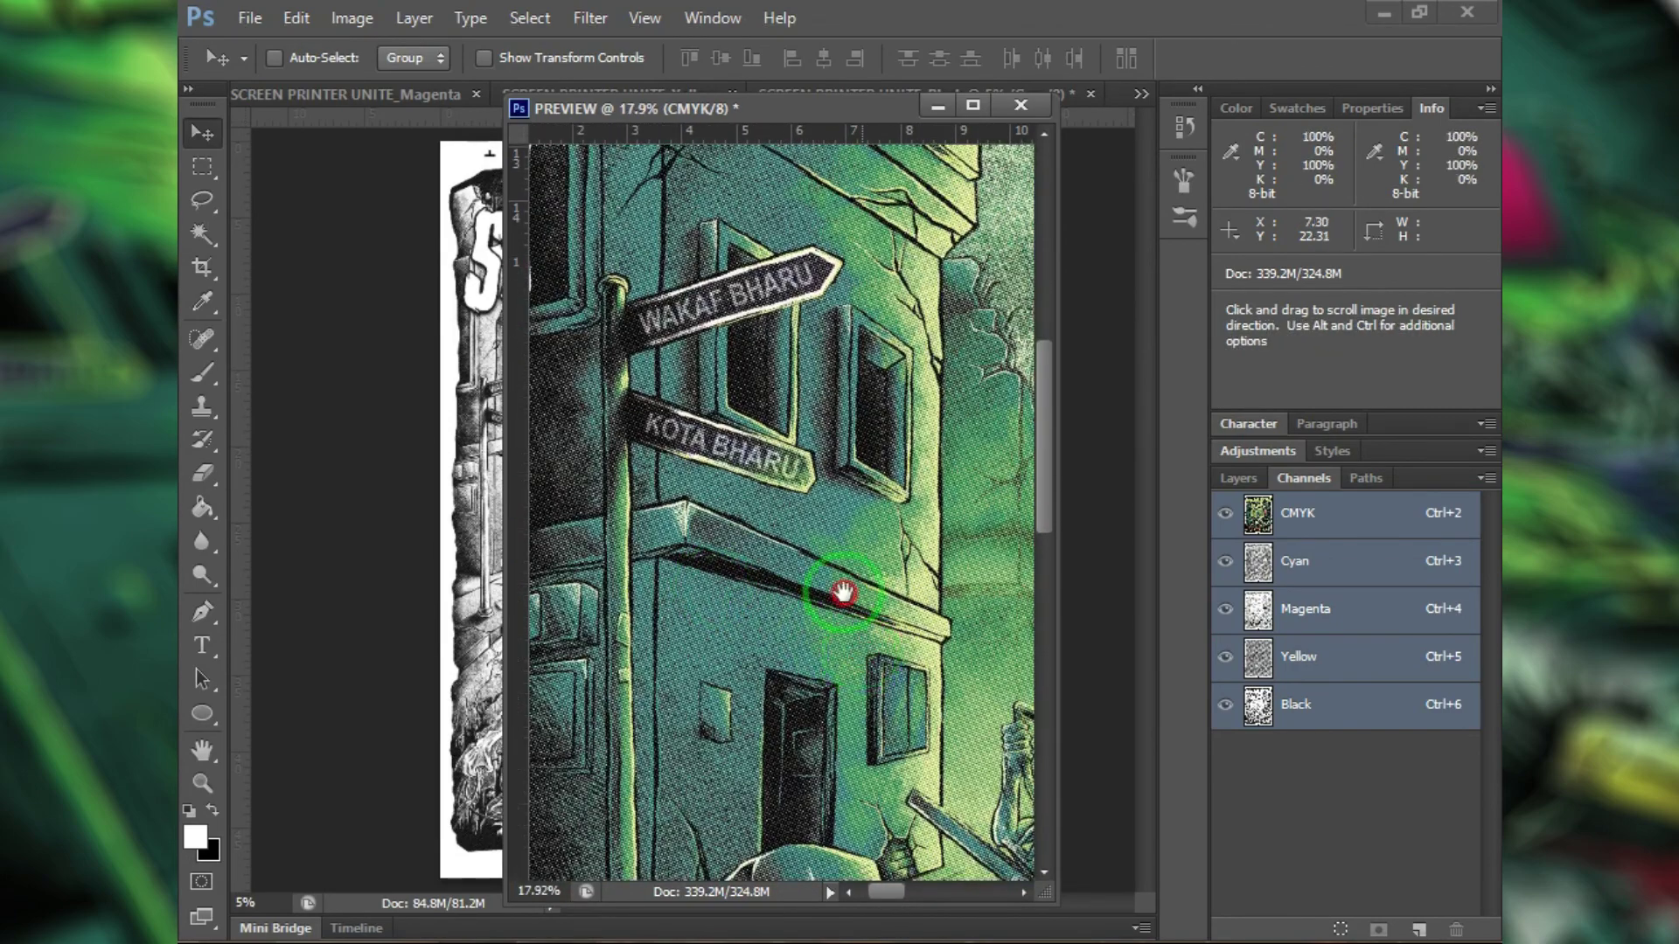
drag(843, 592, 850, 548)
scroll(849, 548, down, 10)
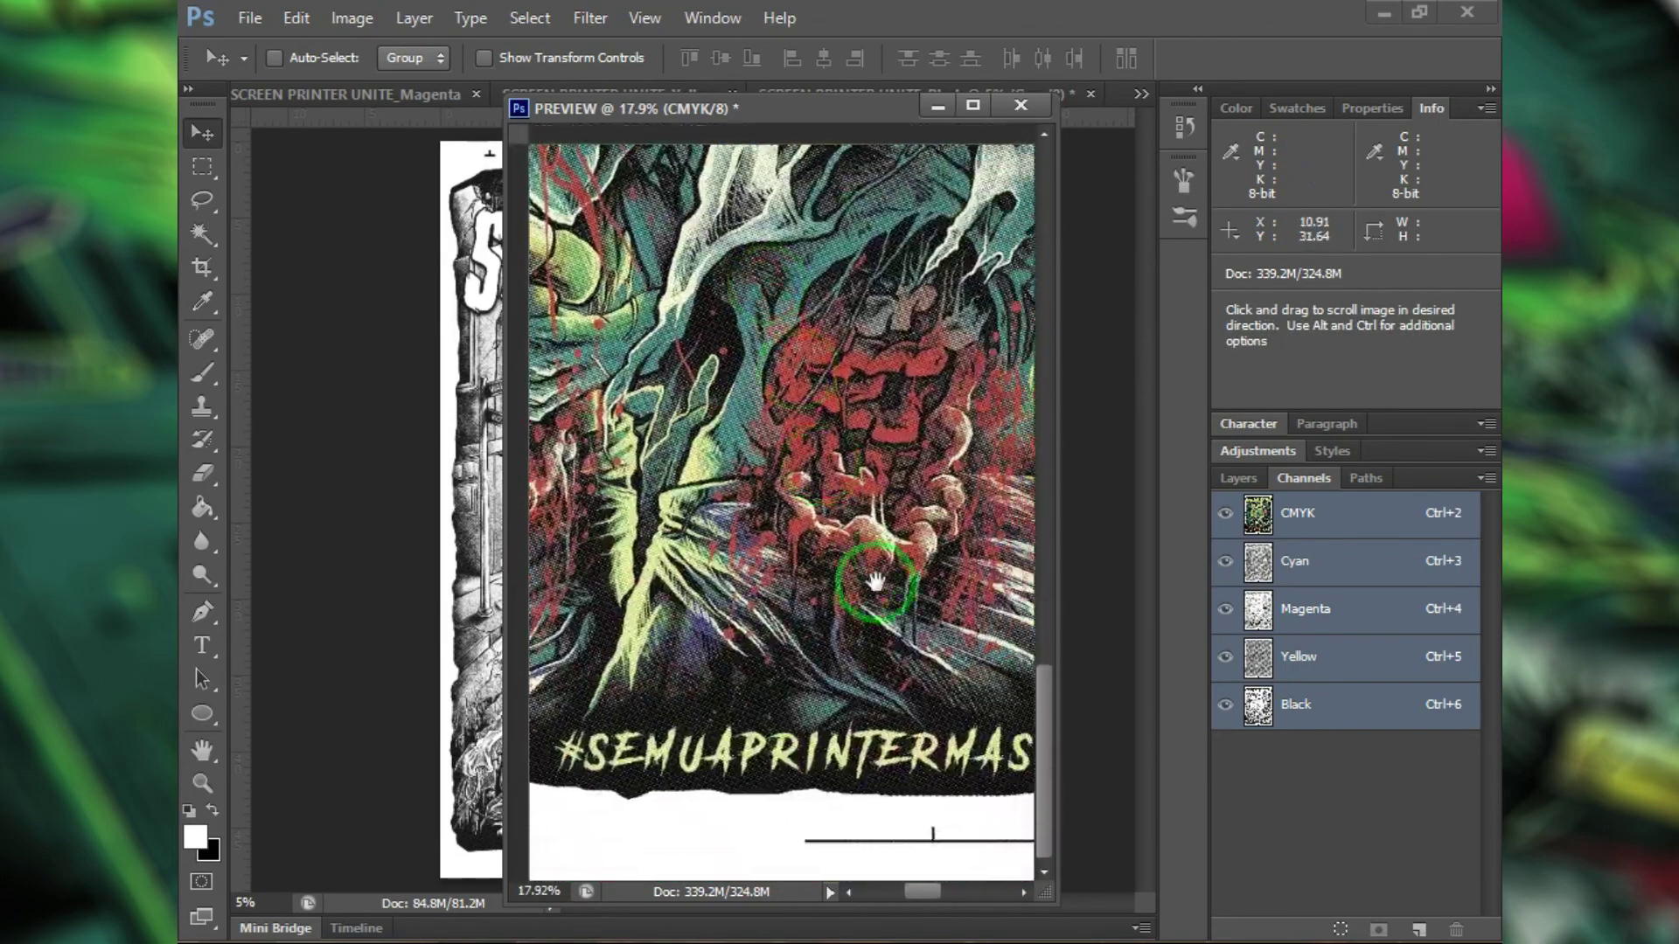
scroll(872, 530, right, 10)
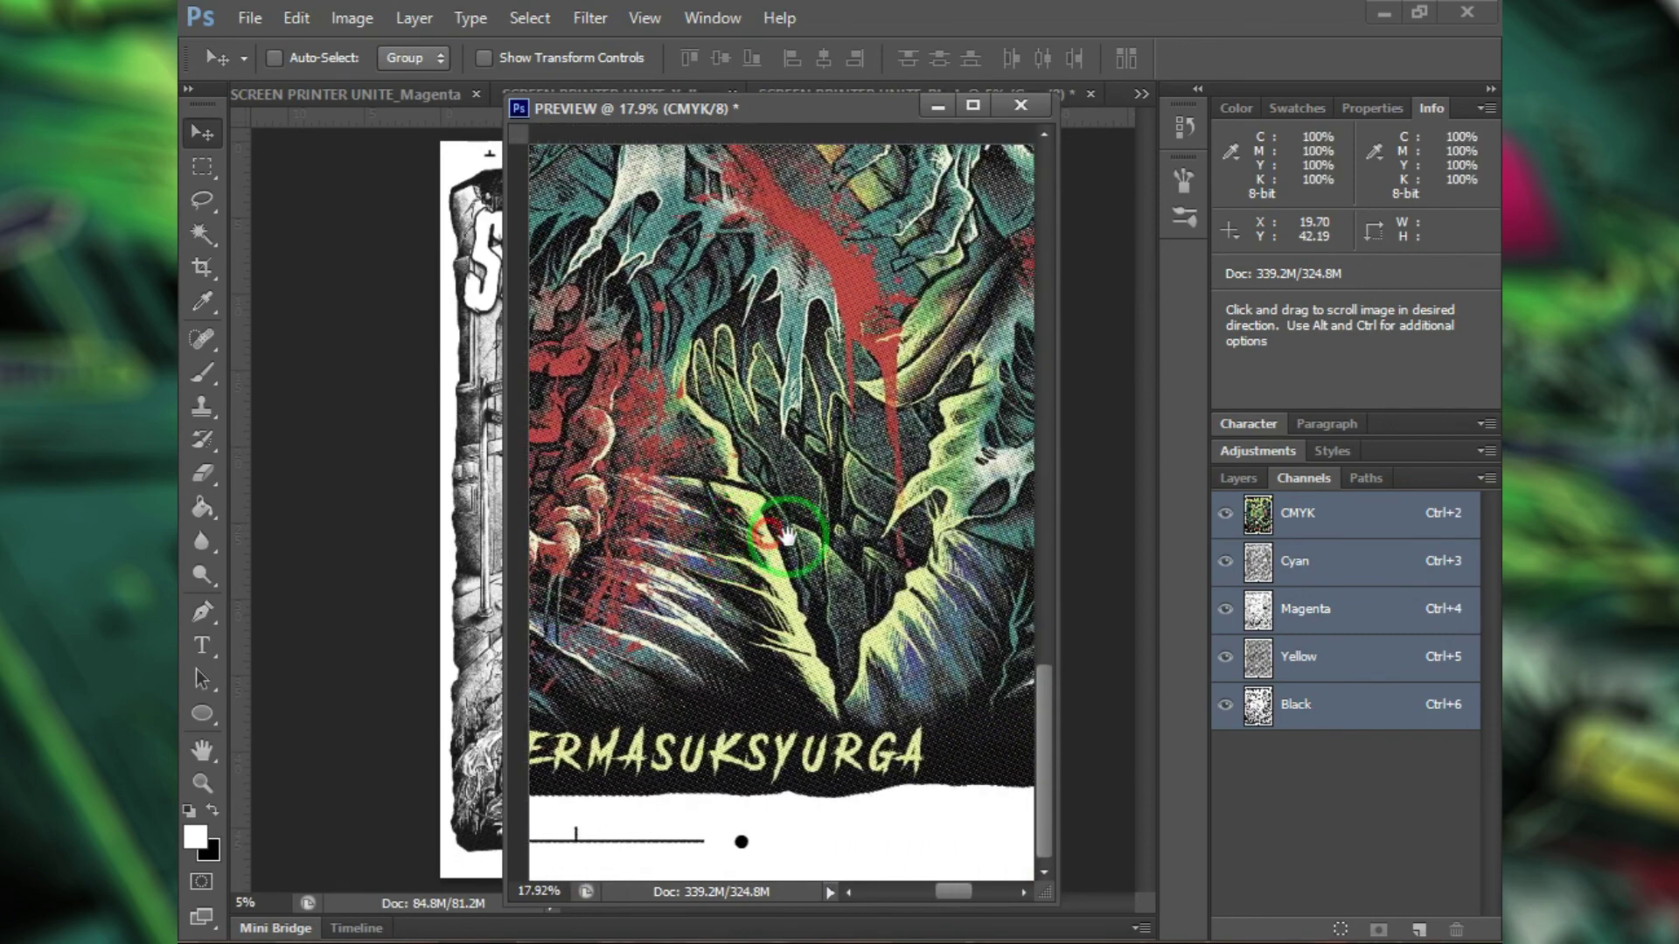
scroll(842, 579, right, 8)
scroll(843, 612, up, 5)
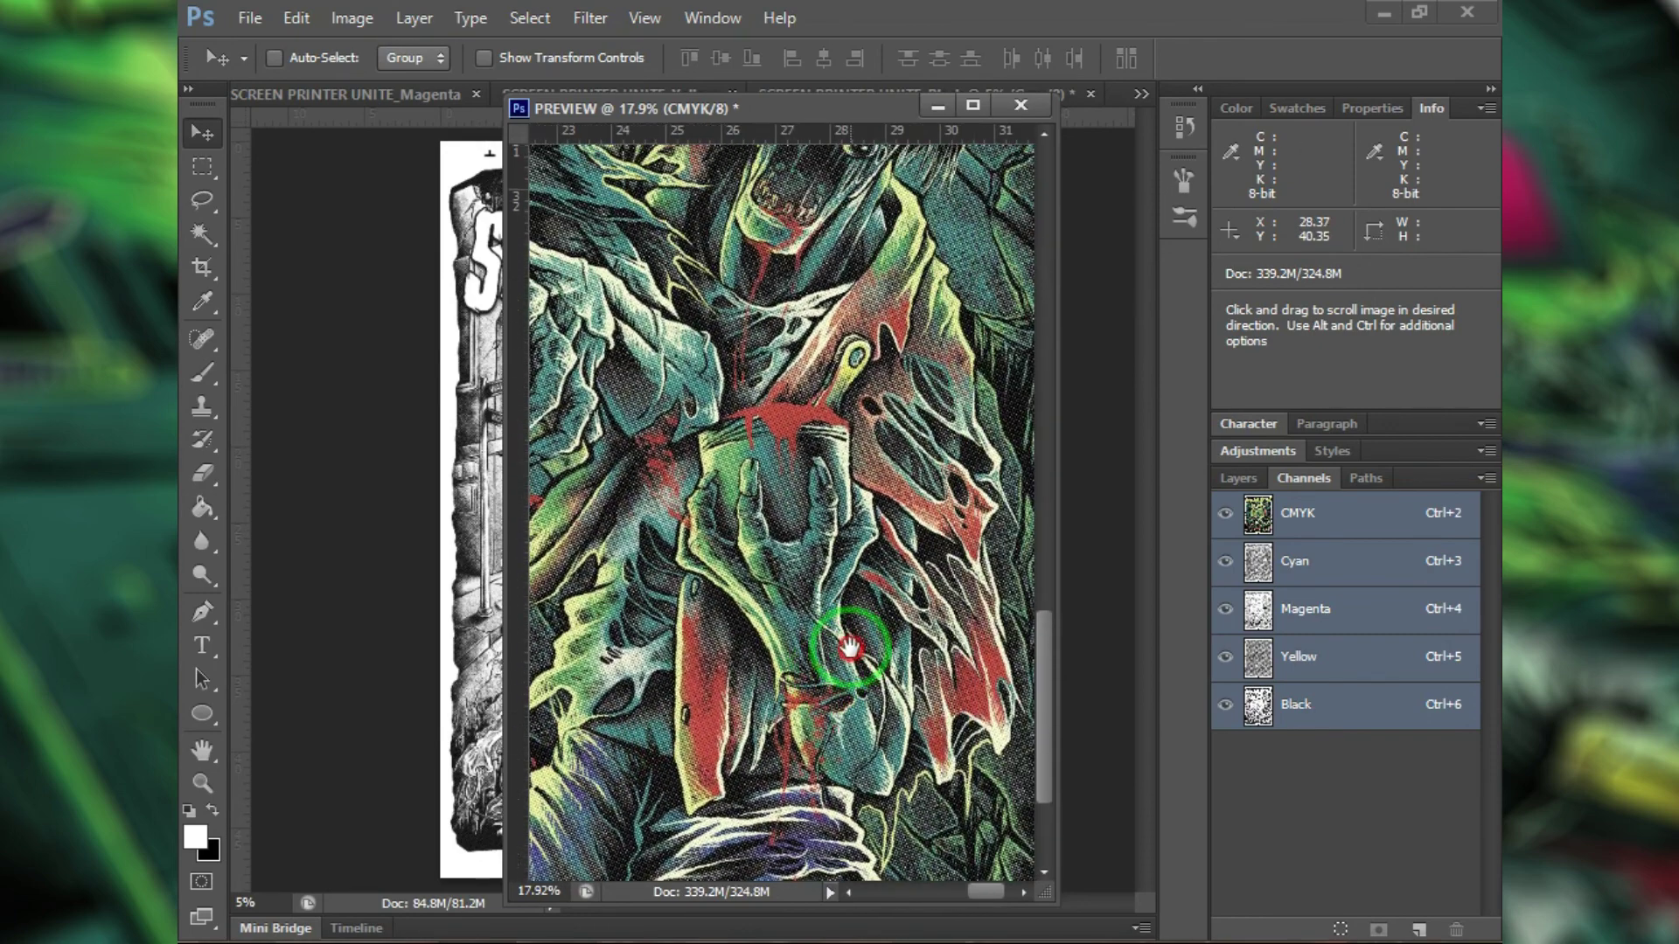
key(ctrl+0)
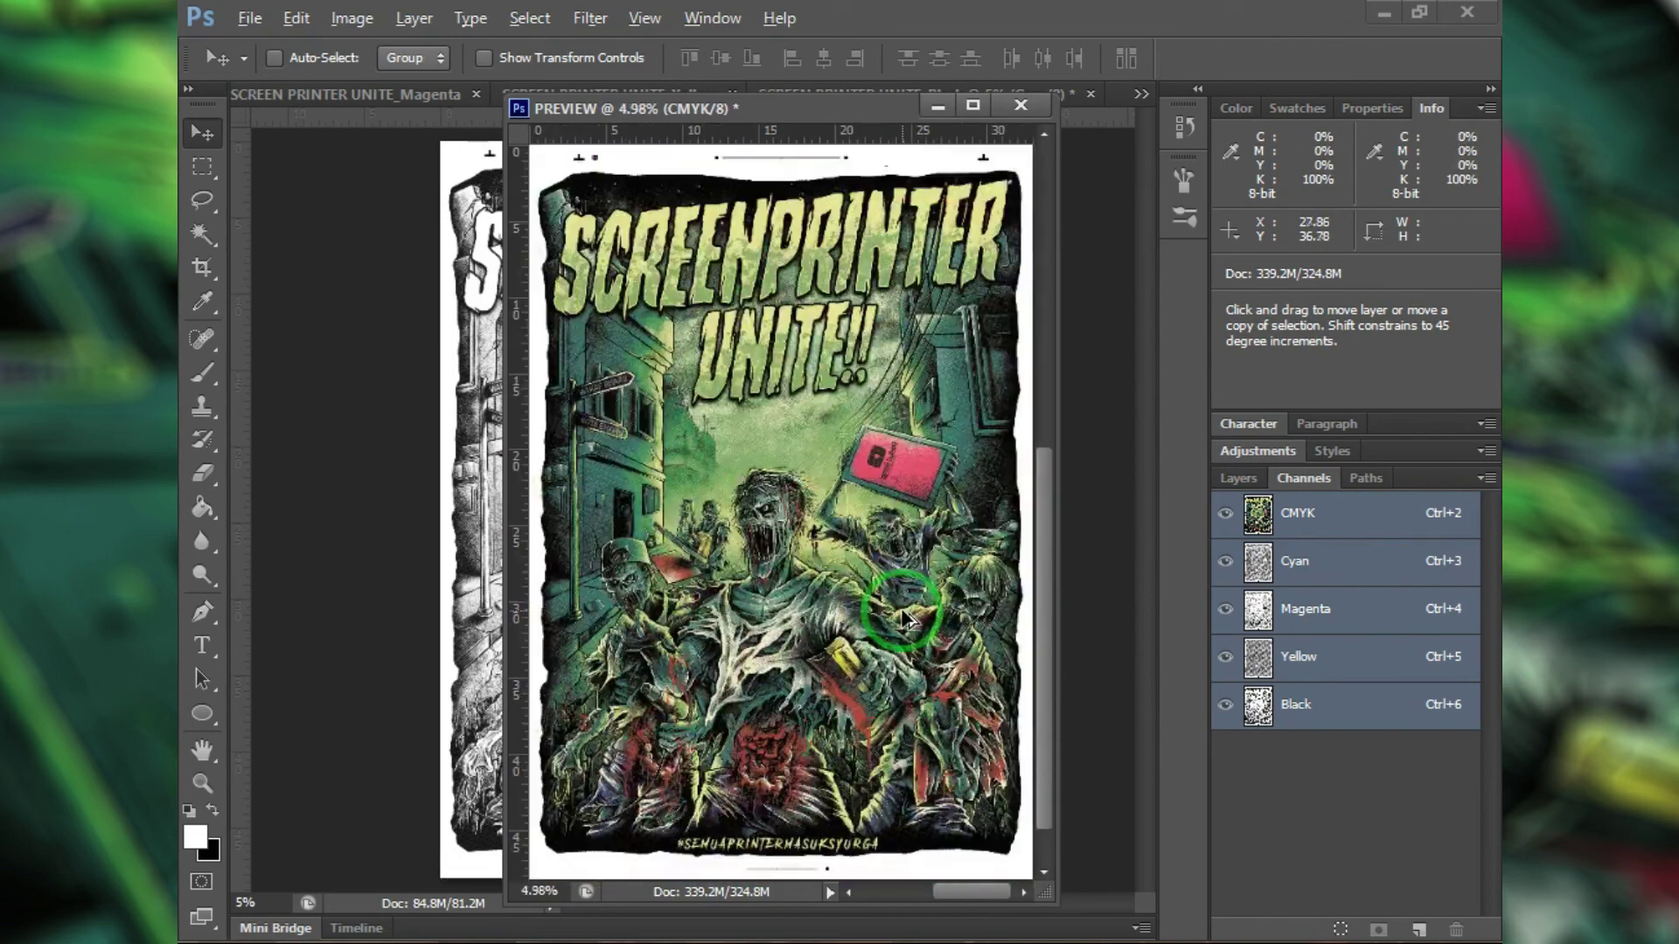